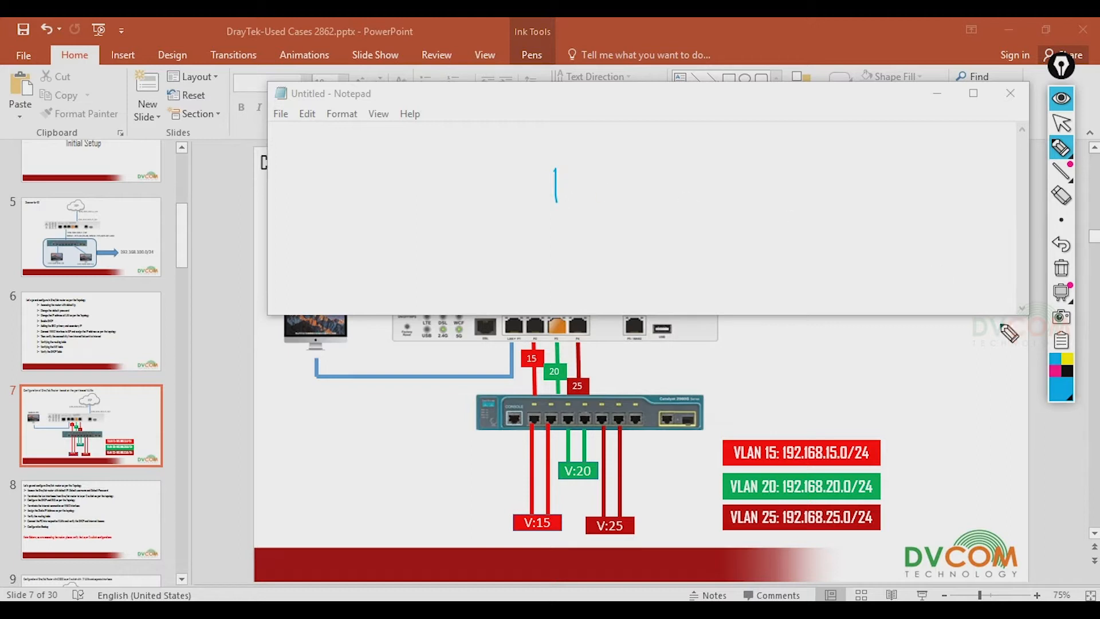
- Draw the P1–P4 port box with a LAN 192.168.1.0/24 label above it
{"action": "mouse_move", "coordinate": [559, 172]}
{"action": "left_mouse_down"}
{"action": "mouse_move", "coordinate": [747, 166]}
{"action": "mouse_move", "coordinate": [557, 207]}
{"action": "mouse_move", "coordinate": [761, 198]}
{"action": "left_mouse_up"}
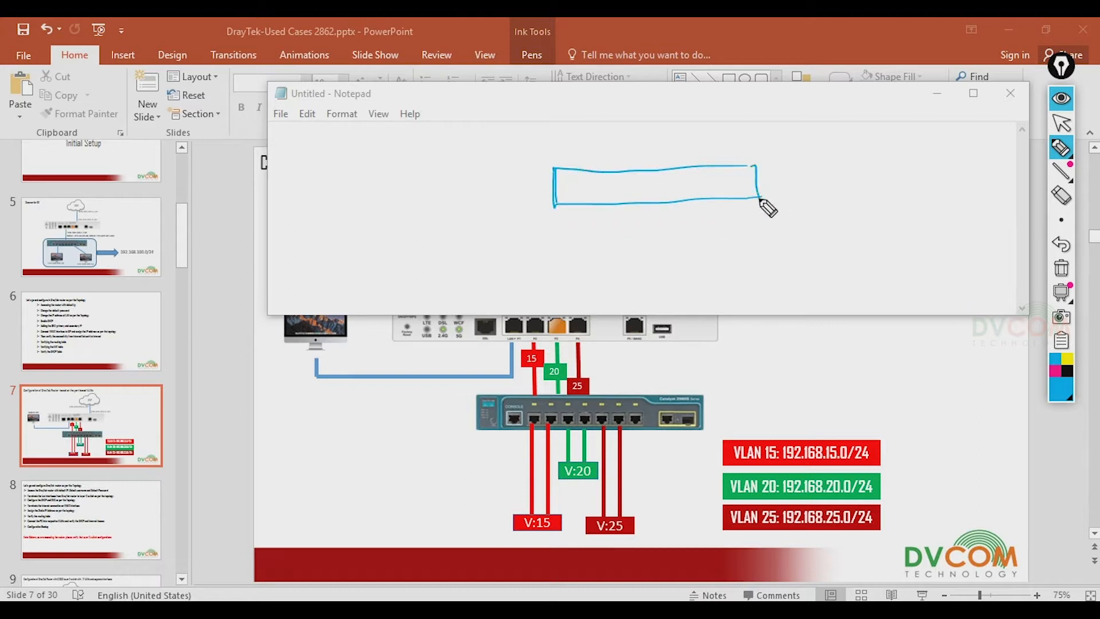
{"action": "mouse_move", "coordinate": [584, 180]}
{"action": "left_mouse_down"}
{"action": "mouse_move", "coordinate": [585, 198]}
{"action": "mouse_move", "coordinate": [602, 205]}
{"action": "mouse_move", "coordinate": [618, 189]}
{"action": "left_mouse_up"}
{"action": "mouse_move", "coordinate": [624, 180]}
{"action": "left_mouse_down"}
{"action": "mouse_move", "coordinate": [655, 201]}
{"action": "mouse_move", "coordinate": [670, 187]}
{"action": "mouse_move", "coordinate": [712, 201]}
{"action": "mouse_move", "coordinate": [722, 183]}
{"action": "mouse_move", "coordinate": [736, 191]}
{"action": "left_mouse_up"}
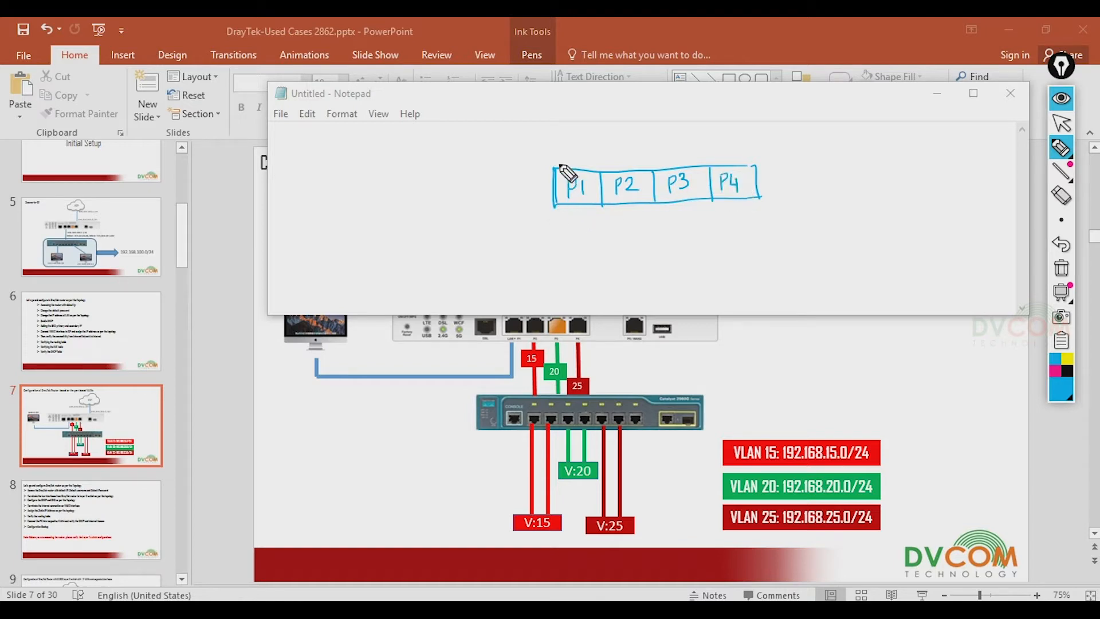
{"action": "left_click_drag", "start_coordinate": [554, 166], "coordinate": [590, 133]}
{"action": "left_click_drag", "start_coordinate": [756, 163], "coordinate": [703, 120]}
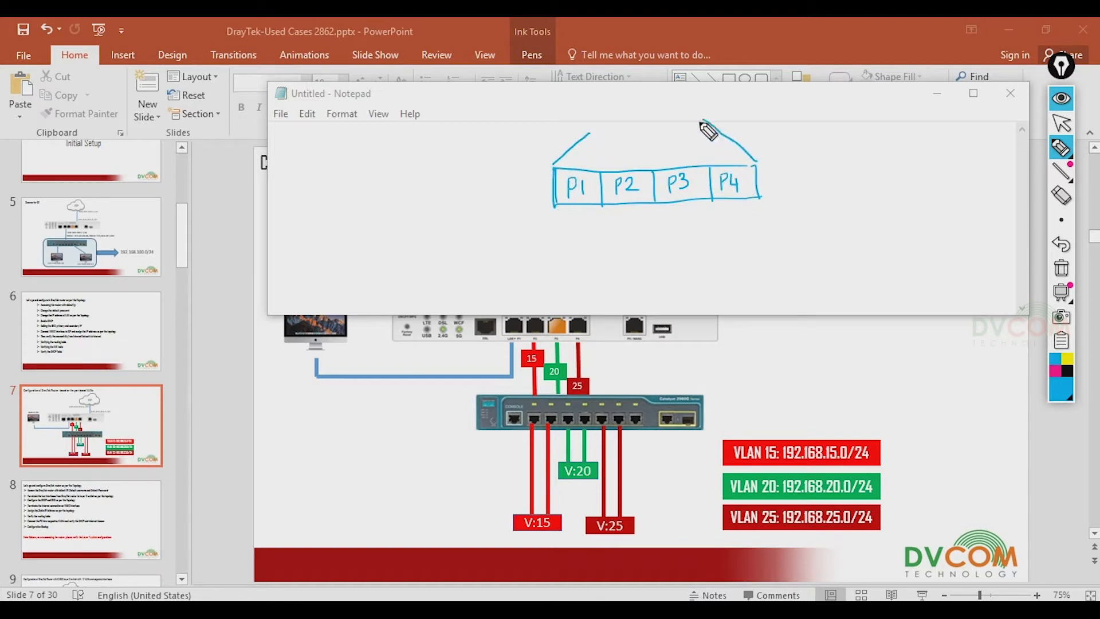
{"action": "left_click_drag", "start_coordinate": [628, 113], "coordinate": [656, 128]}
{"action": "left_click_drag", "start_coordinate": [645, 123], "coordinate": [670, 112]}
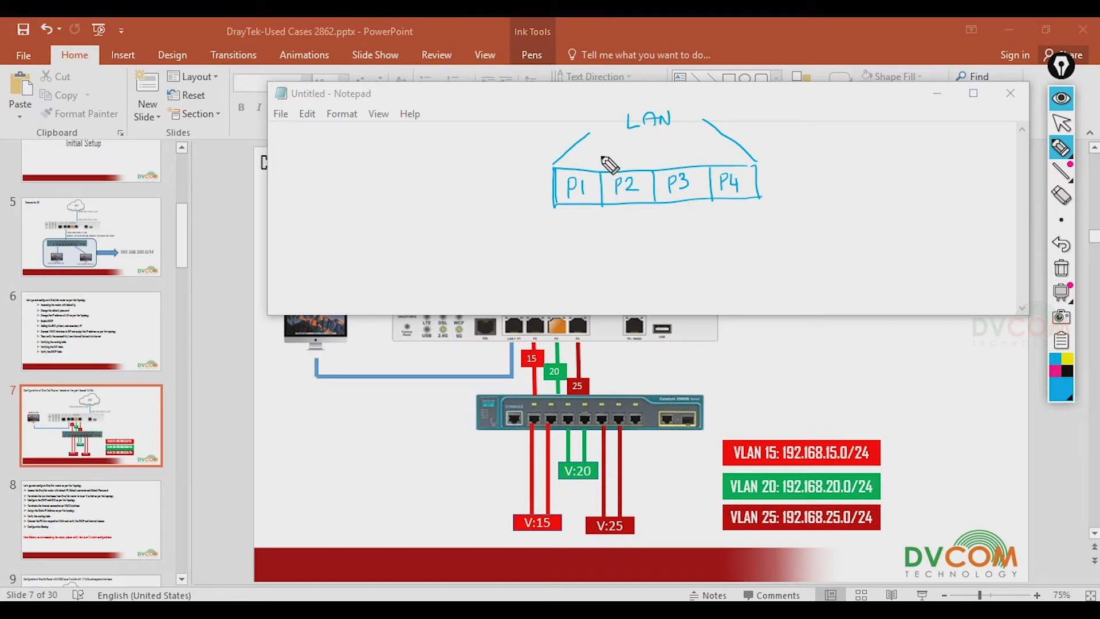
{"action": "left_click_drag", "start_coordinate": [598, 147], "coordinate": [711, 146]}
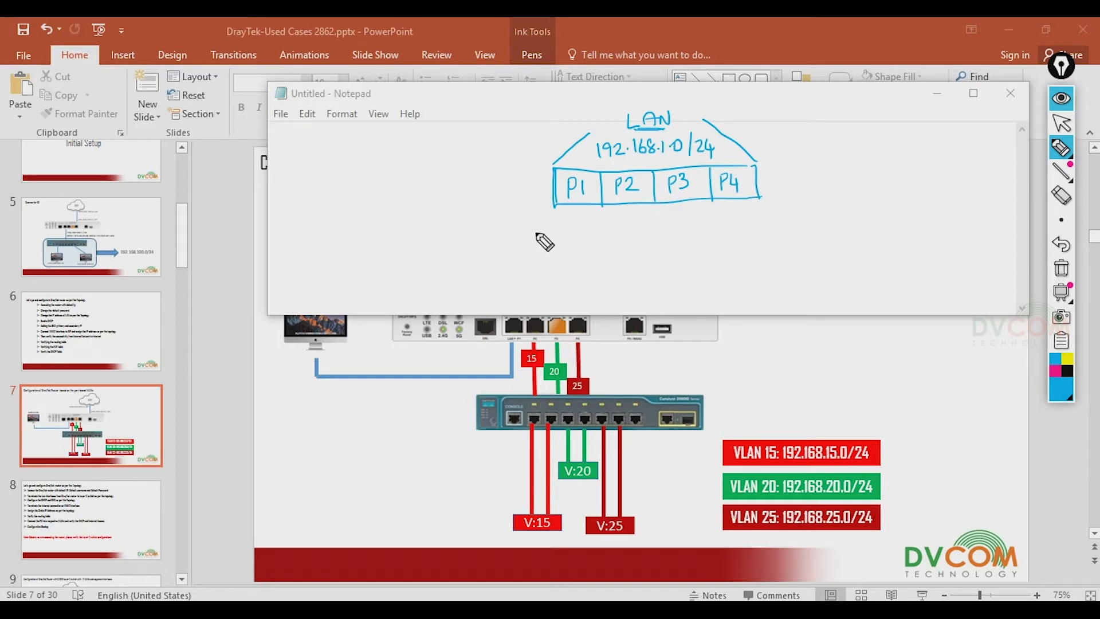
- Sketch the PC link from P1, then draw a magenta line from P2 to a new box
{"action": "mouse_move", "coordinate": [575, 207]}
{"action": "left_mouse_down"}
{"action": "mouse_move", "coordinate": [574, 235]}
{"action": "mouse_move", "coordinate": [494, 237]}
{"action": "mouse_move", "coordinate": [456, 254]}
{"action": "mouse_move", "coordinate": [494, 227]}
{"action": "mouse_move", "coordinate": [458, 252]}
{"action": "mouse_move", "coordinate": [479, 259]}
{"action": "mouse_move", "coordinate": [498, 245]}
{"action": "mouse_move", "coordinate": [458, 234]}
{"action": "mouse_move", "coordinate": [505, 253]}
{"action": "mouse_move", "coordinate": [499, 220]}
{"action": "left_mouse_up"}
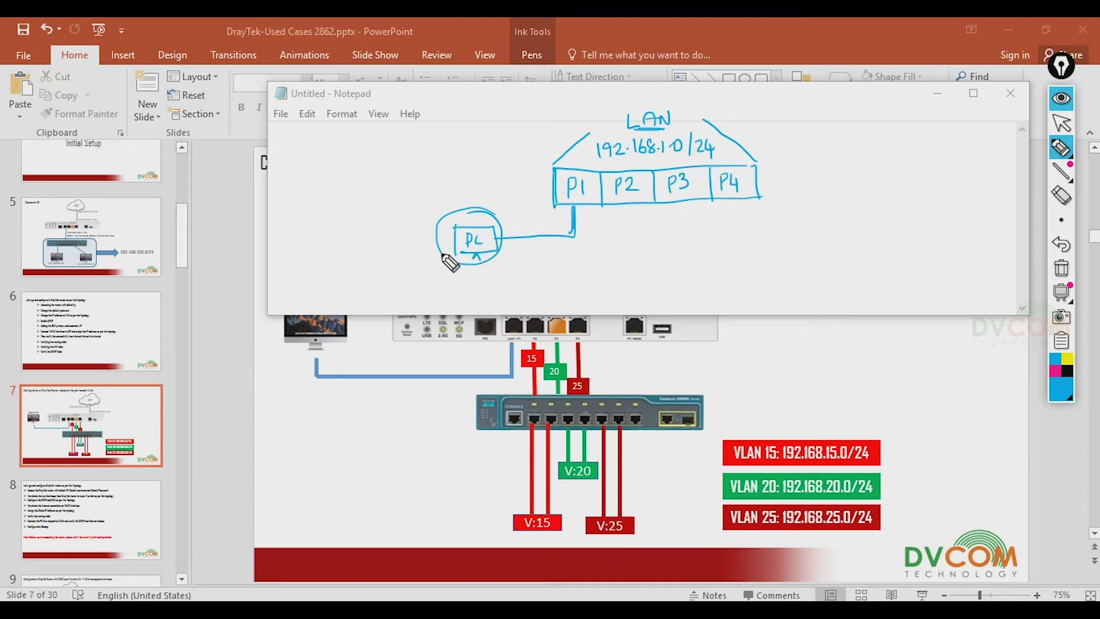
{"action": "left_click", "coordinate": [1054, 371]}
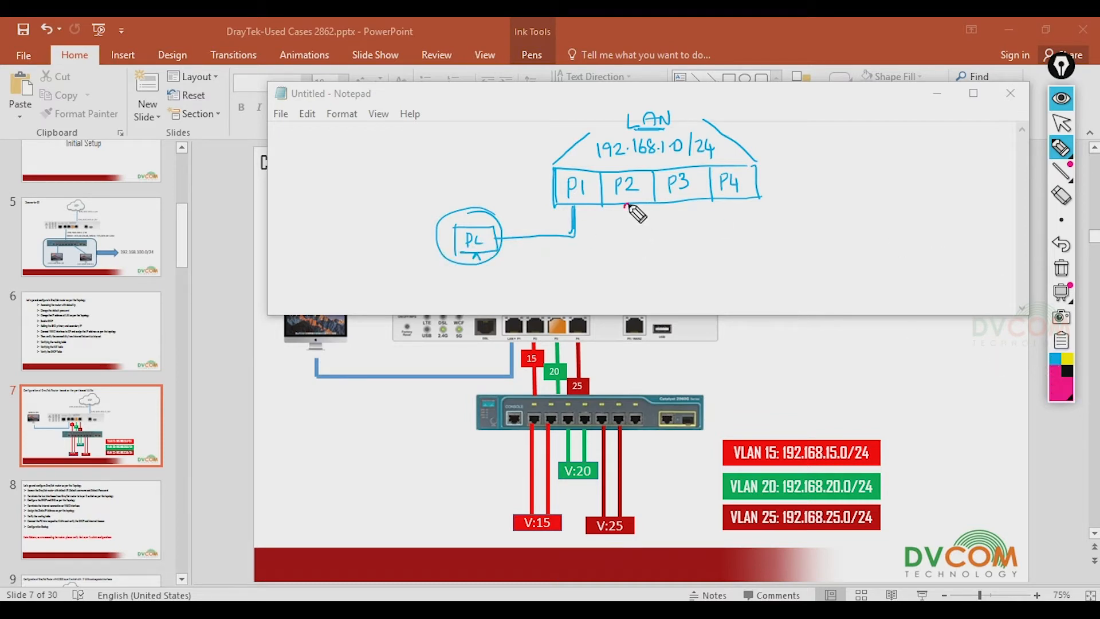
{"action": "mouse_move", "coordinate": [629, 207]}
{"action": "left_mouse_down"}
{"action": "mouse_move", "coordinate": [630, 255]}
{"action": "mouse_move", "coordinate": [614, 260]}
{"action": "mouse_move", "coordinate": [782, 250]}
{"action": "left_mouse_up"}
{"action": "mouse_move", "coordinate": [614, 257]}
{"action": "left_mouse_down"}
{"action": "mouse_move", "coordinate": [646, 280]}
{"action": "mouse_move", "coordinate": [786, 276]}
{"action": "left_mouse_up"}
- Divide the magenta box into cells 15, 20 and 25, linked from P3 and P4, with legs below
{"action": "left_click_drag", "start_coordinate": [665, 255], "coordinate": [666, 280]}
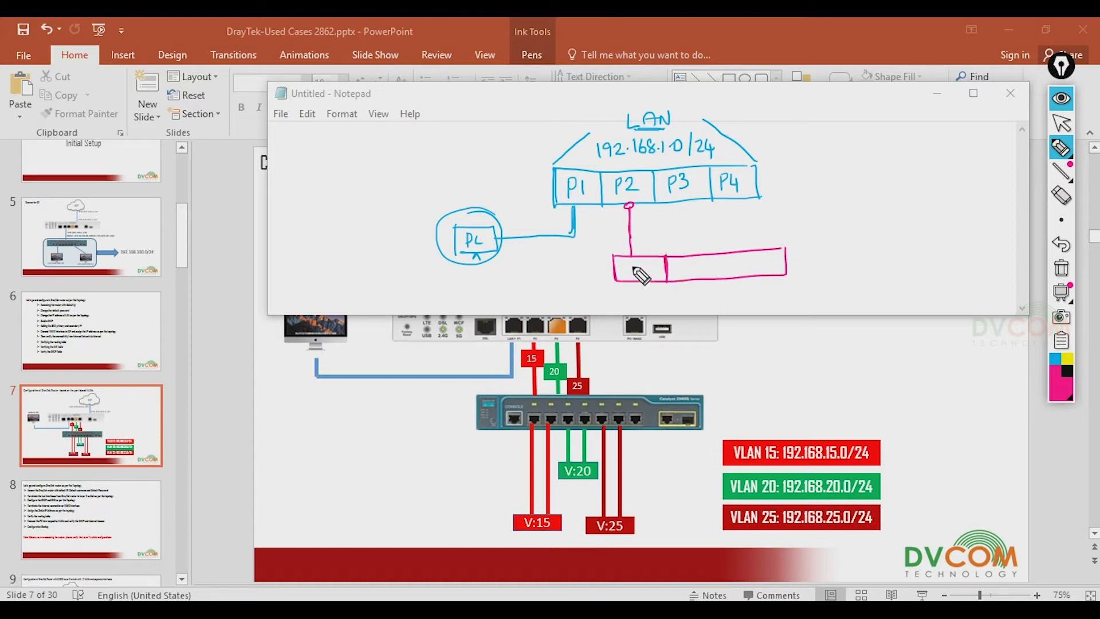
{"action": "left_click_drag", "start_coordinate": [645, 264], "coordinate": [637, 277]}
{"action": "left_click_drag", "start_coordinate": [682, 203], "coordinate": [686, 256]}
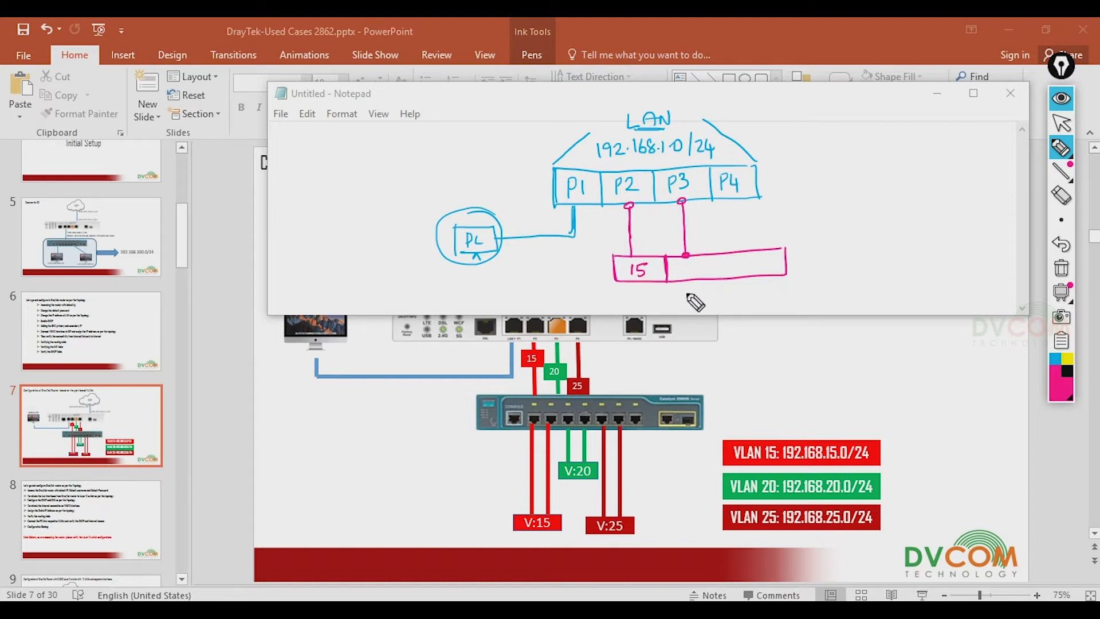
{"action": "mouse_move", "coordinate": [683, 273]}
{"action": "left_mouse_down"}
{"action": "mouse_move", "coordinate": [703, 268]}
{"action": "mouse_move", "coordinate": [717, 279]}
{"action": "left_mouse_up"}
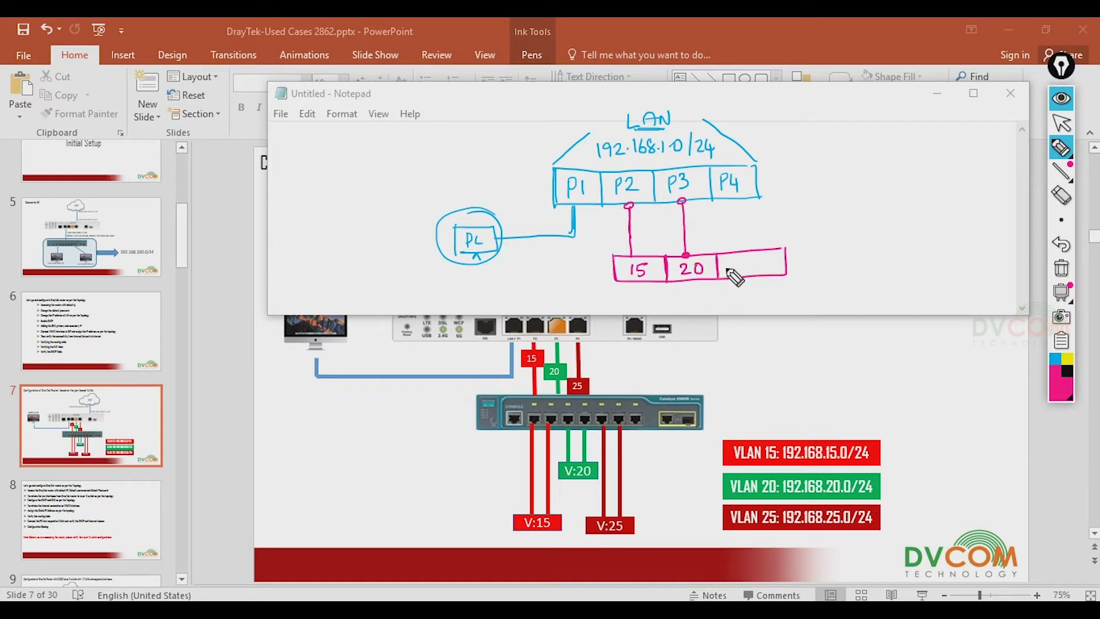
{"action": "left_click_drag", "start_coordinate": [736, 204], "coordinate": [744, 251]}
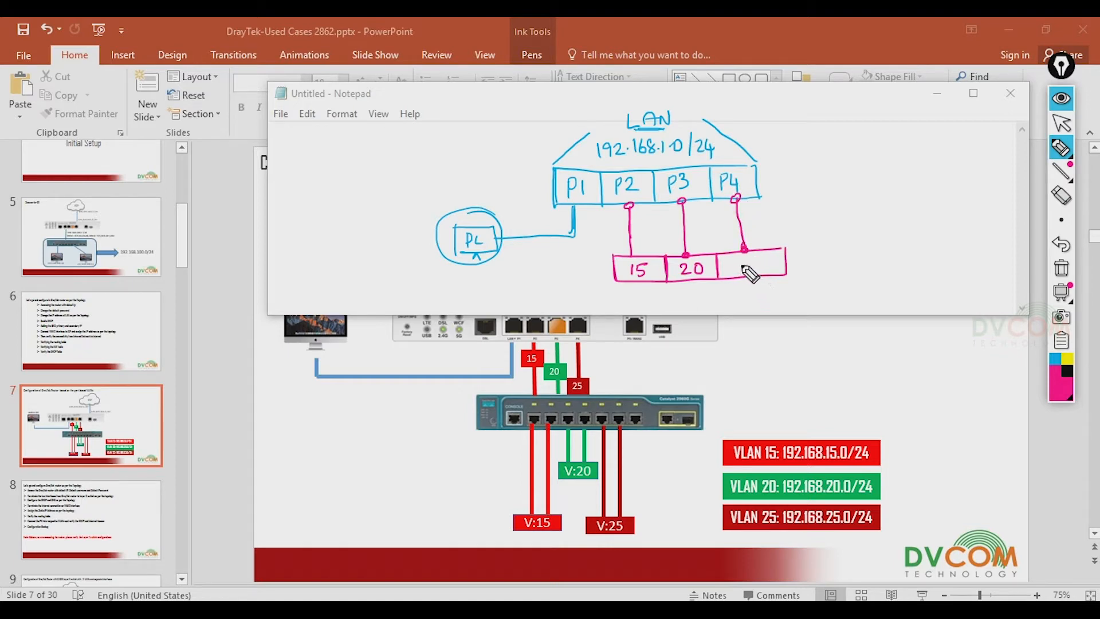
{"action": "left_click_drag", "start_coordinate": [739, 262], "coordinate": [752, 271]}
{"action": "left_click_drag", "start_coordinate": [635, 281], "coordinate": [632, 313]}
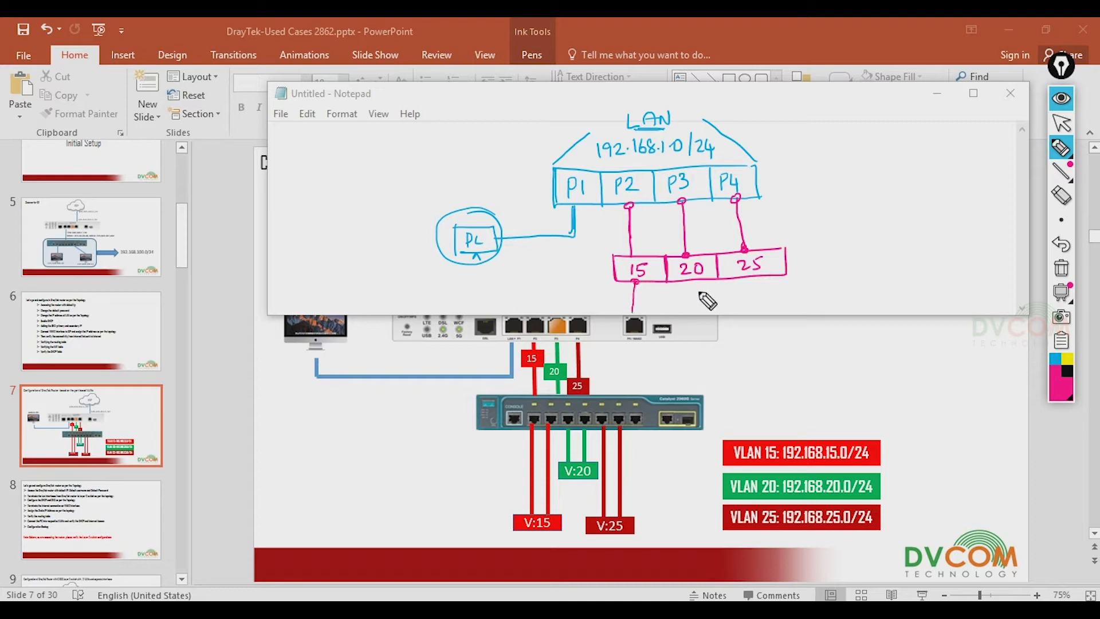
{"action": "left_click_drag", "start_coordinate": [690, 281], "coordinate": [693, 312]}
{"action": "left_click_drag", "start_coordinate": [744, 279], "coordinate": [744, 308]}
- Number the links 1 to 6 in black ink
{"action": "left_click", "coordinate": [1065, 372]}
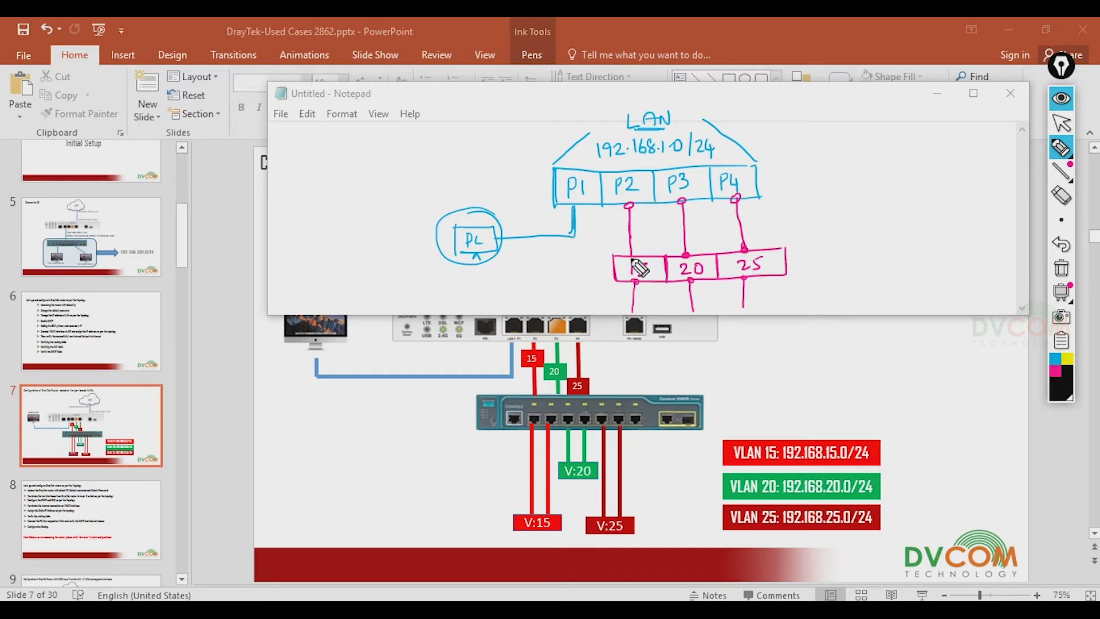
{"action": "left_click_drag", "start_coordinate": [611, 233], "coordinate": [613, 244]}
{"action": "left_click_drag", "start_coordinate": [617, 286], "coordinate": [628, 293]}
{"action": "left_click_drag", "start_coordinate": [669, 235], "coordinate": [668, 246]}
{"action": "left_click_drag", "start_coordinate": [677, 287], "coordinate": [683, 298]}
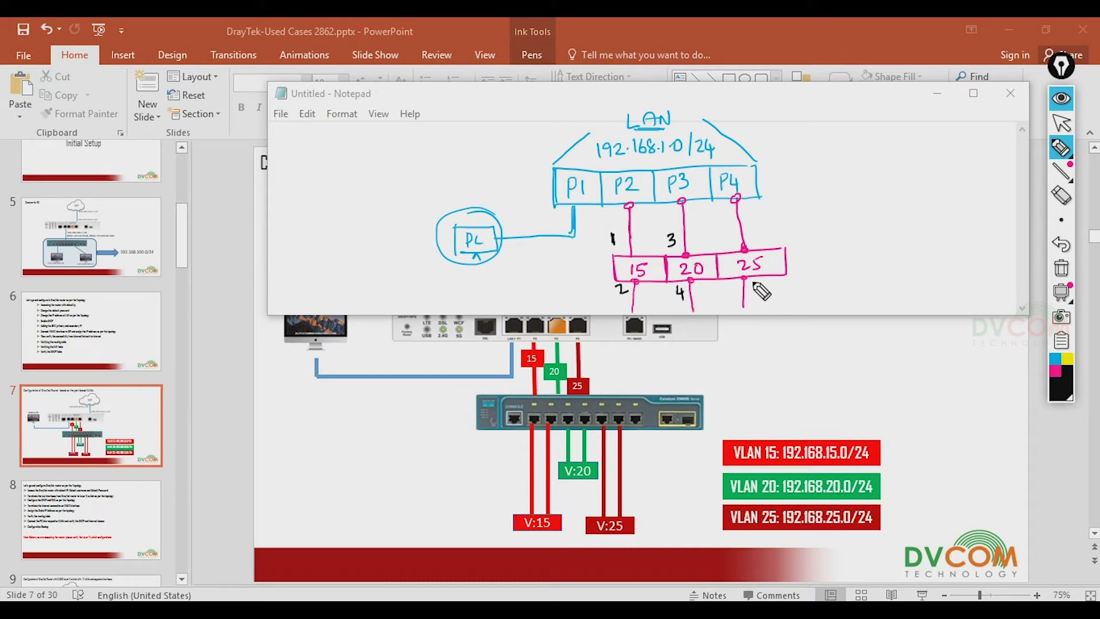
{"action": "left_click_drag", "start_coordinate": [734, 236], "coordinate": [726, 241]}
{"action": "left_click_drag", "start_coordinate": [735, 281], "coordinate": [732, 290]}
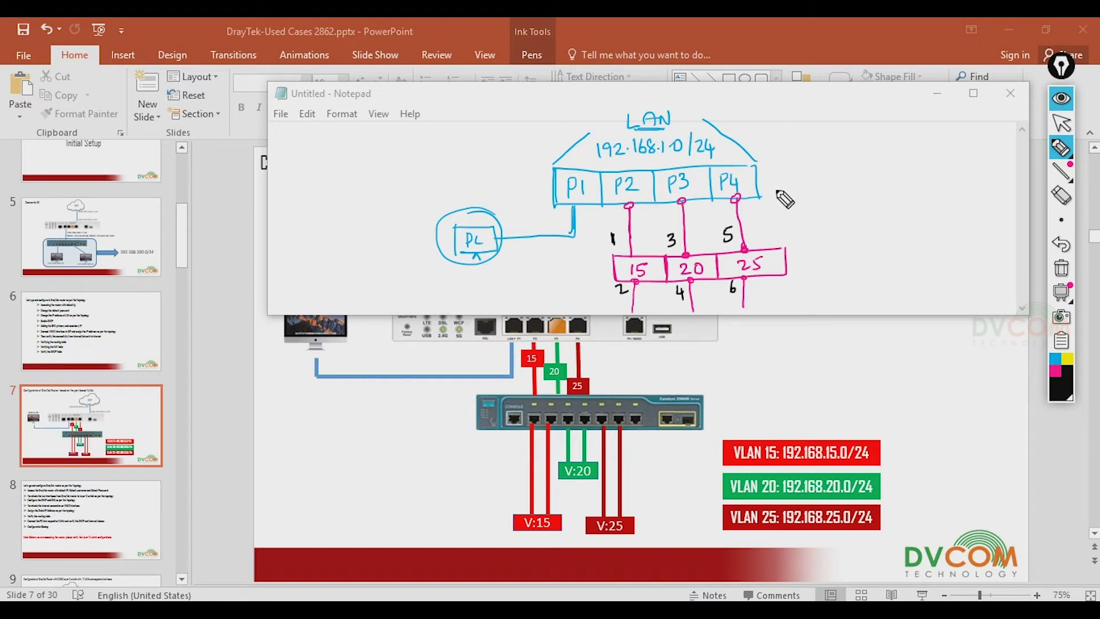
- Note subnet 192.168.15.0 with address 15.1 and DHCP - DNS beside the first VLAN
{"action": "left_click_drag", "start_coordinate": [781, 183], "coordinate": [811, 181]}
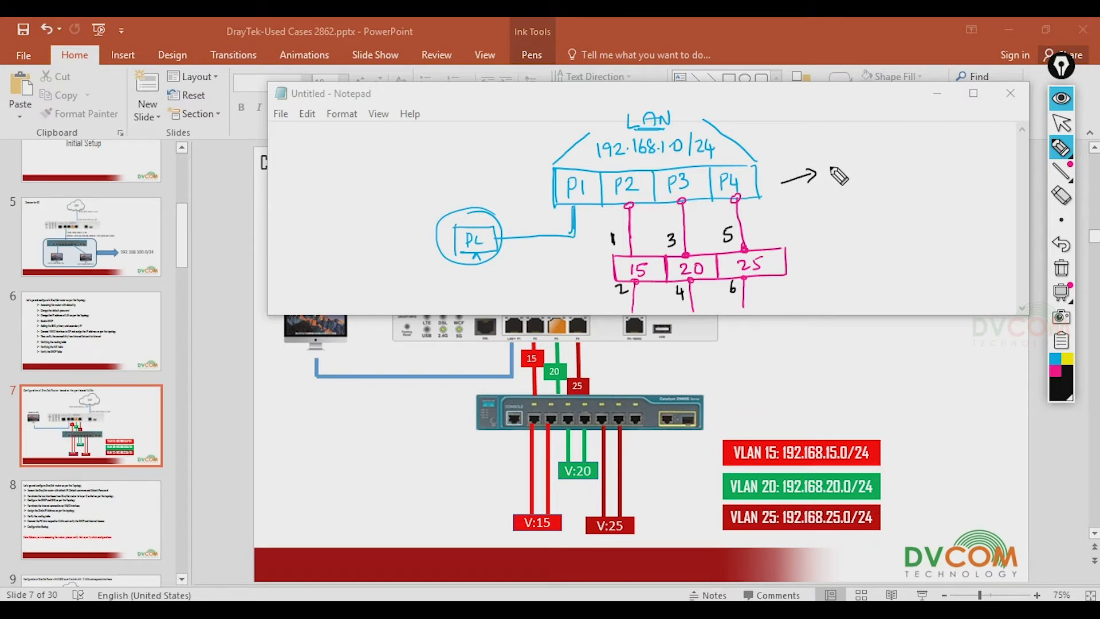
{"action": "left_click_drag", "start_coordinate": [839, 173], "coordinate": [916, 144]}
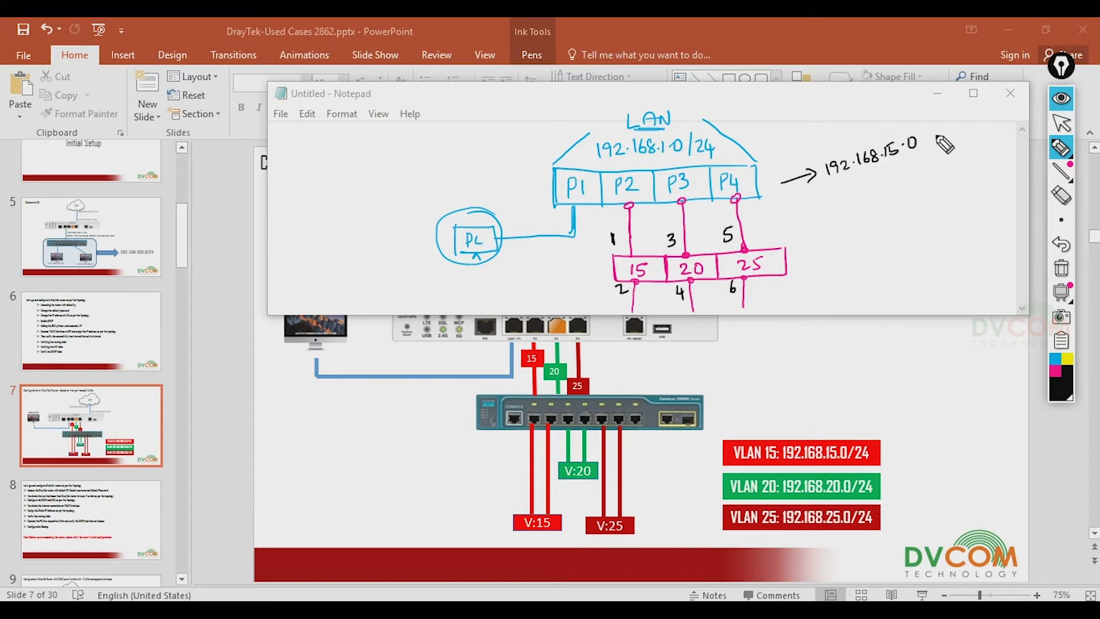
{"action": "left_click_drag", "start_coordinate": [945, 134], "coordinate": [966, 150]}
{"action": "mouse_move", "coordinate": [838, 182]}
{"action": "left_mouse_down"}
{"action": "mouse_move", "coordinate": [909, 161]}
{"action": "mouse_move", "coordinate": [874, 201]}
{"action": "mouse_move", "coordinate": [887, 198]}
{"action": "left_mouse_up"}
{"action": "left_click_drag", "start_coordinate": [887, 192], "coordinate": [896, 190]}
{"action": "mouse_move", "coordinate": [896, 181]}
{"action": "left_mouse_down"}
{"action": "mouse_move", "coordinate": [905, 196]}
{"action": "mouse_move", "coordinate": [956, 167]}
{"action": "mouse_move", "coordinate": [958, 179]}
{"action": "mouse_move", "coordinate": [923, 187]}
{"action": "left_mouse_up"}
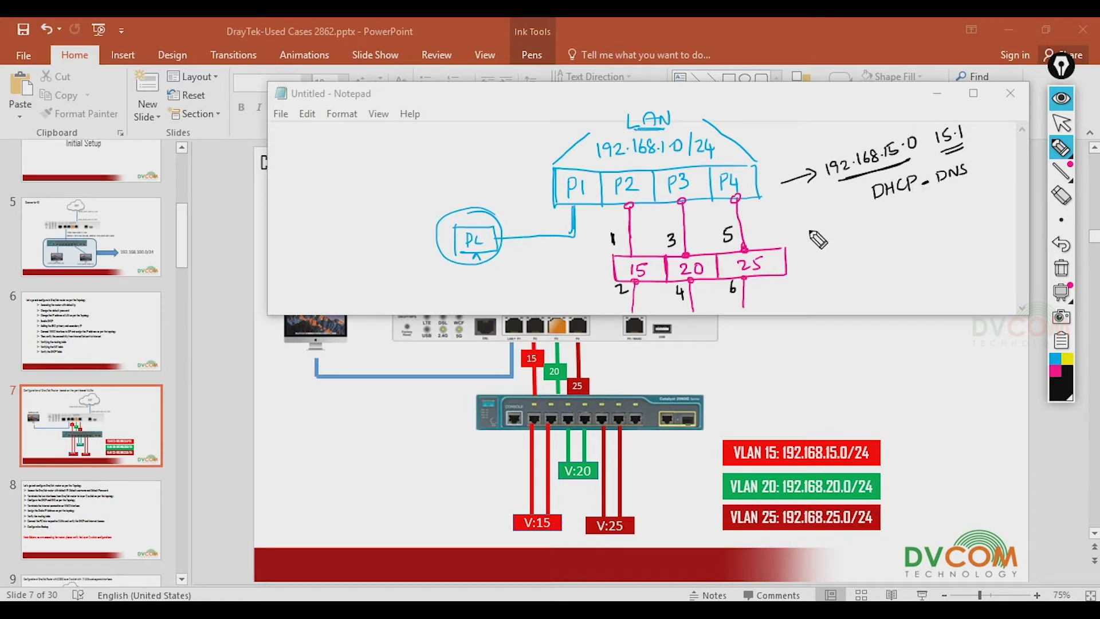
- Note subnet 192.168.20.0 with address 20.1 and DHCP beside the second VLAN
{"action": "mouse_move", "coordinate": [796, 228]}
{"action": "left_mouse_down"}
{"action": "mouse_move", "coordinate": [895, 224]}
{"action": "mouse_move", "coordinate": [968, 189]}
{"action": "mouse_move", "coordinate": [983, 197]}
{"action": "left_mouse_up"}
{"action": "left_click", "coordinate": [899, 218]}
{"action": "left_click", "coordinate": [925, 212]}
{"action": "left_click", "coordinate": [975, 194]}
{"action": "left_click_drag", "start_coordinate": [917, 227], "coordinate": [924, 236]}
{"action": "left_click_drag", "start_coordinate": [935, 229], "coordinate": [981, 223]}
- Note subnet 192.168.25.0 with DHCP DNS, then begin a WAN2 label on the left
{"action": "mouse_move", "coordinate": [828, 273]}
{"action": "left_mouse_down"}
{"action": "mouse_move", "coordinate": [806, 273]}
{"action": "mouse_move", "coordinate": [909, 276]}
{"action": "mouse_move", "coordinate": [994, 254]}
{"action": "mouse_move", "coordinate": [999, 268]}
{"action": "left_mouse_up"}
{"action": "mouse_move", "coordinate": [890, 286]}
{"action": "left_mouse_down"}
{"action": "mouse_move", "coordinate": [935, 304]}
{"action": "mouse_move", "coordinate": [926, 292]}
{"action": "mouse_move", "coordinate": [985, 273]}
{"action": "left_mouse_up"}
{"action": "left_click_drag", "start_coordinate": [995, 275], "coordinate": [987, 288]}
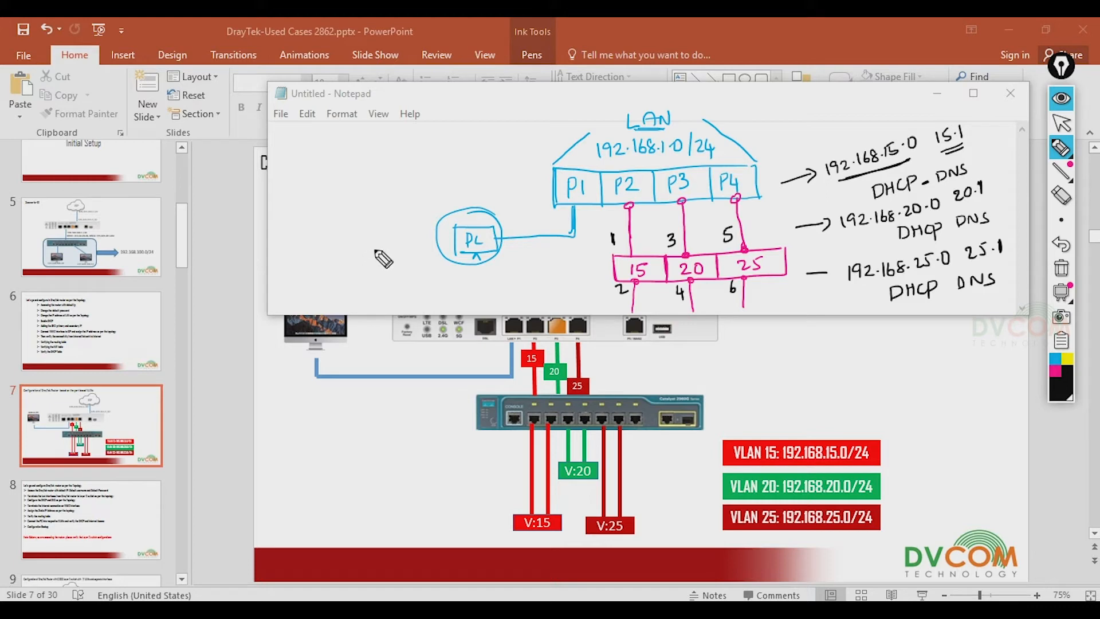
{"action": "left_click_drag", "start_coordinate": [310, 176], "coordinate": [376, 179]}
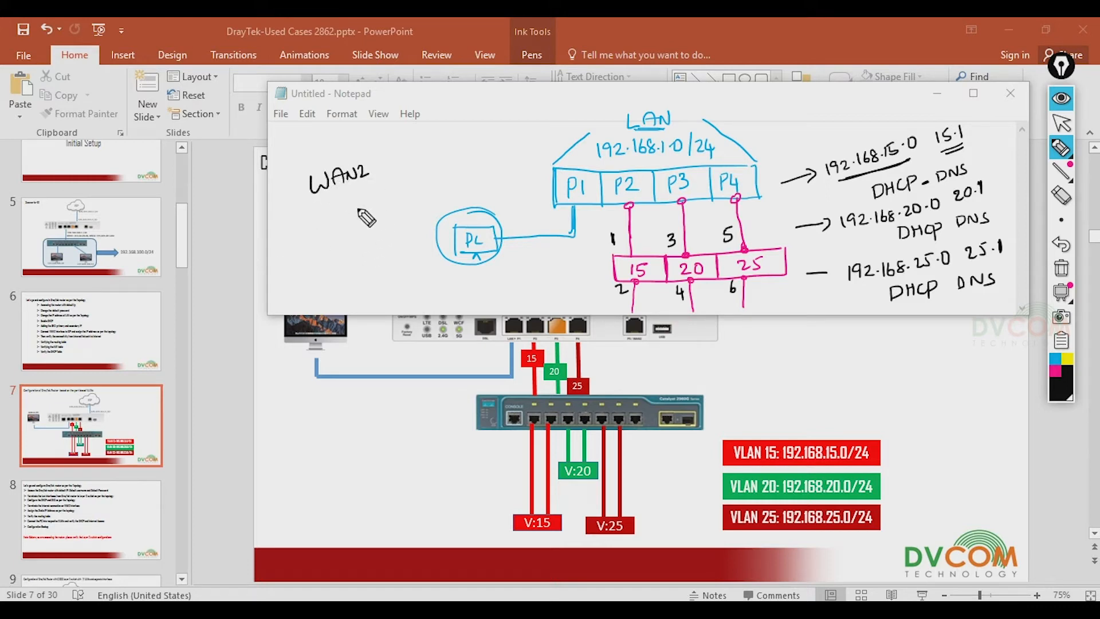
- Erase the Notepad sketch ink and minimize Notepad to reveal the VLAN slide
{"action": "left_click", "coordinate": [1061, 268]}
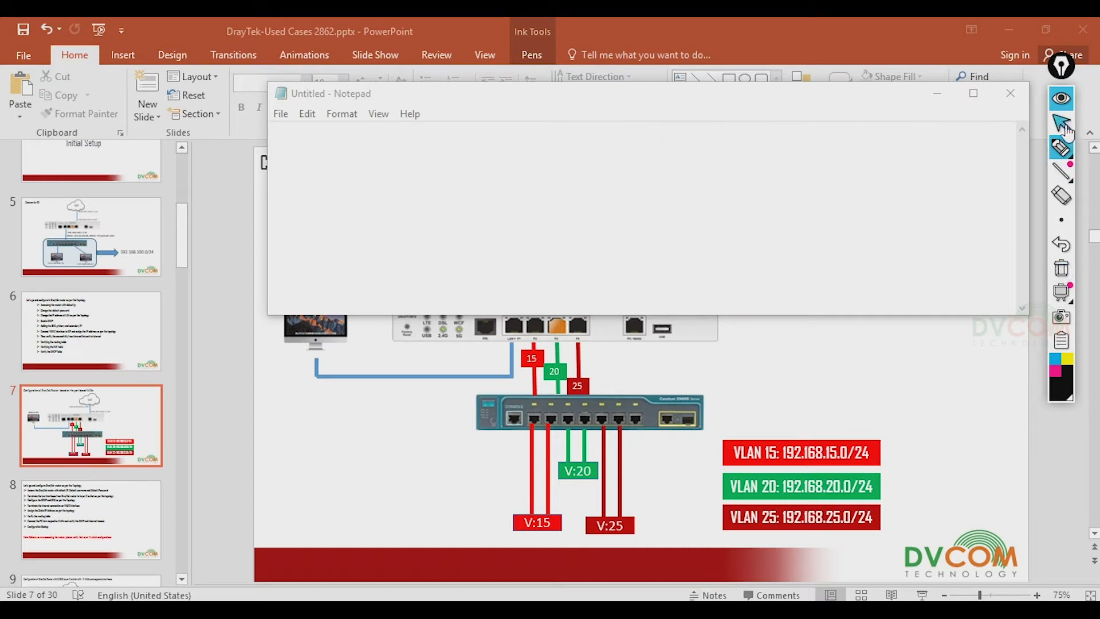
{"action": "left_click", "coordinate": [937, 93]}
{"action": "mouse_move", "coordinate": [1062, 304]}
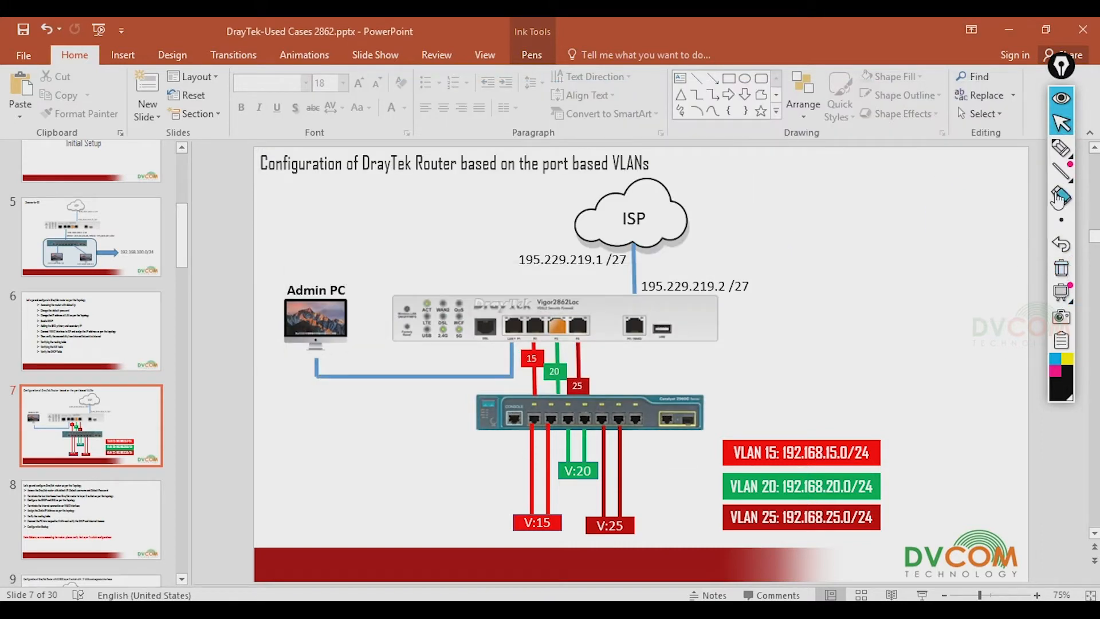
{"action": "left_click", "coordinate": [1060, 147]}
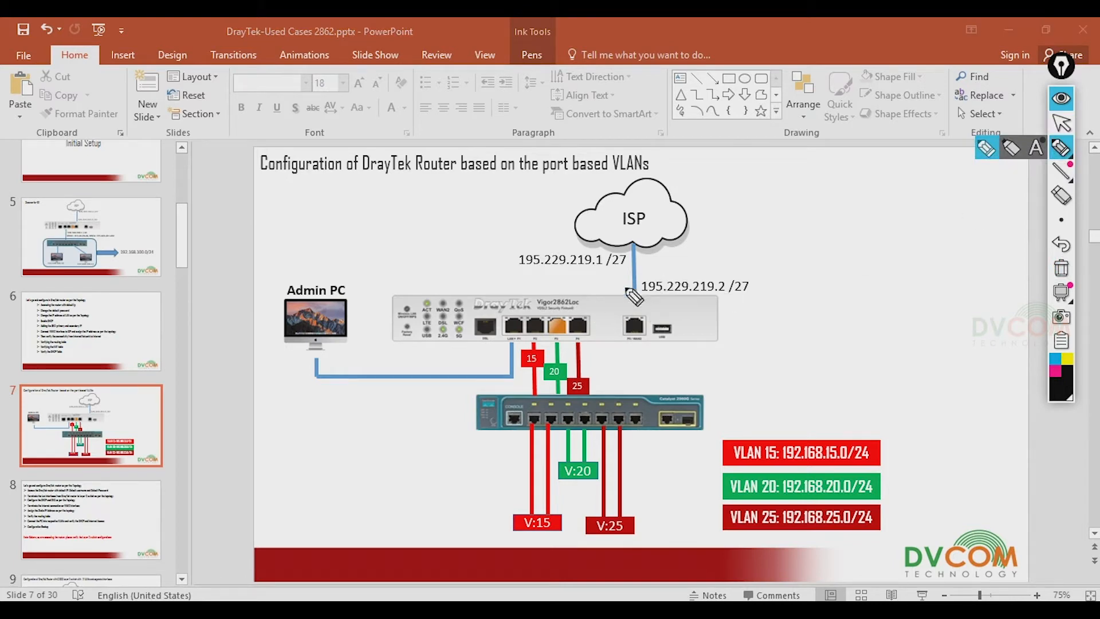
- Mark WAN2 and circle /27 on the slide, then clear the ink and return to the cursor
{"action": "left_click_drag", "start_coordinate": [571, 279], "coordinate": [629, 286]}
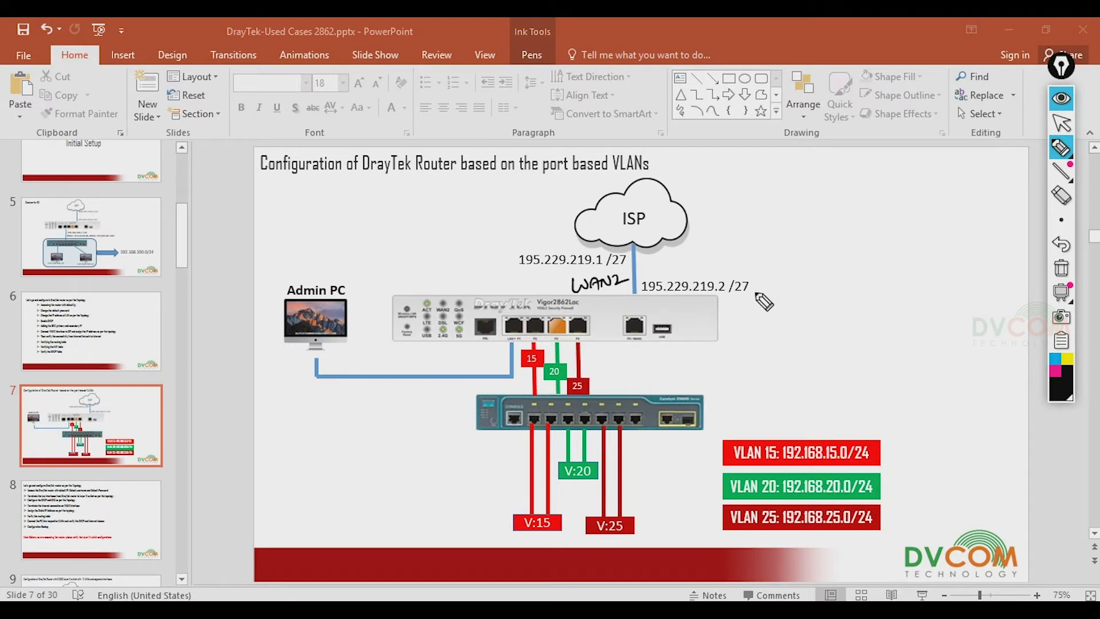
{"action": "mouse_move", "coordinate": [754, 273]}
{"action": "left_mouse_down"}
{"action": "mouse_move", "coordinate": [729, 291]}
{"action": "mouse_move", "coordinate": [752, 272]}
{"action": "left_mouse_up"}
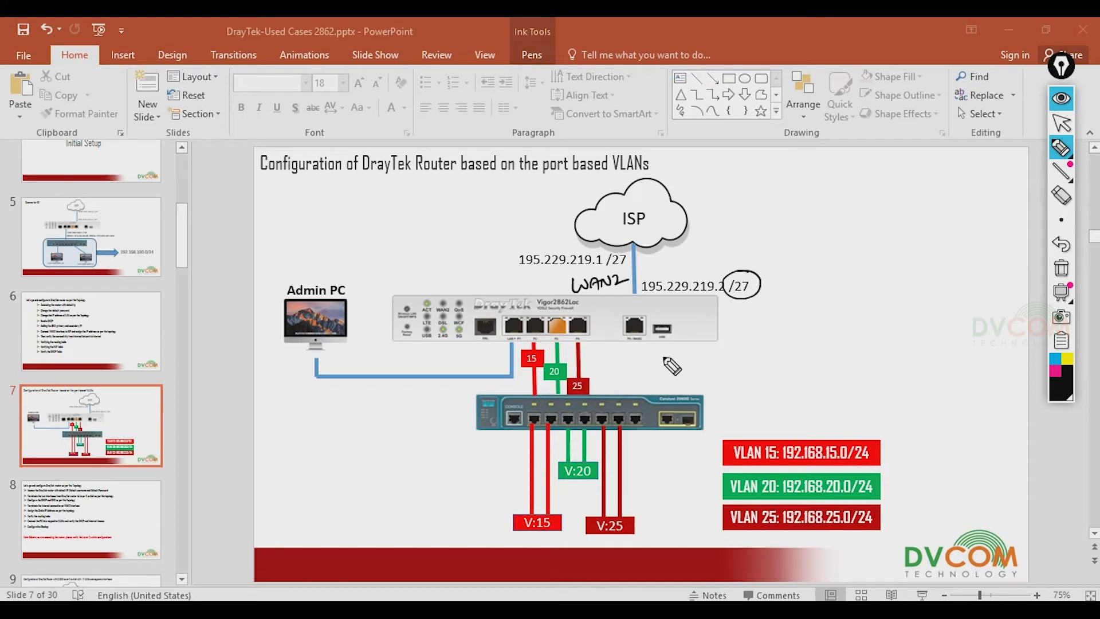
{"action": "left_click", "coordinate": [1061, 268]}
{"action": "left_click", "coordinate": [1060, 122]}
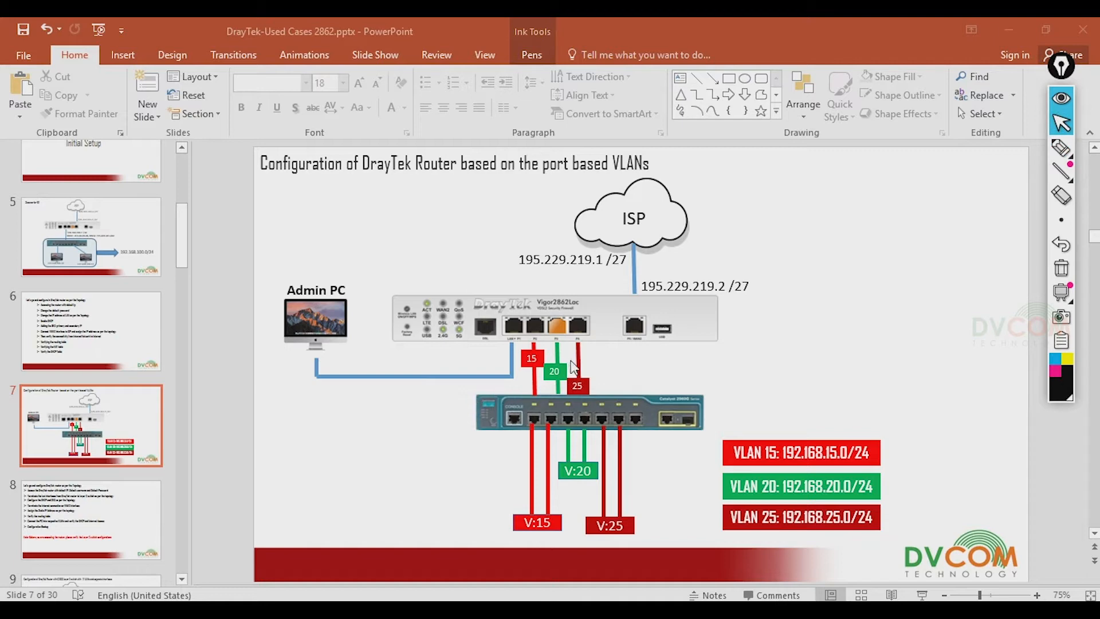
- Run show vlan brief in privileged mode on the COM6 switch console
{"action": "key", "text": "alt+Tab"}
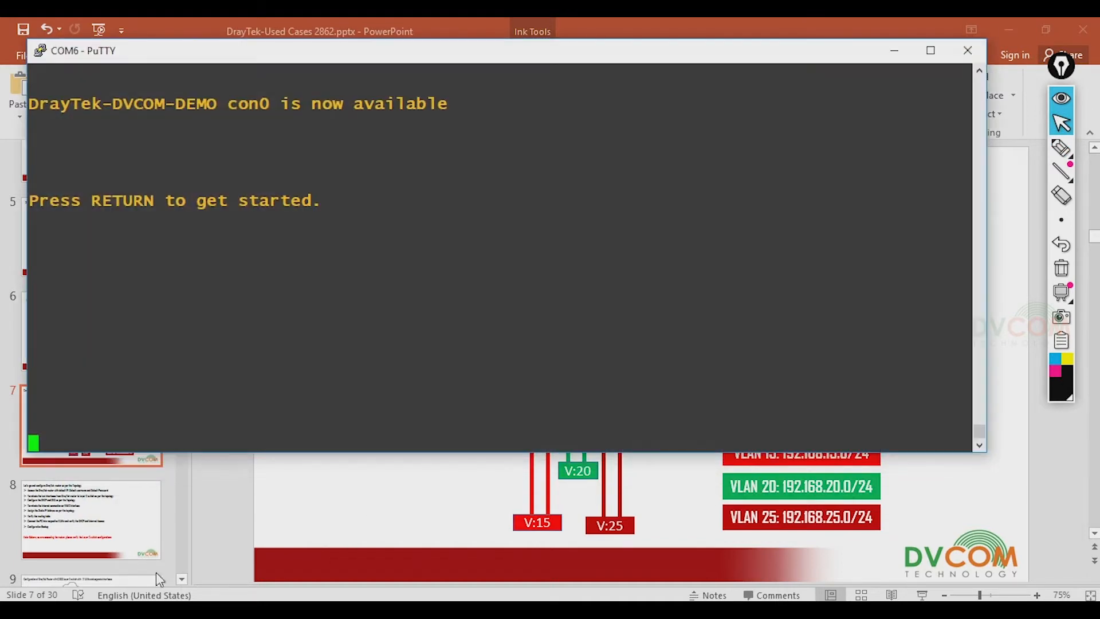
{"action": "key", "text": "Return"}
{"action": "key", "text": "Return"}
{"action": "key", "text": "Return"}
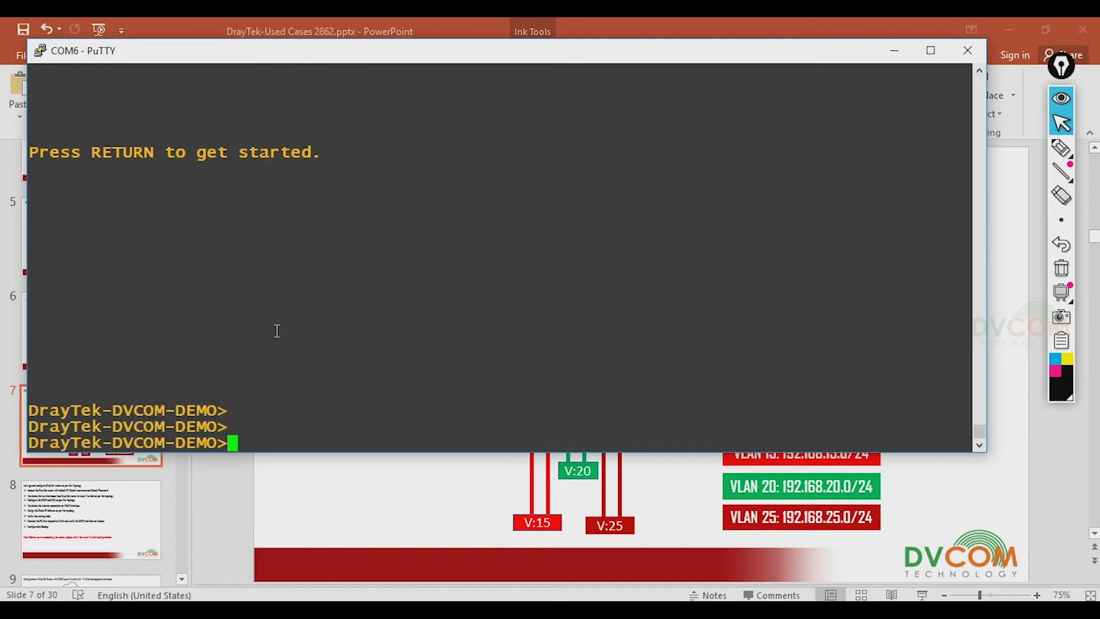
{"action": "type", "text": "en"}
{"action": "key", "text": "Return"}
{"action": "key", "text": "Return"}
{"action": "type", "text": "sh"}
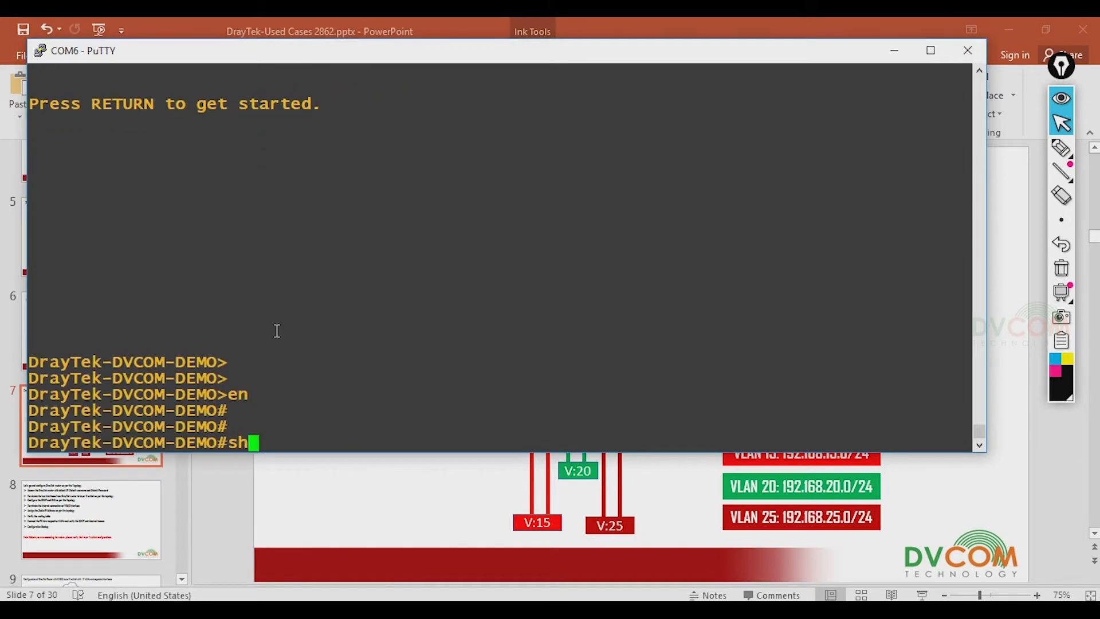
{"action": "type", "text": "ow vlan brief"}
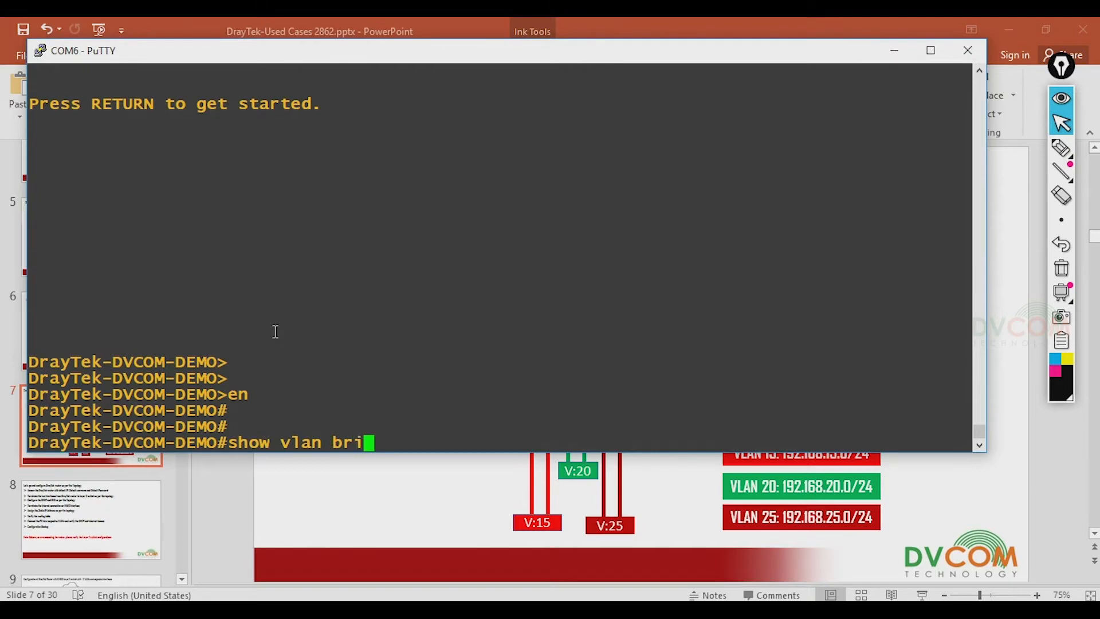
{"action": "key", "text": "Return"}
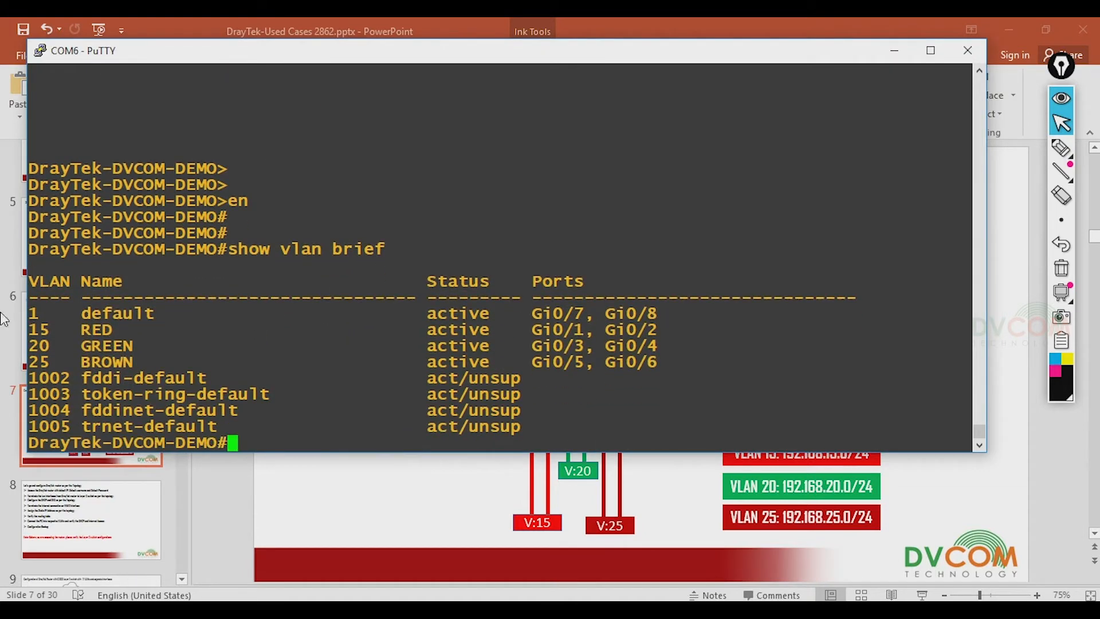
- Highlight VLANs 15, 20, 25 and the RED and GREEN names, then return to the slide
{"action": "double_click", "coordinate": [40, 331]}
{"action": "double_click", "coordinate": [37, 345]}
{"action": "double_click", "coordinate": [38, 362]}
{"action": "left_click_drag", "start_coordinate": [83, 332], "coordinate": [120, 365]}
{"action": "left_click", "coordinate": [434, 496]}
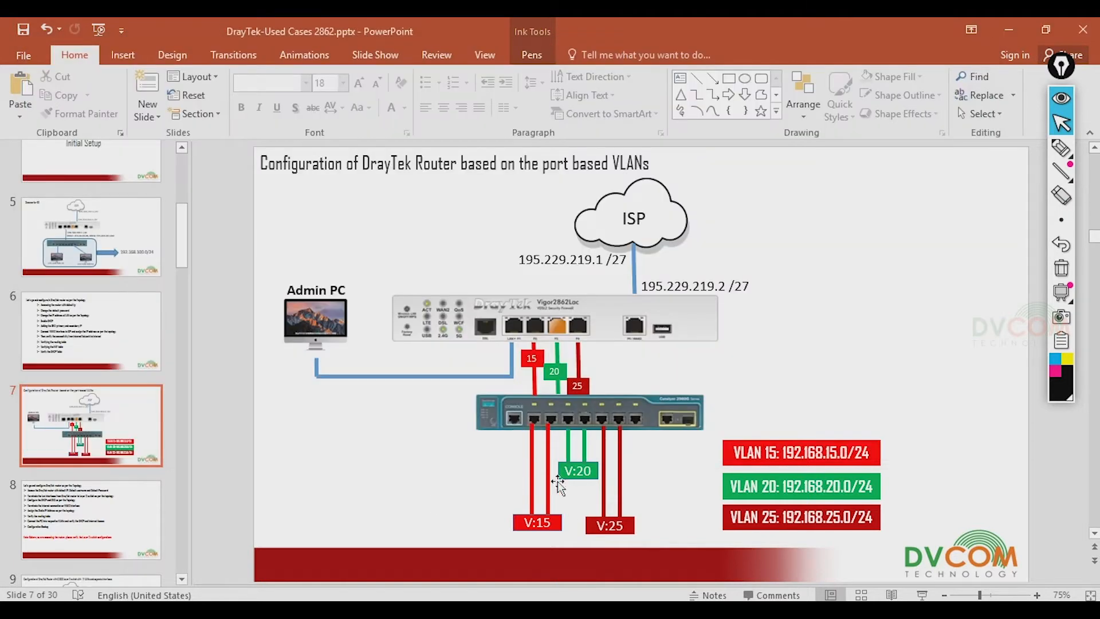
- Highlight the RED, GREEN and BROWN VLAN rows and their Gi0/1–Gi0/4 ports
{"action": "key", "text": "alt+Tab"}
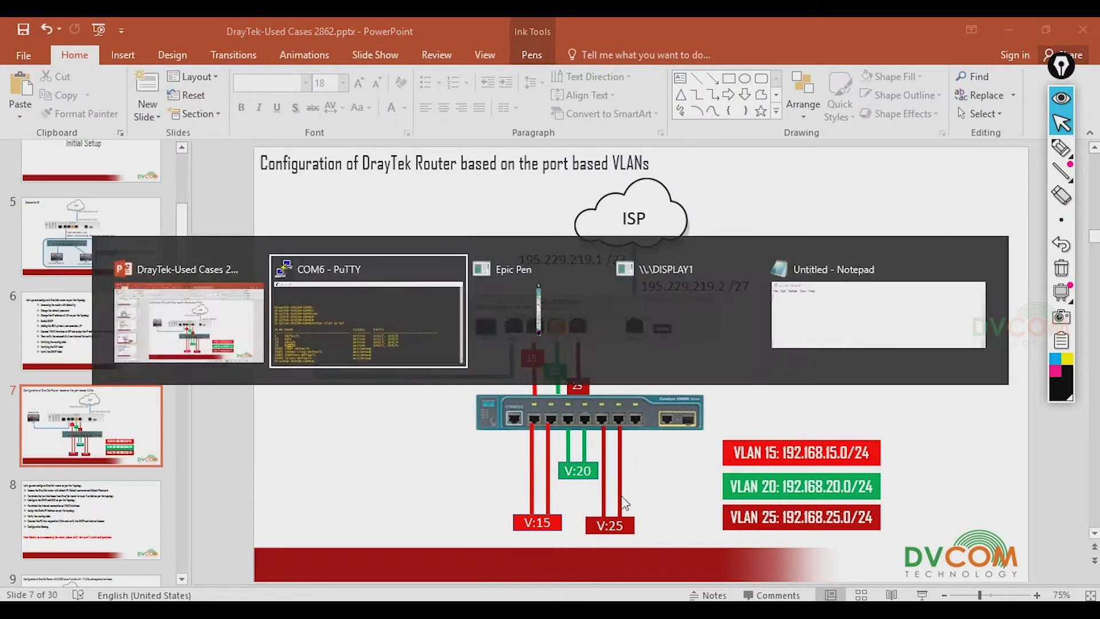
{"action": "left_click_drag", "start_coordinate": [531, 330], "coordinate": [658, 331]}
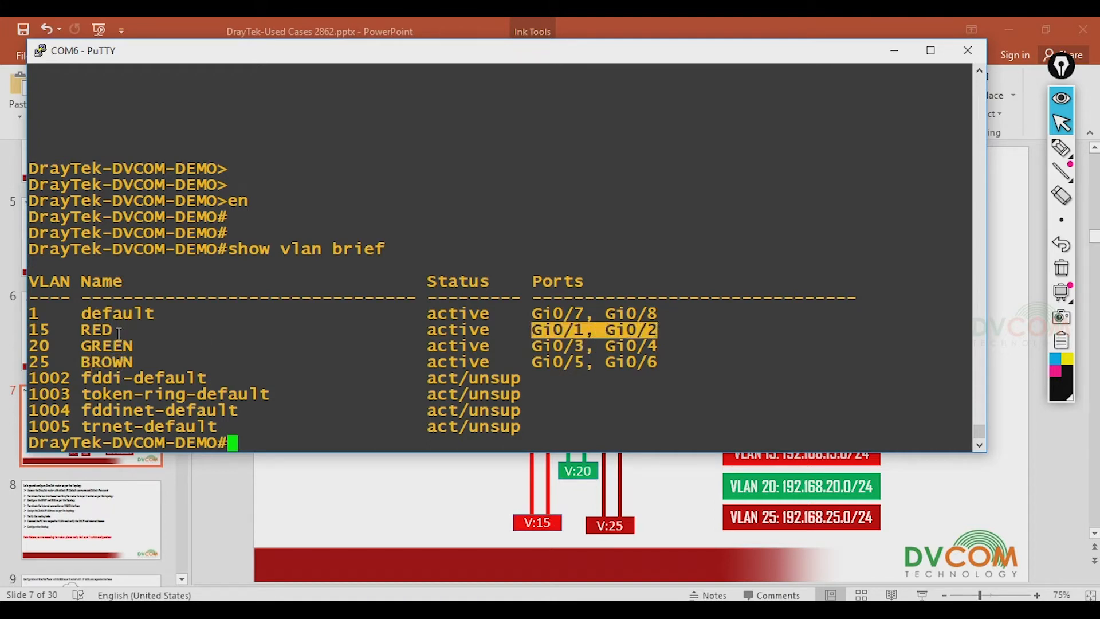
{"action": "left_click", "coordinate": [487, 498]}
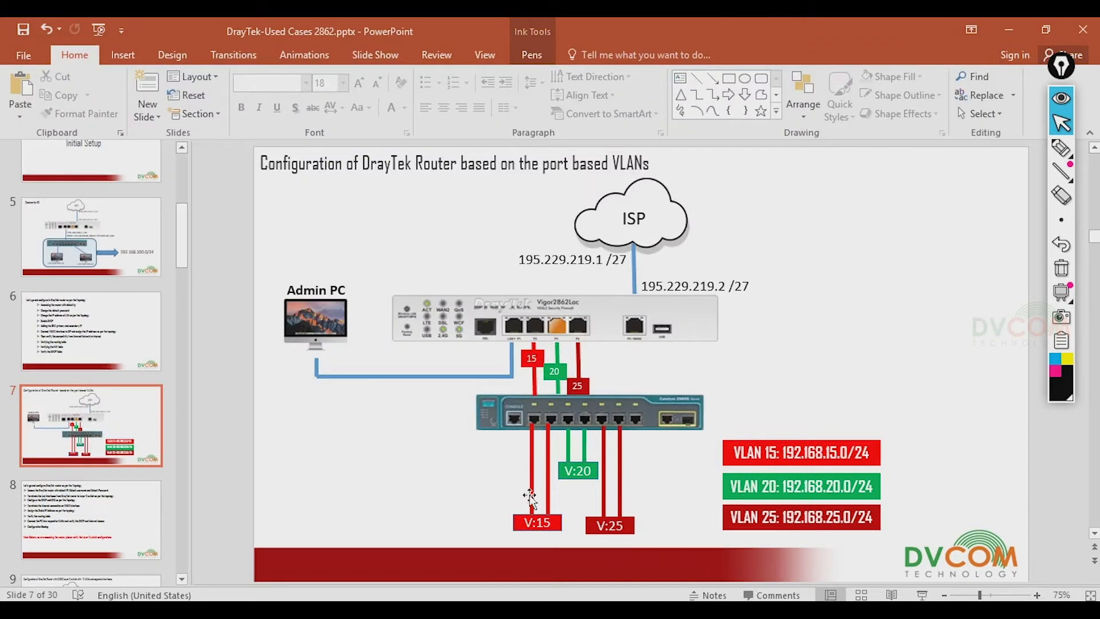
{"action": "key", "text": "alt+Tab"}
{"action": "left_click_drag", "start_coordinate": [536, 346], "coordinate": [667, 342]}
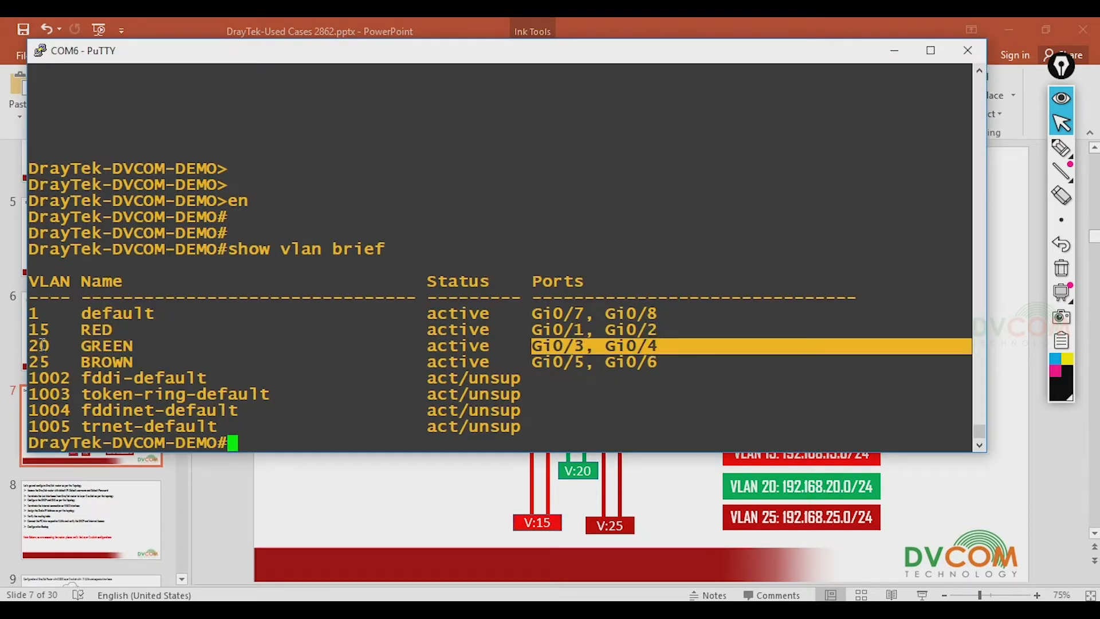
{"action": "left_click_drag", "start_coordinate": [43, 346], "coordinate": [659, 345]}
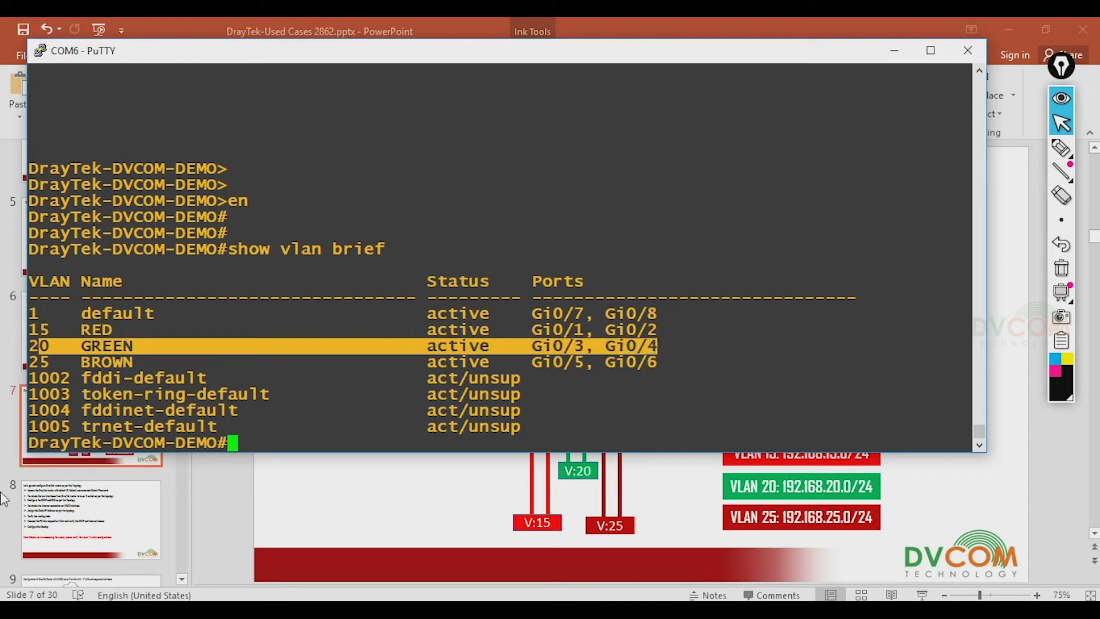
{"action": "triple_click", "coordinate": [75, 364]}
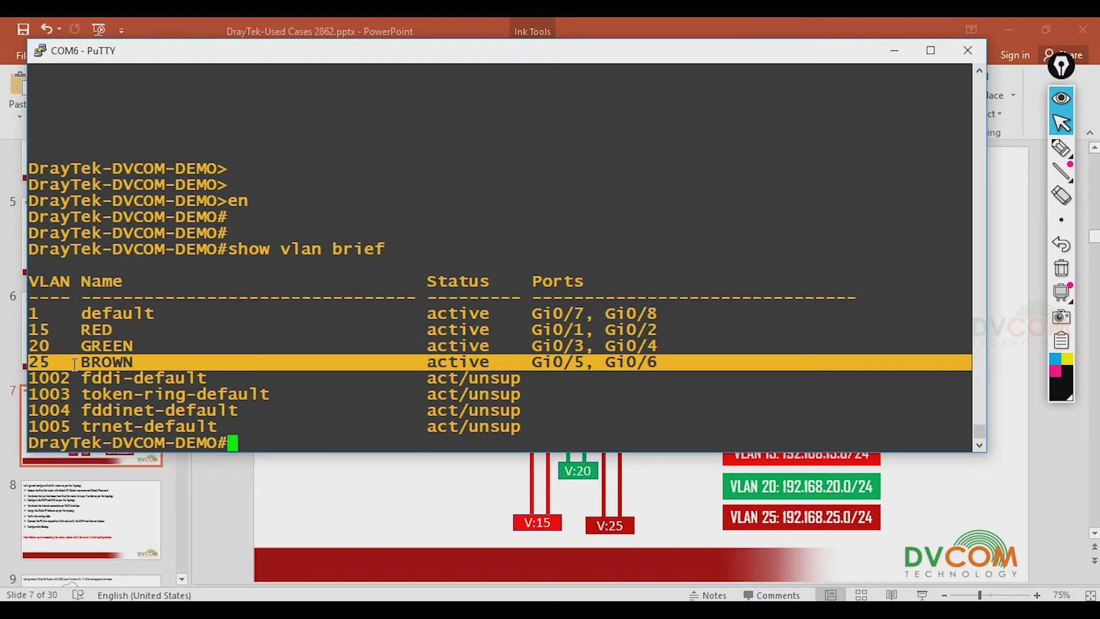
{"action": "left_click", "coordinate": [339, 512]}
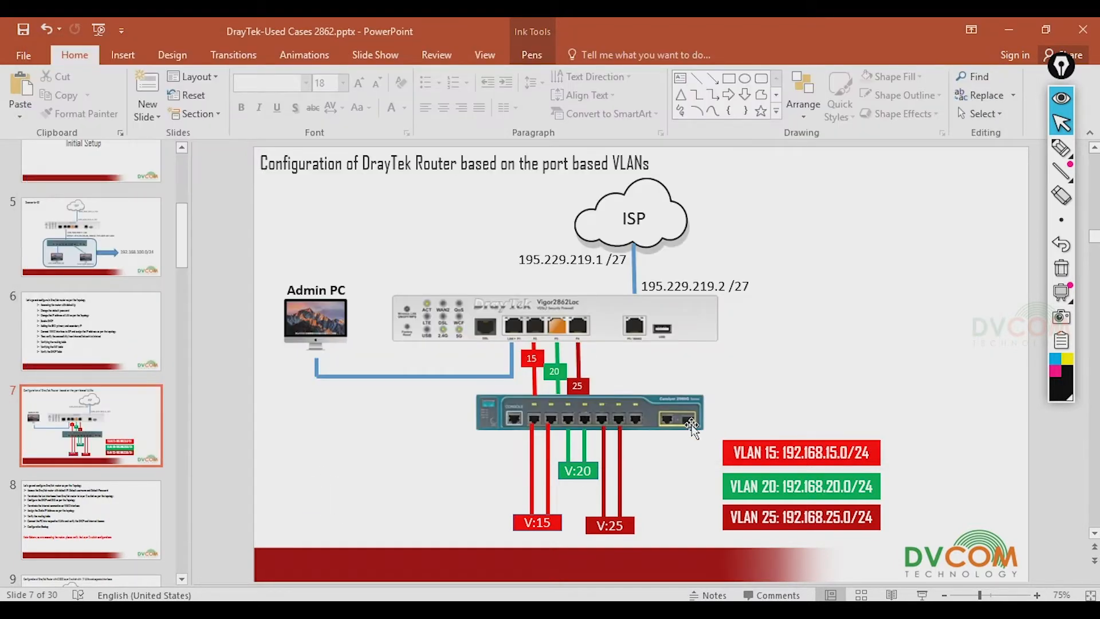
- Run show int status, mark ports Gi0/2–Gi0/7 with their VLANs, then go to slide 8
{"action": "key", "text": "alt+Tab"}
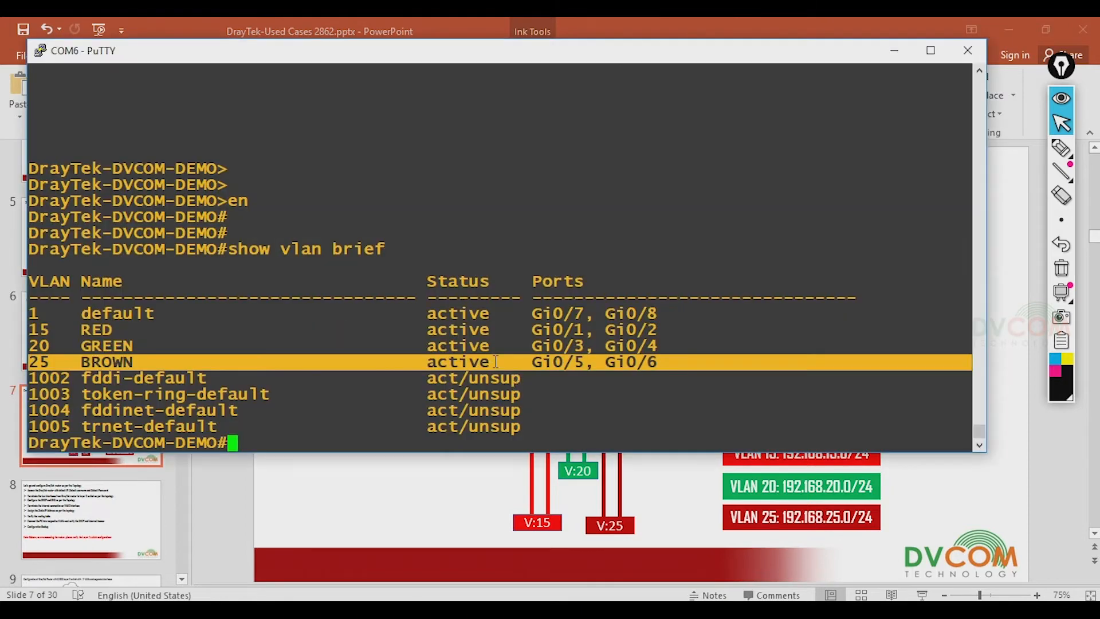
{"action": "type", "text": "show "}
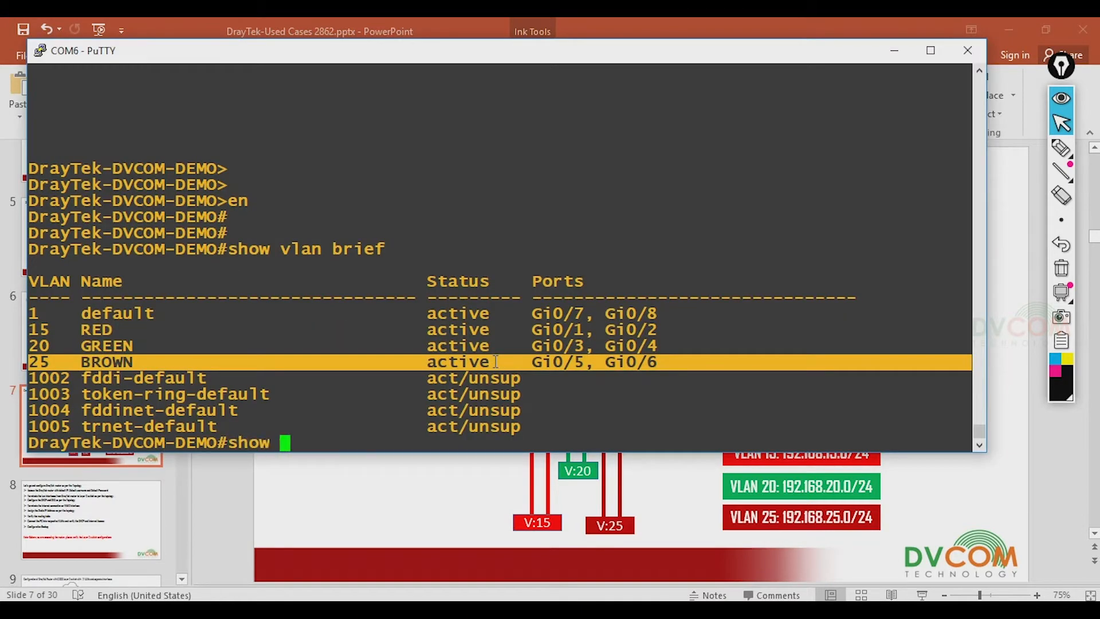
{"action": "type", "text": "int statu"}
{"action": "type", "text": "s"}
{"action": "key", "text": "Return"}
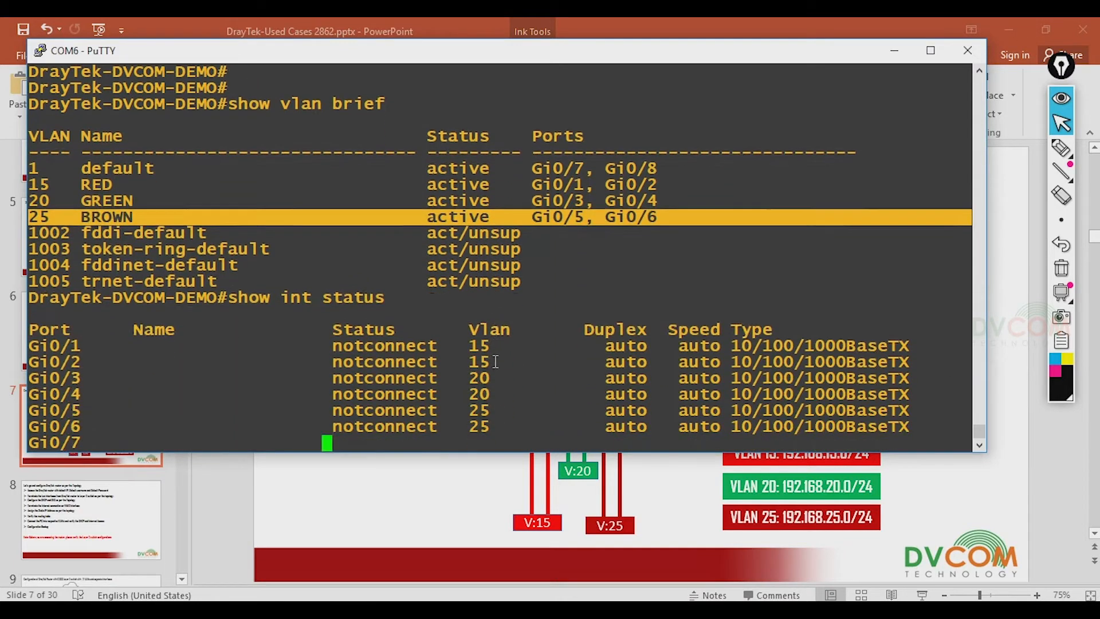
{"action": "left_click_drag", "start_coordinate": [280, 328], "coordinate": [498, 408]}
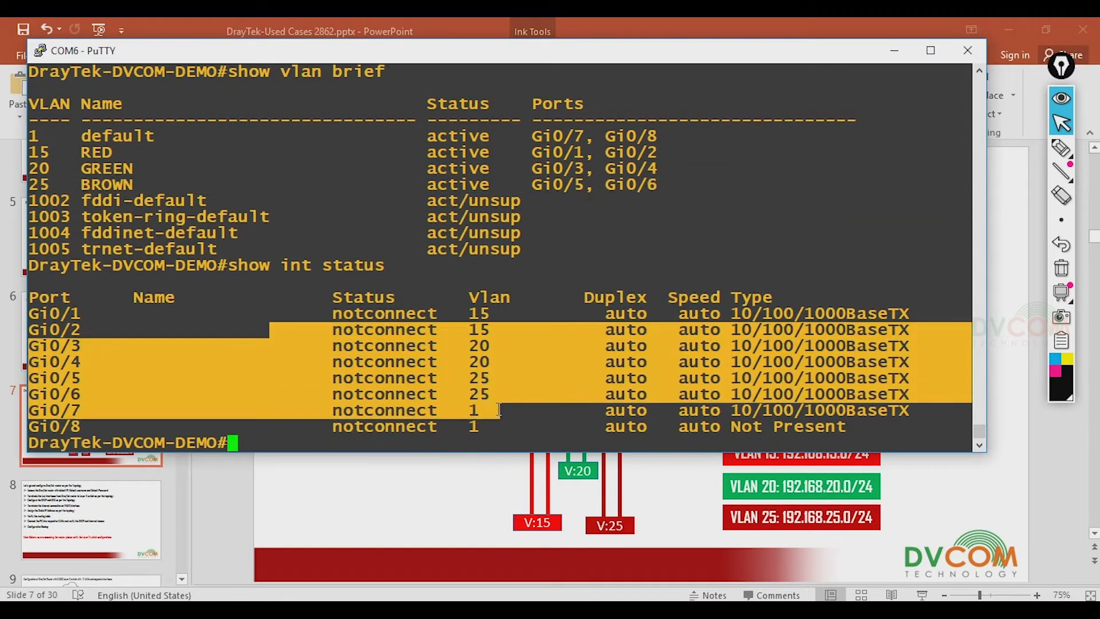
{"action": "left_click", "coordinate": [905, 50]}
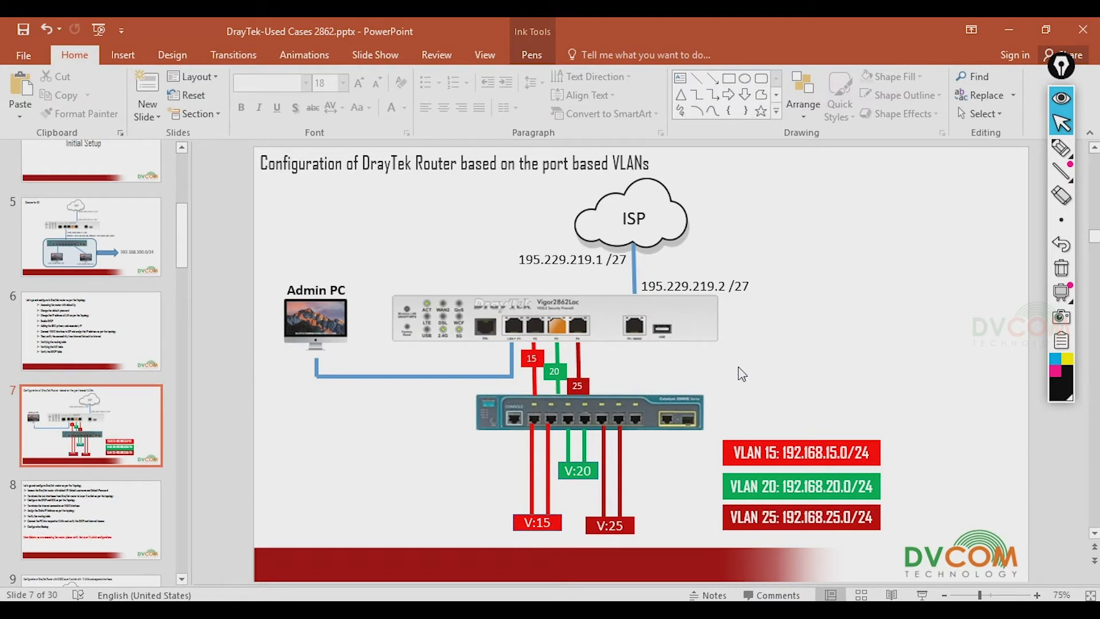
{"action": "left_click", "coordinate": [127, 526]}
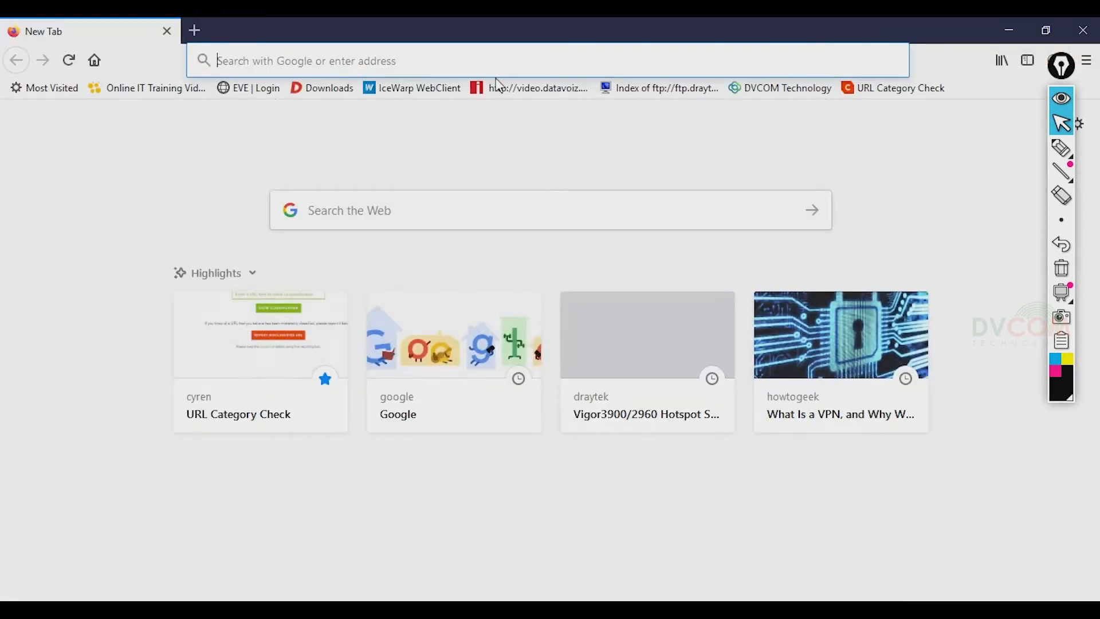
- Load the router's page at 192.168.1.1 in Firefox
{"action": "type", "text": "192.168.1.1"}
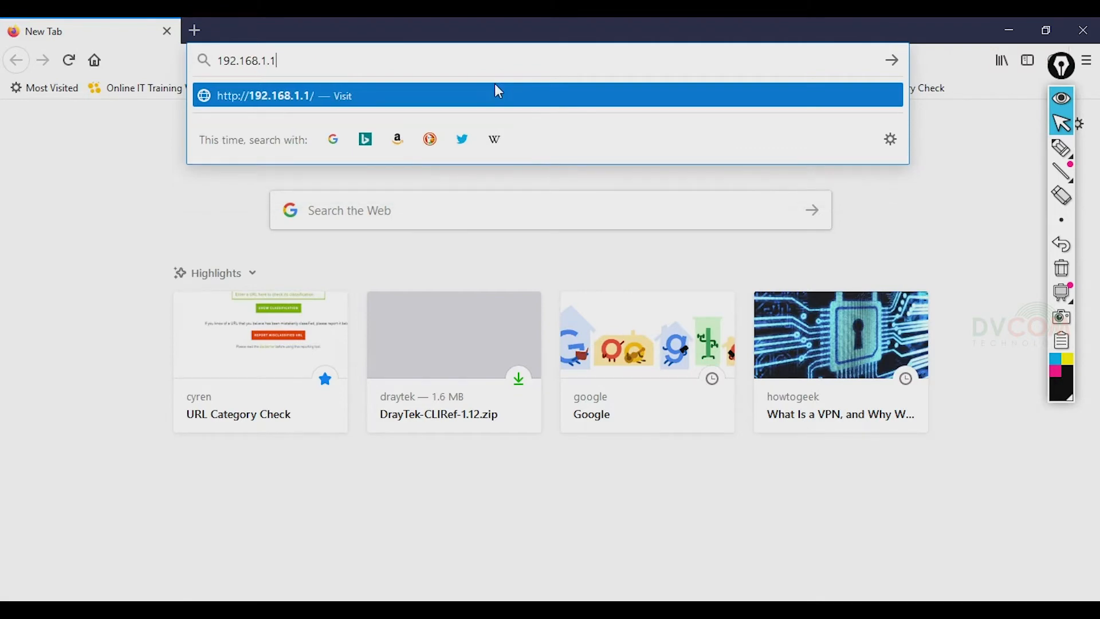
{"action": "key", "text": "Return"}
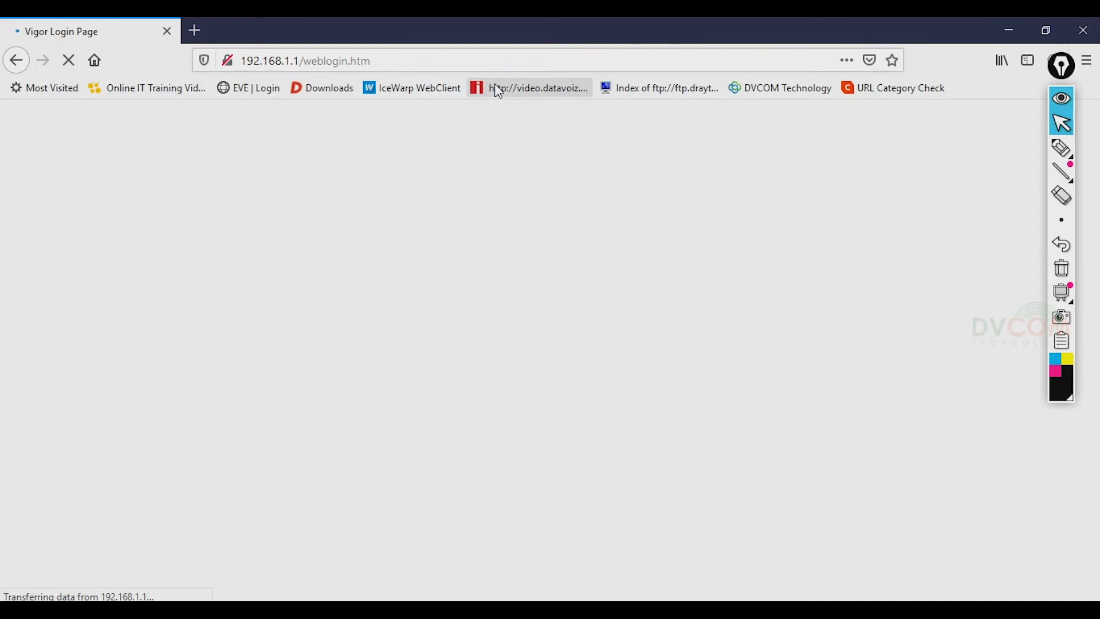
{"action": "left_click", "coordinate": [484, 609]}
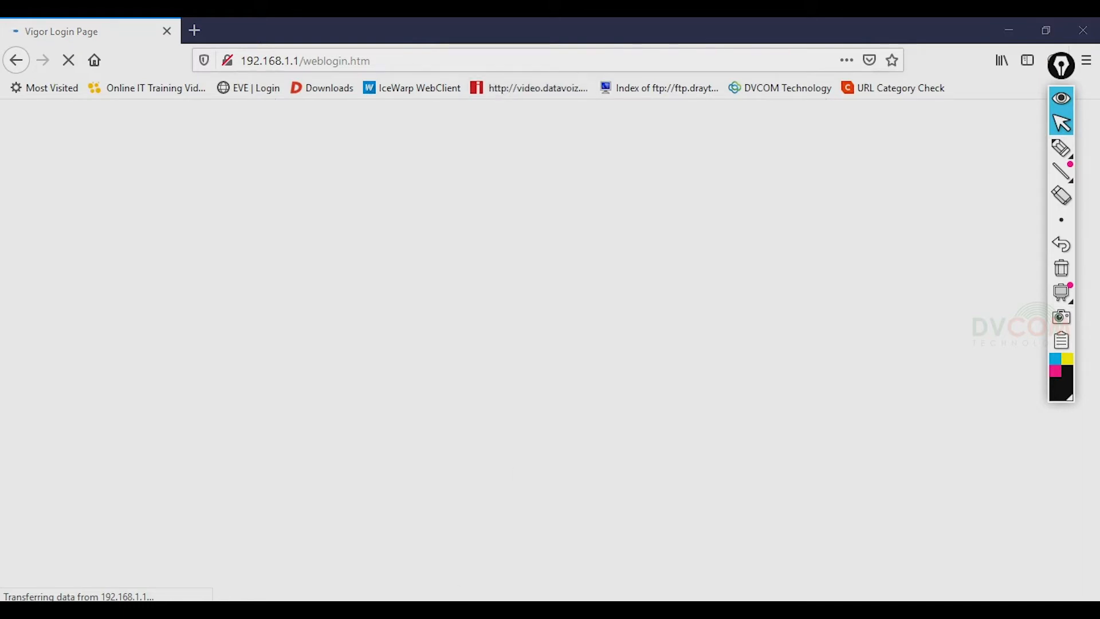
- Run ipconfig and check the PC's IPv4 address 192.168.1.10
{"action": "type", "text": "ipconfig"}
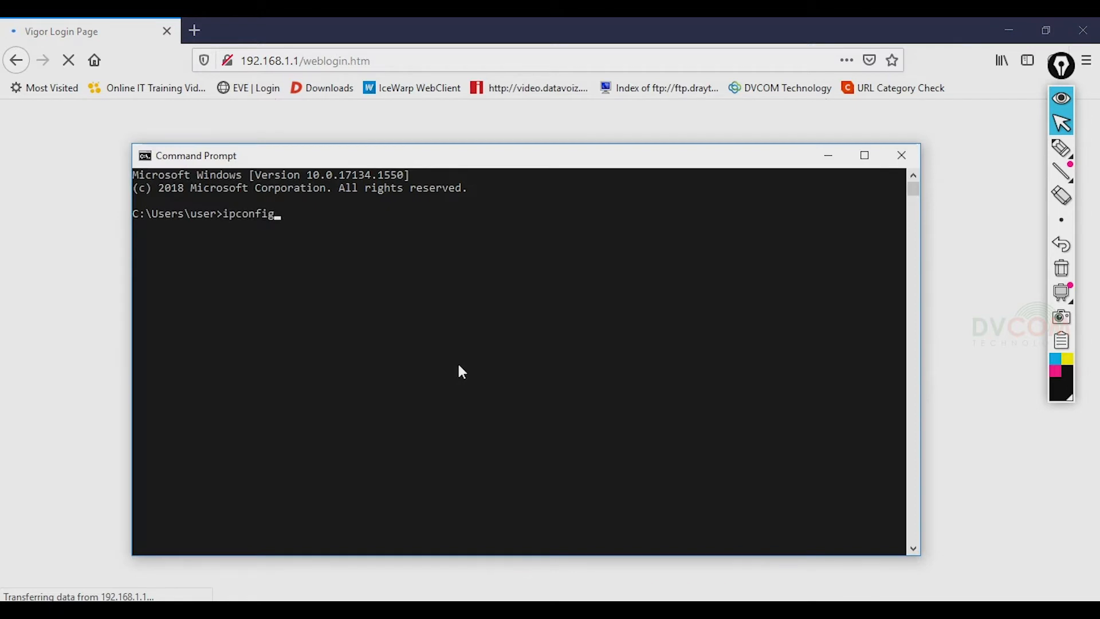
{"action": "key", "text": "Return"}
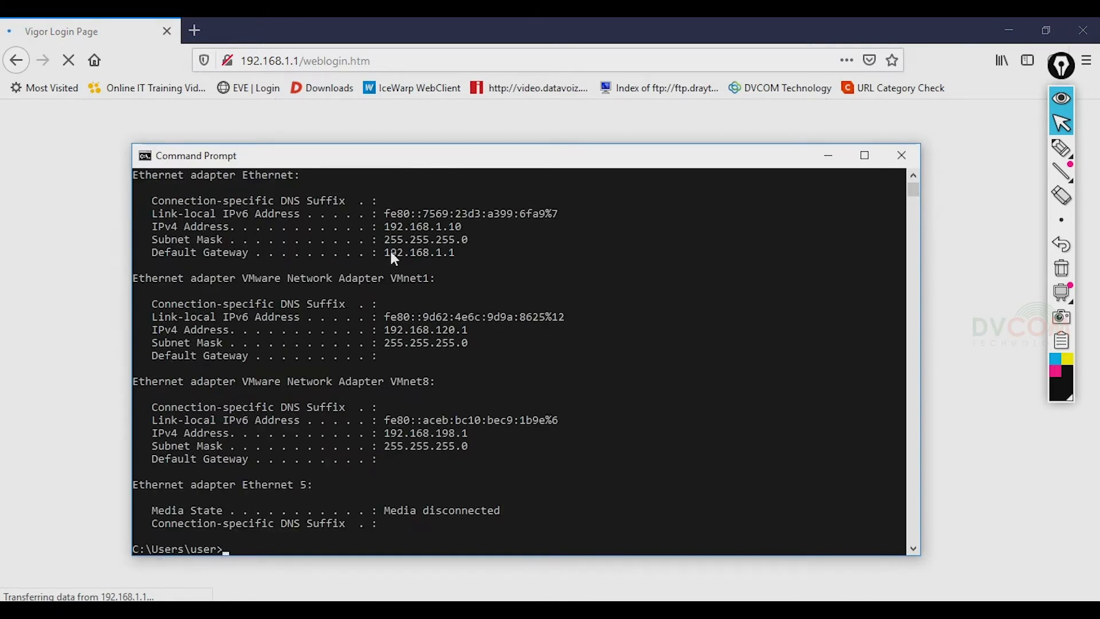
{"action": "left_click_drag", "start_coordinate": [385, 228], "coordinate": [473, 236]}
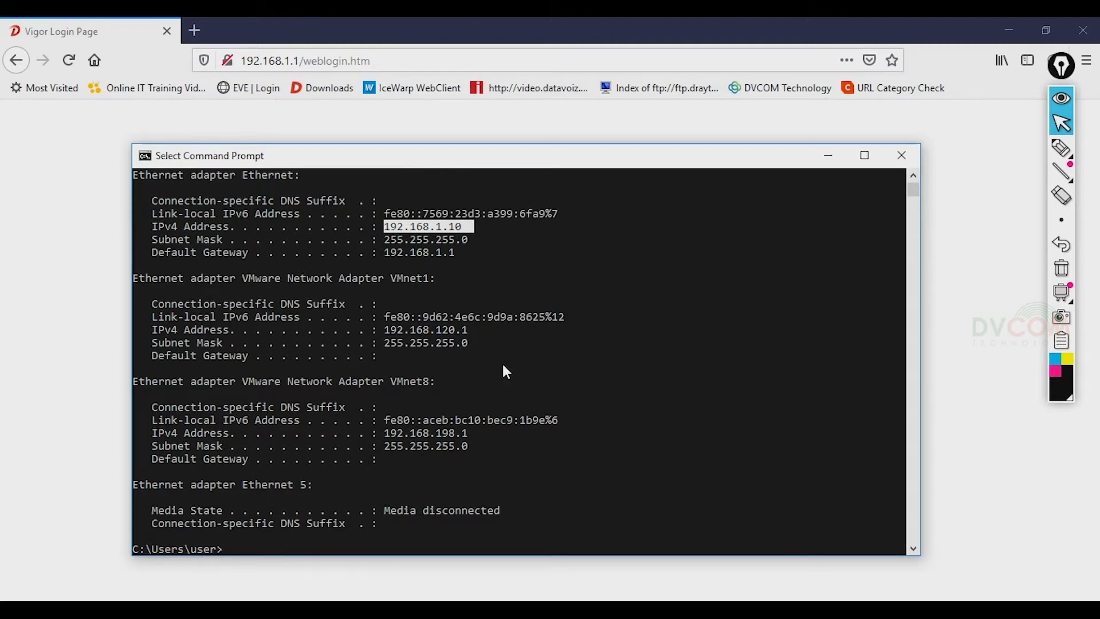
{"action": "key", "text": "ctrl+c"}
- Ping 192.168.1.1, stop it, and exit the Command Prompt
{"action": "type", "text": "ping"}
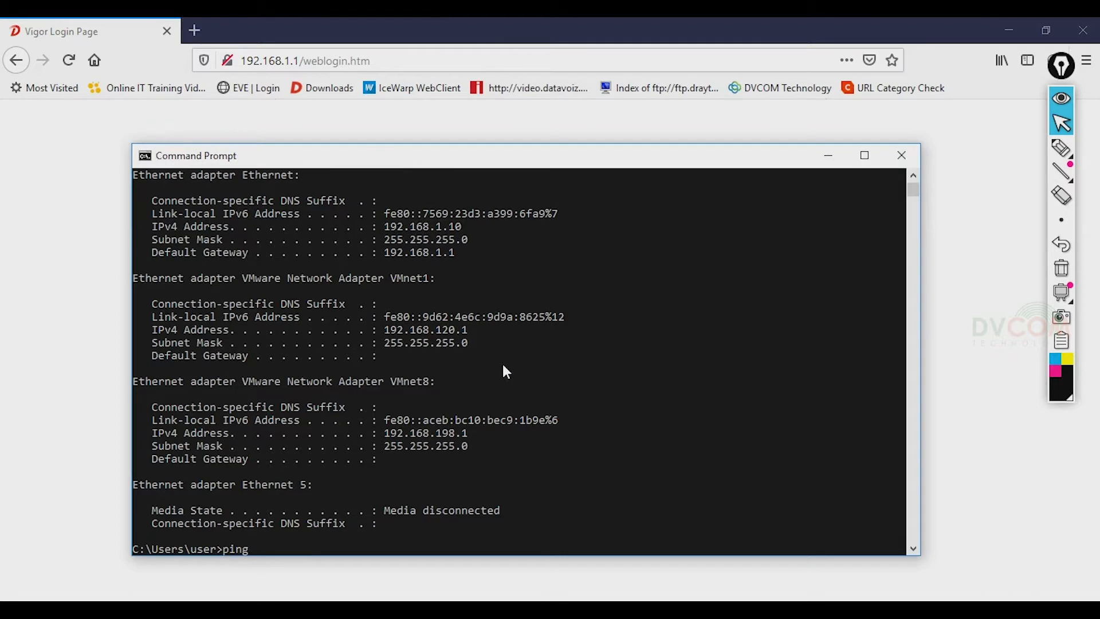
{"action": "type", "text": " 192.168.1.1"}
{"action": "key", "text": "Return"}
{"action": "key", "text": "ctrl+c"}
{"action": "type", "text": "exit"}
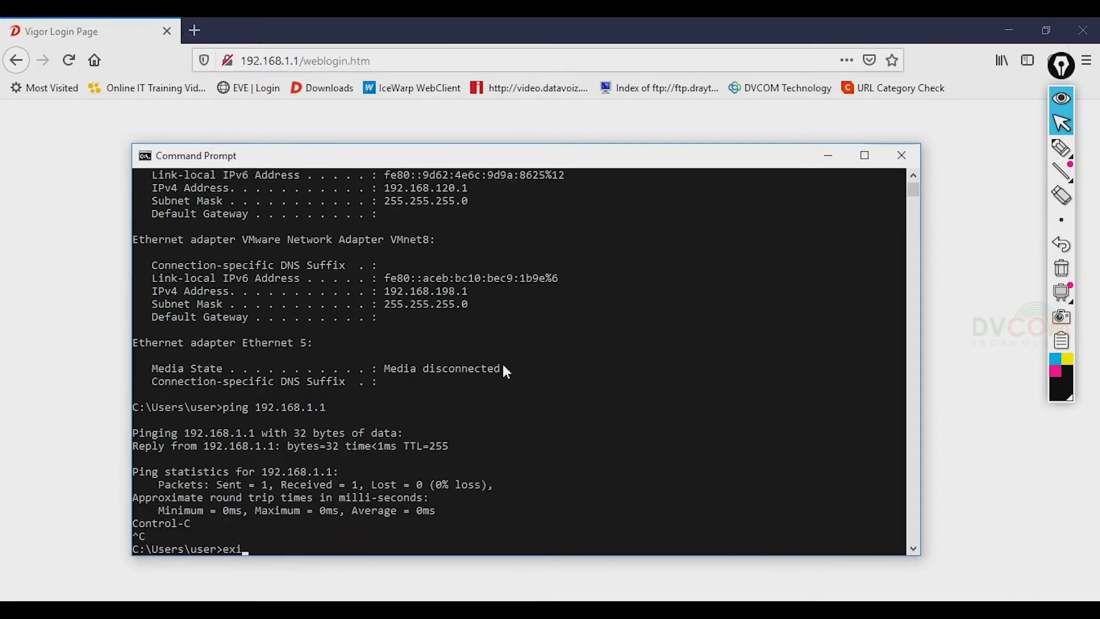
{"action": "key", "text": "Return"}
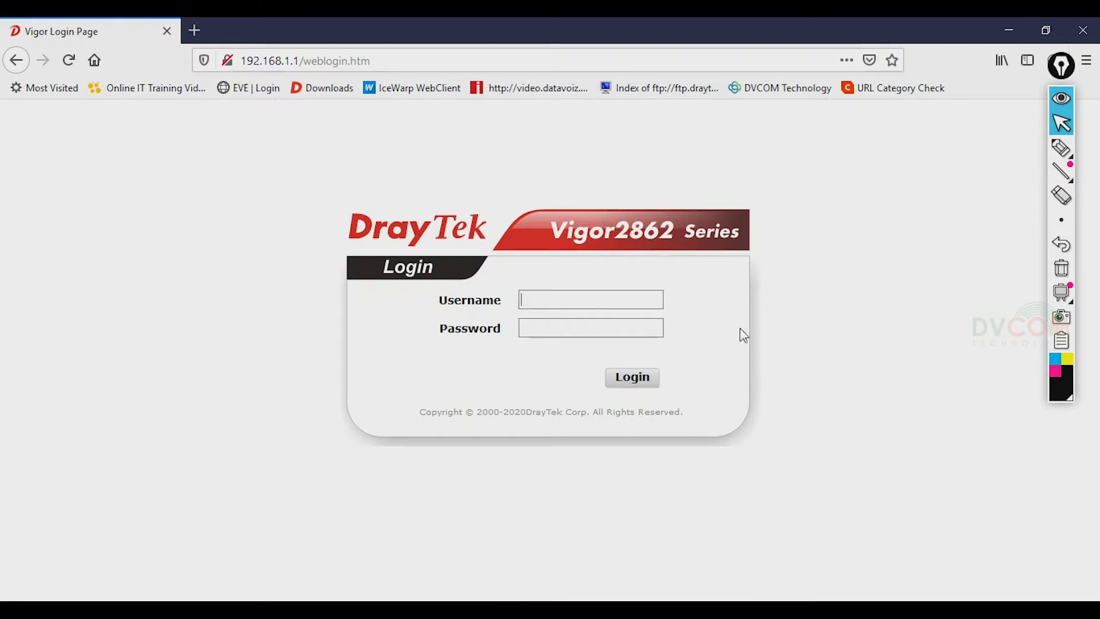
- Log in as admin, declining save-login, the default-password warning and firmware recovery
{"action": "type", "text": "admin"}
{"action": "key", "text": "Tab"}
{"action": "type", "text": "••"}
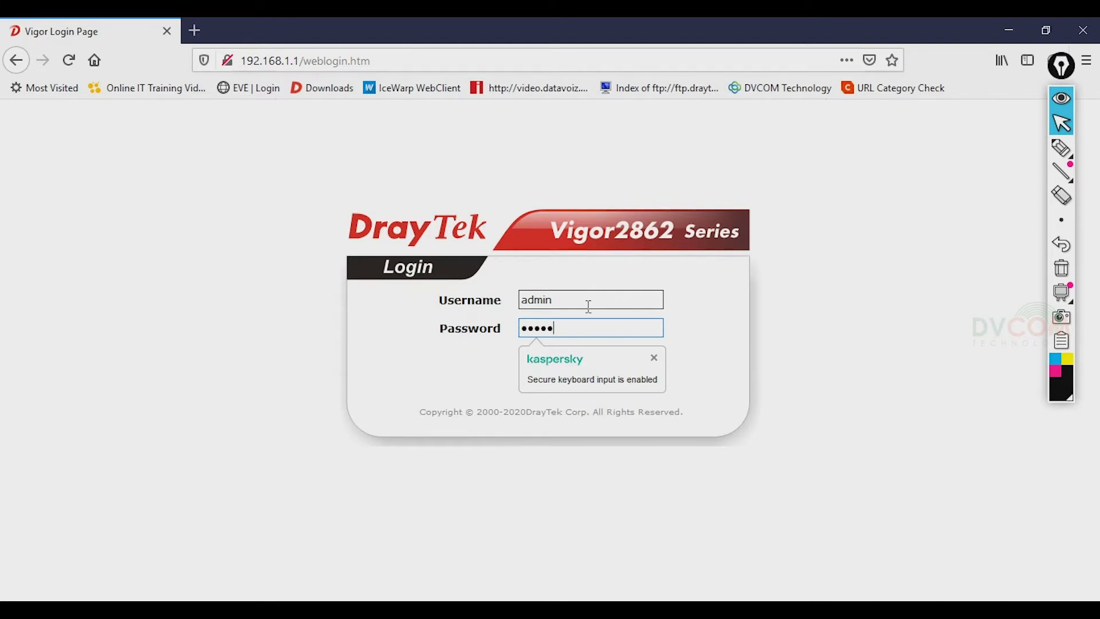
{"action": "type", "text": "•••"}
{"action": "left_click", "coordinate": [632, 379]}
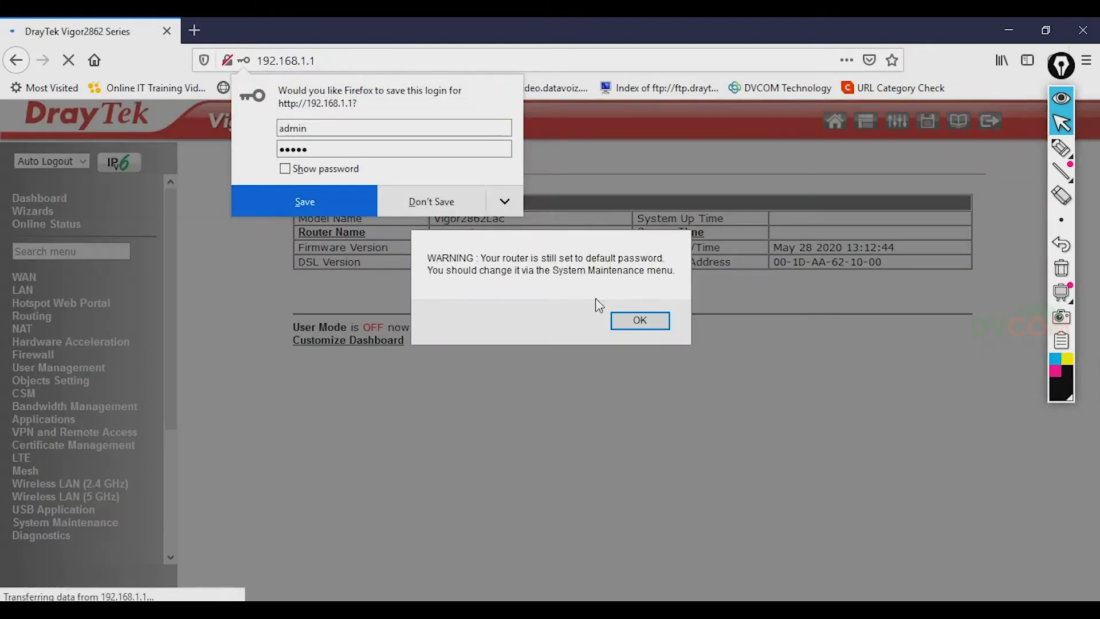
{"action": "left_click", "coordinate": [441, 201]}
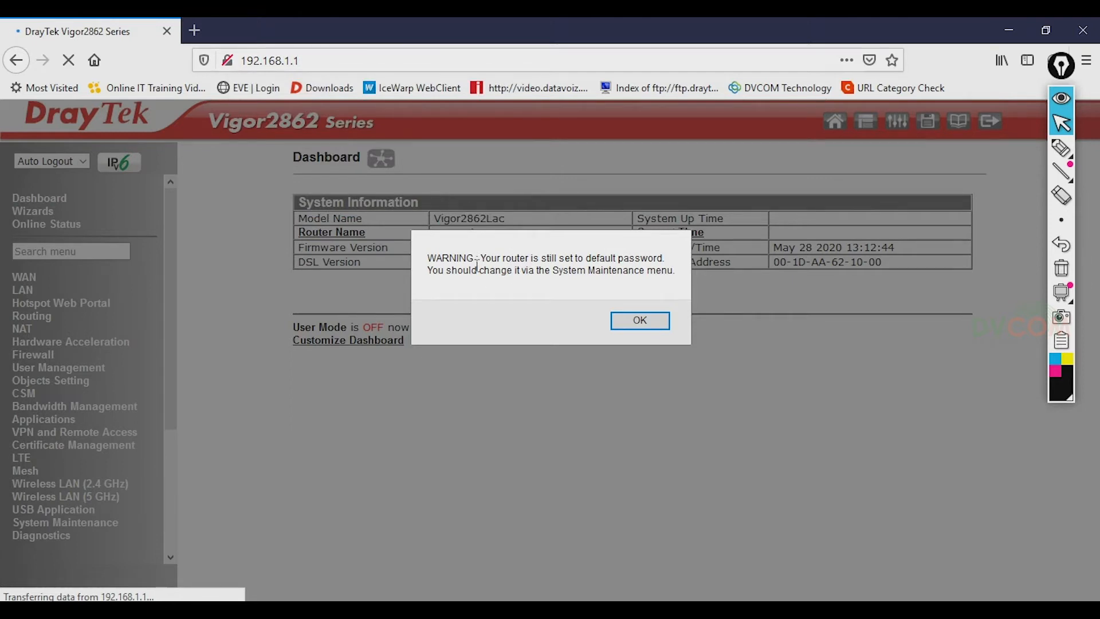
{"action": "left_click", "coordinate": [658, 324]}
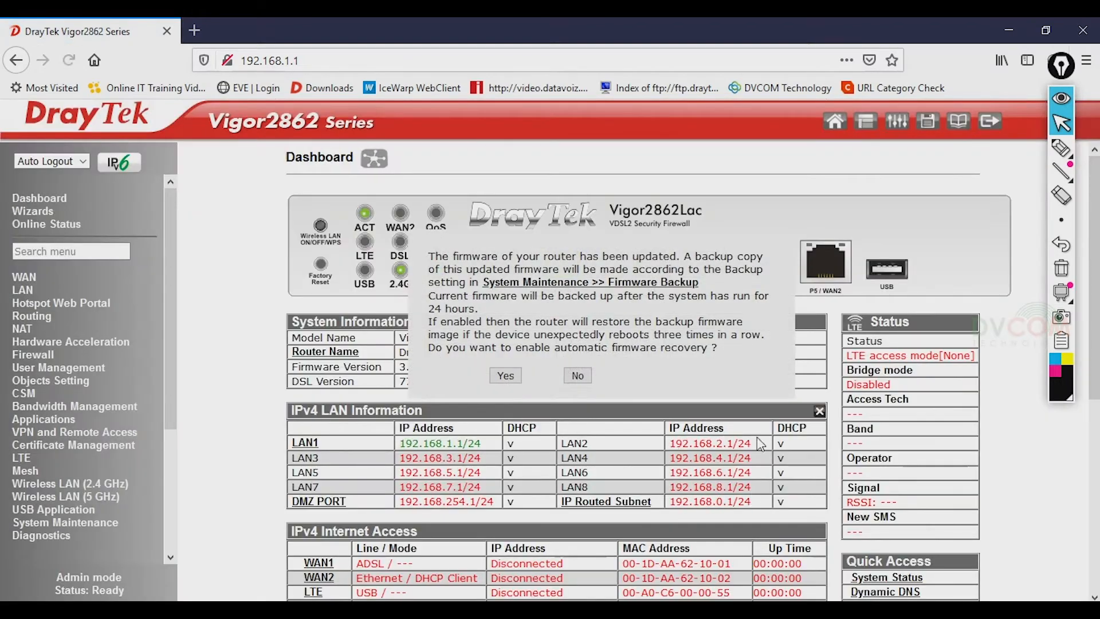
{"action": "left_click", "coordinate": [576, 377]}
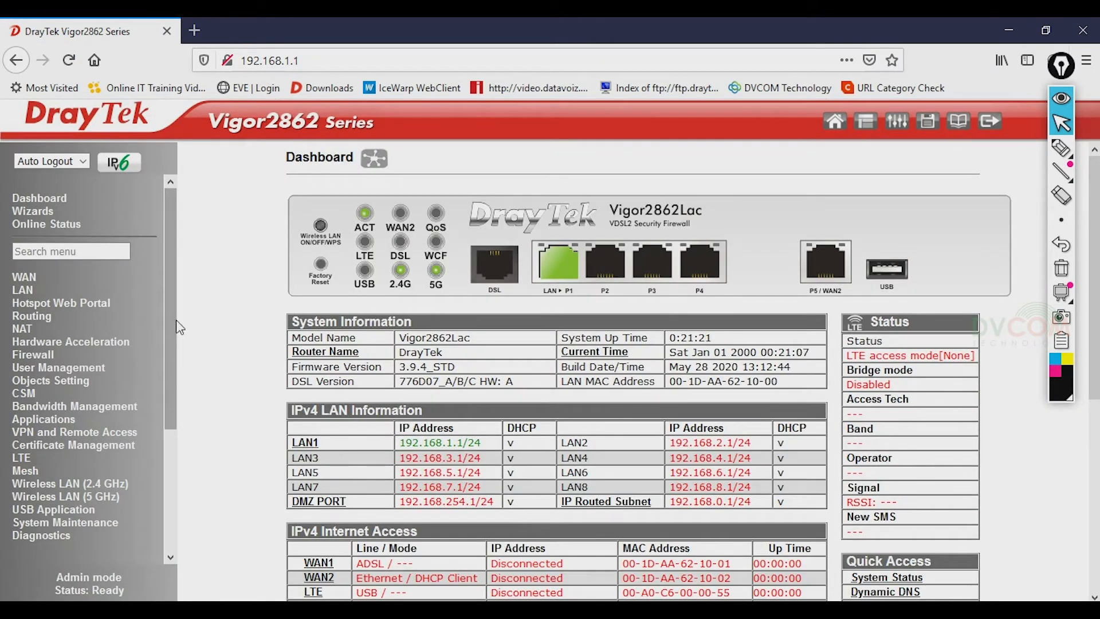
{"action": "left_click_drag", "start_coordinate": [176, 327], "coordinate": [186, 385]}
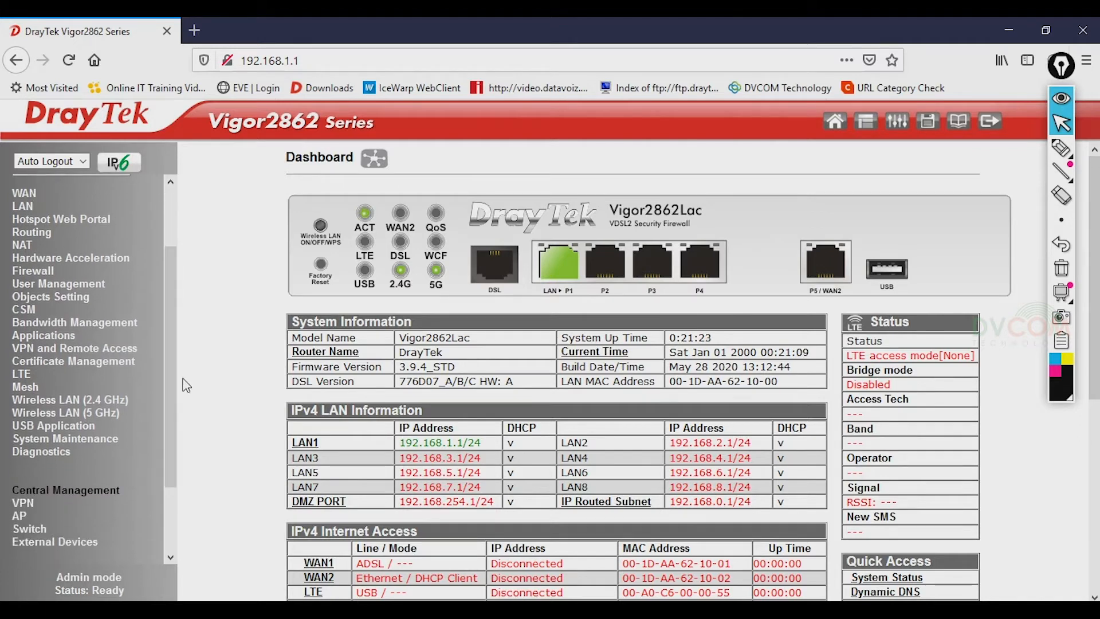
- In System Maintenance > Administrator Password, enter the current and new administrator passwords
{"action": "left_click", "coordinate": [111, 443]}
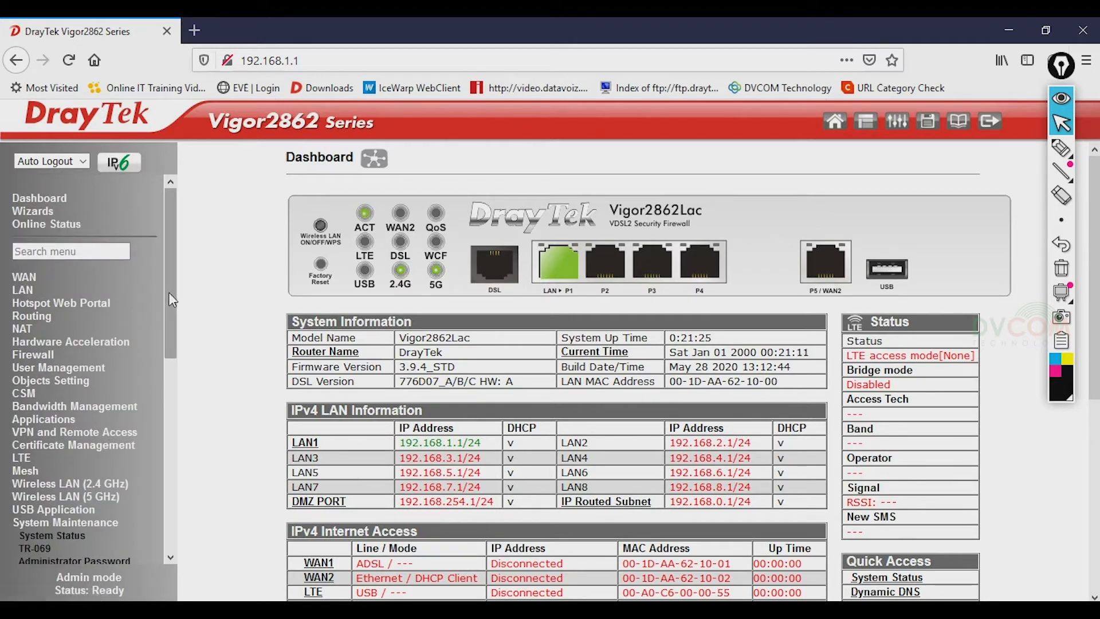
{"action": "left_click_drag", "start_coordinate": [168, 292], "coordinate": [179, 385]}
{"action": "left_click", "coordinate": [110, 394]}
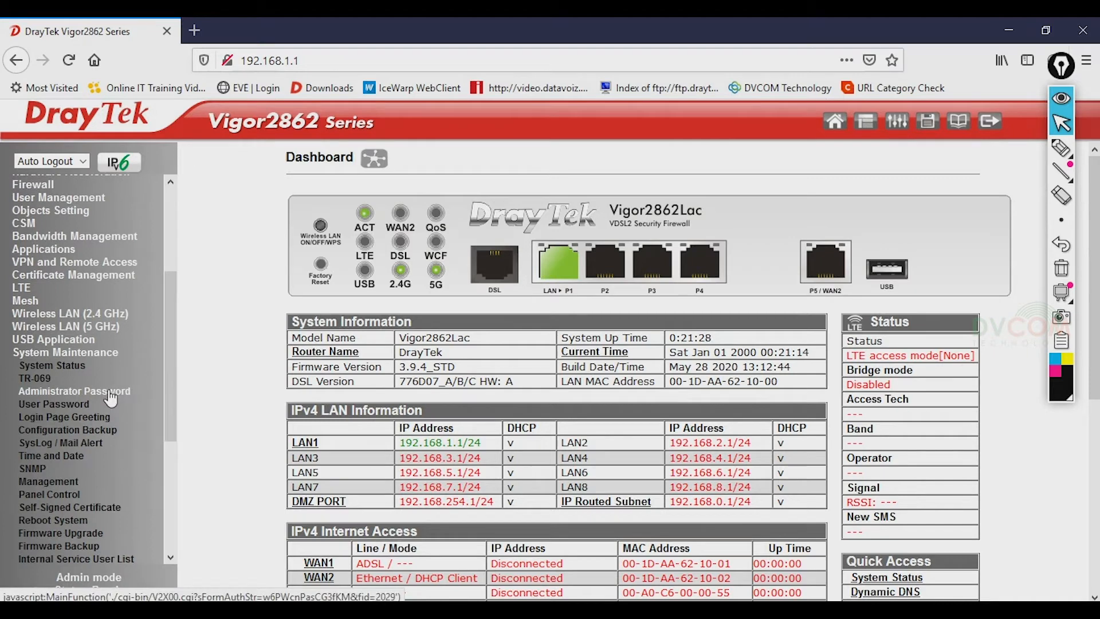
{"action": "left_click", "coordinate": [606, 226]}
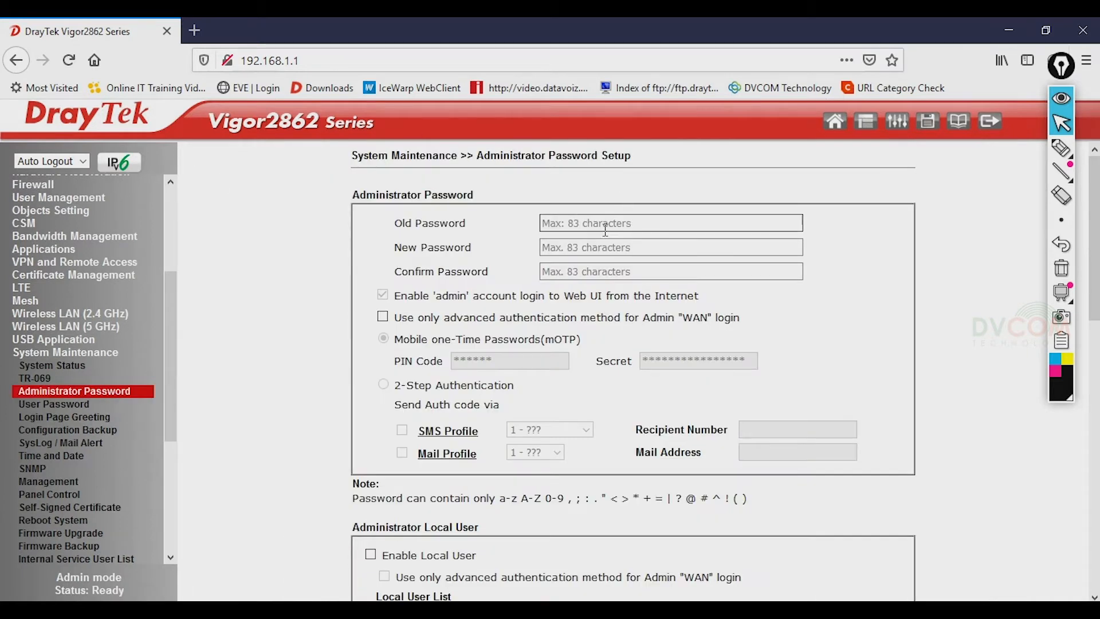
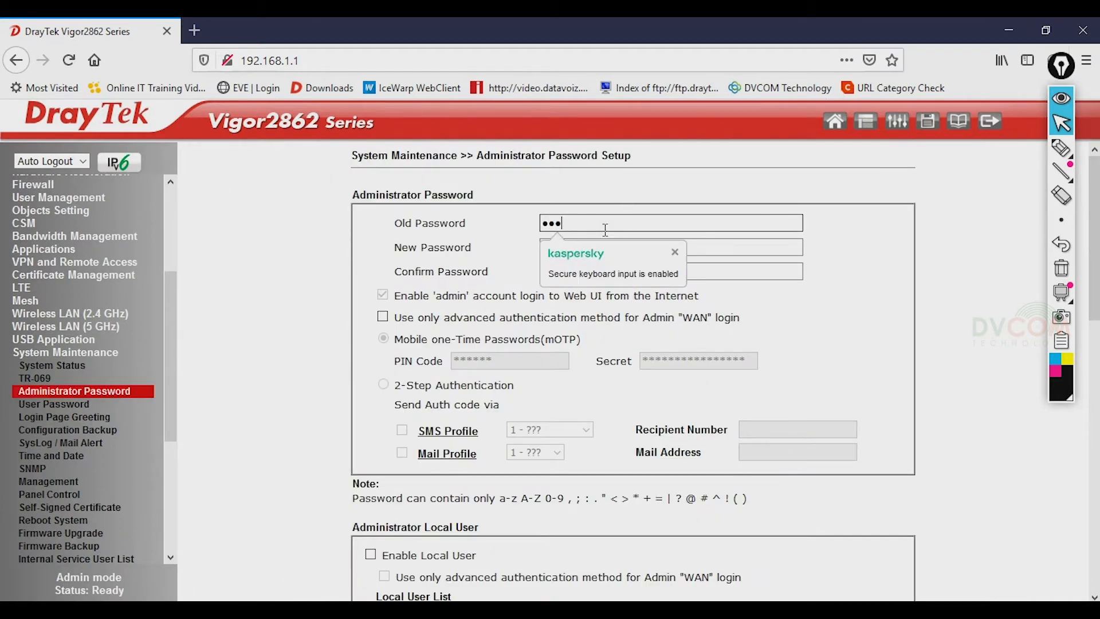
{"action": "key", "text": "Tab"}
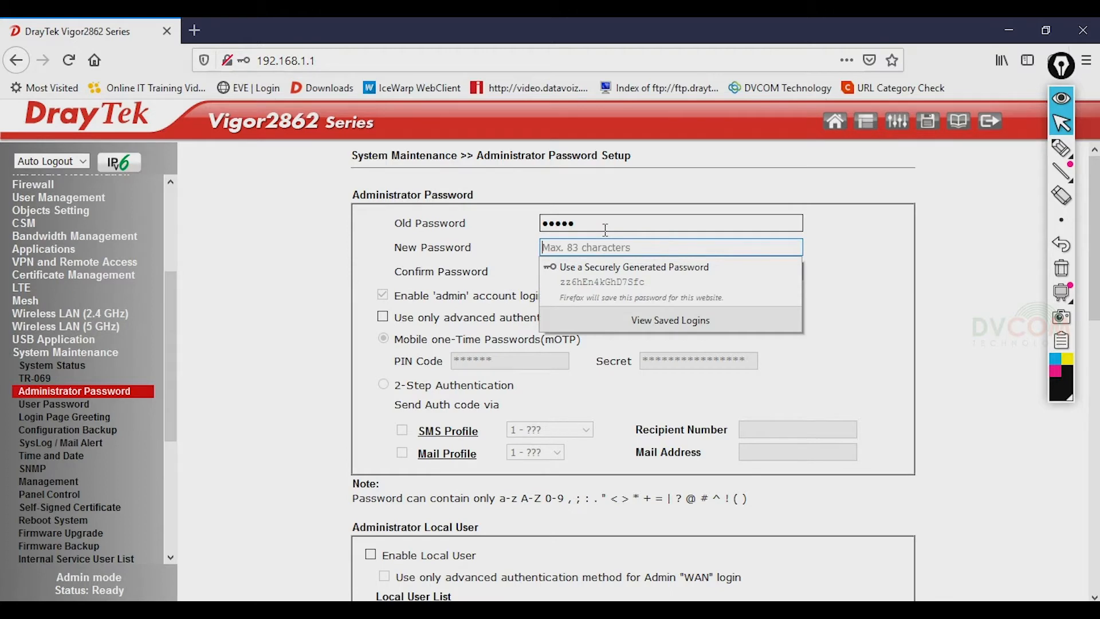
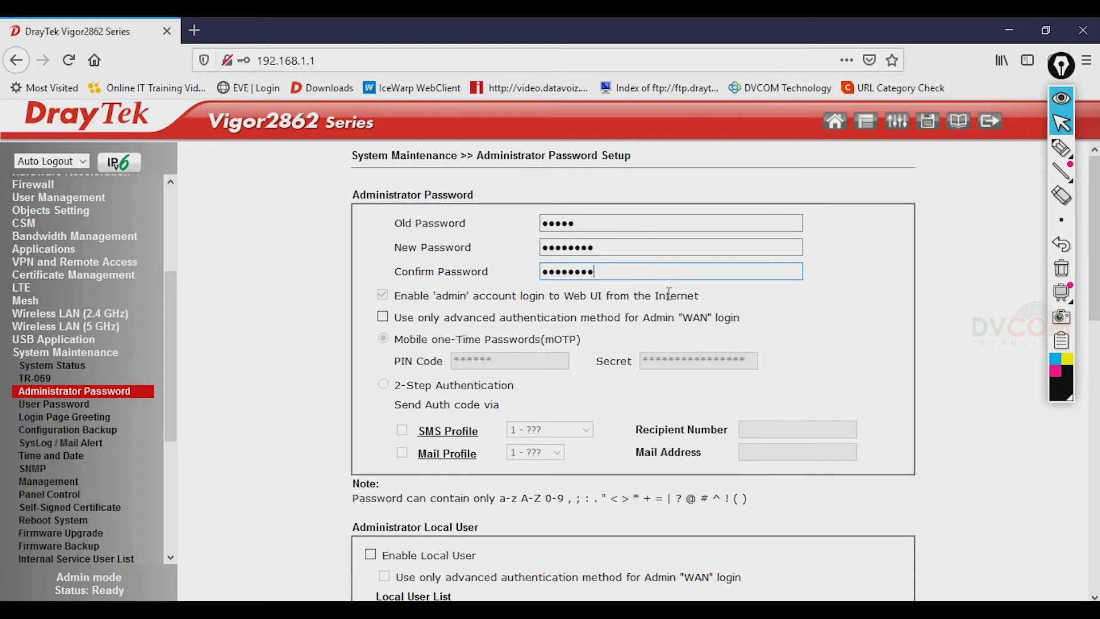
- Submit the new password, decline saving it in Firefox, and log out
{"action": "scroll", "coordinate": [750, 344], "scroll_direction": "down", "scroll_amount": 10}
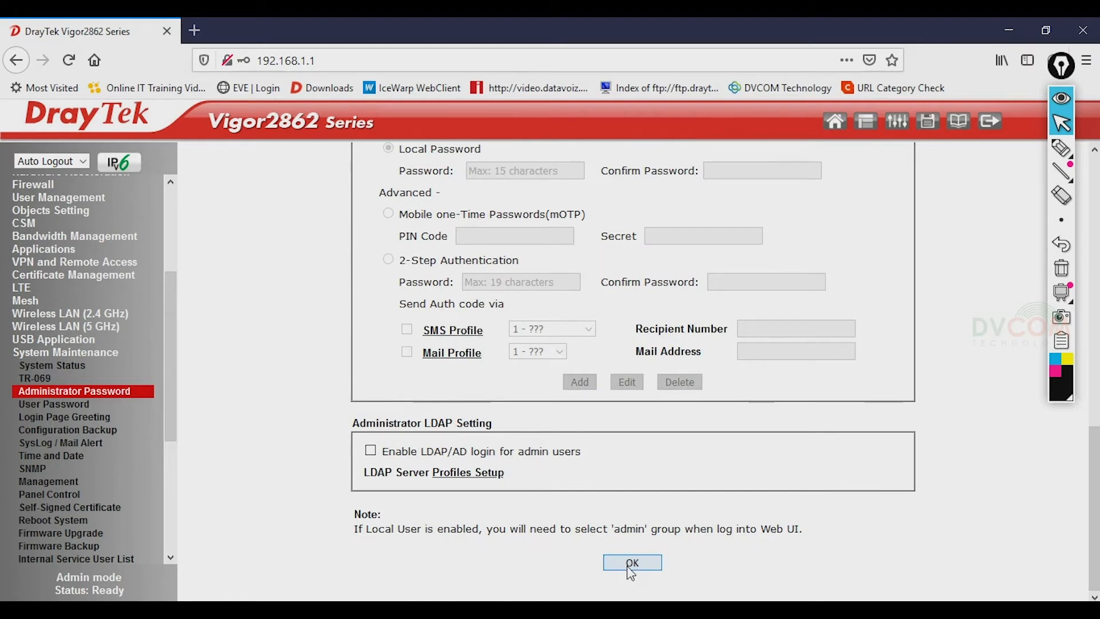
{"action": "left_click", "coordinate": [630, 563]}
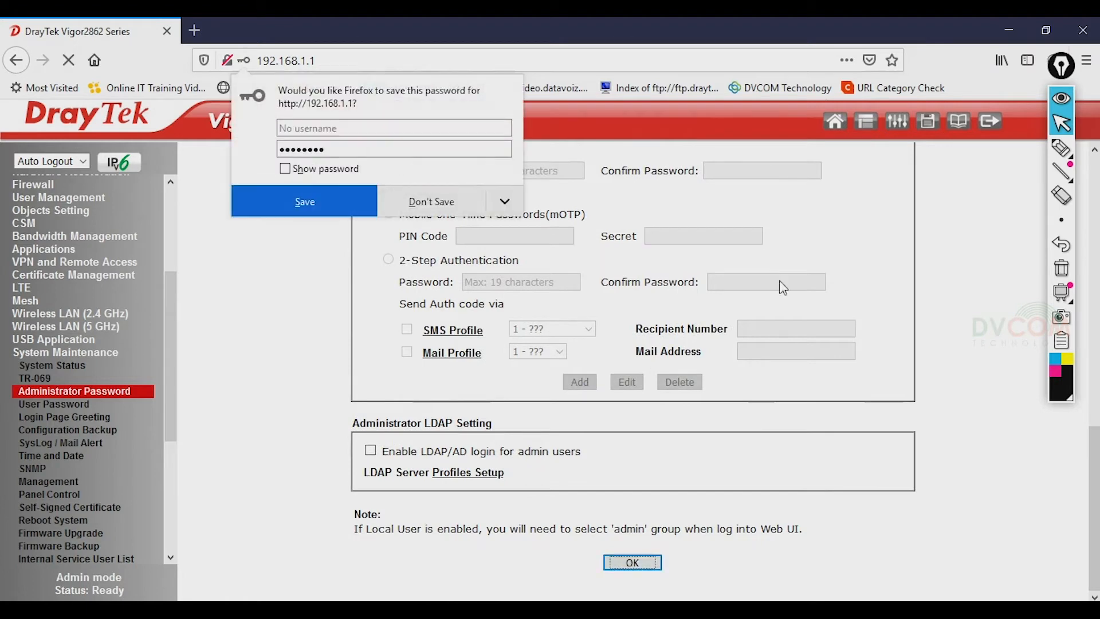
{"action": "left_click", "coordinate": [439, 202]}
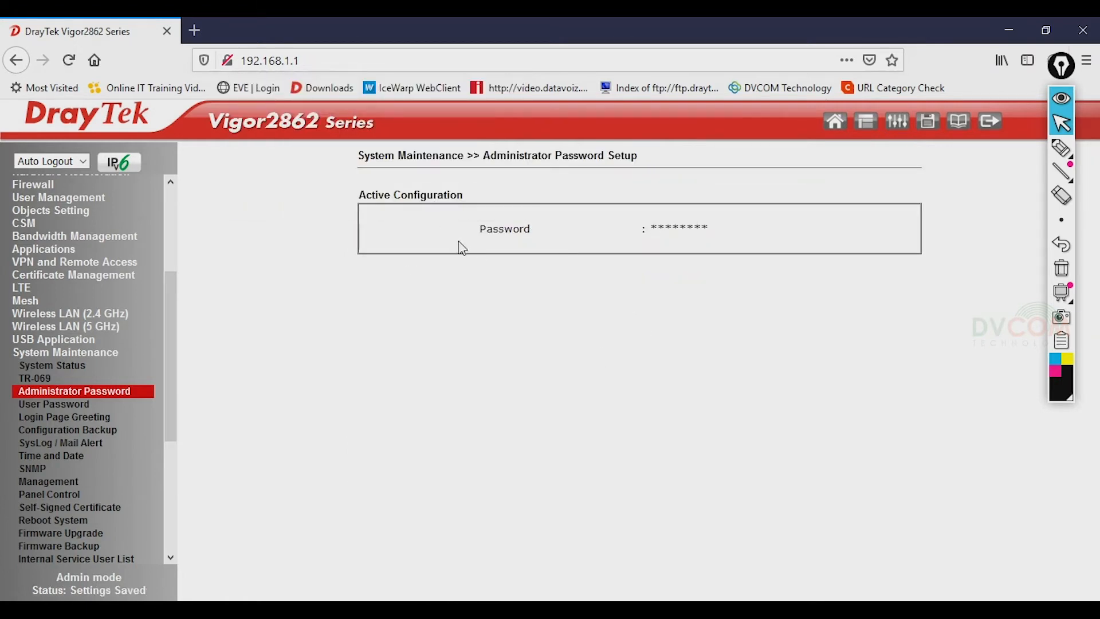
{"action": "left_click", "coordinate": [994, 123]}
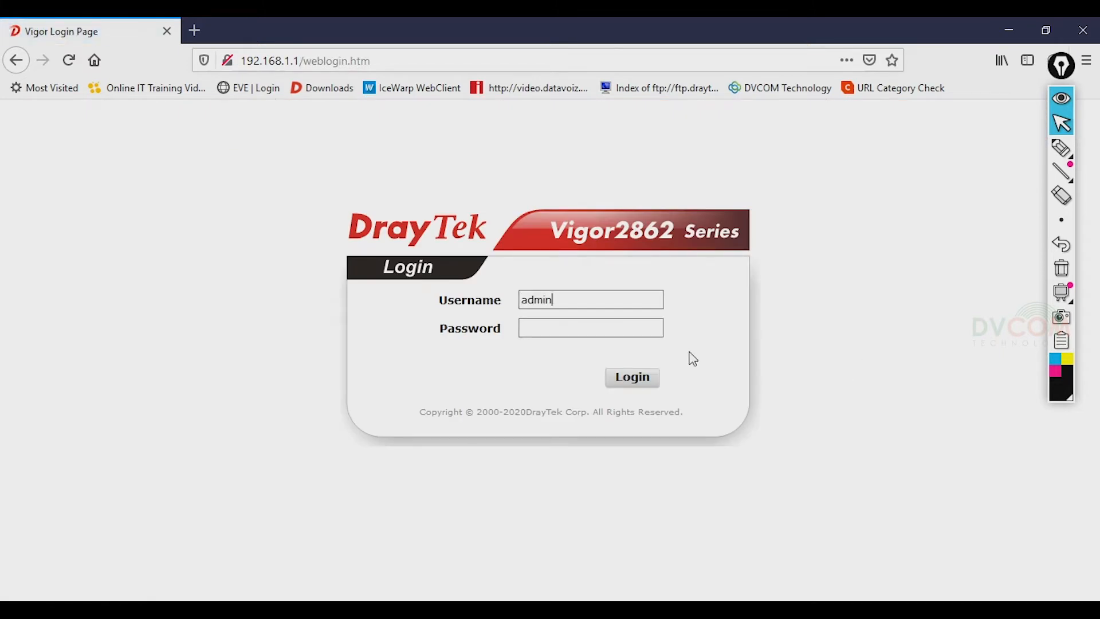
- Log back in with the new admin password, decline saving it, and expand System Maintenance
{"action": "key", "text": "Tab"}
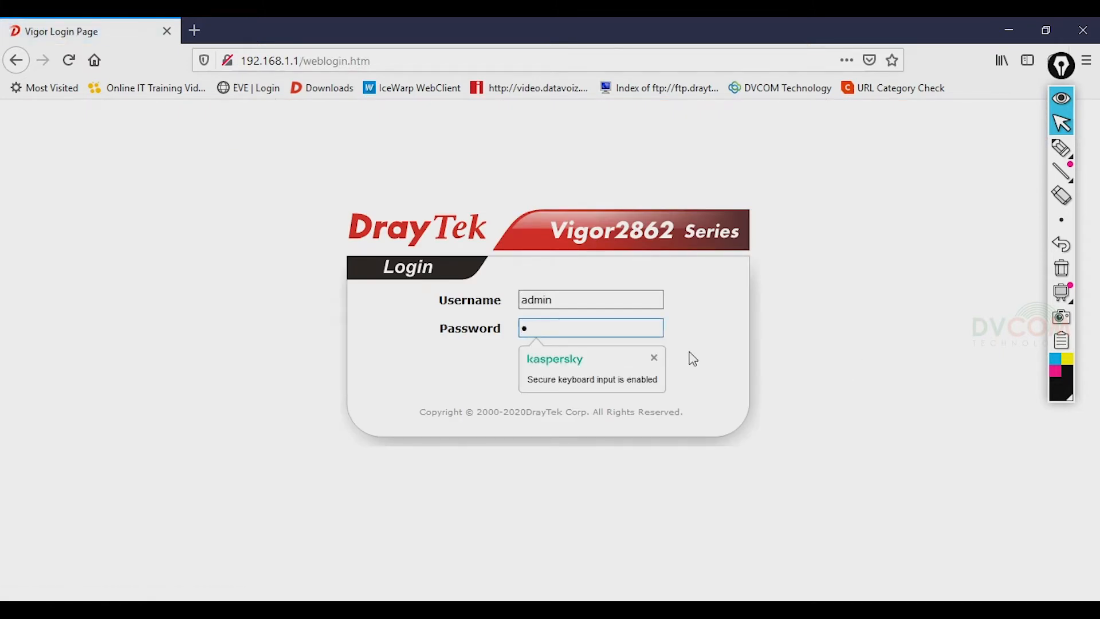
{"action": "type", "text": "•••••••"}
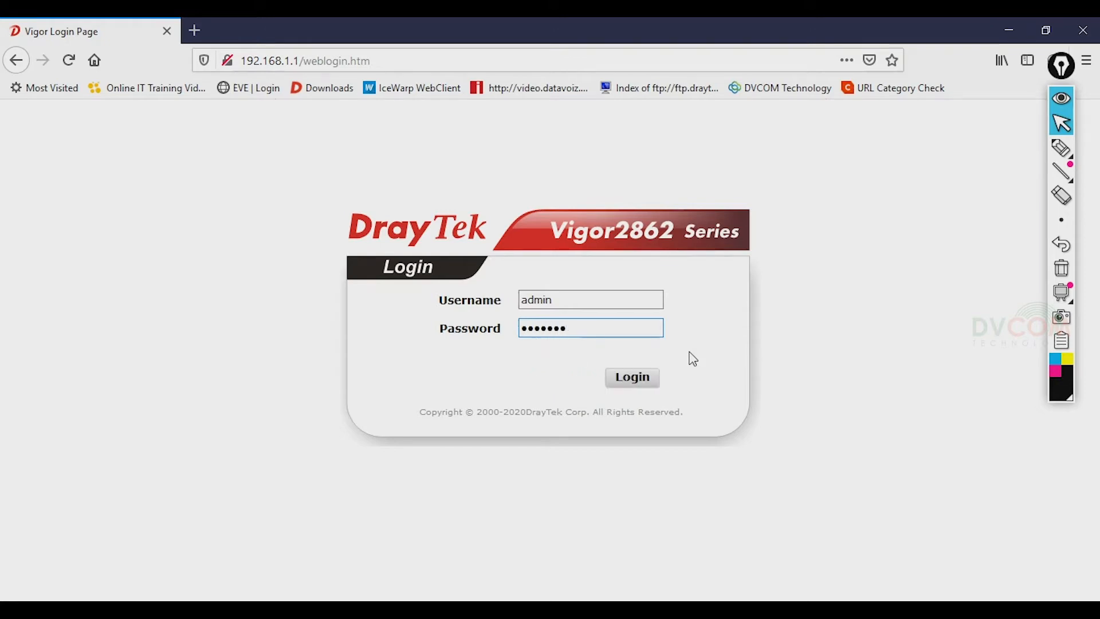
{"action": "left_click", "coordinate": [650, 383]}
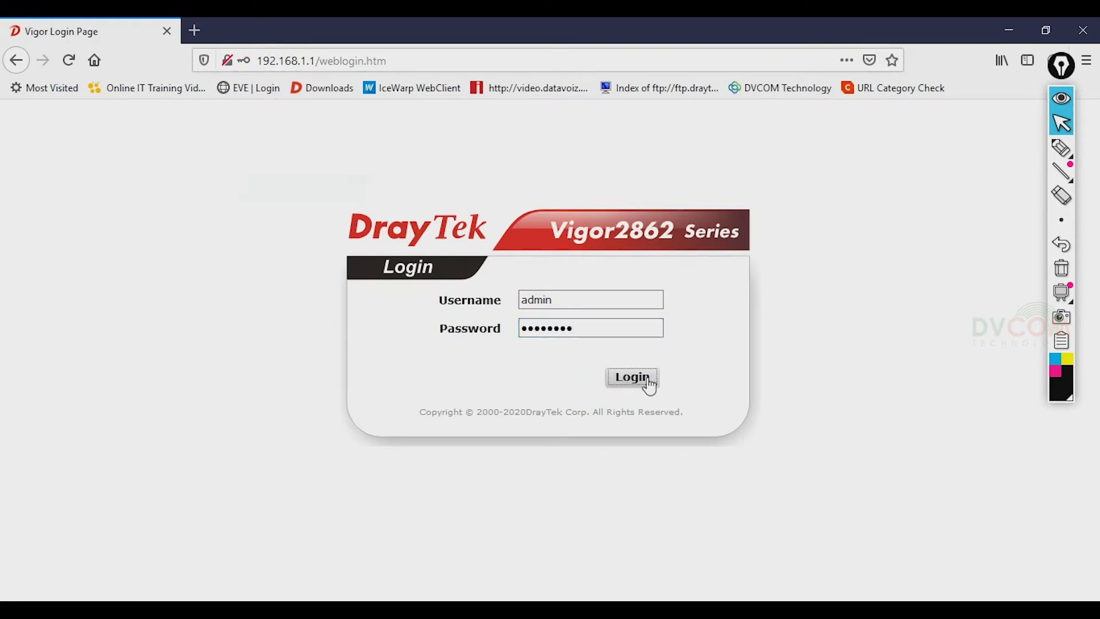
{"action": "left_click", "coordinate": [410, 202]}
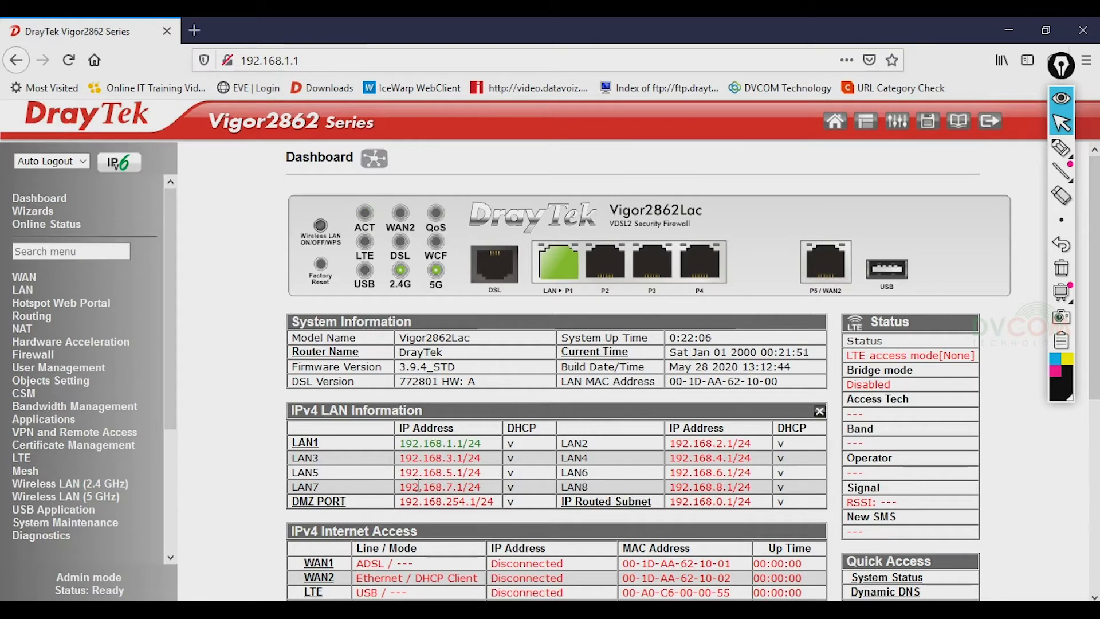
{"action": "left_click_drag", "start_coordinate": [166, 335], "coordinate": [166, 399]}
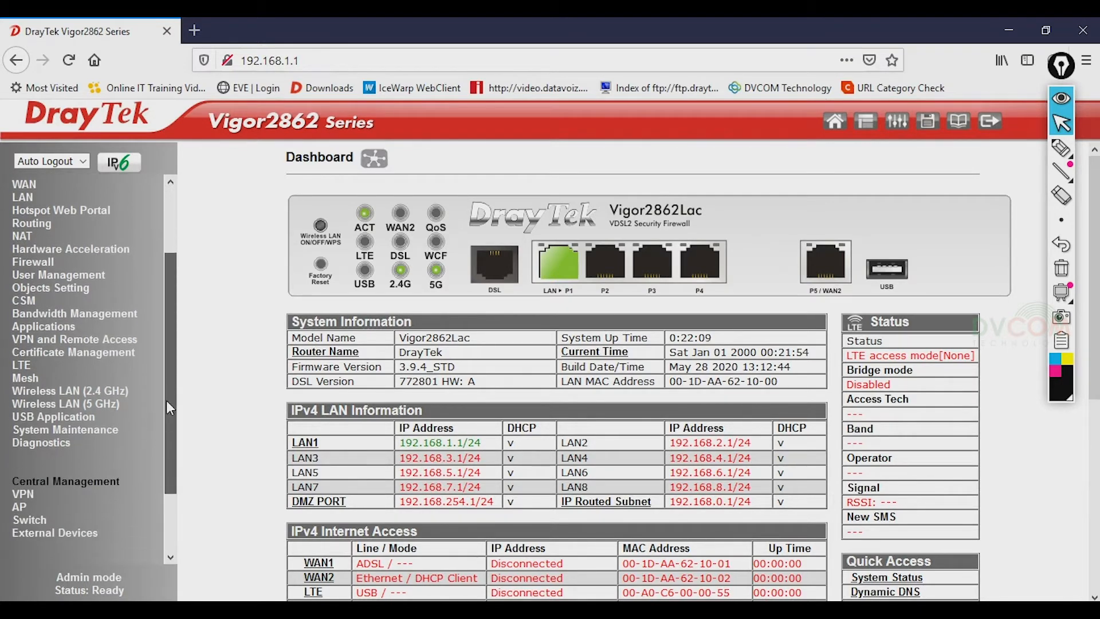
{"action": "left_click", "coordinate": [111, 428]}
{"action": "left_click_drag", "start_coordinate": [167, 271], "coordinate": [166, 369]}
- Set the Time and Date time zone to (GMT+04:00) Abu Dhabi, Muscat and save
{"action": "left_click", "coordinate": [80, 430]}
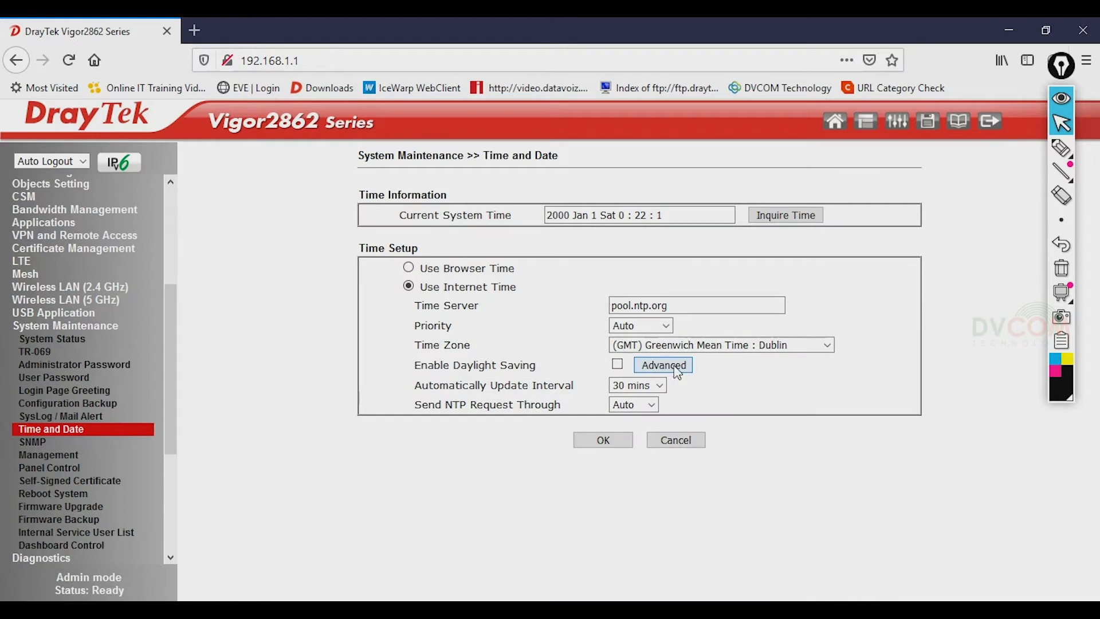
{"action": "left_click_drag", "start_coordinate": [440, 345], "coordinate": [498, 348]}
{"action": "left_click", "coordinate": [771, 344]}
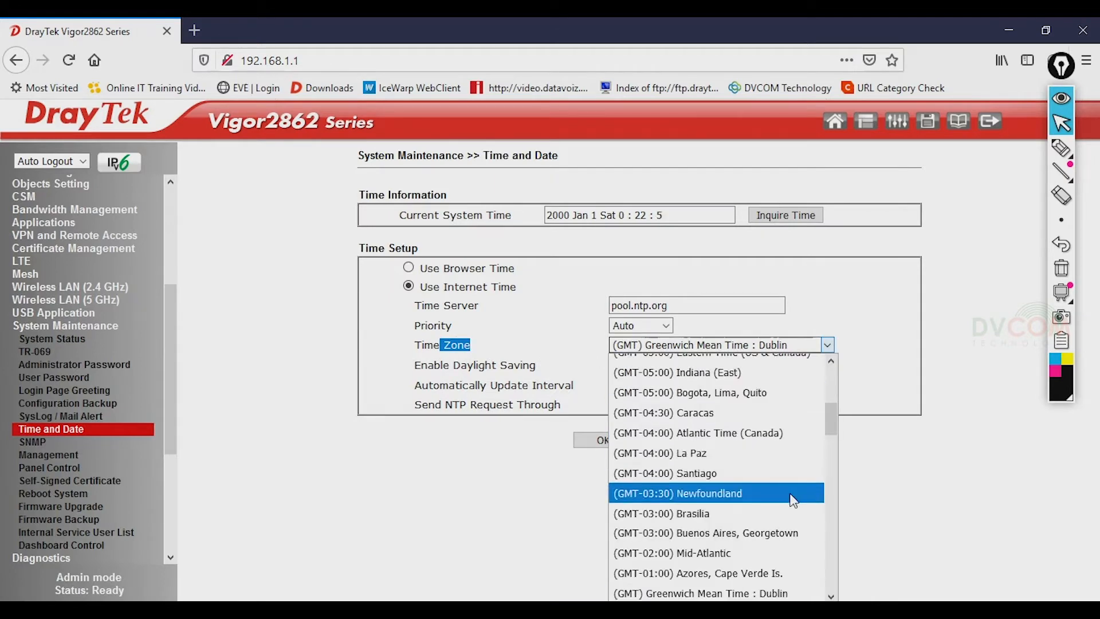
{"action": "scroll", "coordinate": [788, 497], "scroll_direction": "down", "scroll_amount": 5}
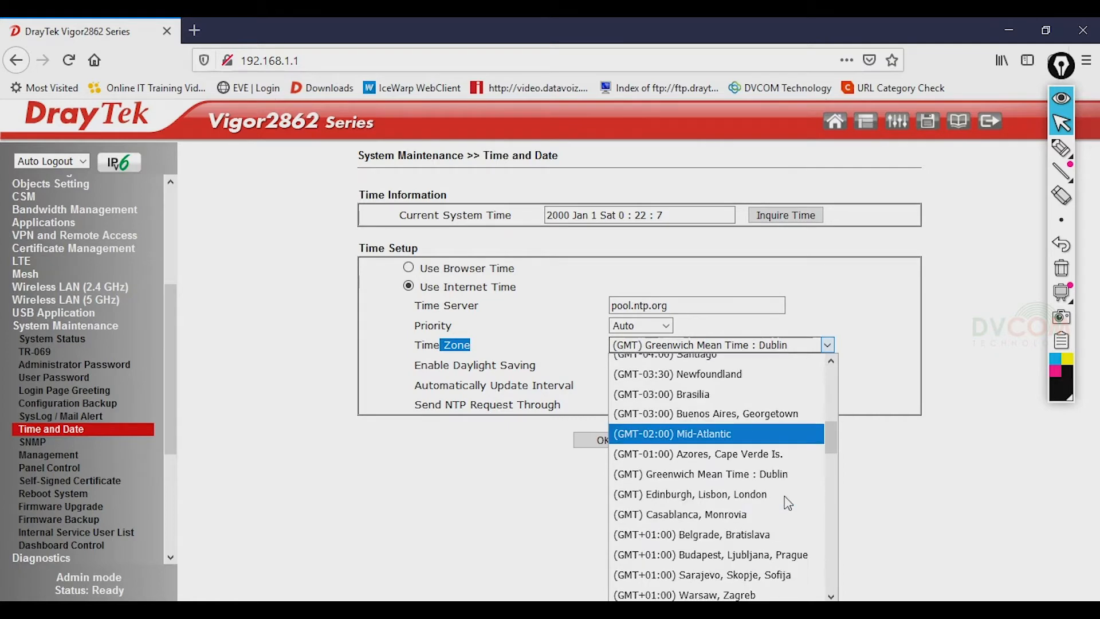
{"action": "scroll", "coordinate": [788, 503], "scroll_direction": "down", "scroll_amount": 7}
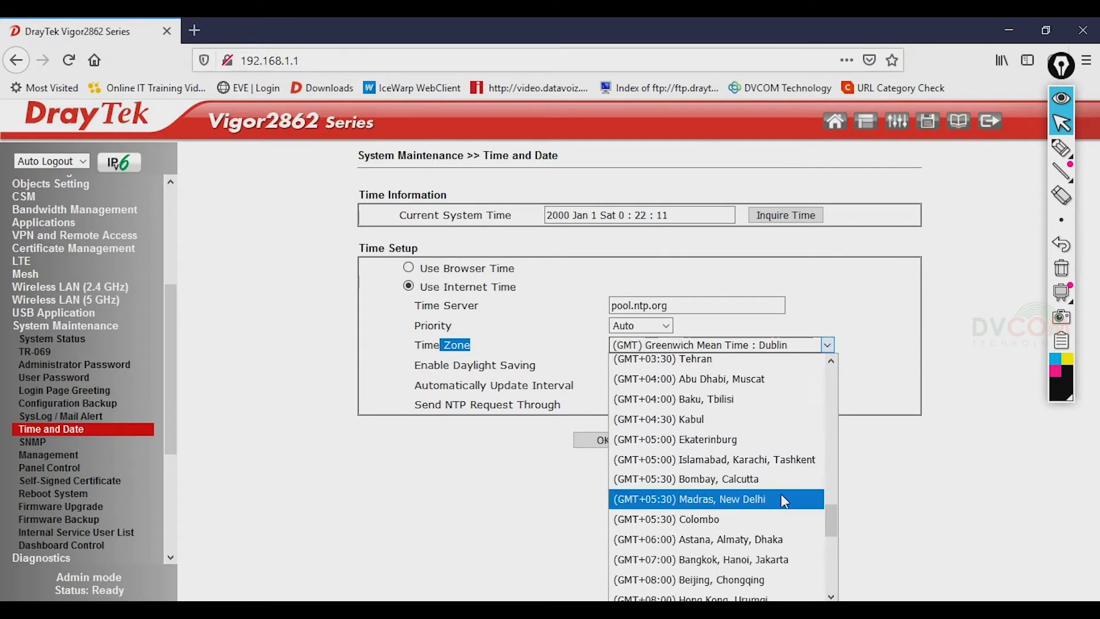
{"action": "left_click", "coordinate": [712, 387]}
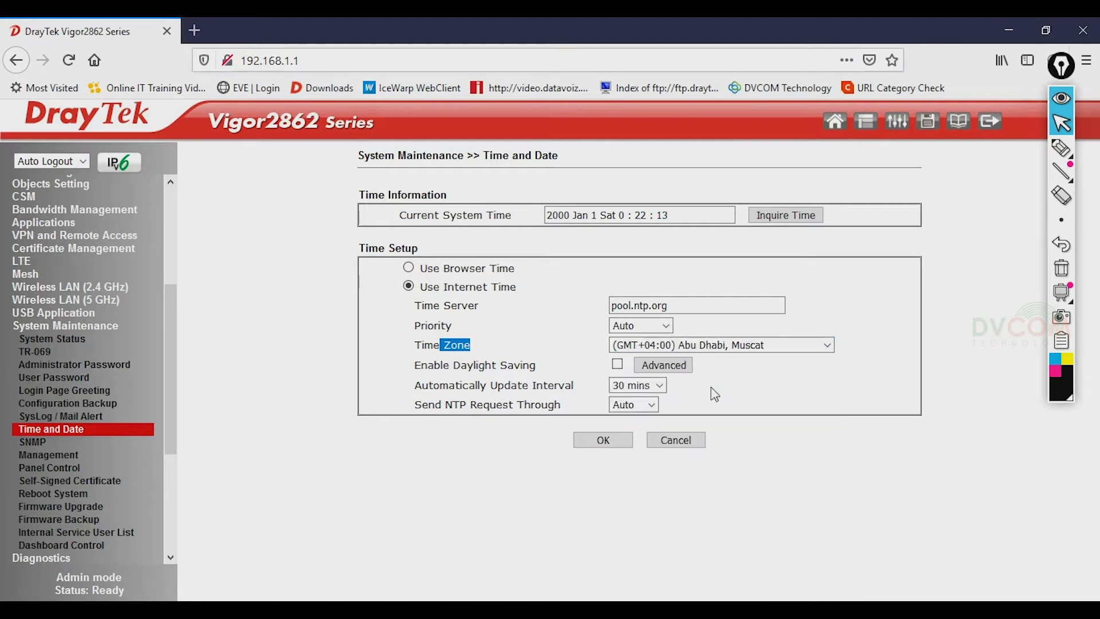
{"action": "left_click", "coordinate": [597, 441]}
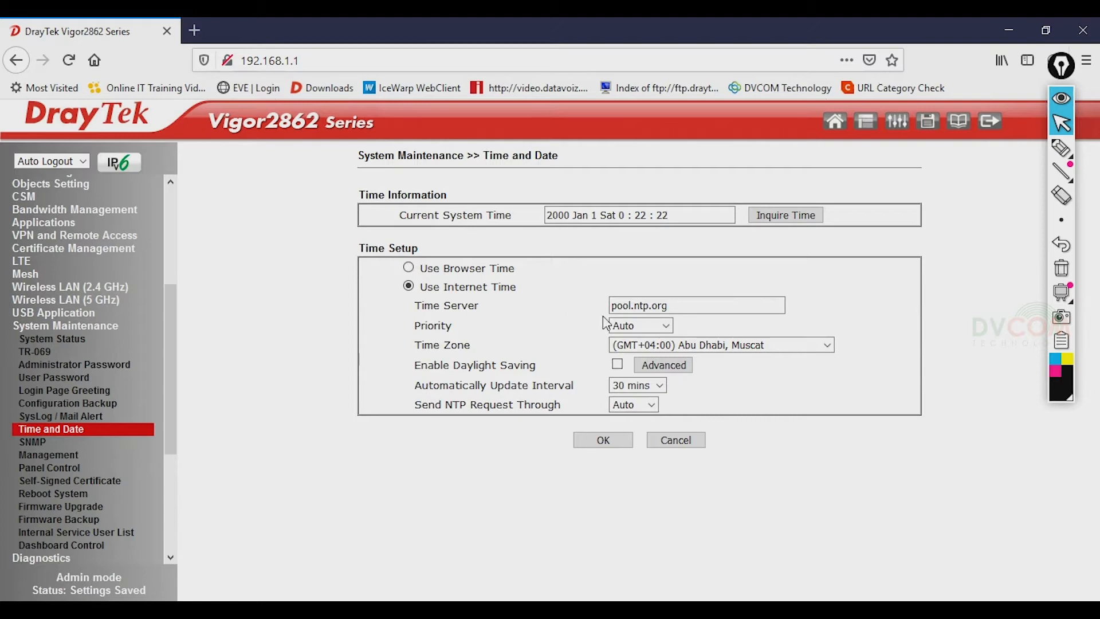
{"action": "key", "text": "alt+Tab"}
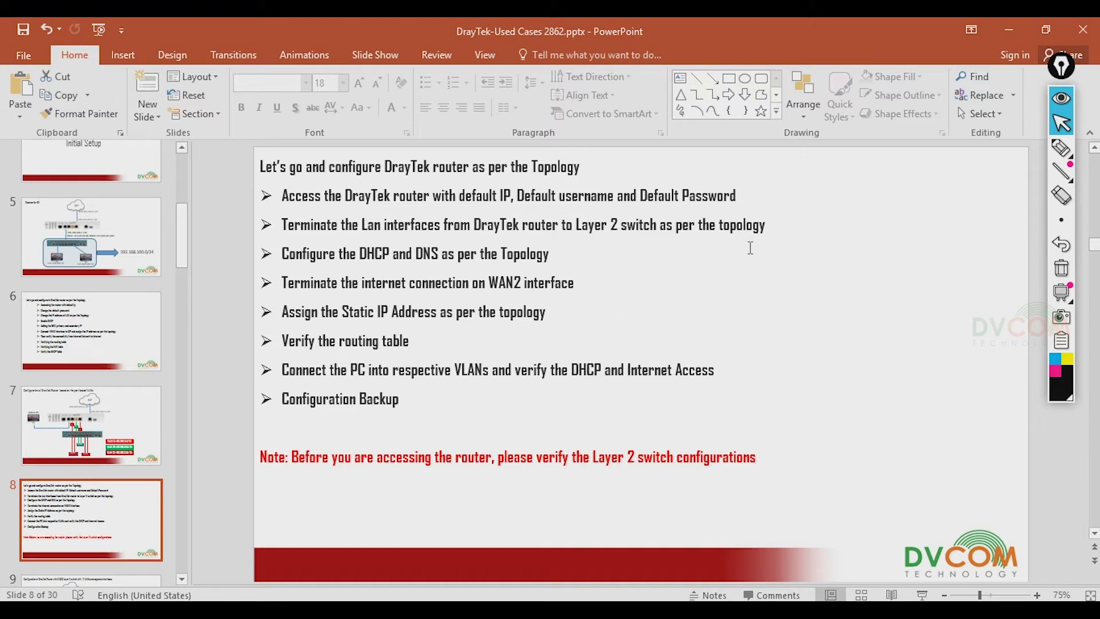
- View the slide 7 VLAN topology in PowerPoint, then minimise the presentation
{"action": "left_click", "coordinate": [122, 445]}
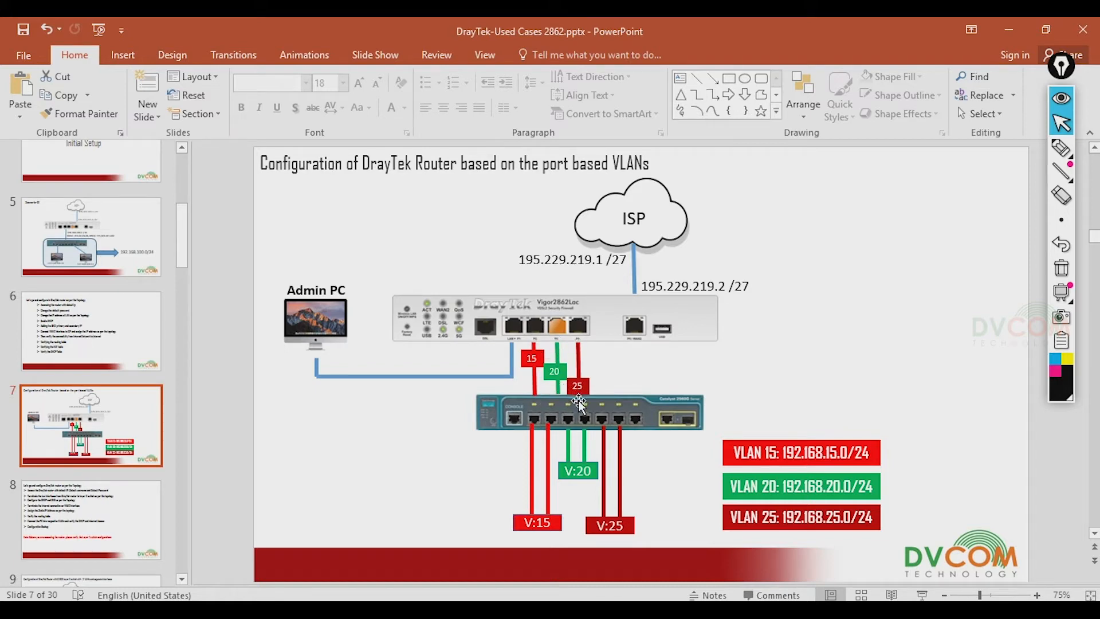
{"action": "left_click", "coordinate": [1011, 37]}
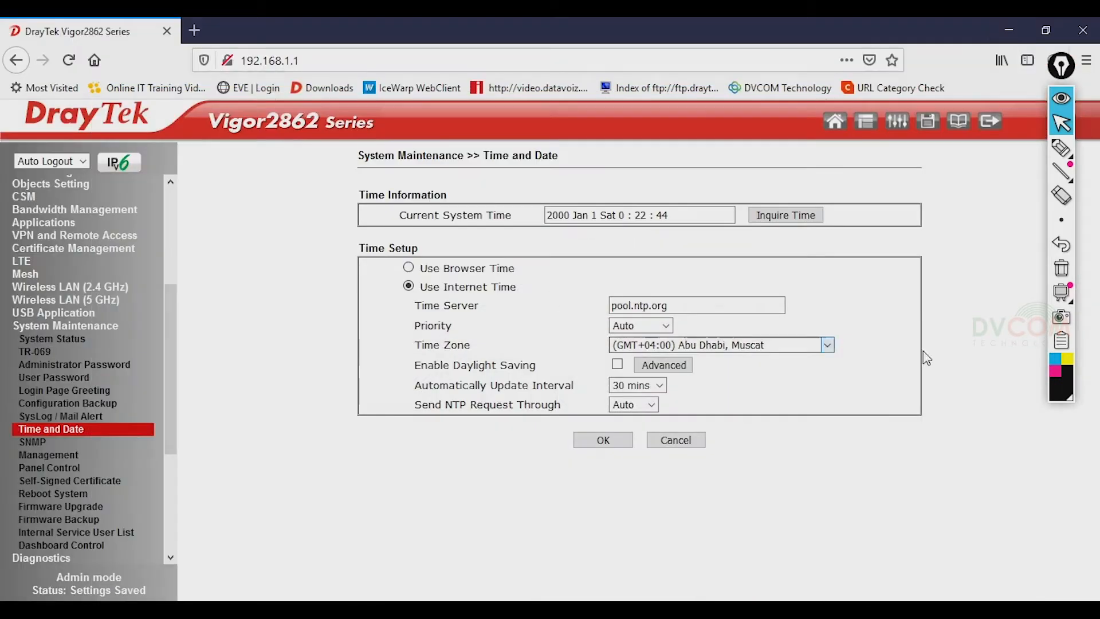
- Open LAN General Setup and highlight the LAN 1 row at 192.168.1.1
{"action": "scroll", "coordinate": [172, 292], "scroll_direction": "up", "scroll_amount": 5}
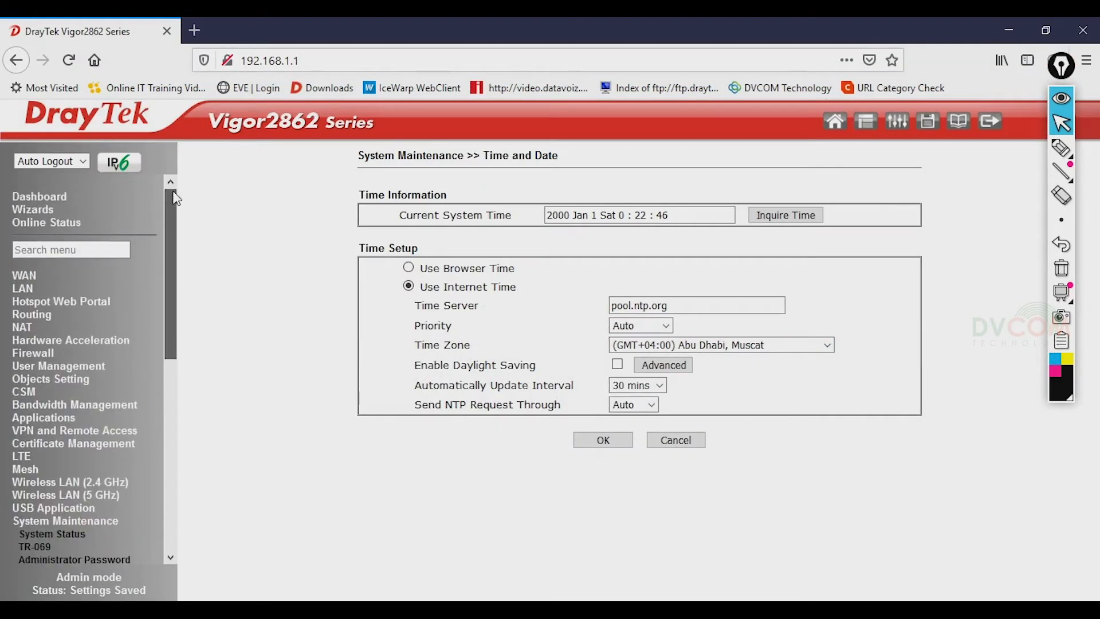
{"action": "left_click", "coordinate": [24, 290]}
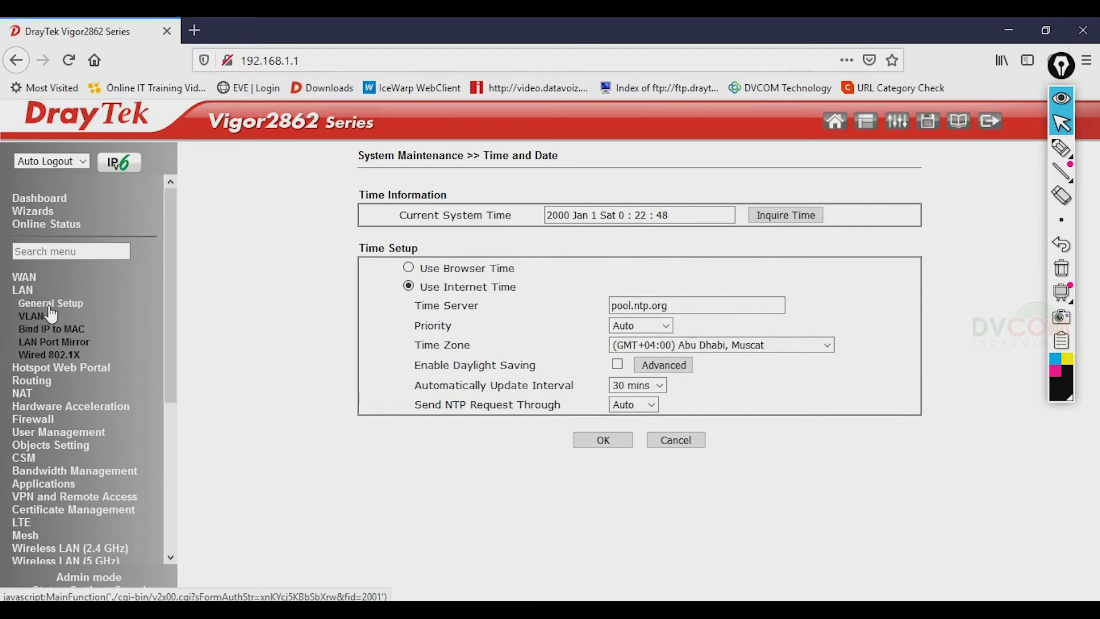
{"action": "left_click", "coordinate": [50, 308]}
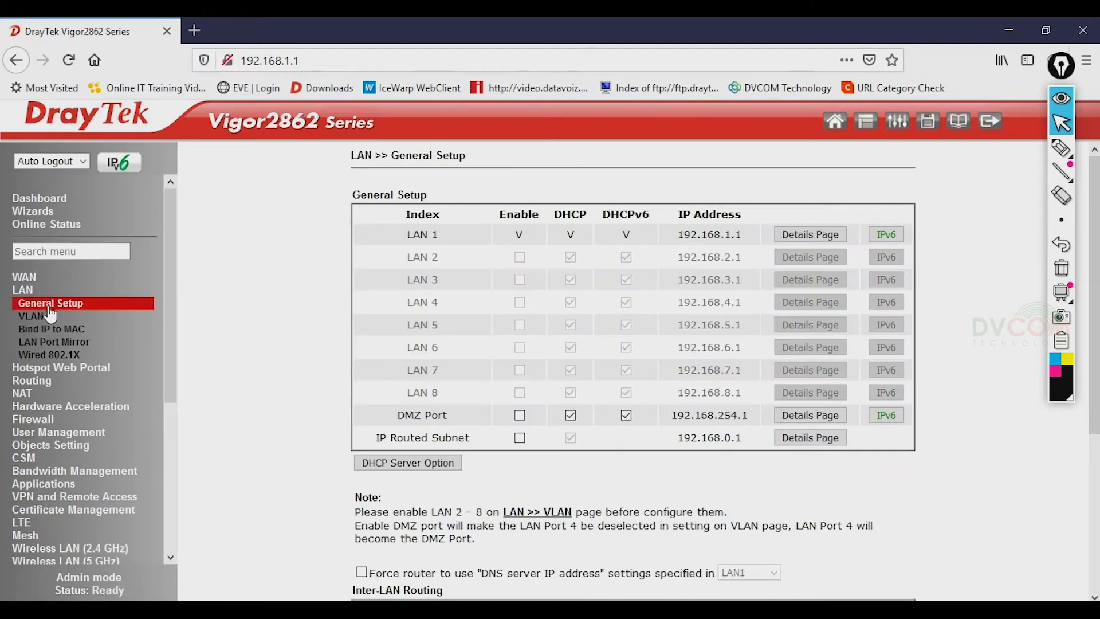
{"action": "left_click_drag", "start_coordinate": [415, 239], "coordinate": [726, 236]}
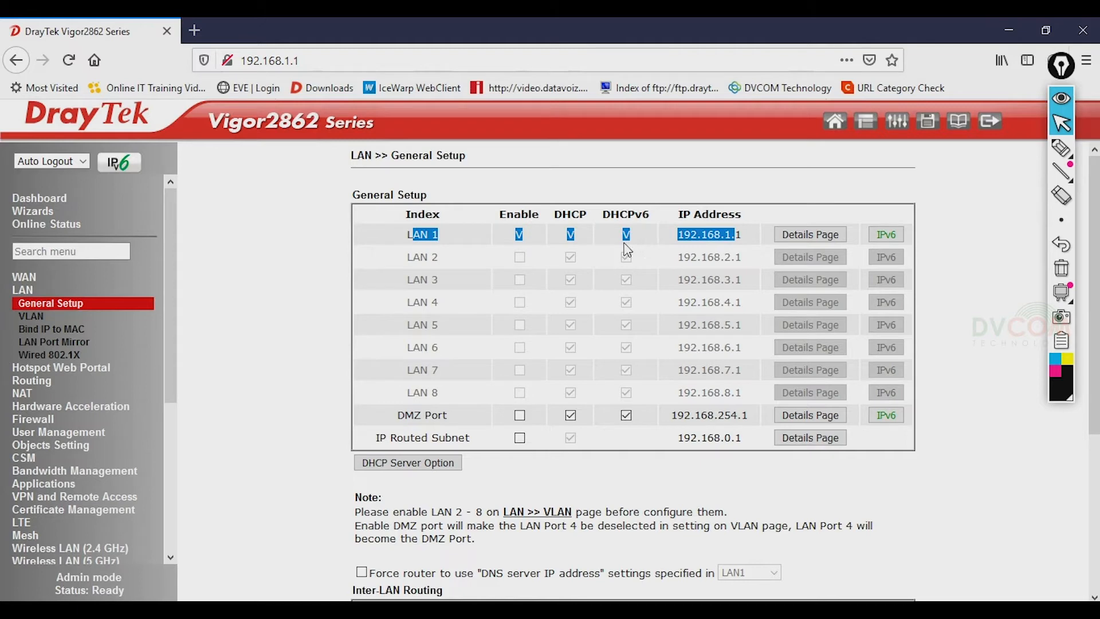
{"action": "left_click", "coordinate": [509, 237]}
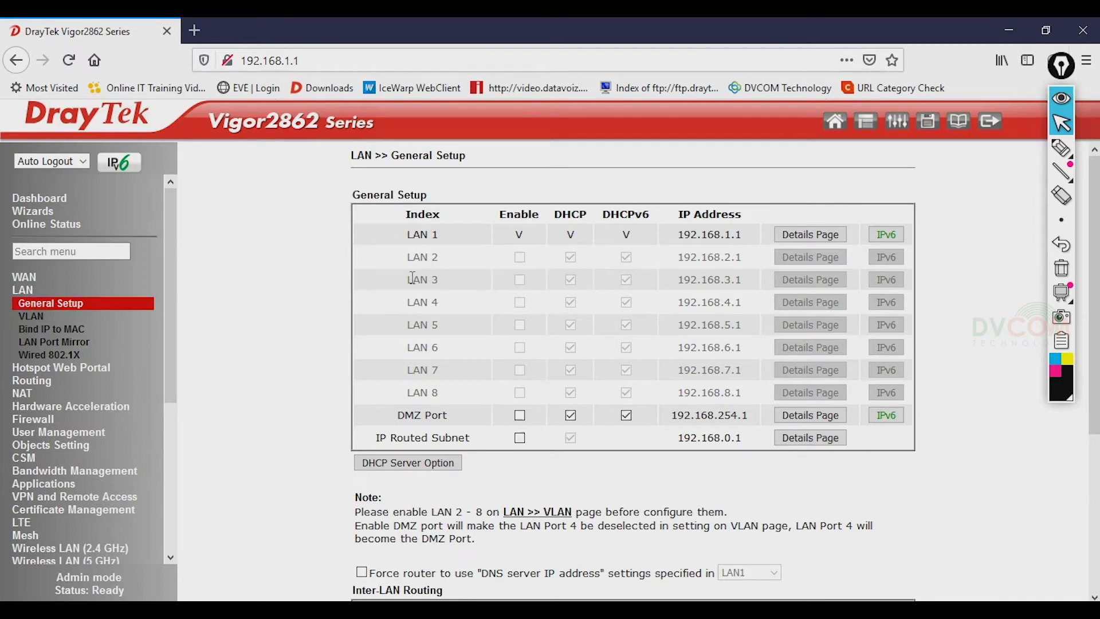
- Tick Enable on the LAN VLAN page, then return to General Setup
{"action": "left_click", "coordinate": [32, 319]}
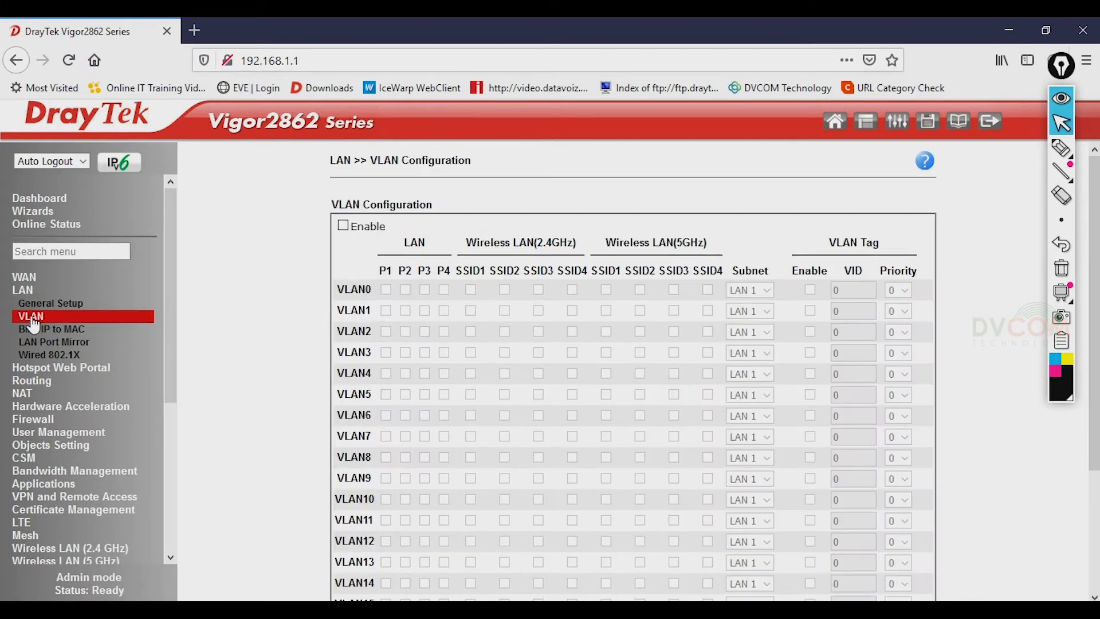
{"action": "left_click", "coordinate": [343, 226]}
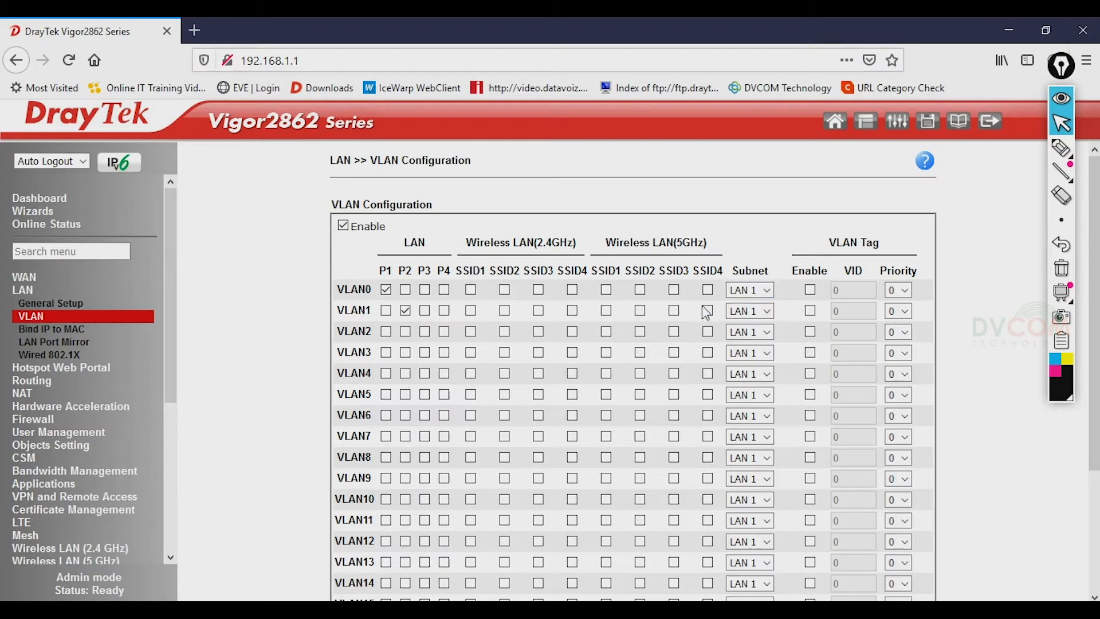
{"action": "left_click", "coordinate": [49, 303]}
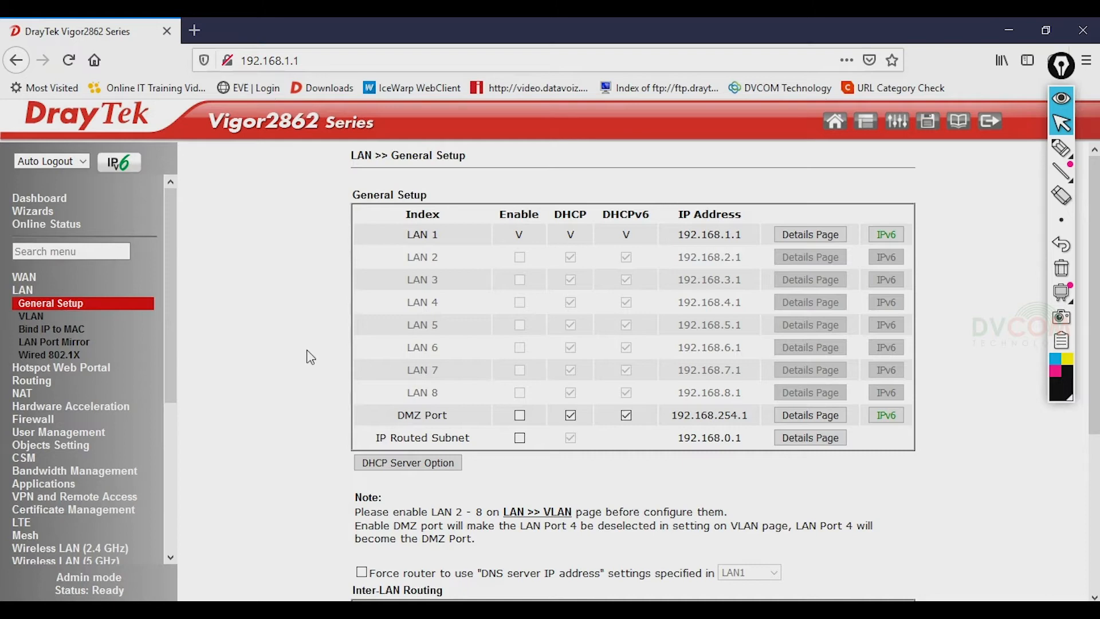
{"action": "left_click", "coordinate": [1060, 147]}
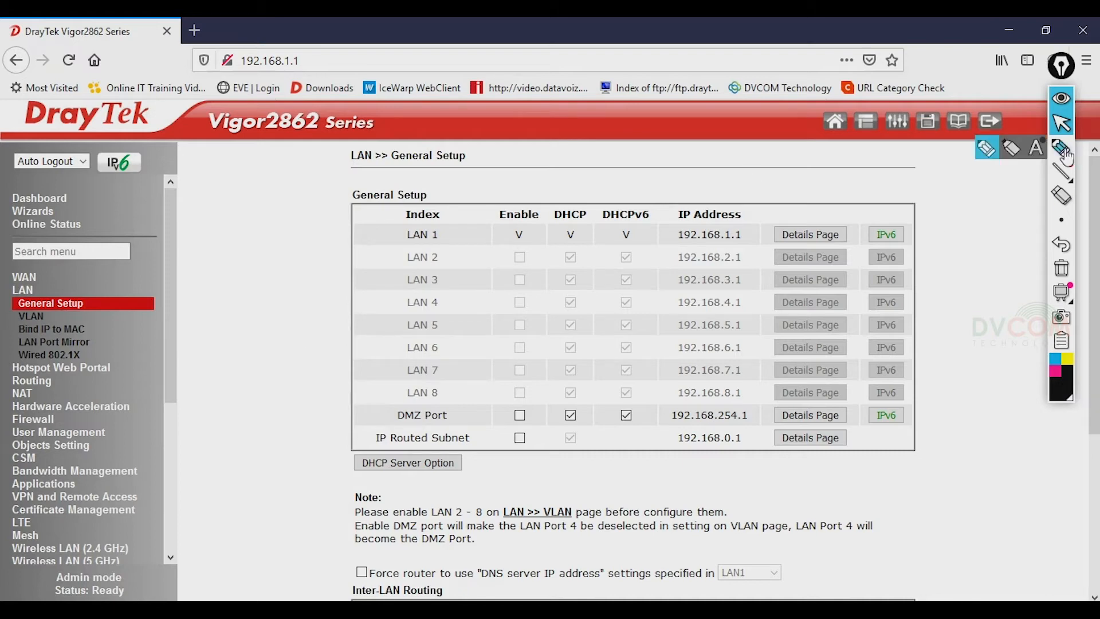
{"action": "mouse_move", "coordinate": [440, 228]}
{"action": "left_mouse_down"}
{"action": "mouse_move", "coordinate": [424, 225]}
{"action": "mouse_move", "coordinate": [408, 246]}
{"action": "mouse_move", "coordinate": [442, 241]}
{"action": "mouse_move", "coordinate": [438, 227]}
{"action": "left_mouse_up"}
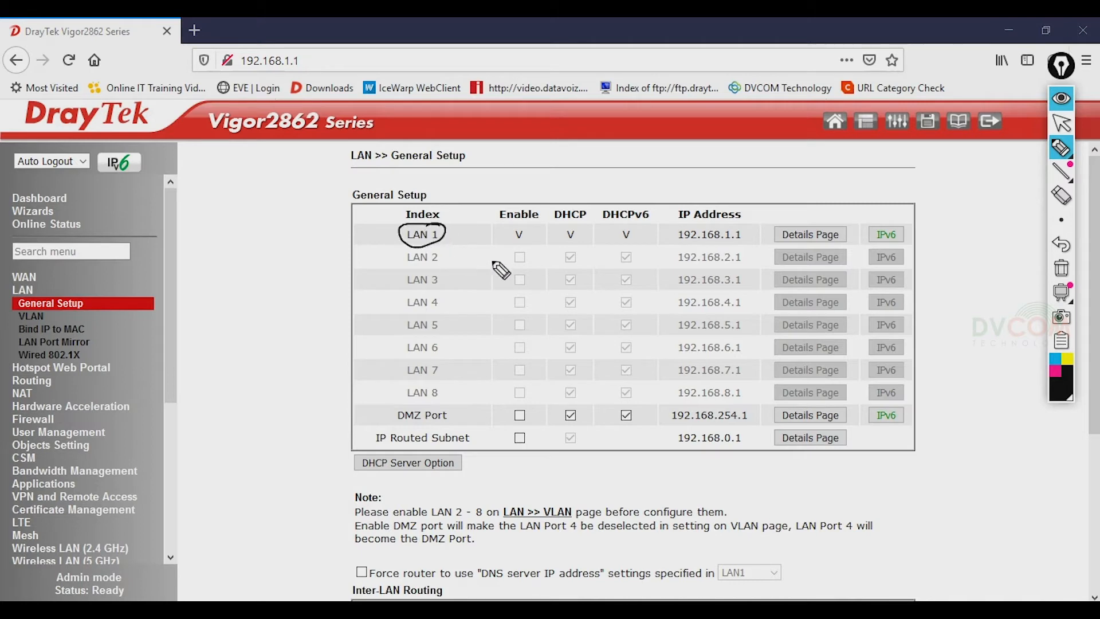
{"action": "mouse_move", "coordinate": [678, 228]}
{"action": "left_mouse_down"}
{"action": "mouse_move", "coordinate": [742, 223]}
{"action": "mouse_move", "coordinate": [746, 243]}
{"action": "mouse_move", "coordinate": [687, 246]}
{"action": "left_mouse_up"}
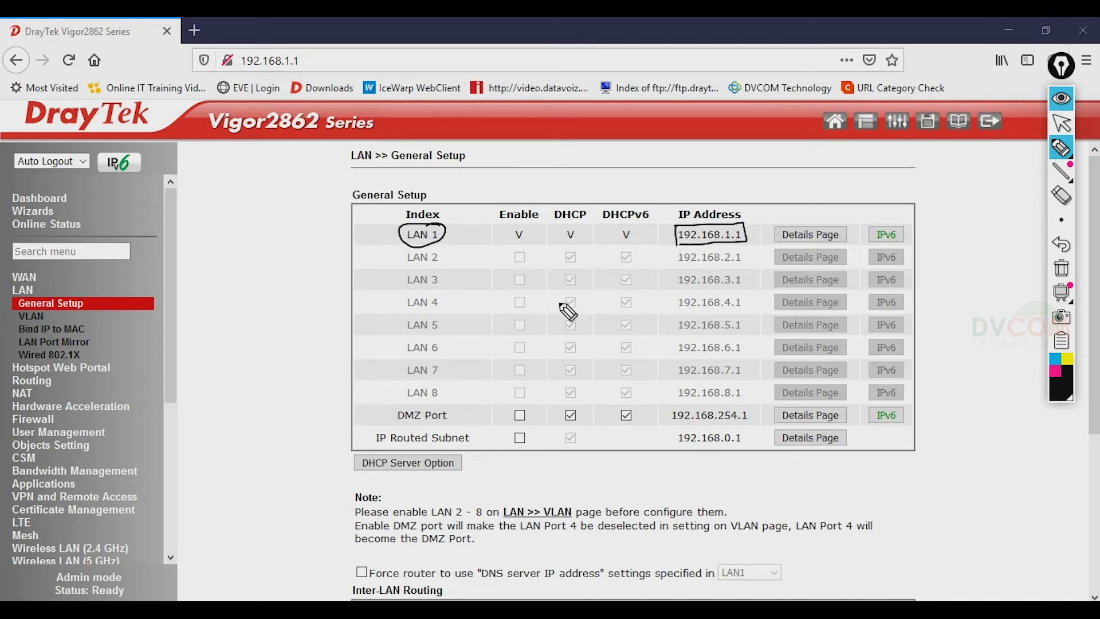
{"action": "mouse_move", "coordinate": [580, 228]}
{"action": "left_mouse_down"}
{"action": "mouse_move", "coordinate": [561, 243]}
{"action": "mouse_move", "coordinate": [580, 227]}
{"action": "mouse_move", "coordinate": [531, 231]}
{"action": "left_mouse_up"}
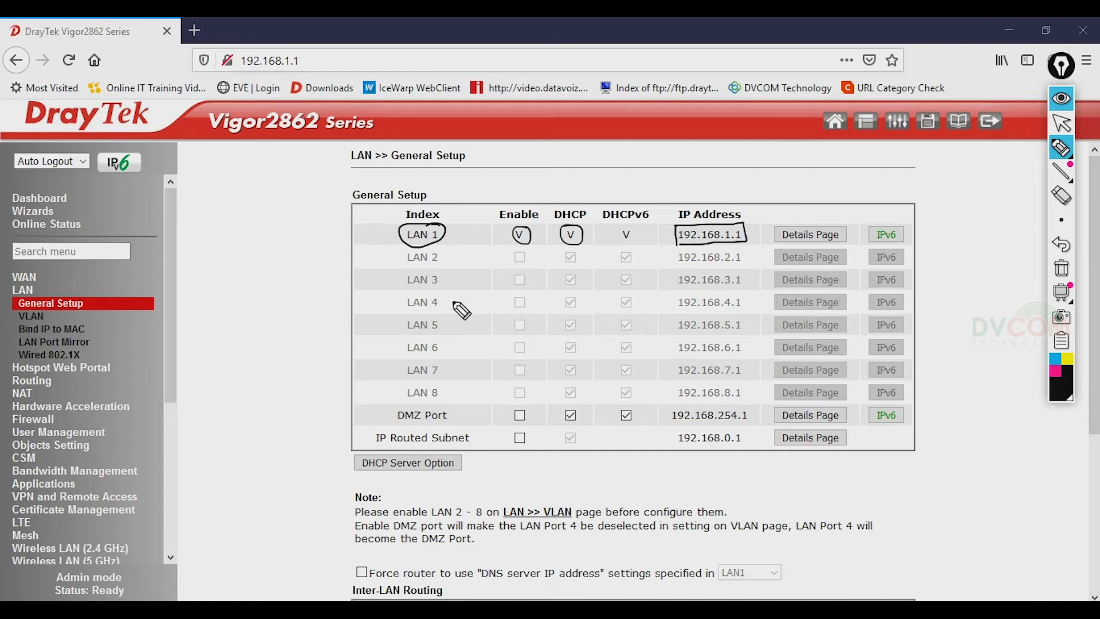
{"action": "mouse_move", "coordinate": [362, 253]}
{"action": "left_mouse_down"}
{"action": "mouse_move", "coordinate": [363, 267]}
{"action": "mouse_move", "coordinate": [399, 261]}
{"action": "mouse_move", "coordinate": [368, 294]}
{"action": "mouse_move", "coordinate": [402, 277]}
{"action": "mouse_move", "coordinate": [372, 310]}
{"action": "mouse_move", "coordinate": [399, 306]}
{"action": "left_mouse_up"}
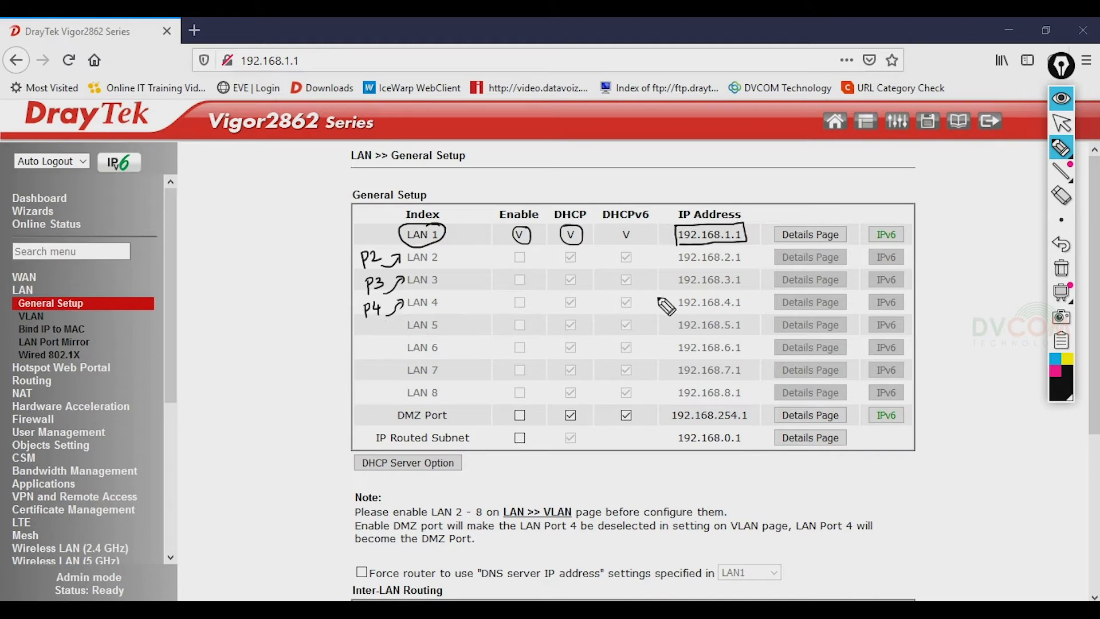
{"action": "mouse_move", "coordinate": [674, 298]}
{"action": "left_mouse_down"}
{"action": "mouse_move", "coordinate": [739, 314]}
{"action": "mouse_move", "coordinate": [675, 289]}
{"action": "mouse_move", "coordinate": [674, 274]}
{"action": "mouse_move", "coordinate": [740, 281]}
{"action": "mouse_move", "coordinate": [677, 288]}
{"action": "mouse_move", "coordinate": [673, 252]}
{"action": "mouse_move", "coordinate": [744, 249]}
{"action": "mouse_move", "coordinate": [689, 272]}
{"action": "left_mouse_up"}
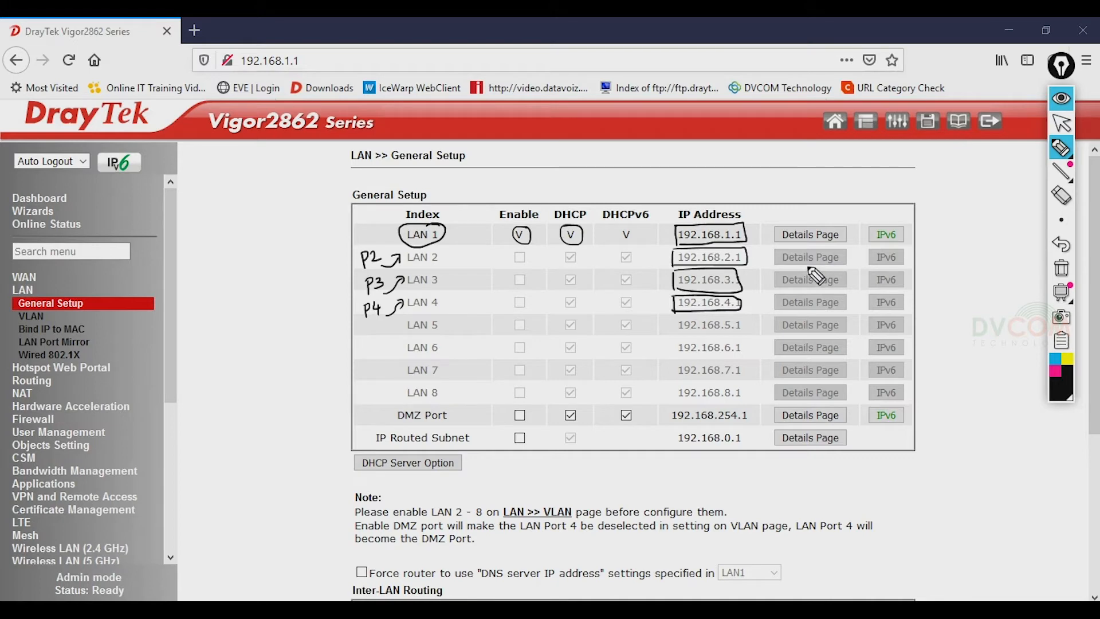
{"action": "left_click", "coordinate": [1062, 269]}
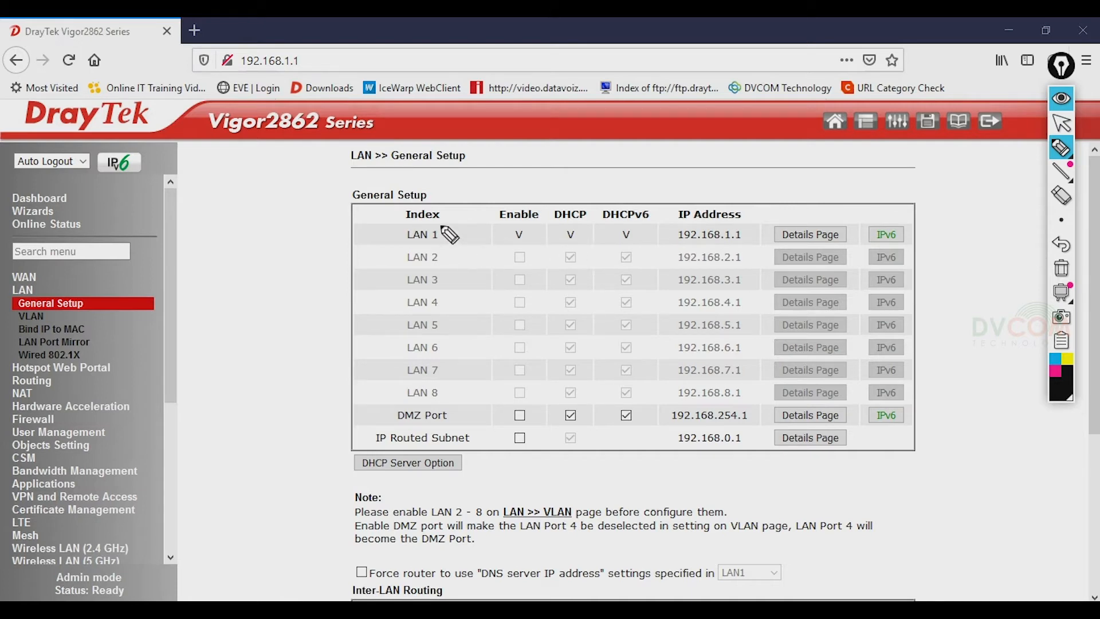
{"action": "left_click", "coordinate": [1061, 123]}
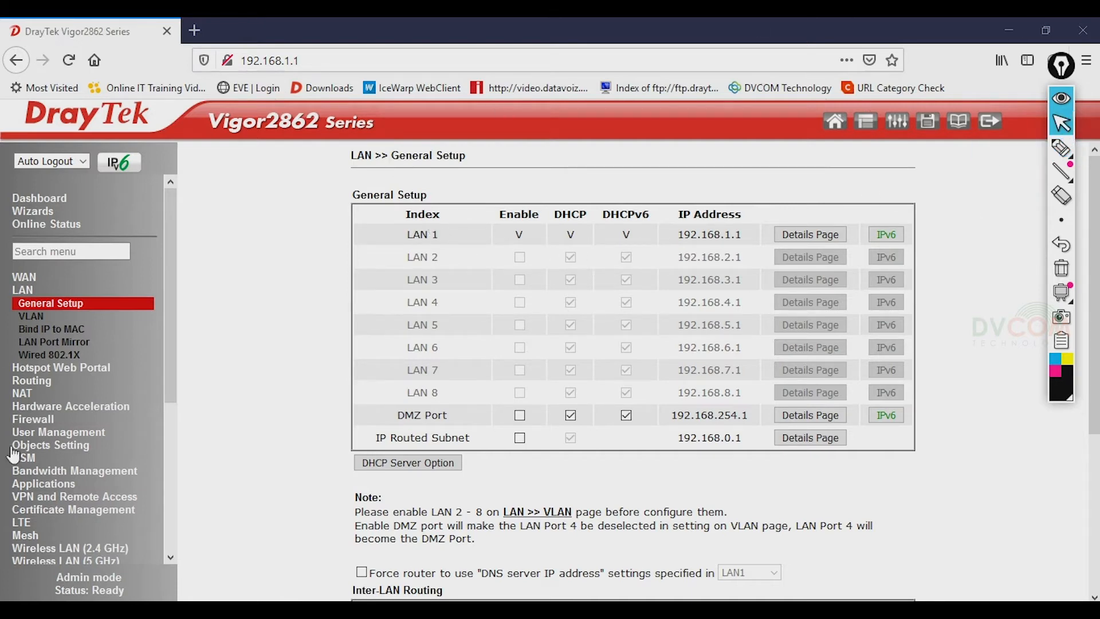
- Enable VLANs, assign VLAN1, VLAN2 and VLAN3 to subnets LAN 2, LAN 3 and LAN 4, and save
{"action": "left_click", "coordinate": [30, 316]}
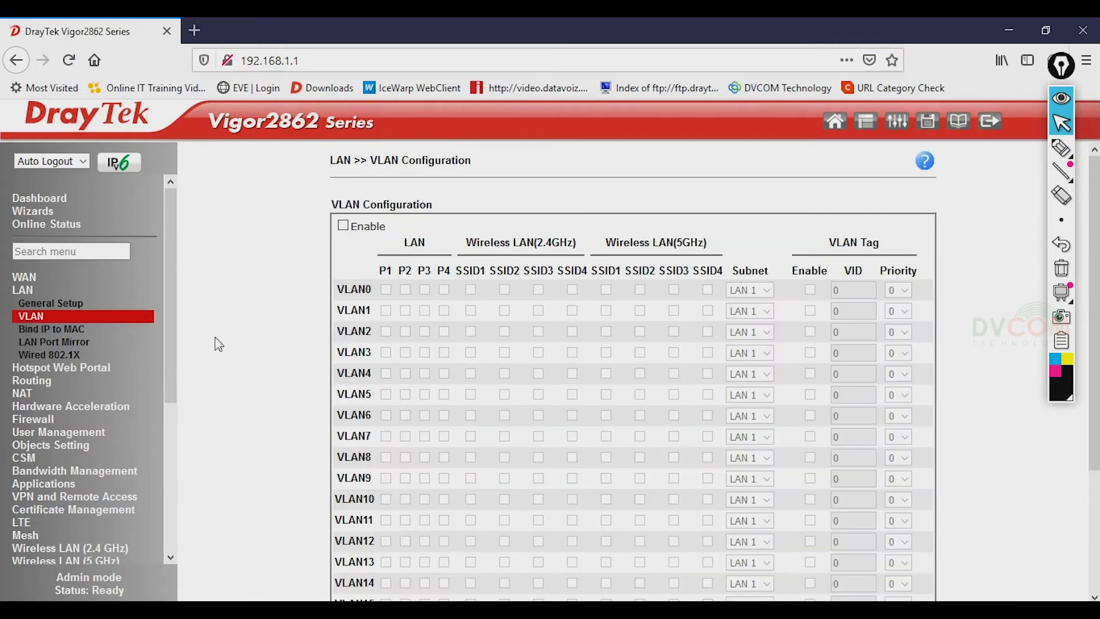
{"action": "left_click", "coordinate": [343, 227]}
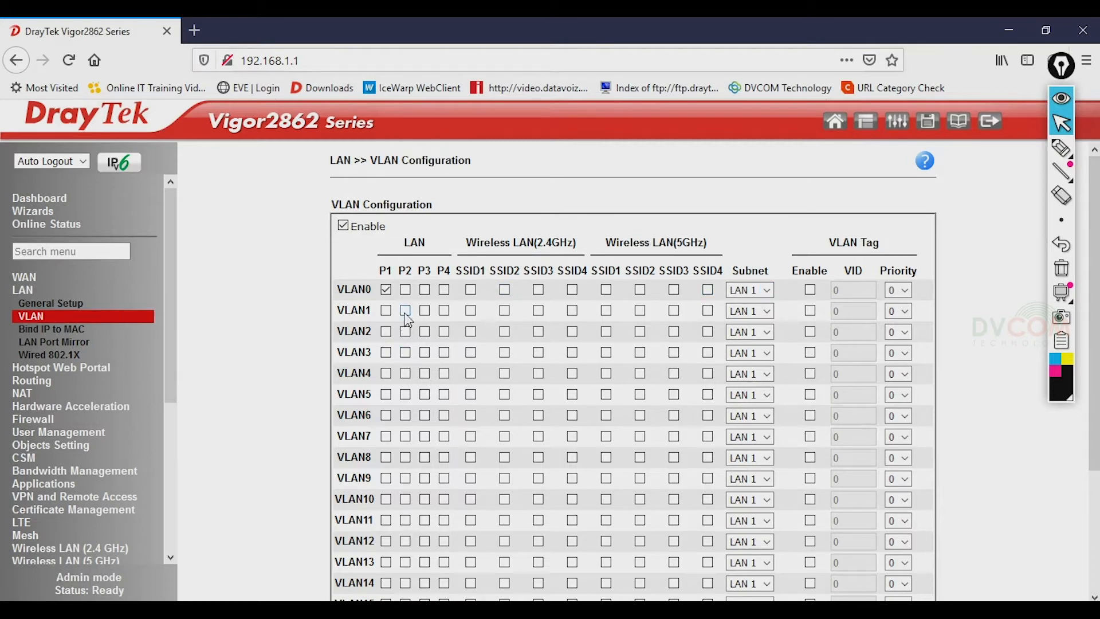
{"action": "left_click", "coordinate": [766, 311]}
{"action": "left_click", "coordinate": [764, 349]}
{"action": "left_click", "coordinate": [763, 333]}
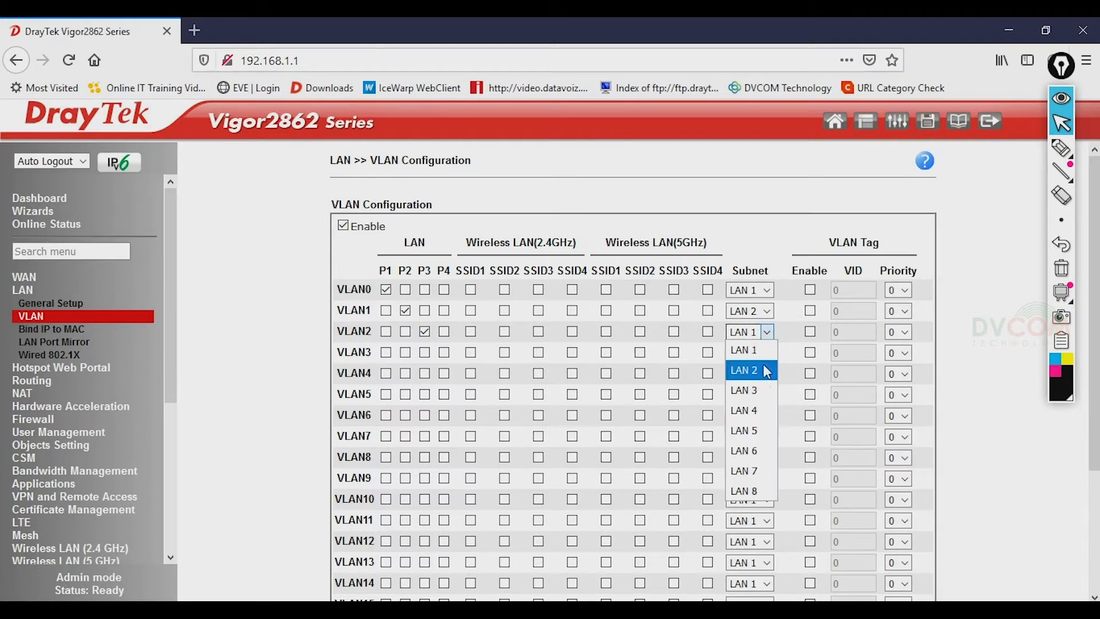
{"action": "left_click", "coordinate": [759, 386]}
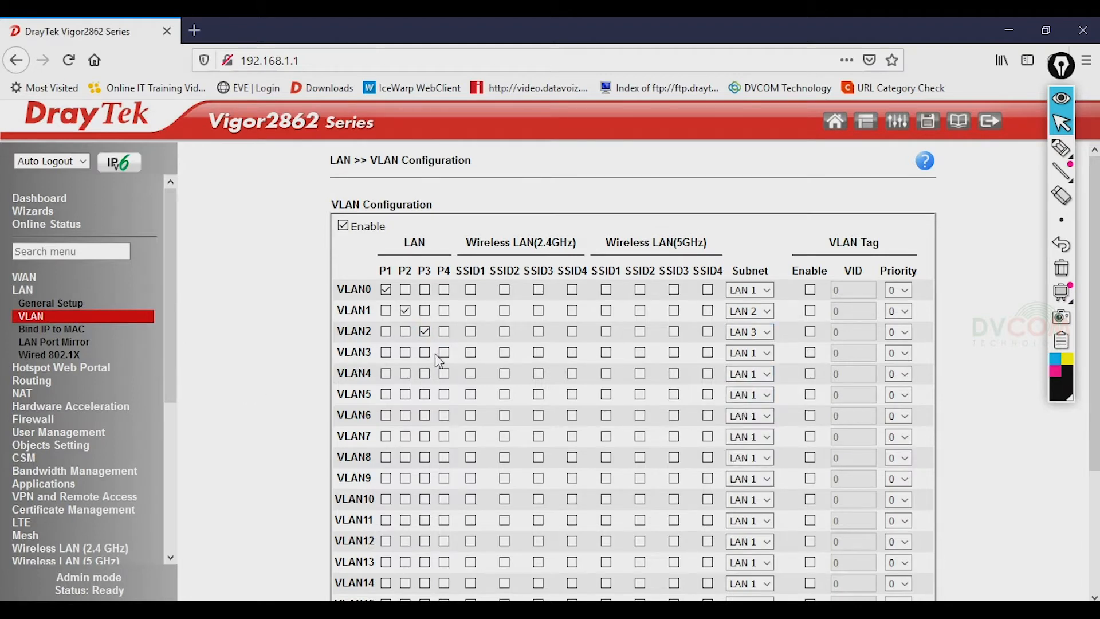
{"action": "left_click", "coordinate": [762, 353]}
{"action": "left_click", "coordinate": [756, 431]}
{"action": "scroll", "coordinate": [779, 493], "scroll_direction": "down", "scroll_amount": 3}
{"action": "left_click", "coordinate": [560, 576]}
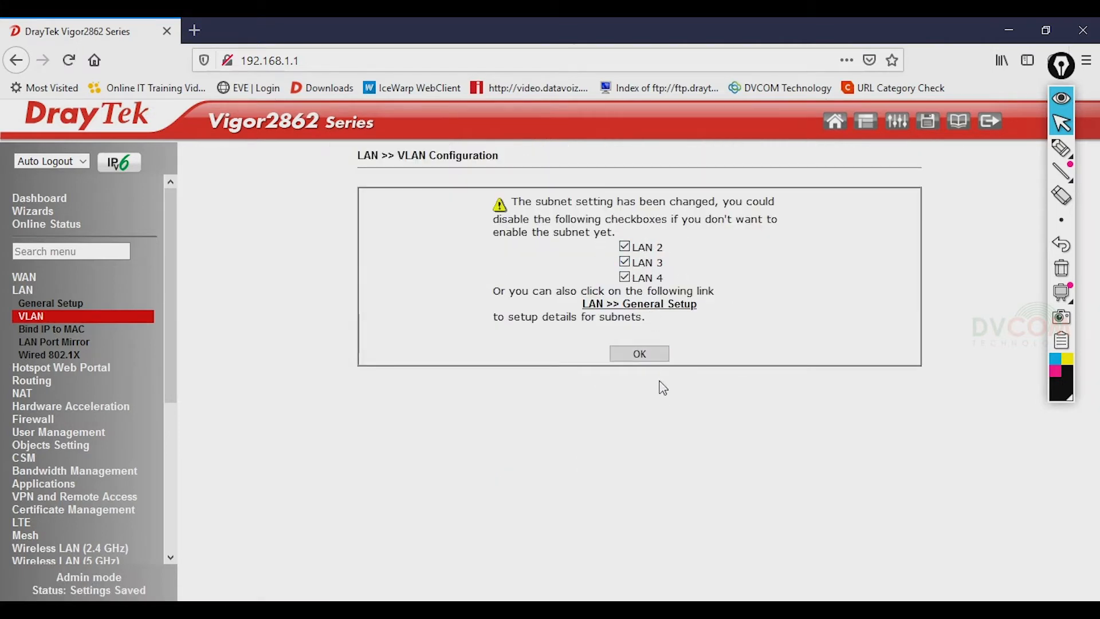
- Accept the subnet warning to reboot, reload the page, and log back in as admin
{"action": "left_click", "coordinate": [654, 356]}
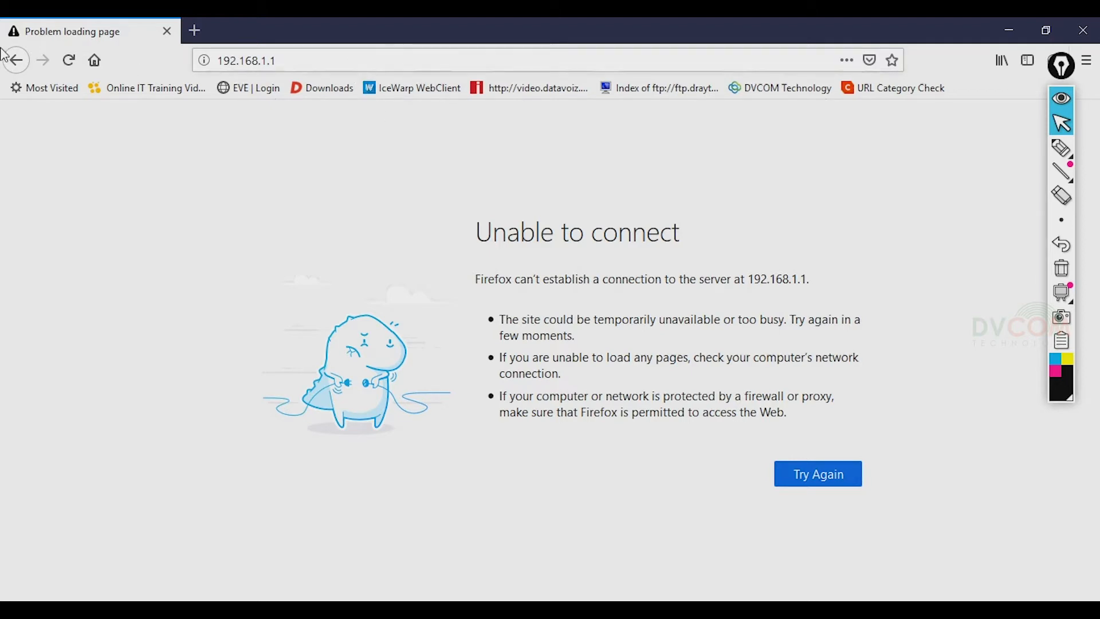
{"action": "left_click", "coordinate": [69, 60]}
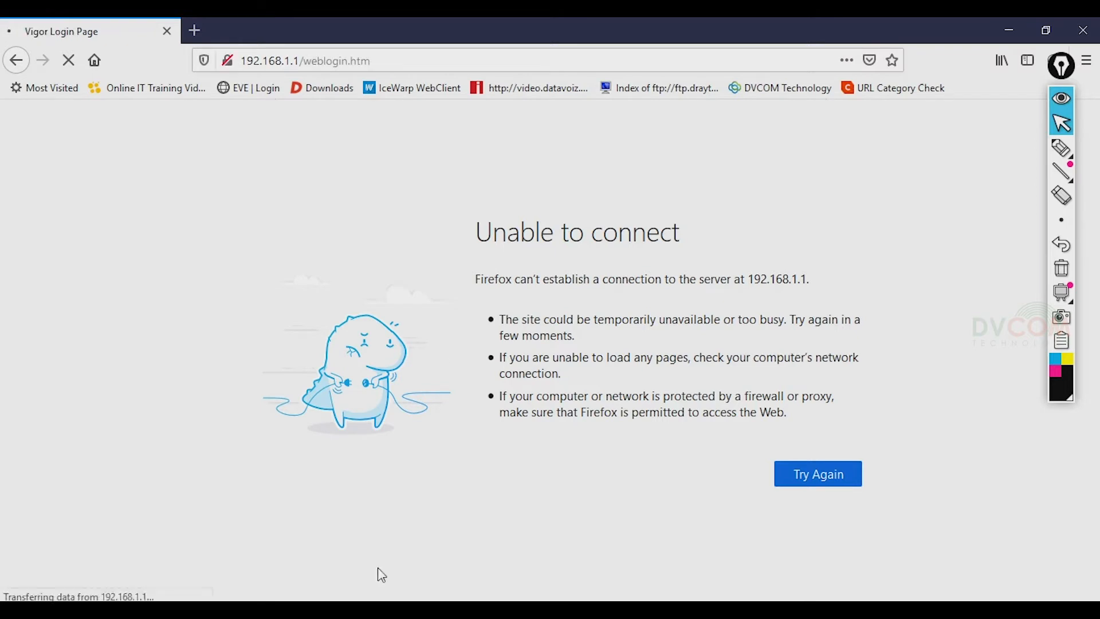
{"action": "type", "text": "admin"}
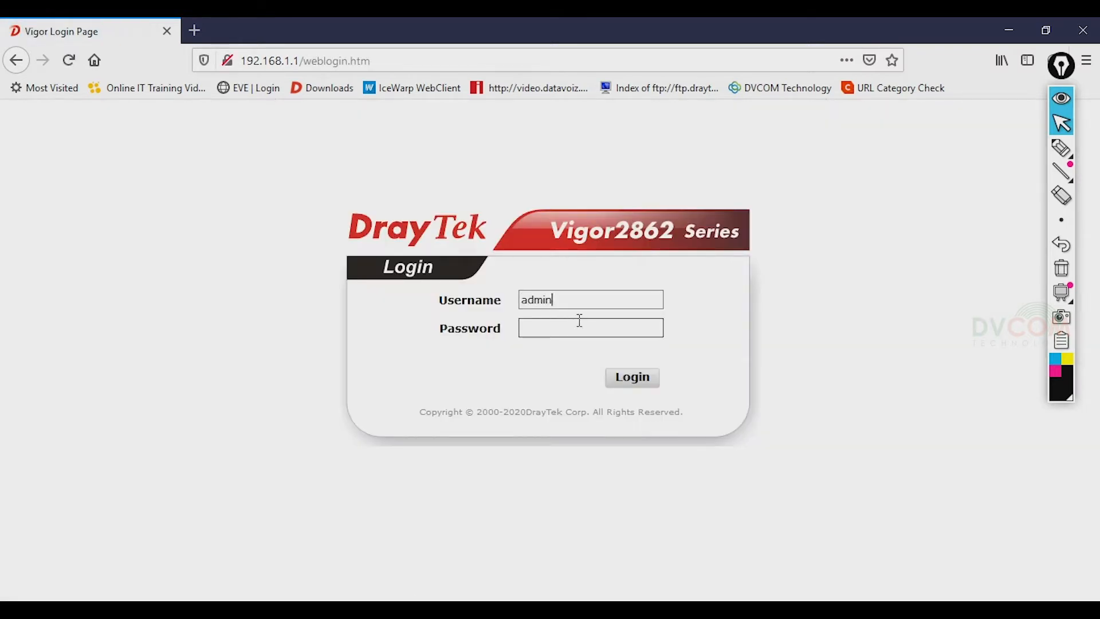
{"action": "left_click", "coordinate": [579, 320]}
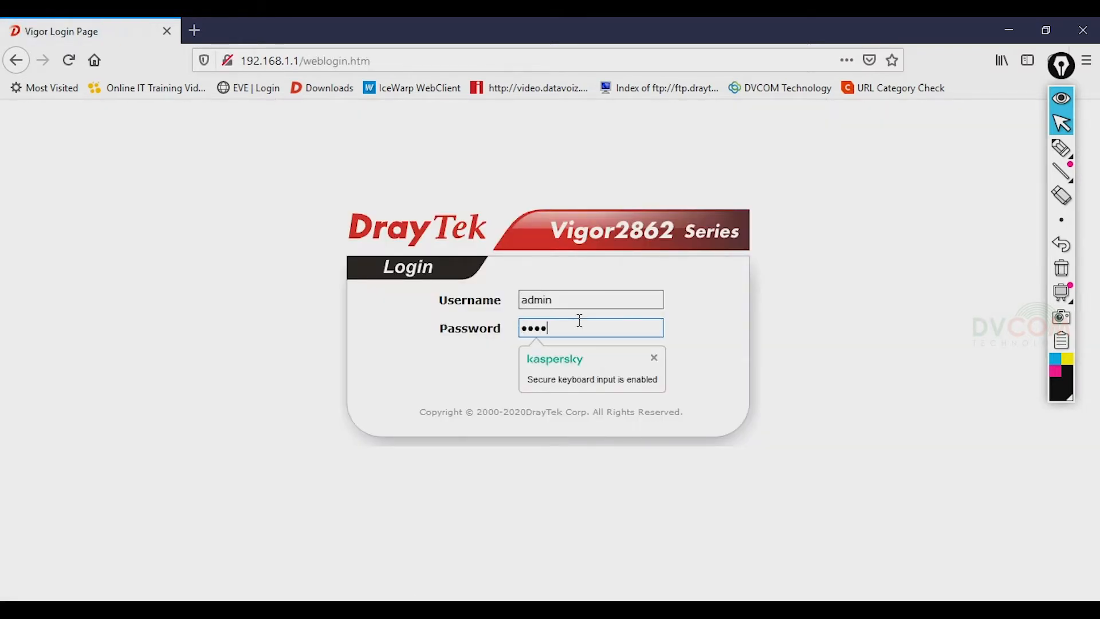
{"action": "key", "text": "BackSpace"}
{"action": "key", "text": "BackSpace"}
{"action": "key", "text": "BackSpace"}
{"action": "key", "text": "BackSpace"}
{"action": "key", "text": "BackSpace"}
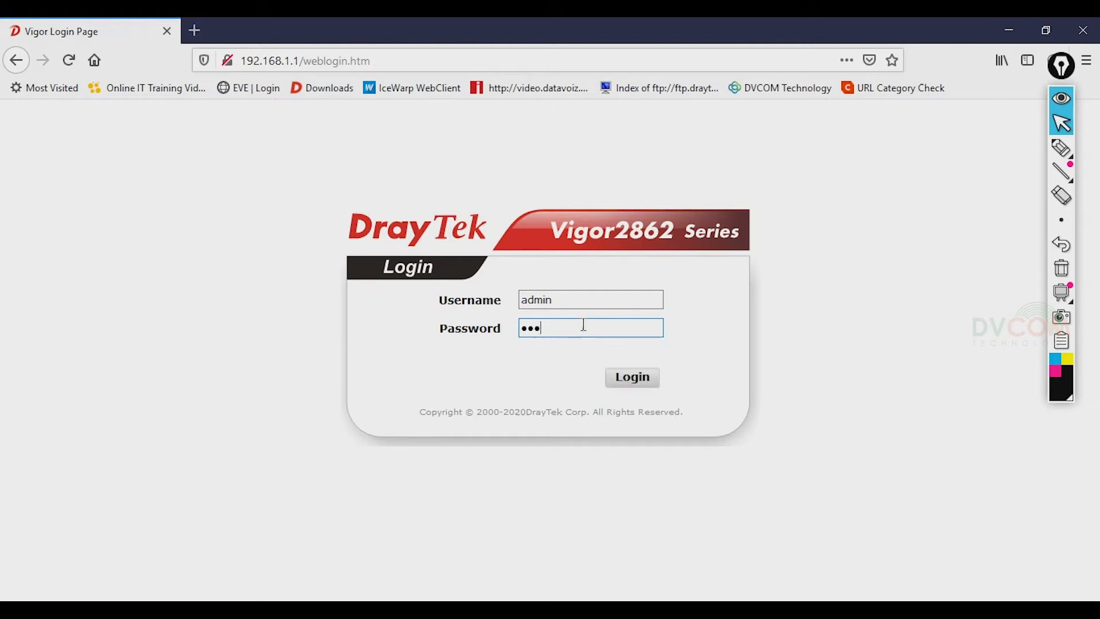
{"action": "key", "text": "Return"}
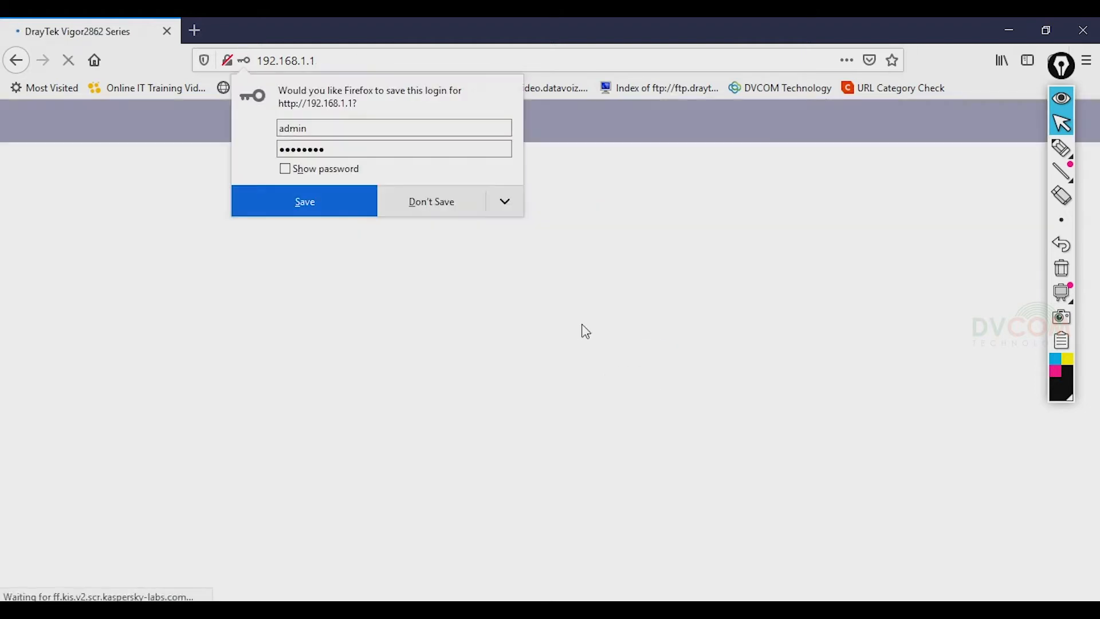
{"action": "left_click", "coordinate": [431, 201]}
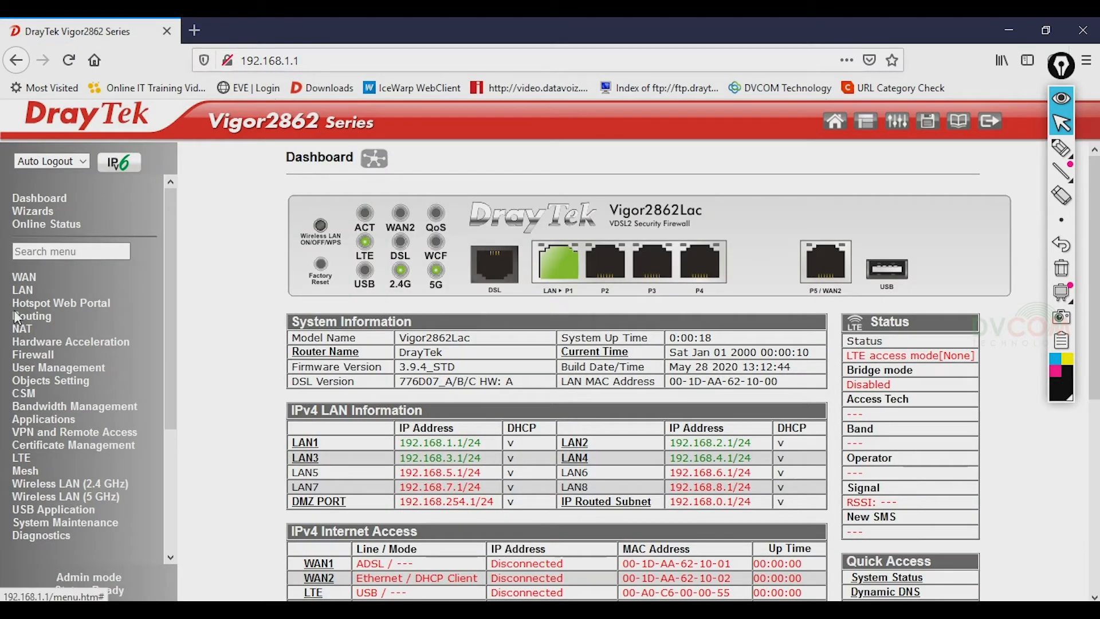
{"action": "left_click", "coordinate": [24, 290]}
- Open LAN General Setup and highlight the LAN 2–4 rows as ports P2–P4
{"action": "left_click", "coordinate": [52, 306]}
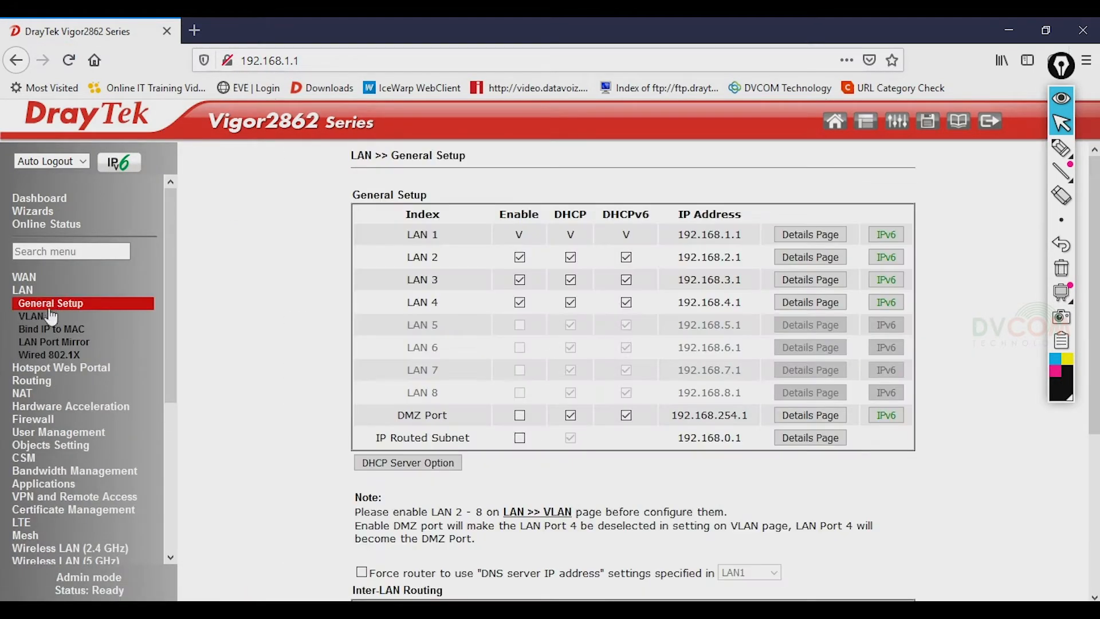
{"action": "left_click", "coordinate": [44, 320]}
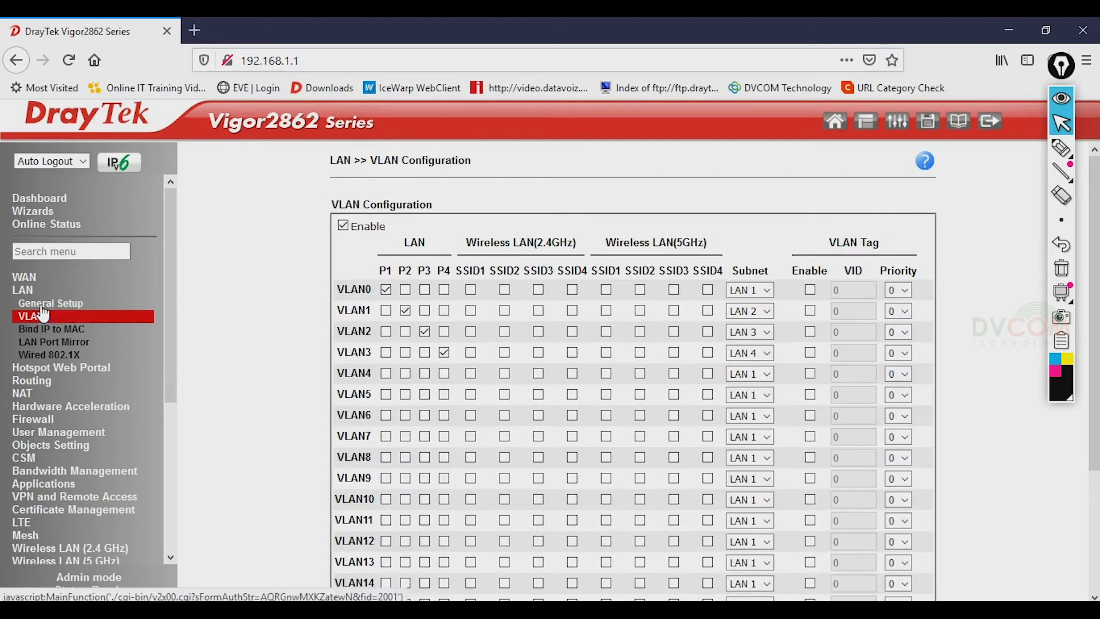
{"action": "left_click", "coordinate": [51, 303]}
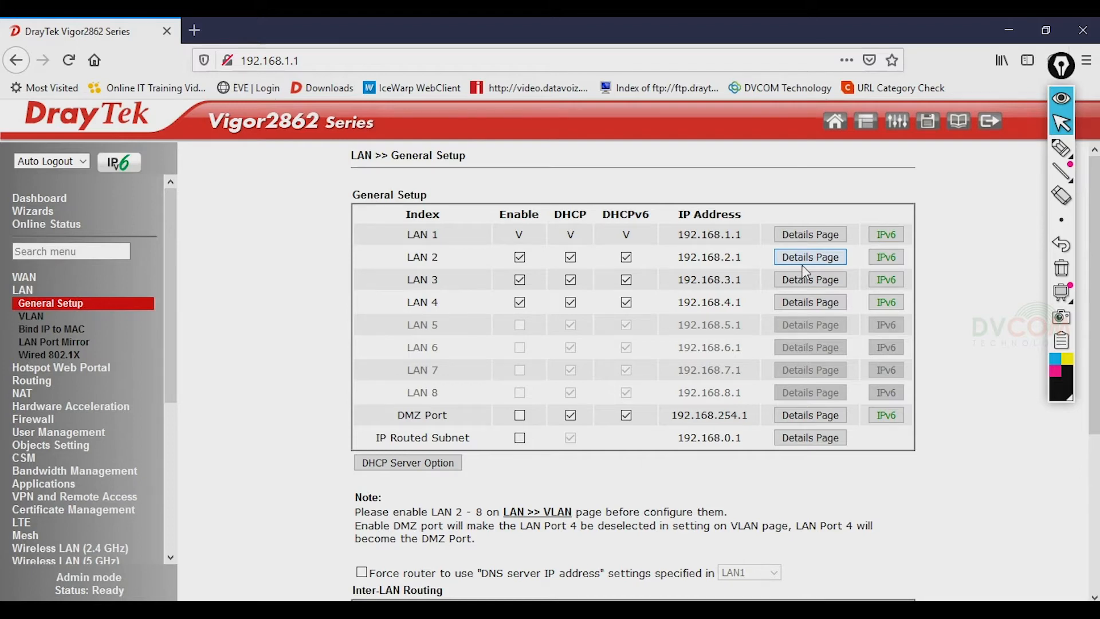
{"action": "left_click", "coordinate": [1057, 377]}
{"action": "left_click", "coordinate": [1061, 148]}
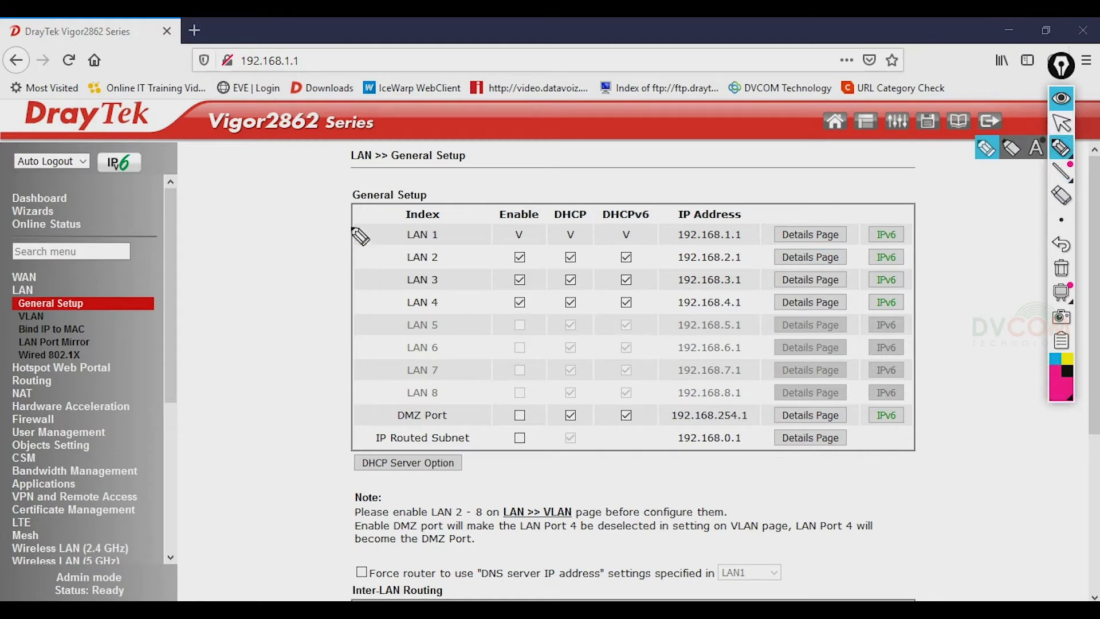
{"action": "left_click_drag", "start_coordinate": [357, 264], "coordinate": [398, 257]}
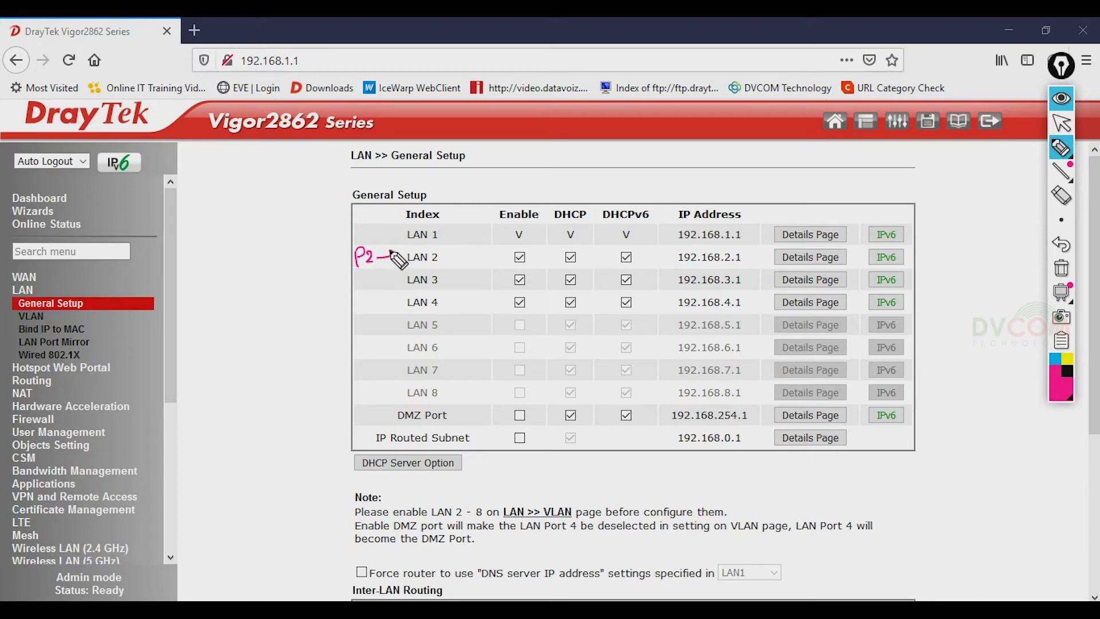
{"action": "mouse_move", "coordinate": [357, 292]}
{"action": "left_mouse_down"}
{"action": "mouse_move", "coordinate": [358, 276]}
{"action": "mouse_move", "coordinate": [380, 287]}
{"action": "mouse_move", "coordinate": [398, 278]}
{"action": "mouse_move", "coordinate": [364, 309]}
{"action": "mouse_move", "coordinate": [378, 318]}
{"action": "mouse_move", "coordinate": [404, 305]}
{"action": "left_mouse_up"}
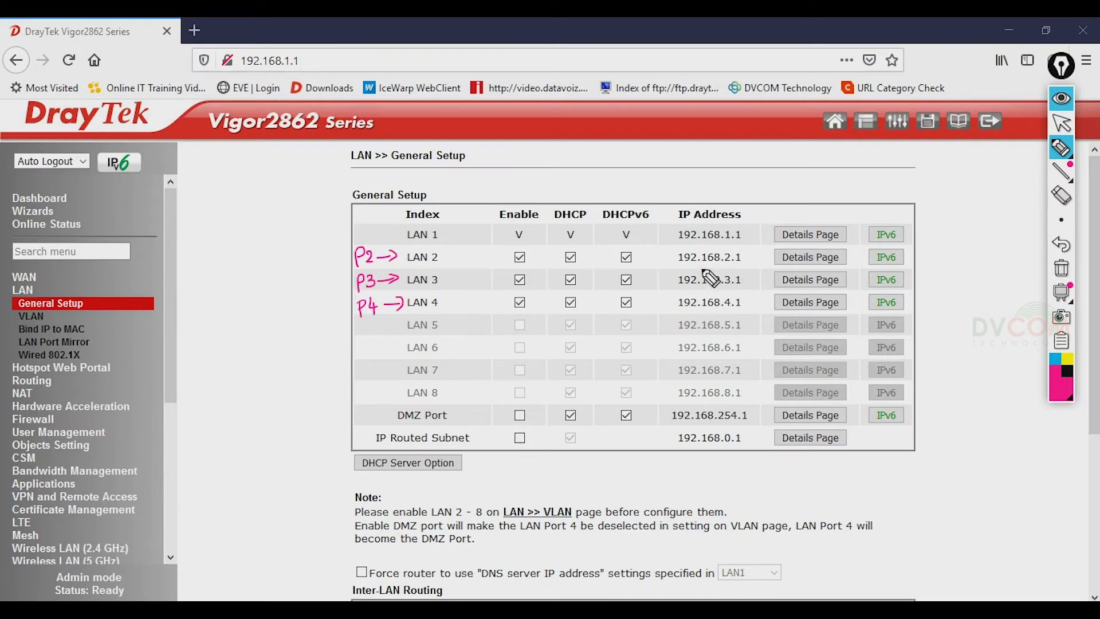
- Ink the planned addresses 15.1, 20.1 and 25.1 beside LAN 2, LAN 3 and LAN 4
{"action": "left_click_drag", "start_coordinate": [644, 255], "coordinate": [664, 265]}
{"action": "left_click", "coordinate": [658, 258]}
{"action": "left_click_drag", "start_coordinate": [651, 270], "coordinate": [663, 268]}
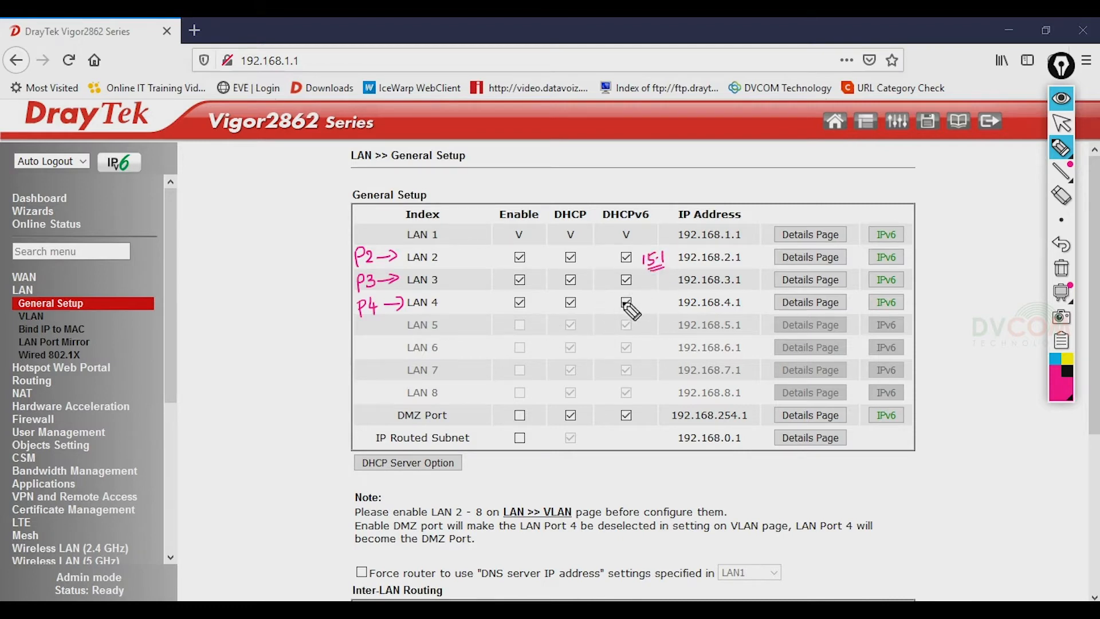
{"action": "left_click_drag", "start_coordinate": [642, 280], "coordinate": [659, 284]}
{"action": "left_click", "coordinate": [658, 281]}
{"action": "left_click_drag", "start_coordinate": [645, 290], "coordinate": [663, 292]}
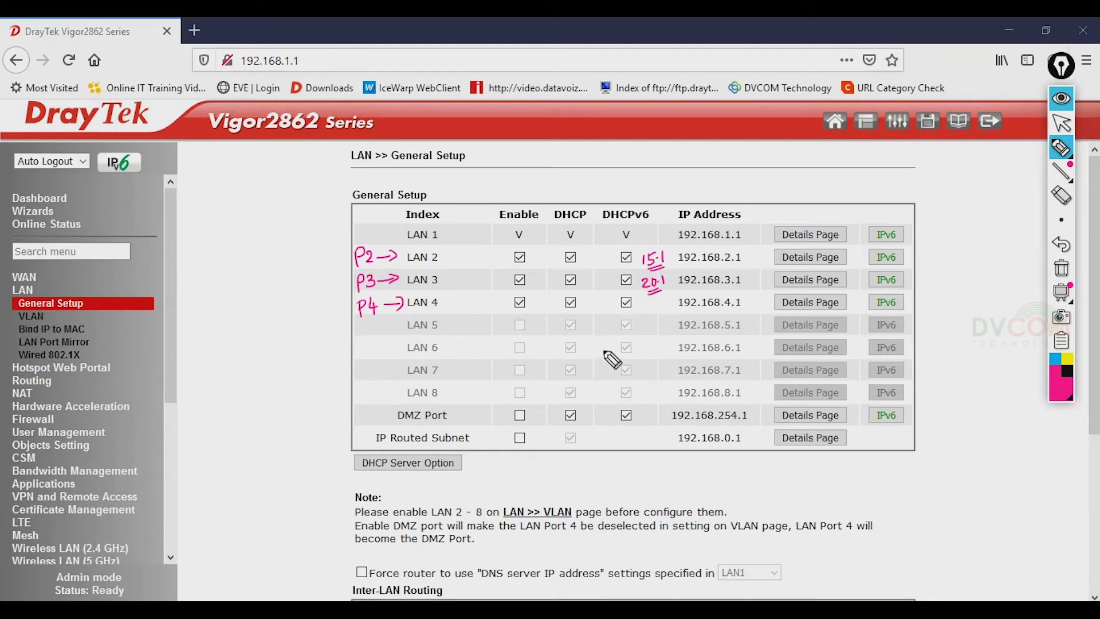
{"action": "left_click_drag", "start_coordinate": [643, 300], "coordinate": [661, 310]}
{"action": "left_click", "coordinate": [657, 308]}
{"action": "left_click_drag", "start_coordinate": [645, 312], "coordinate": [664, 315]}
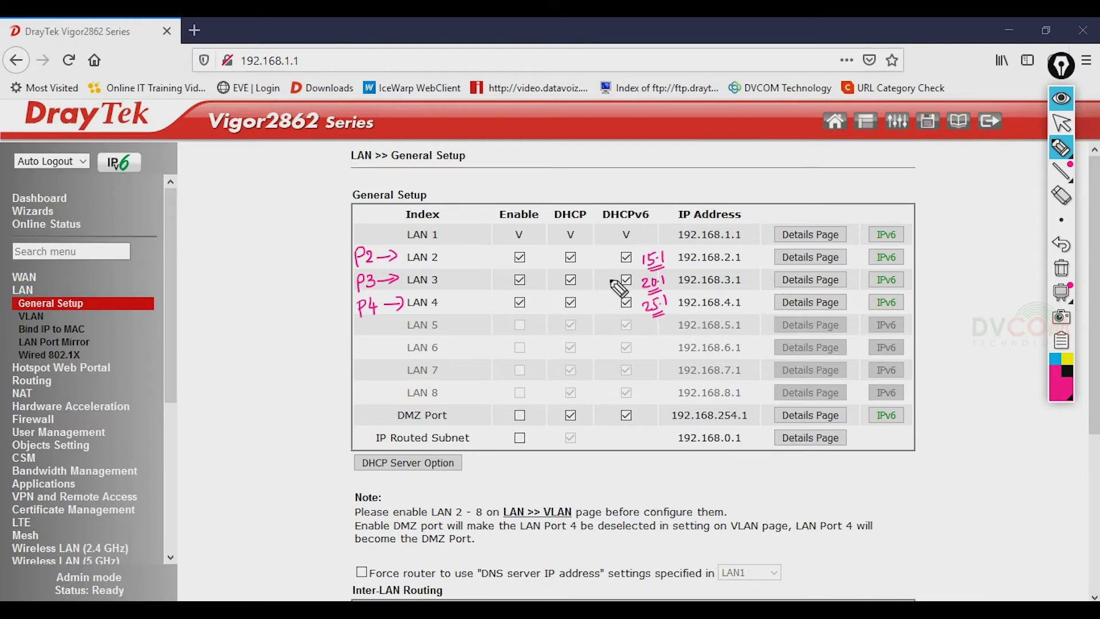
{"action": "left_click", "coordinate": [1061, 122]}
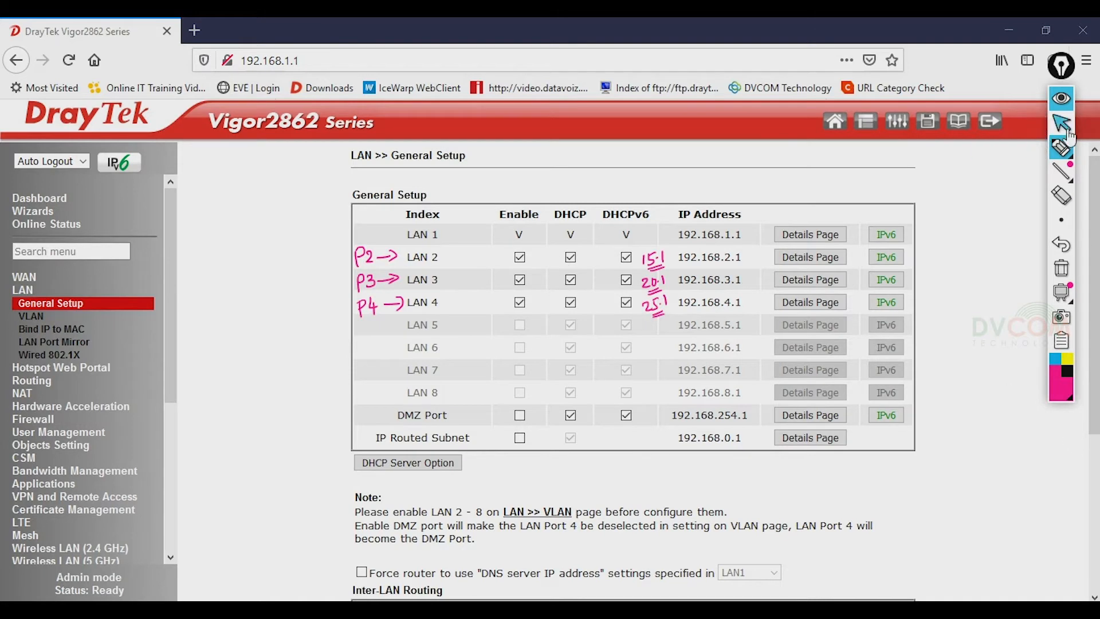
- Set LAN 2's IP to 192.168.15.1, DHCP start 192.168.15.50 and gateway 192.168.15.1
{"action": "left_click", "coordinate": [789, 262]}
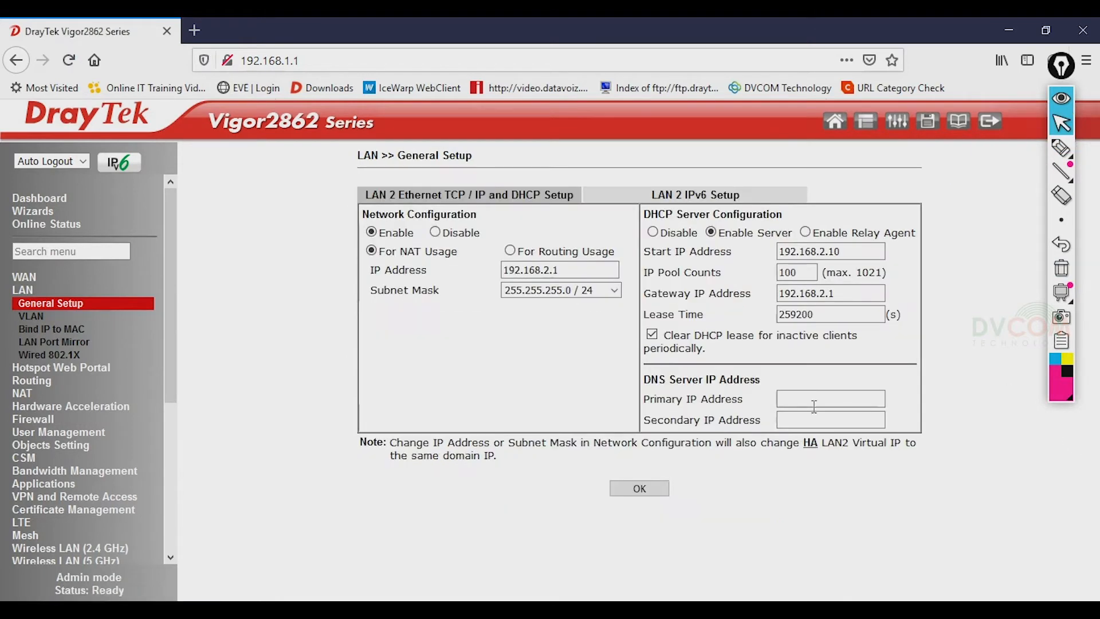
{"action": "left_click_drag", "start_coordinate": [591, 277], "coordinate": [422, 285]}
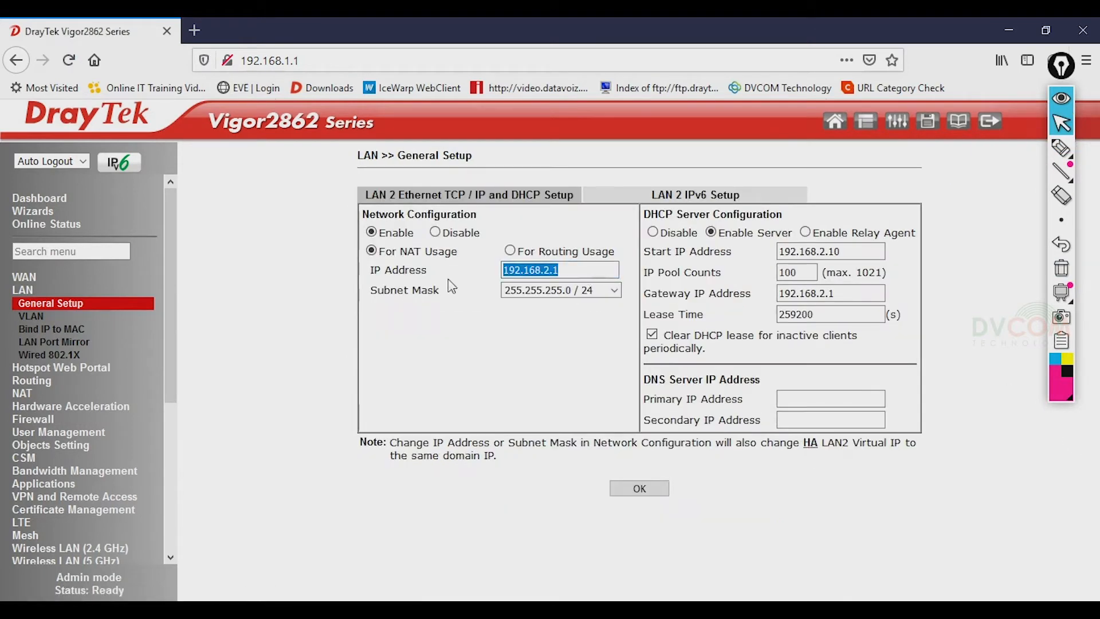
{"action": "type", "text": "192.168.15.1"}
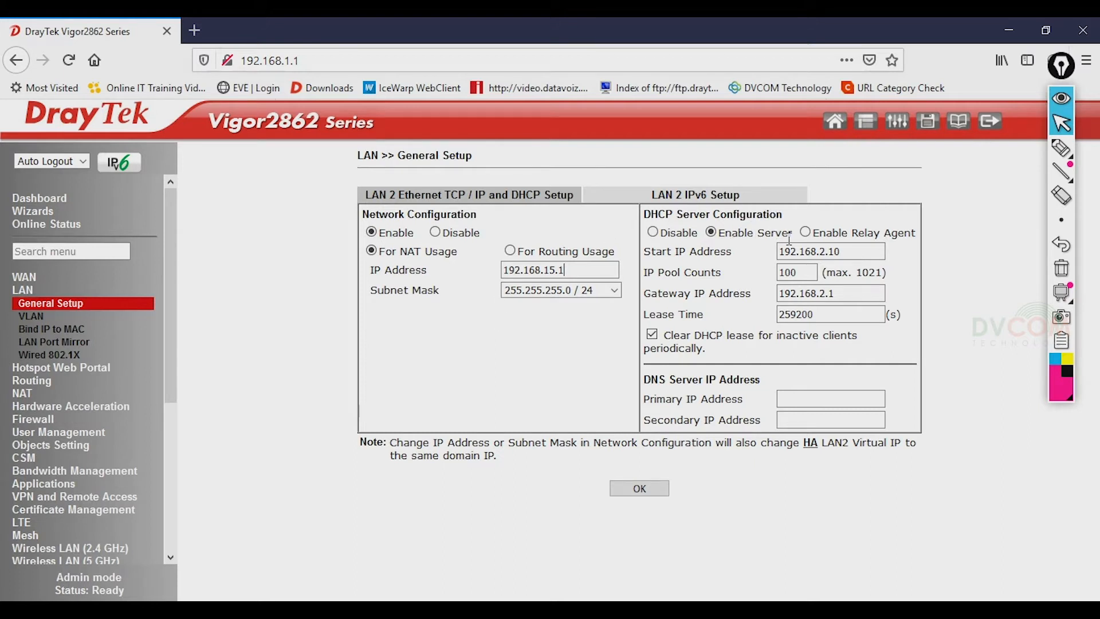
{"action": "left_click_drag", "start_coordinate": [858, 250], "coordinate": [769, 269]}
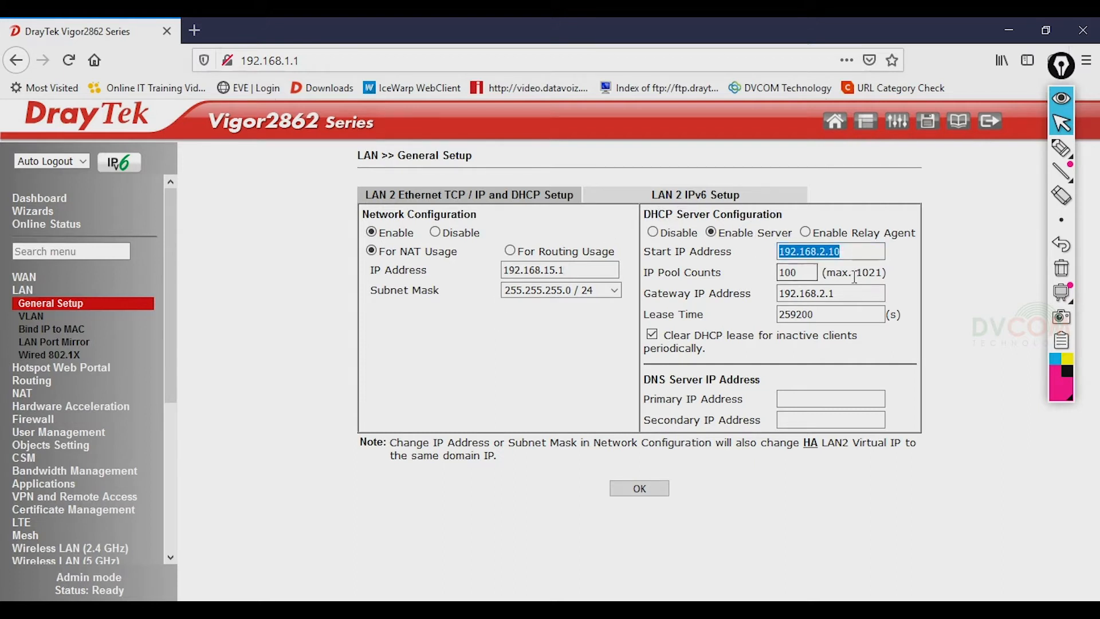
{"action": "type", "text": "192.168"}
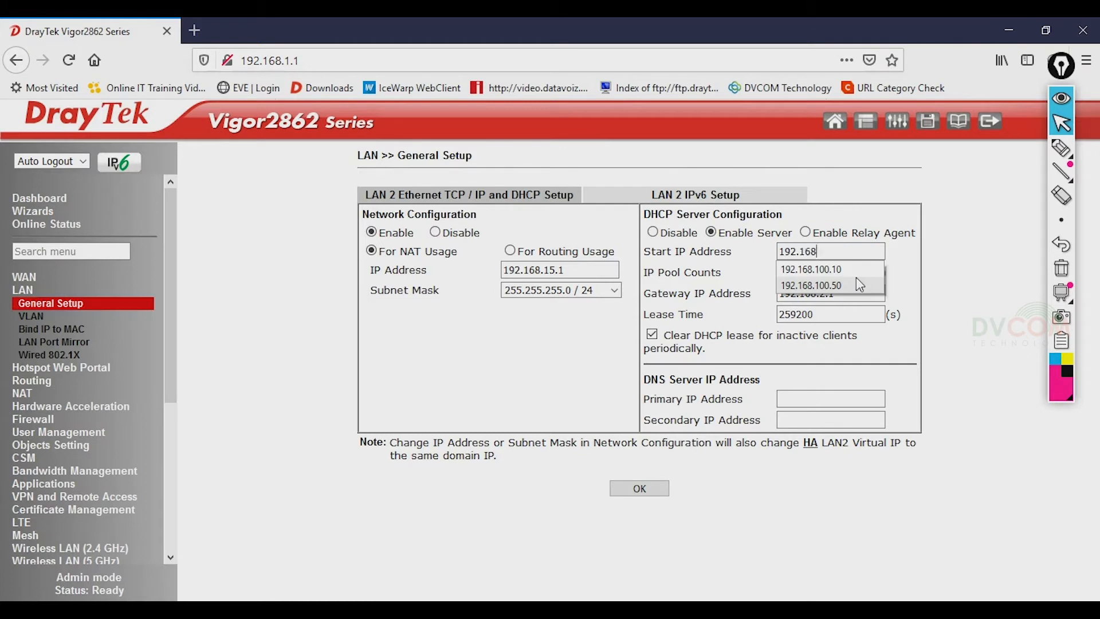
{"action": "type", "text": ".15.50"}
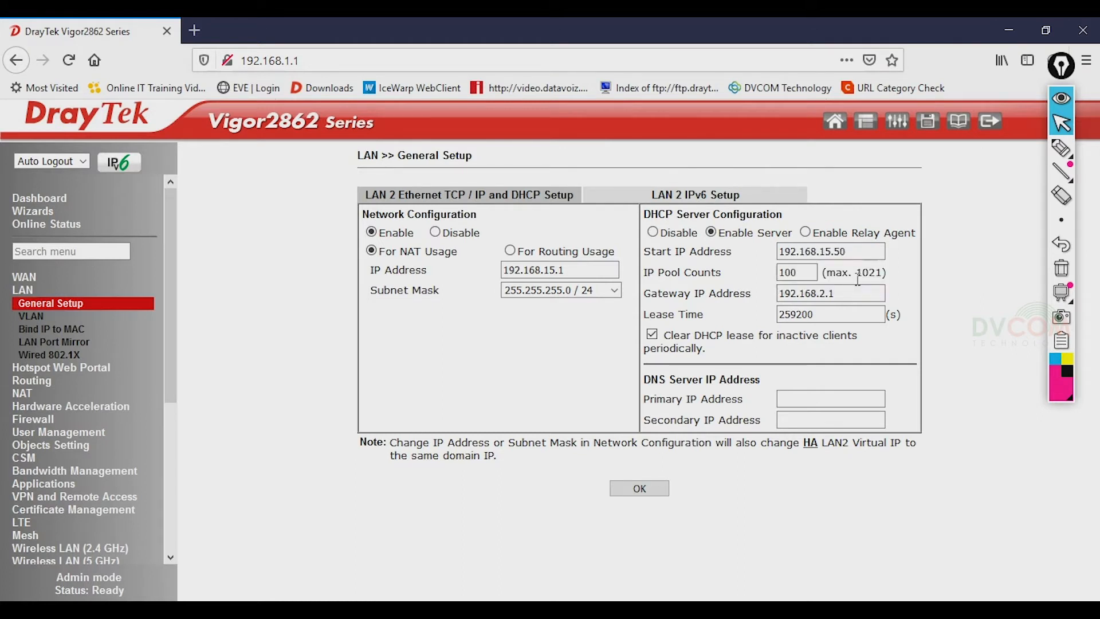
{"action": "left_click", "coordinate": [808, 275]}
{"action": "left_click_drag", "start_coordinate": [840, 293], "coordinate": [707, 293]}
{"action": "type", "text": "192"}
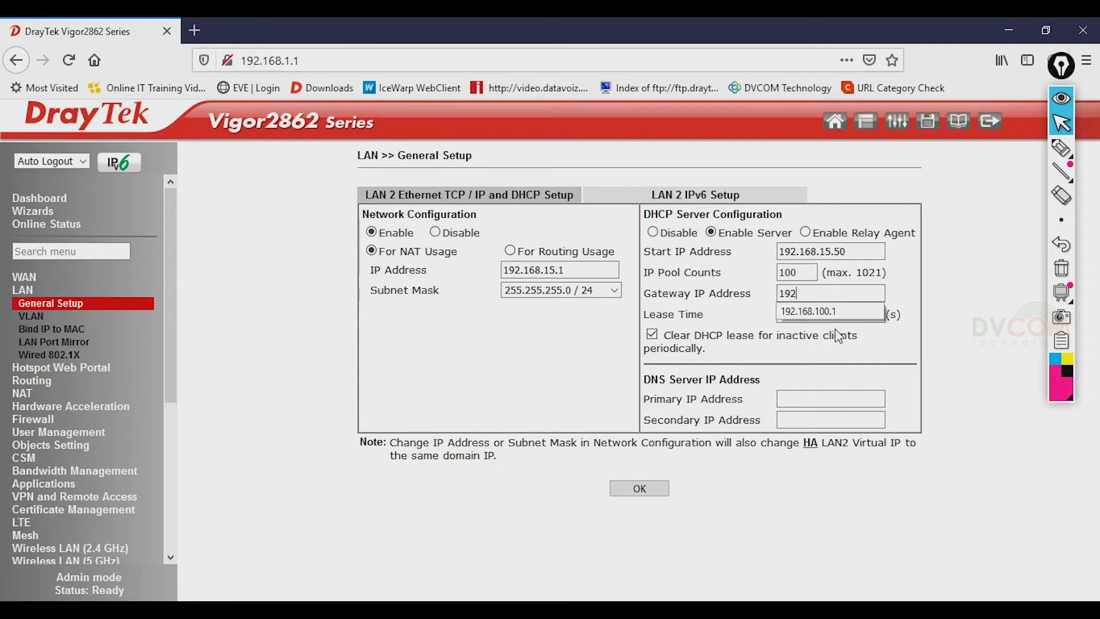
{"action": "type", "text": ".168.15.1"}
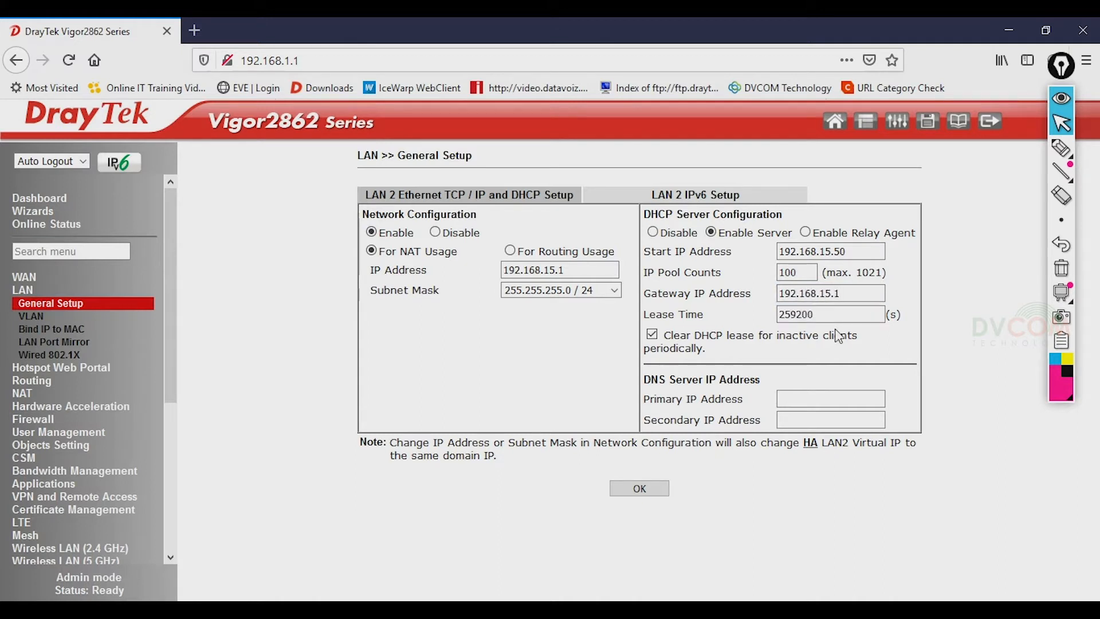
- Give LAN 2 DNS servers 213.42.20.20 and 195.229.241.222, and submit
{"action": "left_click", "coordinate": [823, 405]}
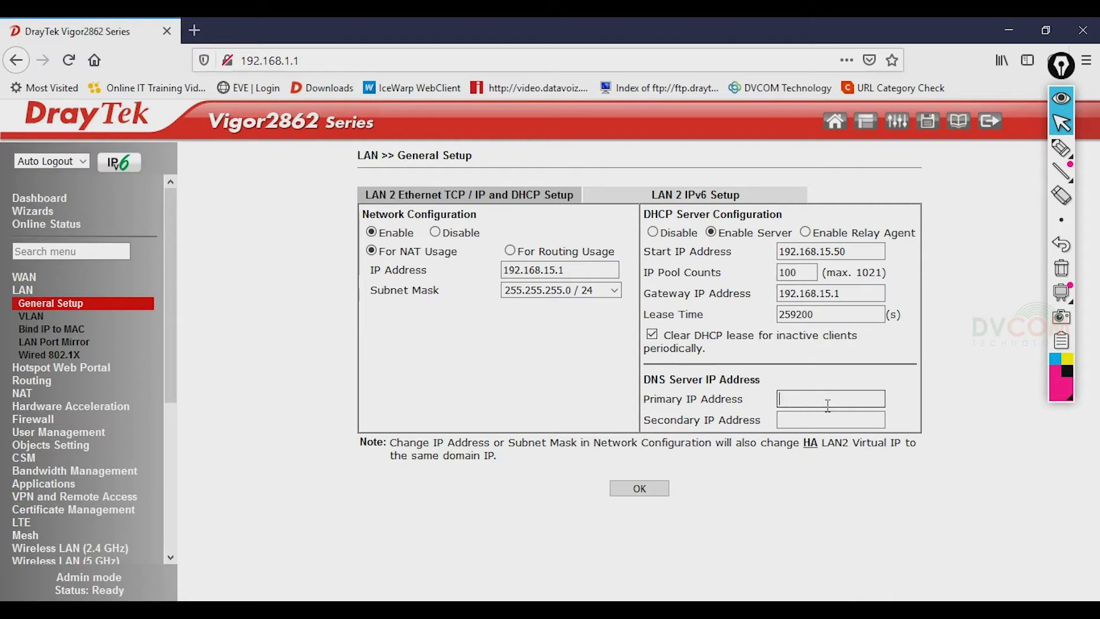
{"action": "type", "text": "213"}
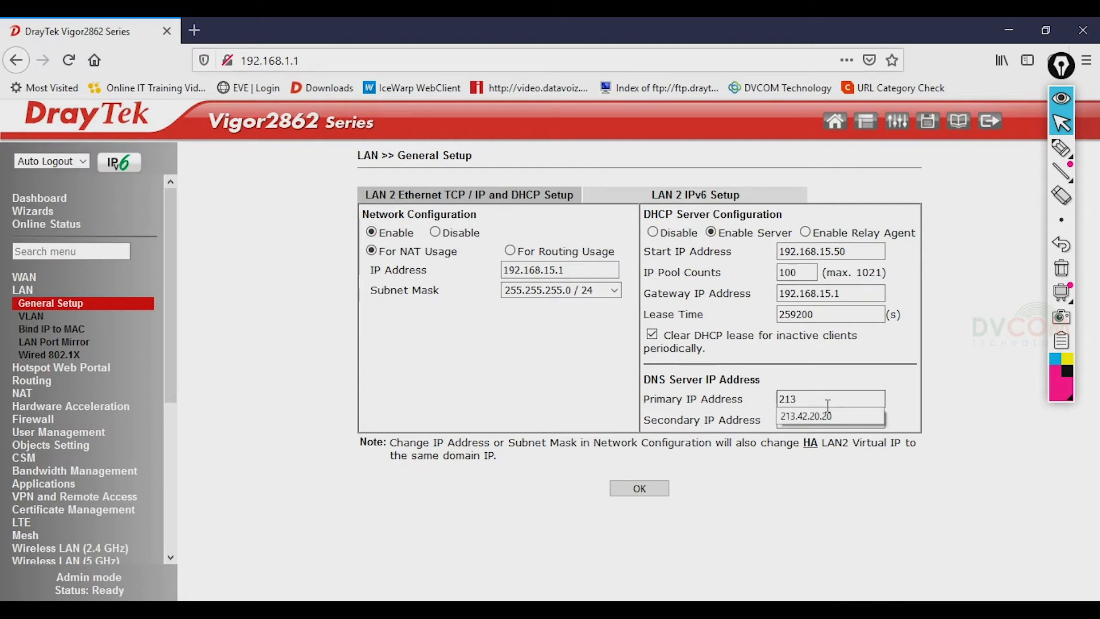
{"action": "left_click", "coordinate": [811, 416]}
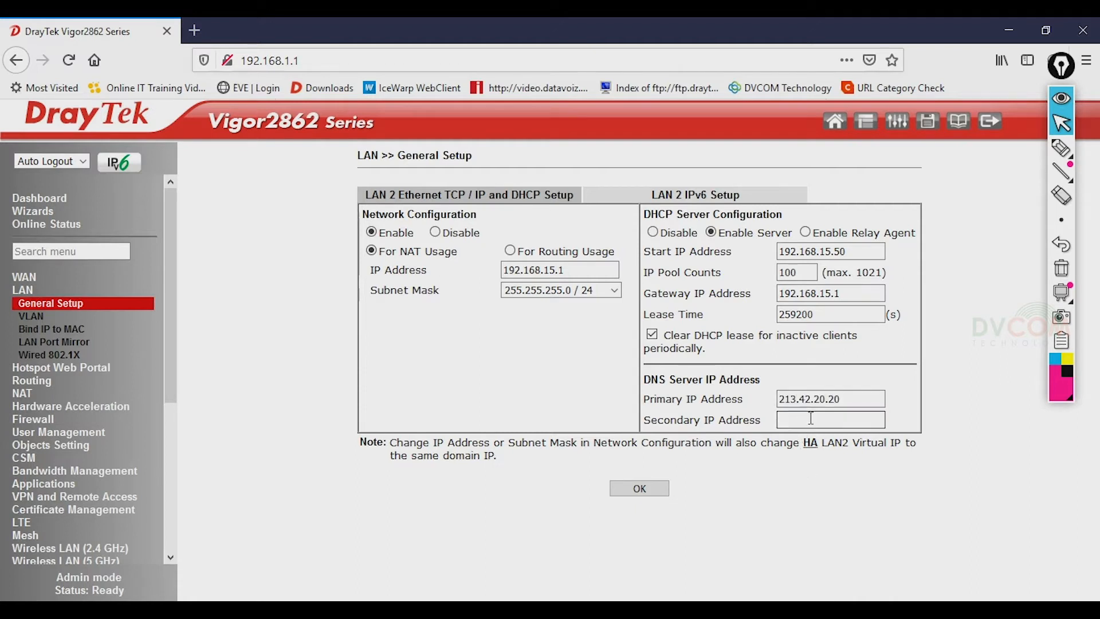
{"action": "left_click", "coordinate": [817, 417]}
{"action": "type", "text": "195"}
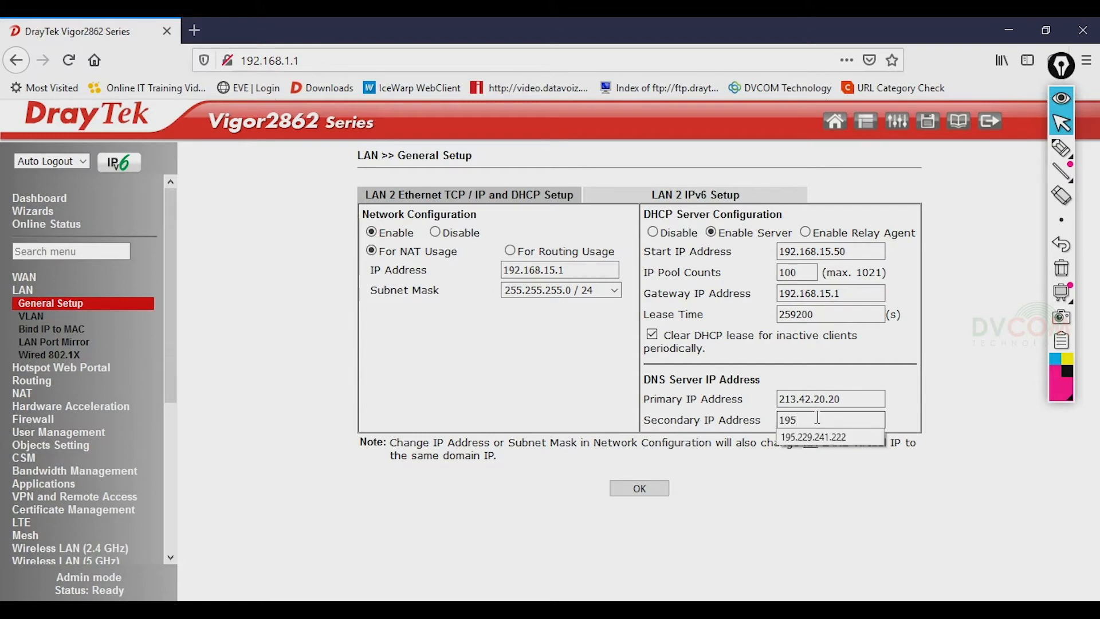
{"action": "left_click", "coordinate": [813, 436]}
{"action": "left_click", "coordinate": [637, 487]}
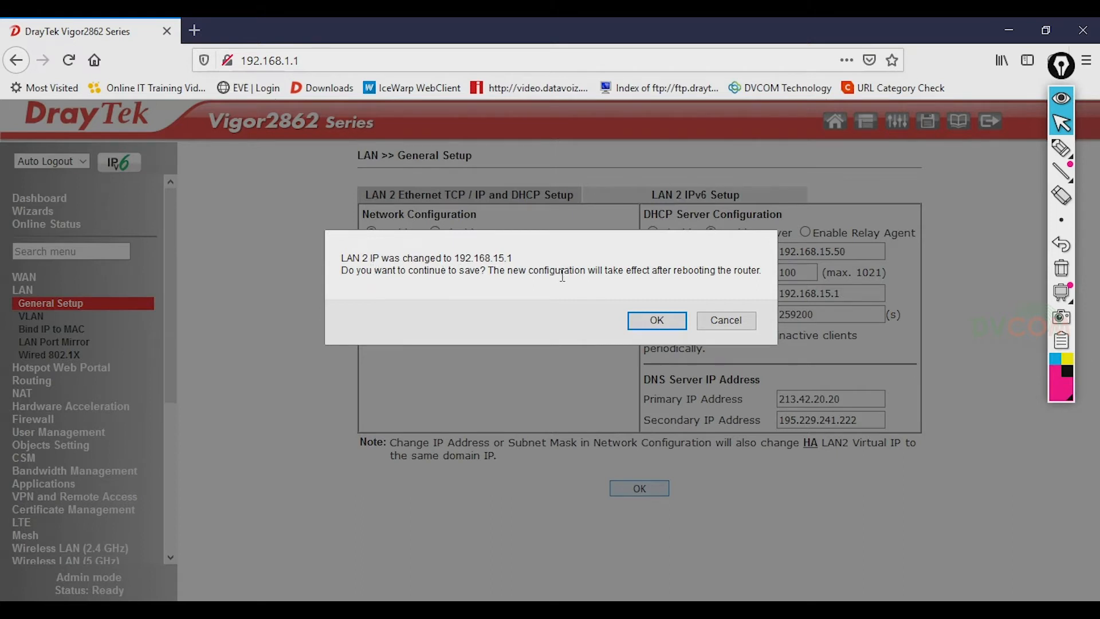
- Confirm saving LAN 2's 192.168.15.1 address and reboot using the current configuration
{"action": "left_click", "coordinate": [679, 334]}
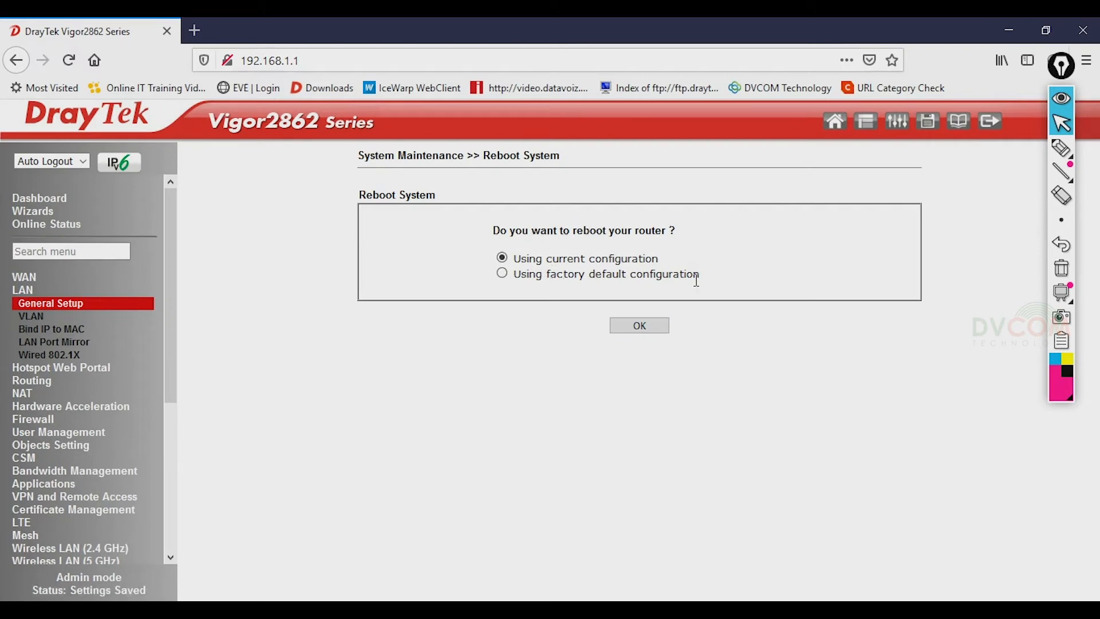
{"action": "left_click", "coordinate": [639, 325]}
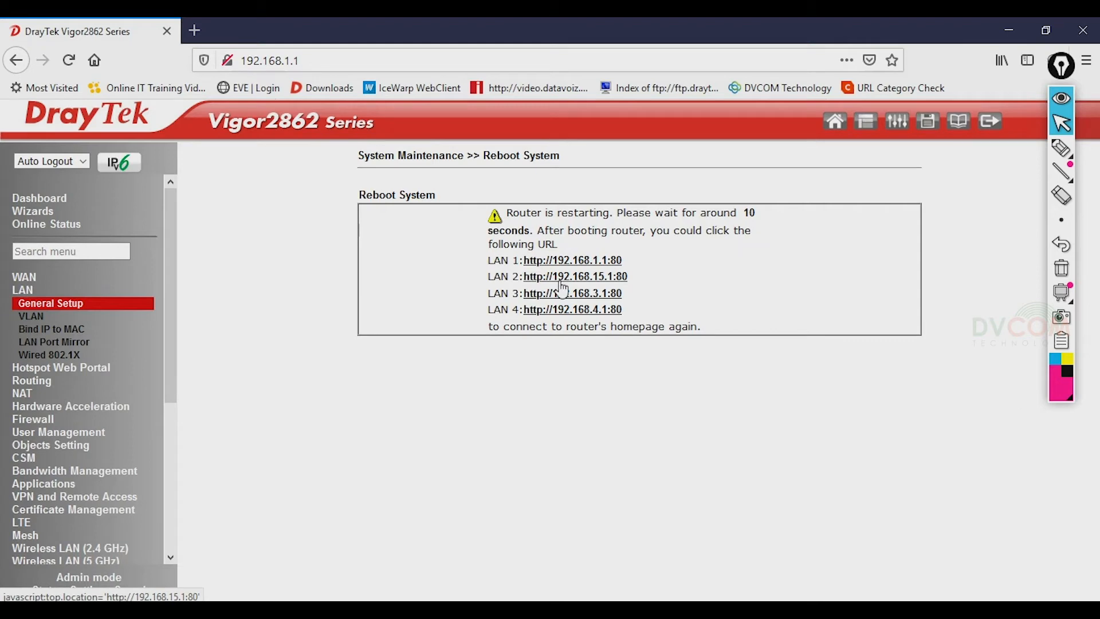
- Start a continuous ping to the router in Command Prompt and move the window into view
{"action": "left_click", "coordinate": [172, 610]}
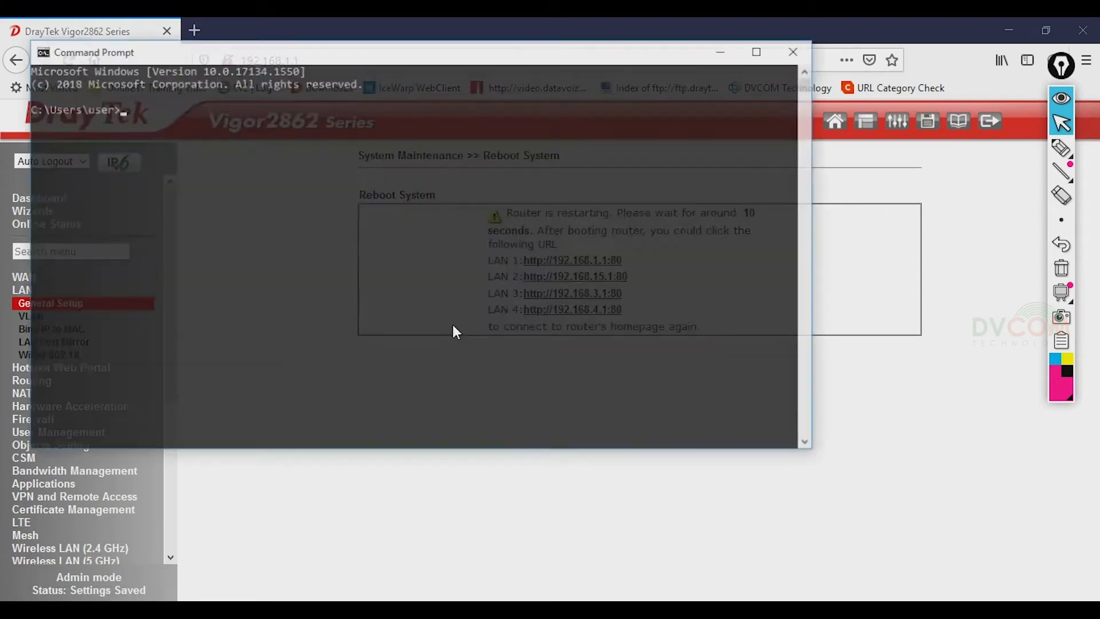
{"action": "type", "text": "ping -"}
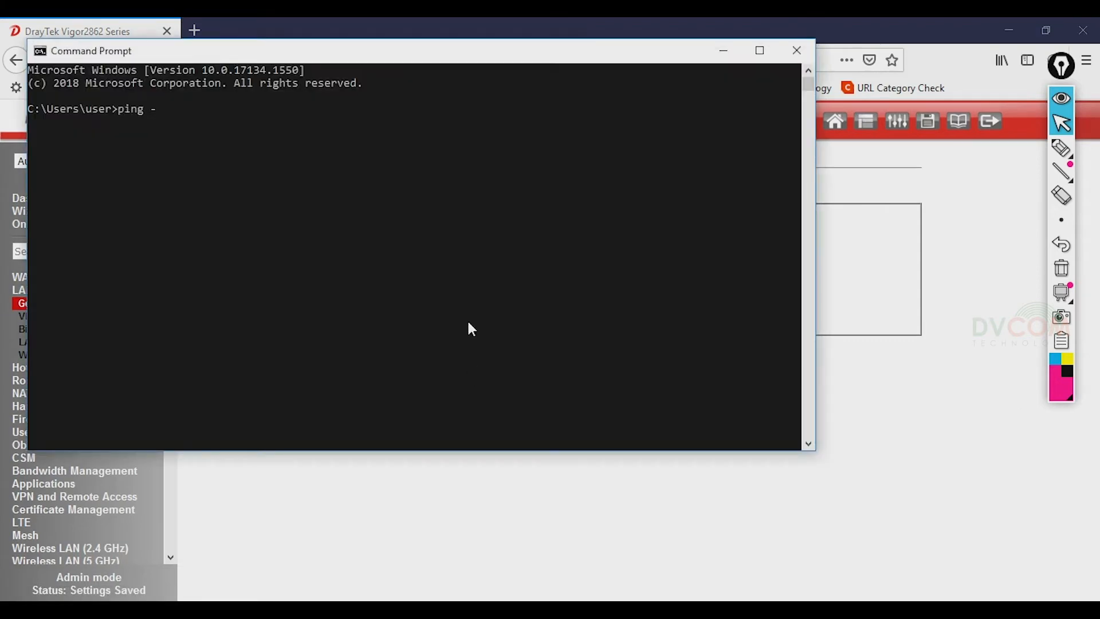
{"action": "type", "text": "t 192.168.1.1"}
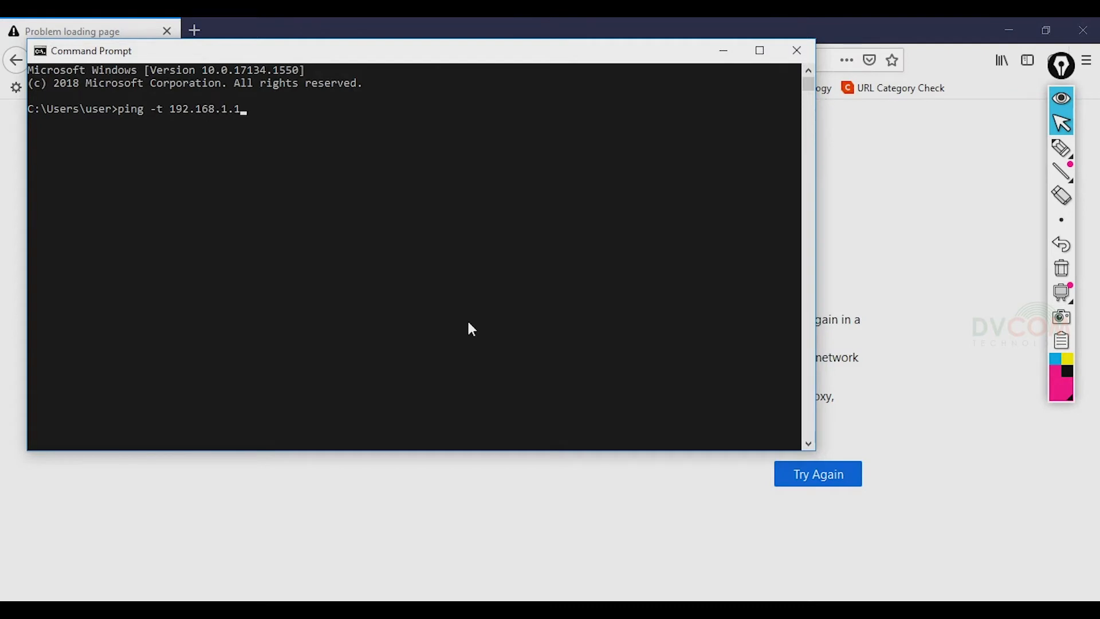
{"action": "key", "text": "Return"}
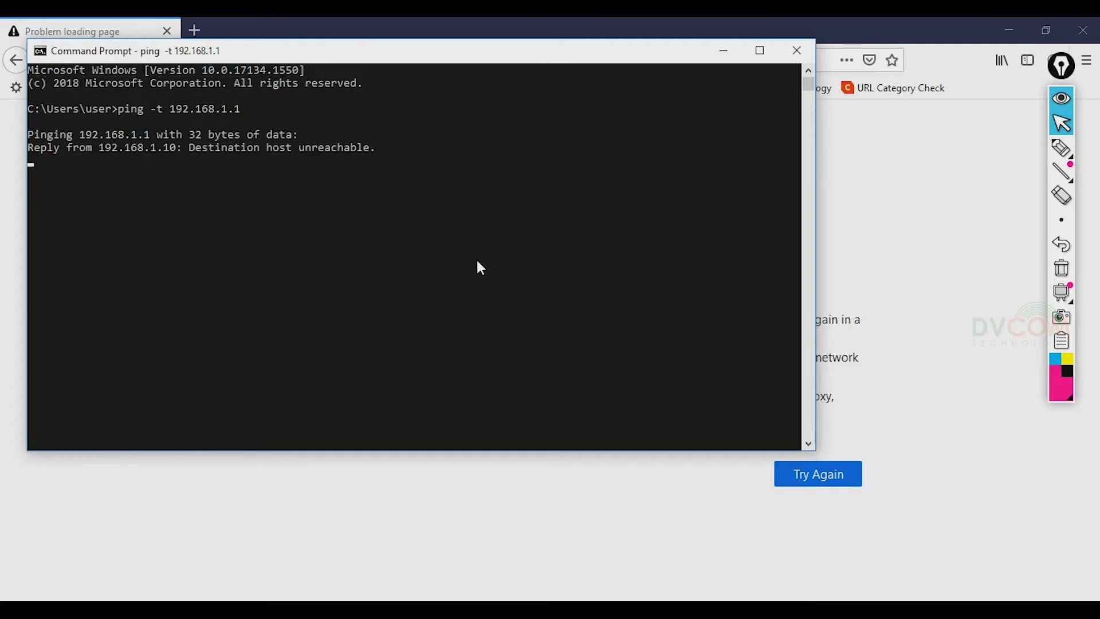
{"action": "left_click_drag", "start_coordinate": [503, 51], "coordinate": [652, 132]}
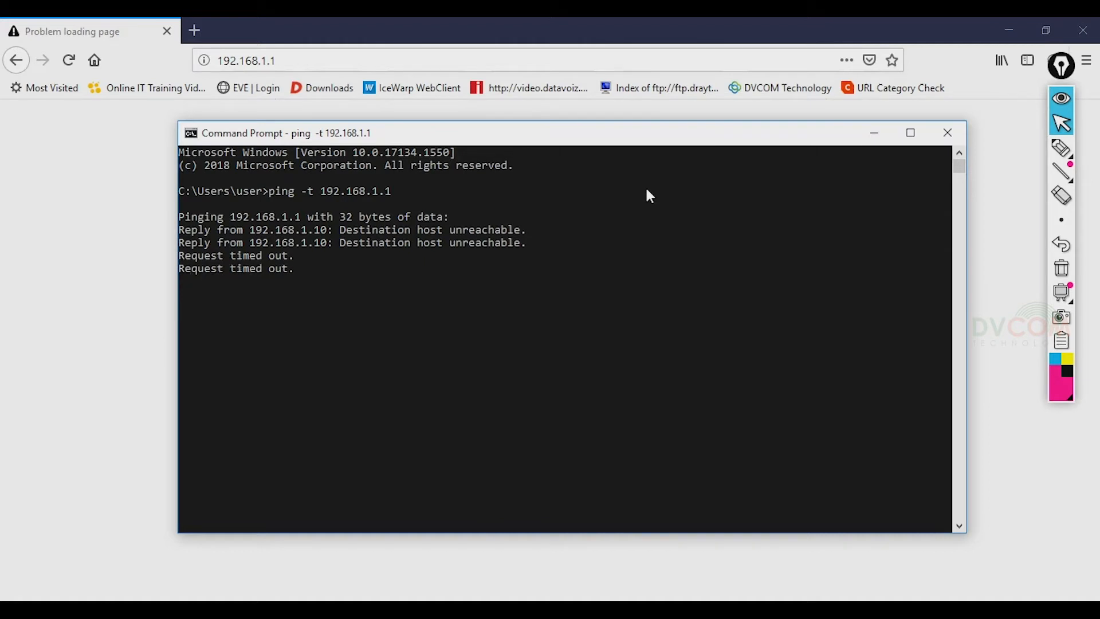
- Reload the router page and log in with the admin username and password, declining to save the login
{"action": "left_click", "coordinate": [872, 135]}
{"action": "left_click", "coordinate": [71, 66]}
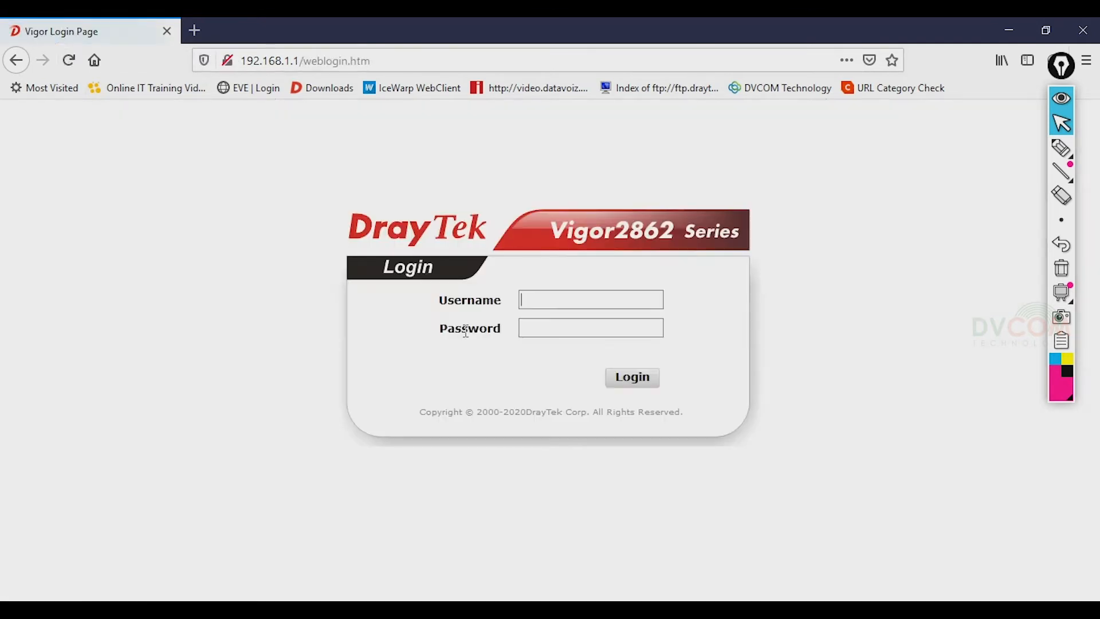
{"action": "type", "text": "admin"}
{"action": "key", "text": "Tab"}
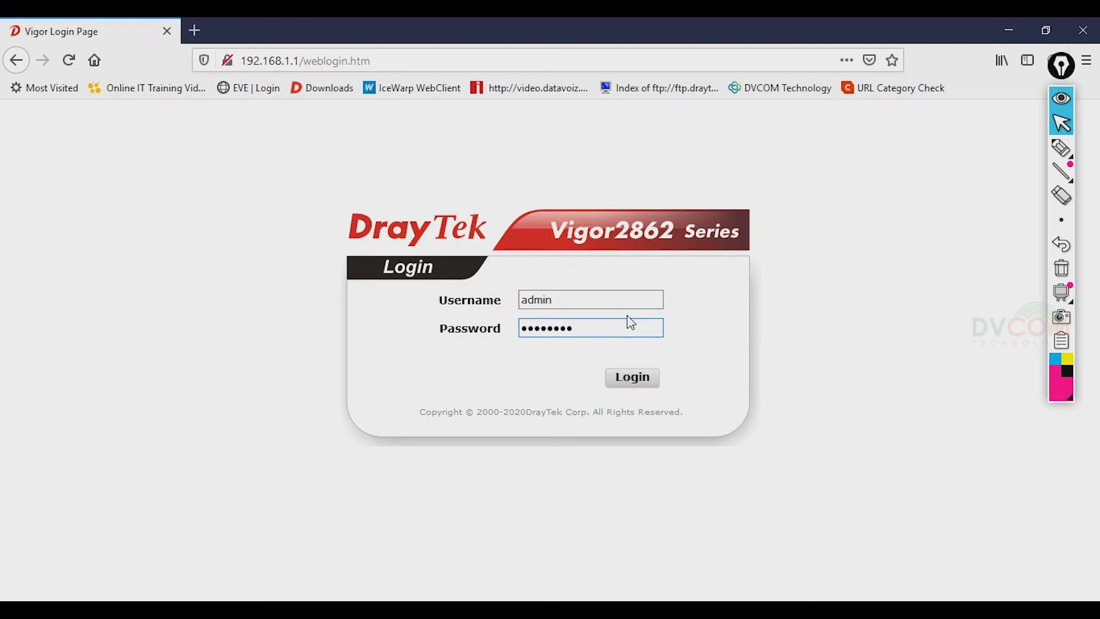
{"action": "key", "text": "Return"}
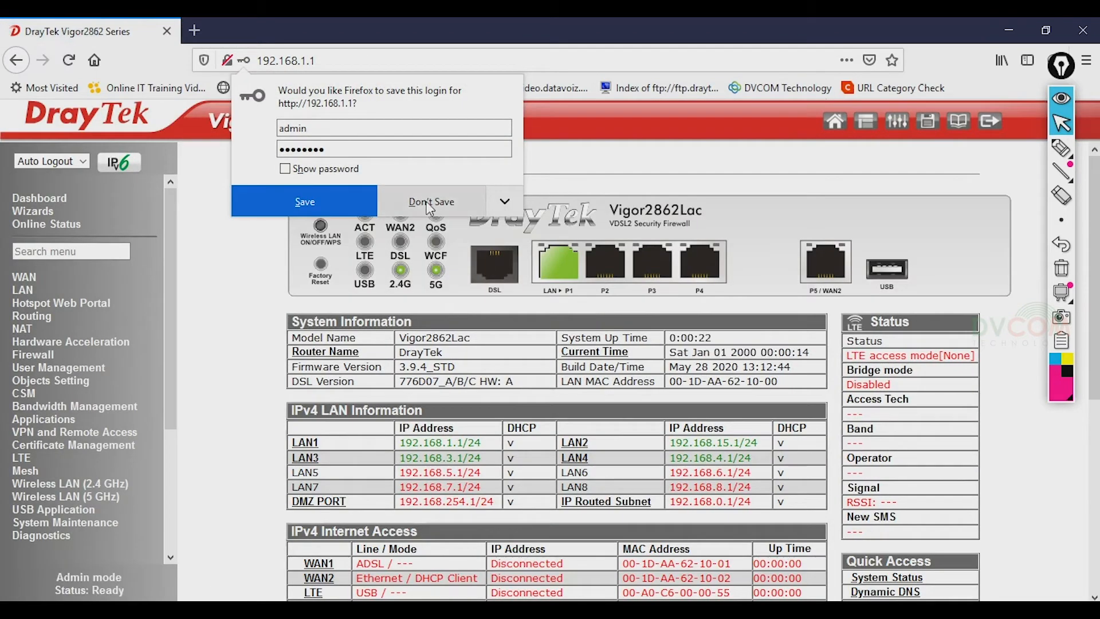
{"action": "left_click", "coordinate": [430, 203]}
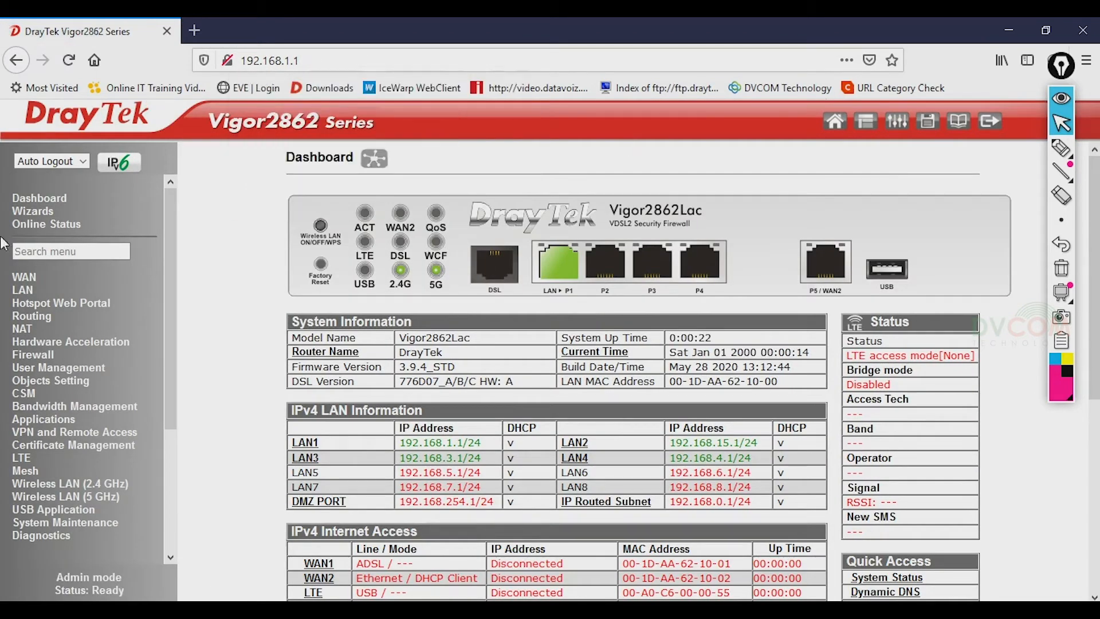
- Open LAN General Setup to view LAN 1–8 and point out LAN 3's row
{"action": "left_click", "coordinate": [28, 291]}
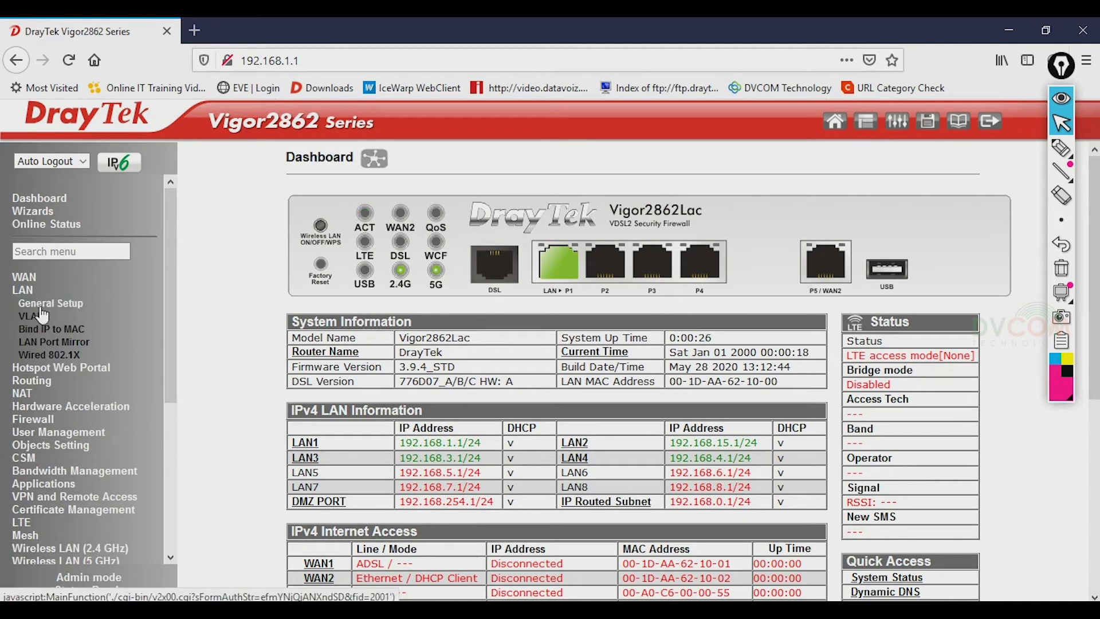
{"action": "left_click", "coordinate": [45, 304]}
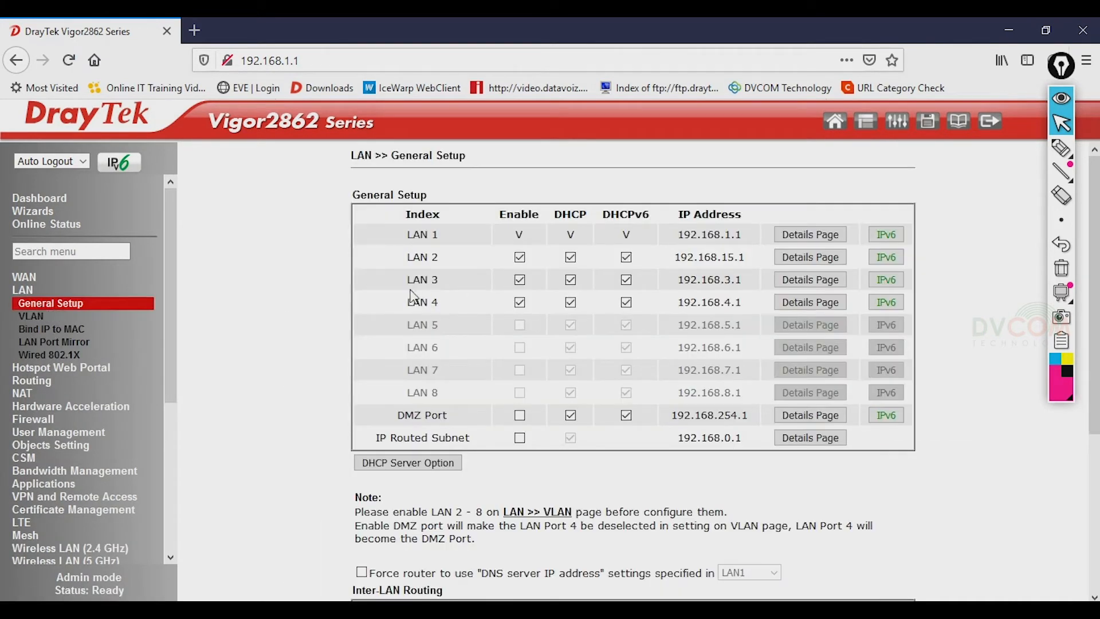
{"action": "left_click_drag", "start_coordinate": [409, 285], "coordinate": [441, 289]}
- On LAN 3's details page, set IP 192.168.20.1, DHCP start 192.168.20.50 and gateway 192.168.20.1
{"action": "left_click", "coordinate": [795, 283]}
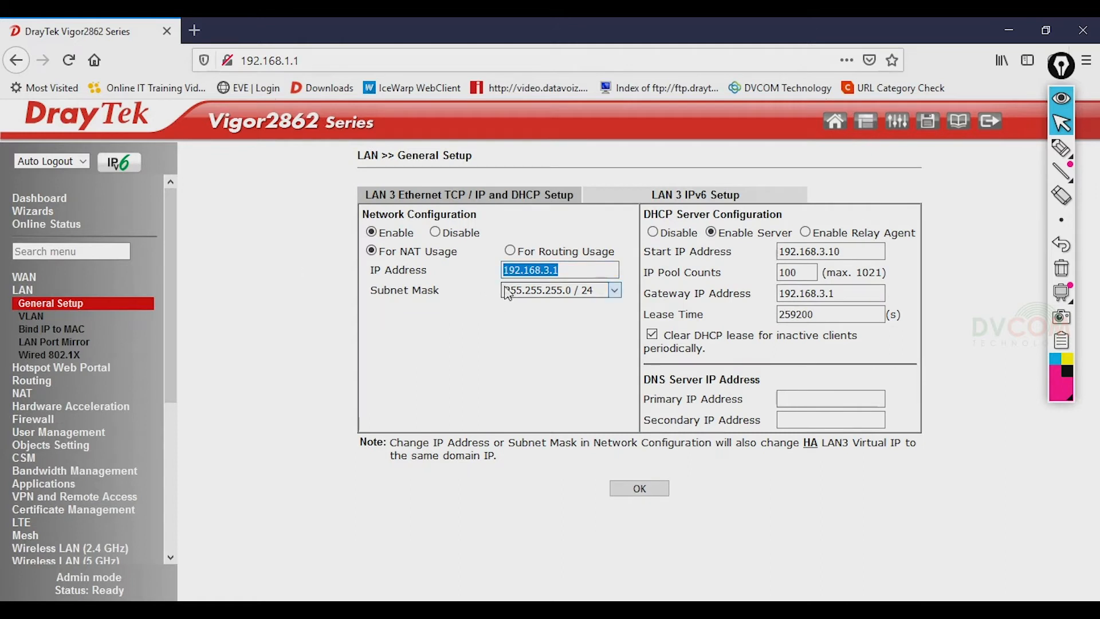
{"action": "type", "text": "192.168.20"}
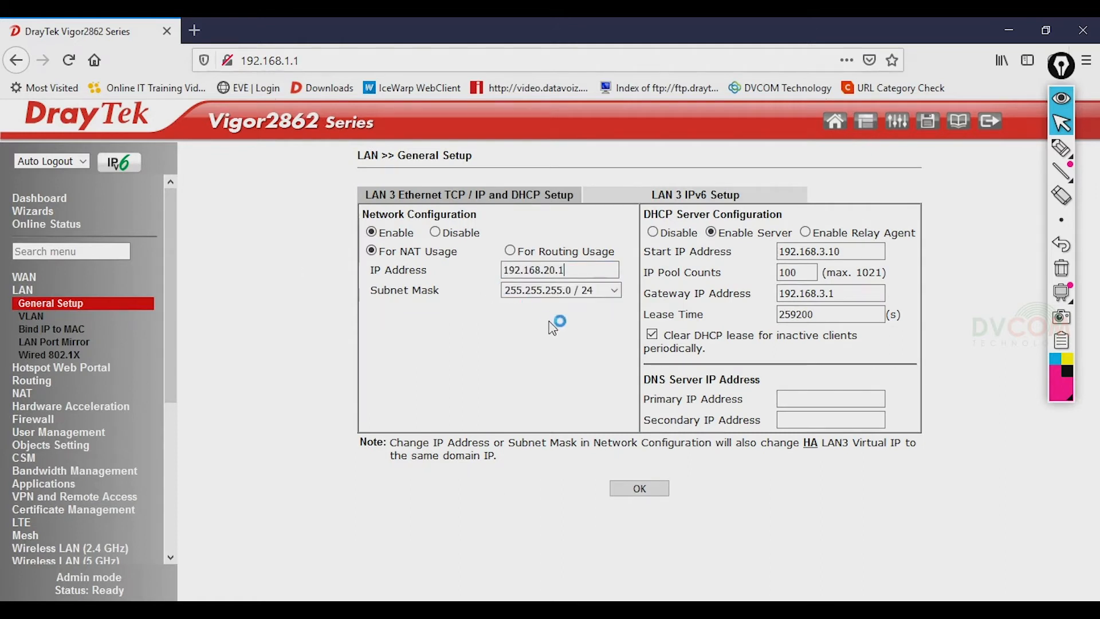
{"action": "triple_click", "coordinate": [863, 254]}
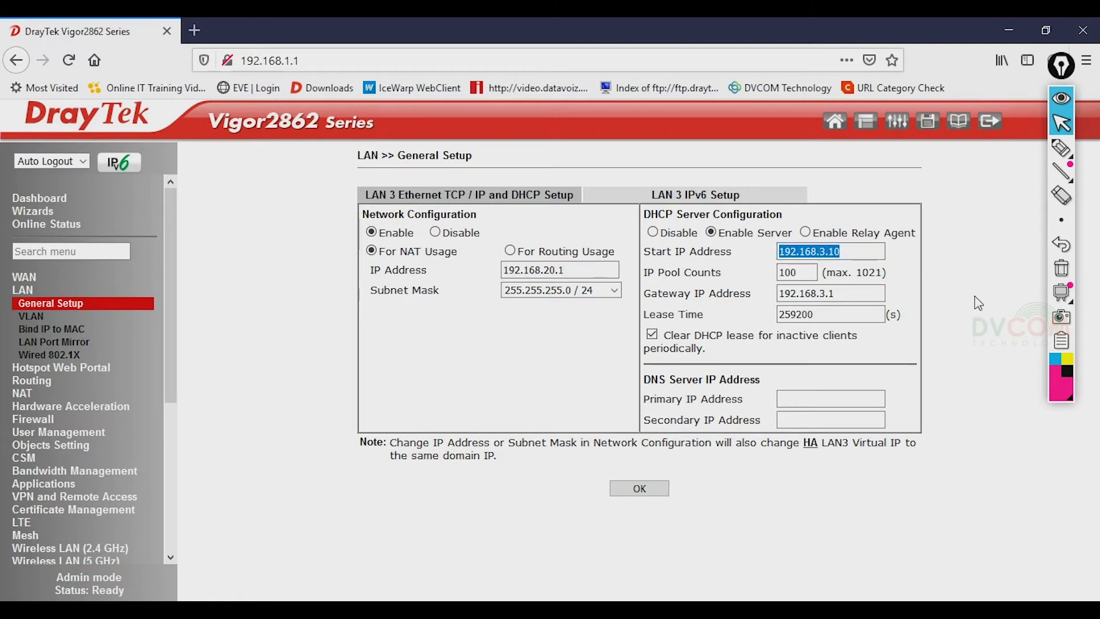
{"action": "type", "text": "192.168."}
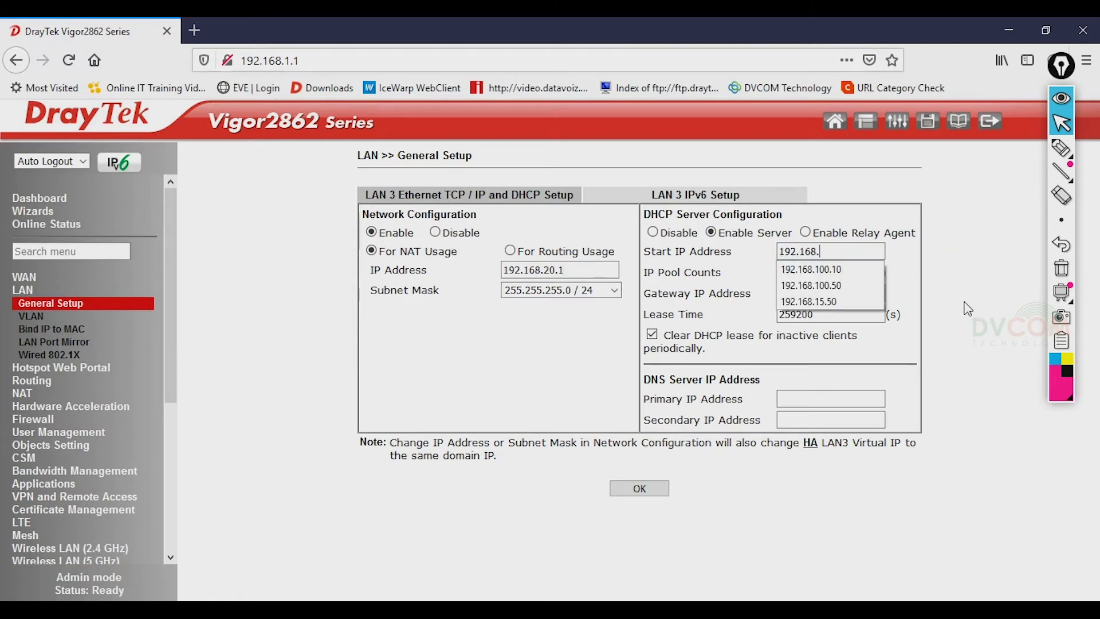
{"action": "type", "text": "20.50"}
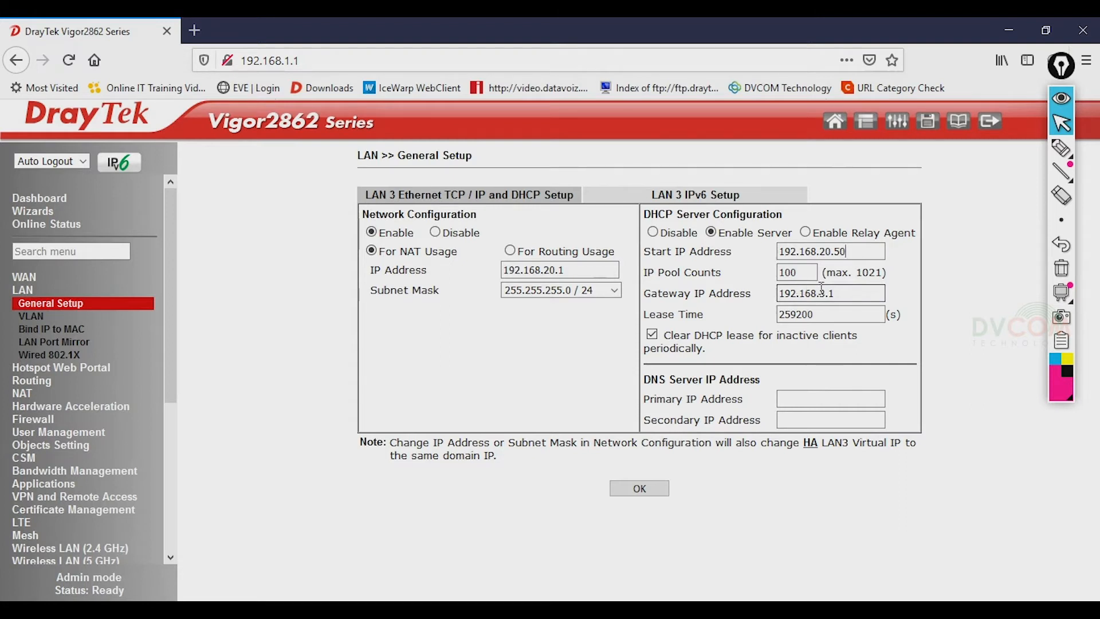
{"action": "triple_click", "coordinate": [840, 295]}
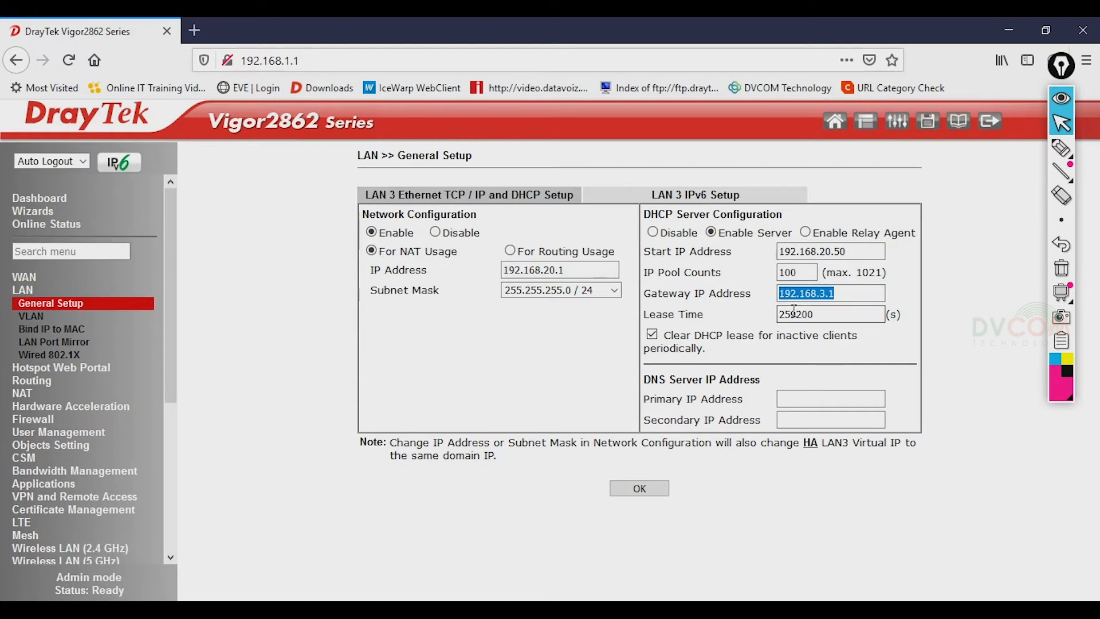
{"action": "type", "text": "192.168.2"}
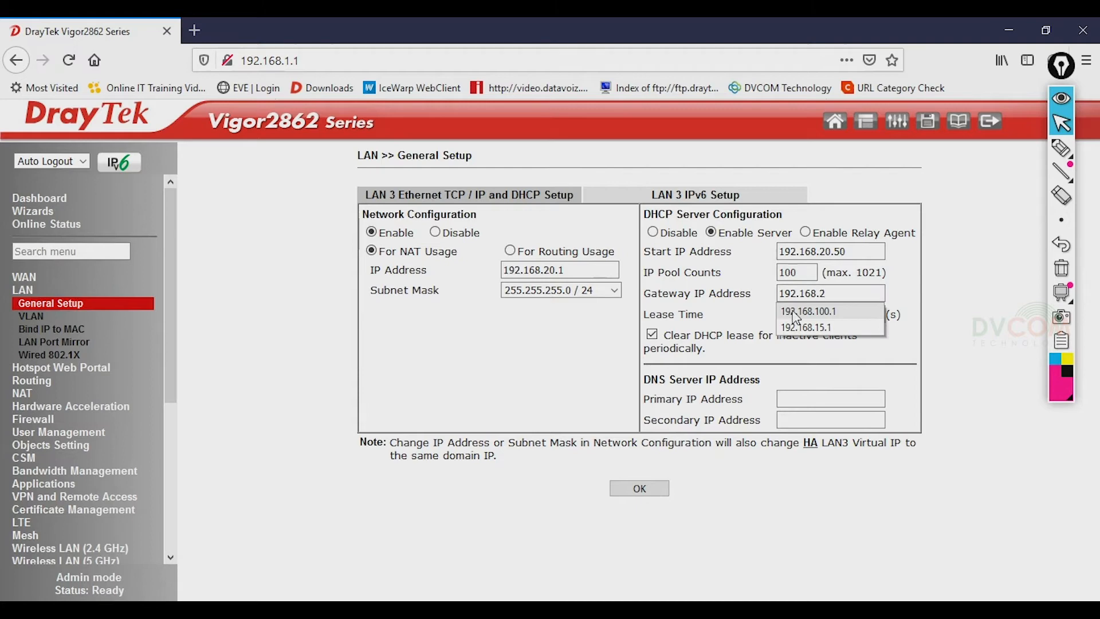
{"action": "type", "text": "0.1"}
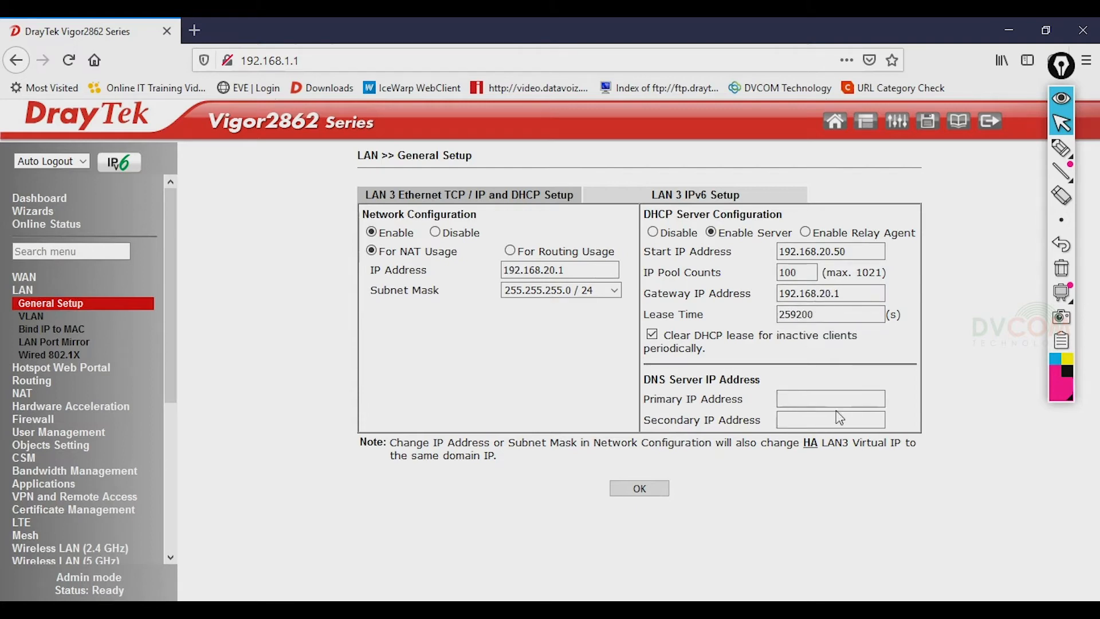
- Set LAN 3's DNS servers to 213.42.20.20 and 195.229.241.222 and submit with OK
{"action": "type", "text": "2"}
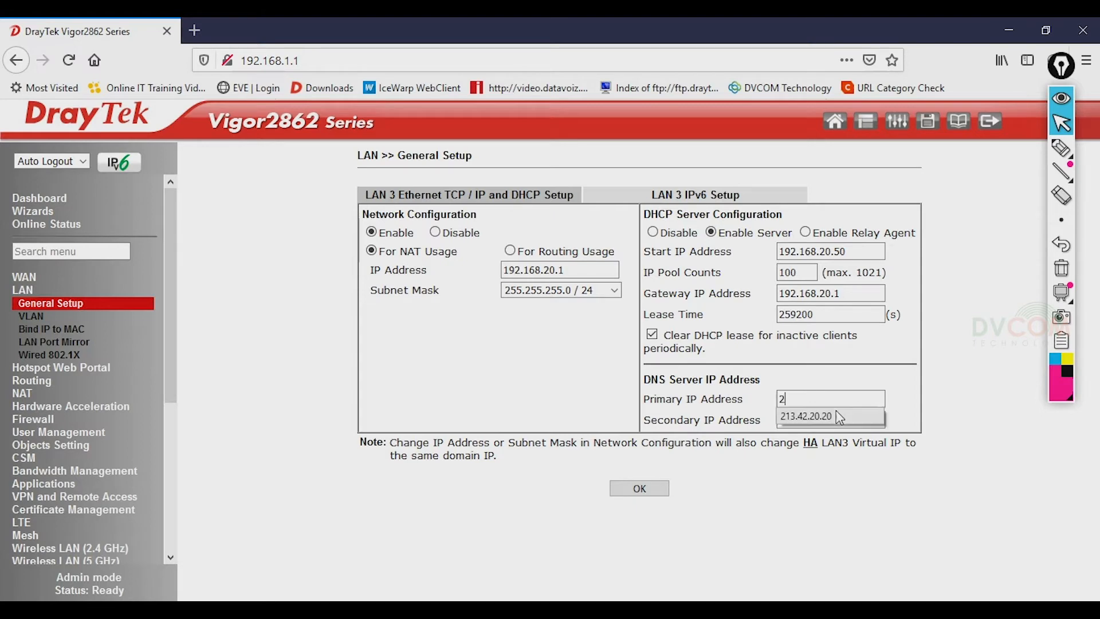
{"action": "type", "text": "13"}
{"action": "left_click", "coordinate": [836, 416]}
{"action": "left_click", "coordinate": [842, 420]}
{"action": "type", "text": "195.22"}
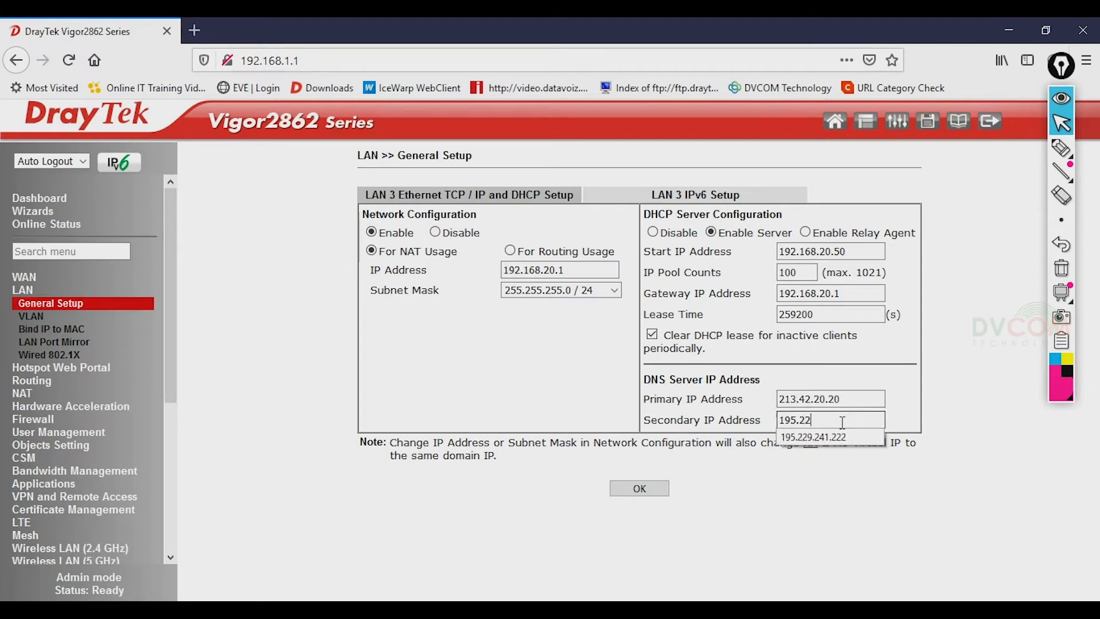
{"action": "left_click", "coordinate": [816, 437]}
{"action": "left_click", "coordinate": [644, 490]}
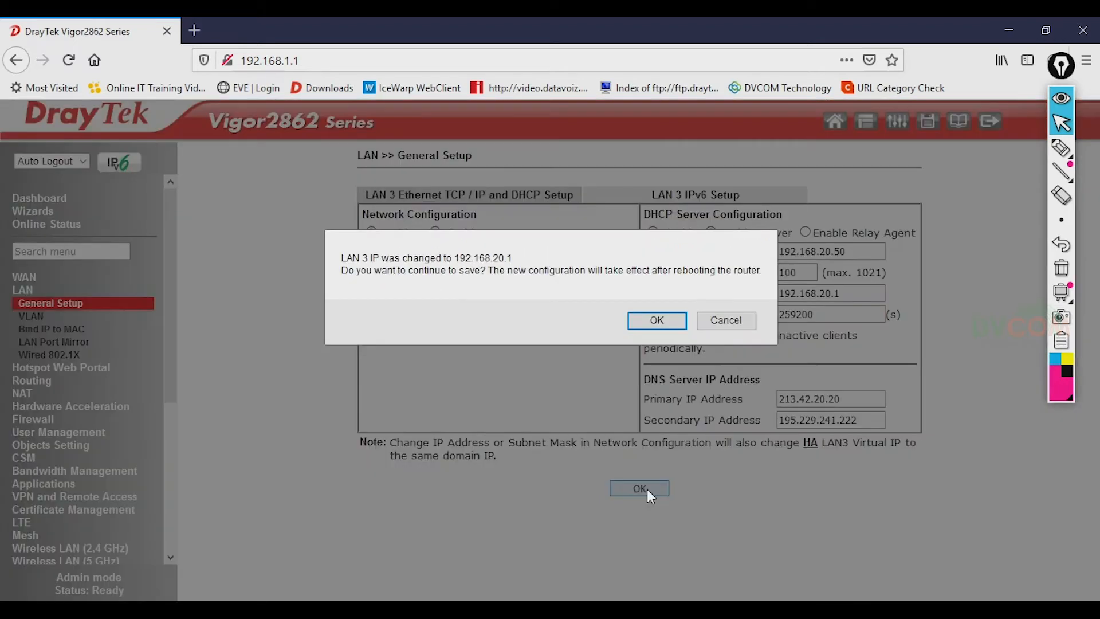
- Confirm the LAN 3 address change, reboot with the current configuration, and watch the ping window
{"action": "left_click", "coordinate": [658, 331]}
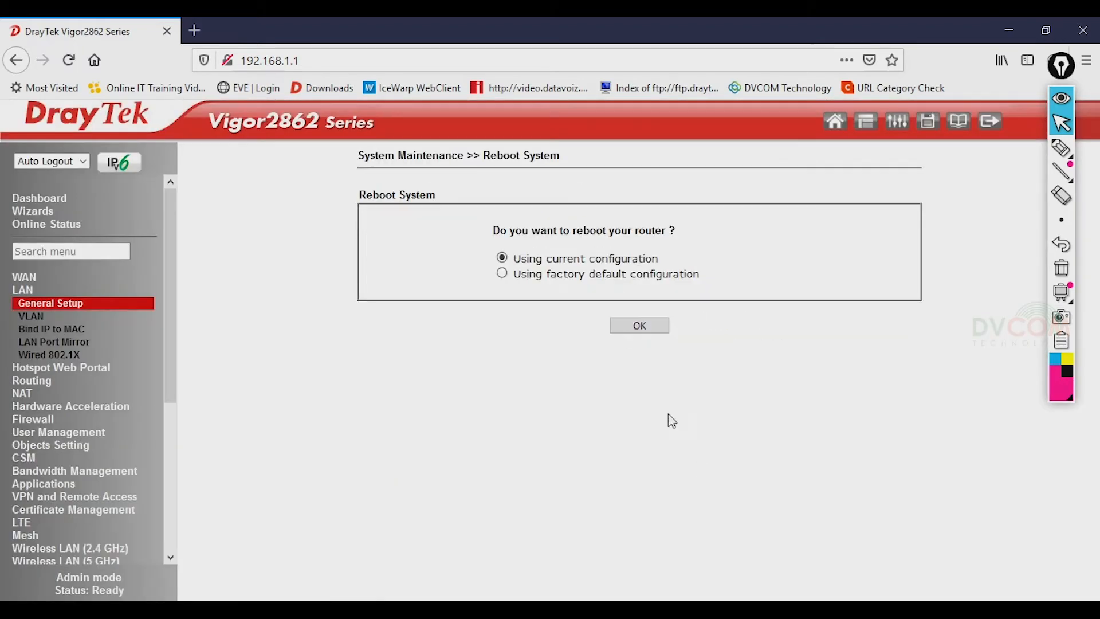
{"action": "left_click", "coordinate": [642, 326]}
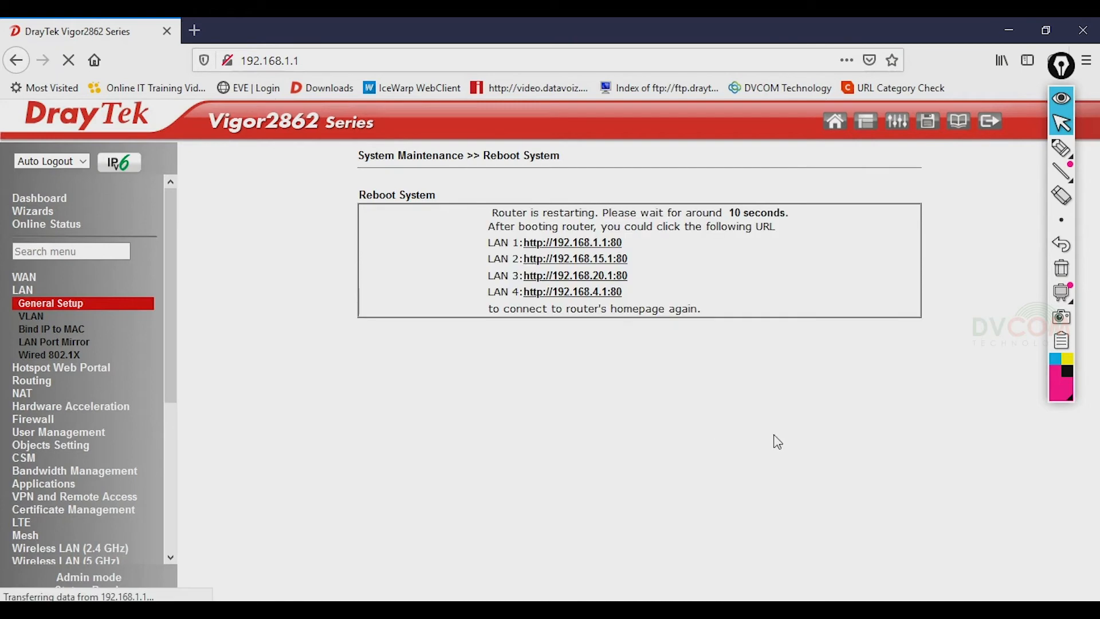
{"action": "left_click", "coordinate": [459, 609]}
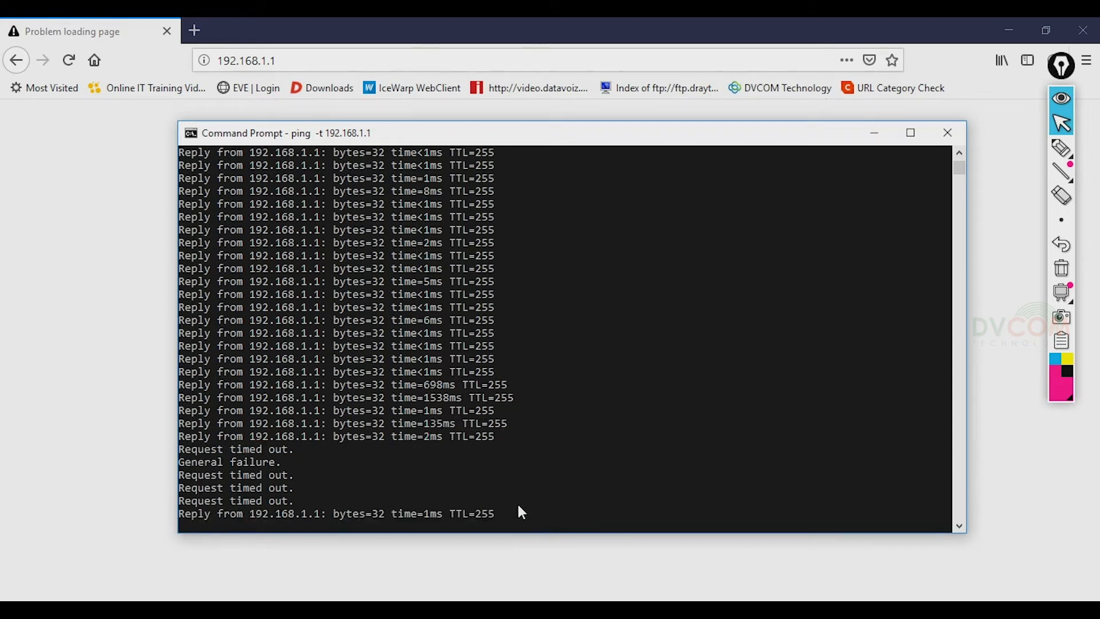
- Log back in with the admin username and password, decline saving it, and open LAN General Setup
{"action": "left_click", "coordinate": [67, 61]}
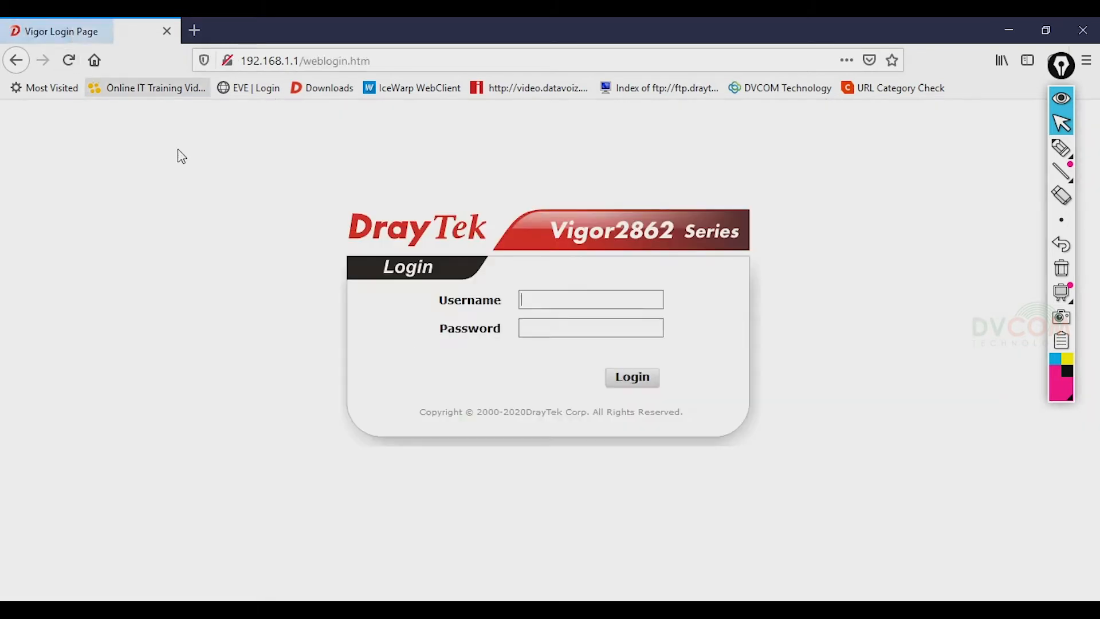
{"action": "type", "text": "admin"}
{"action": "left_click", "coordinate": [574, 328]}
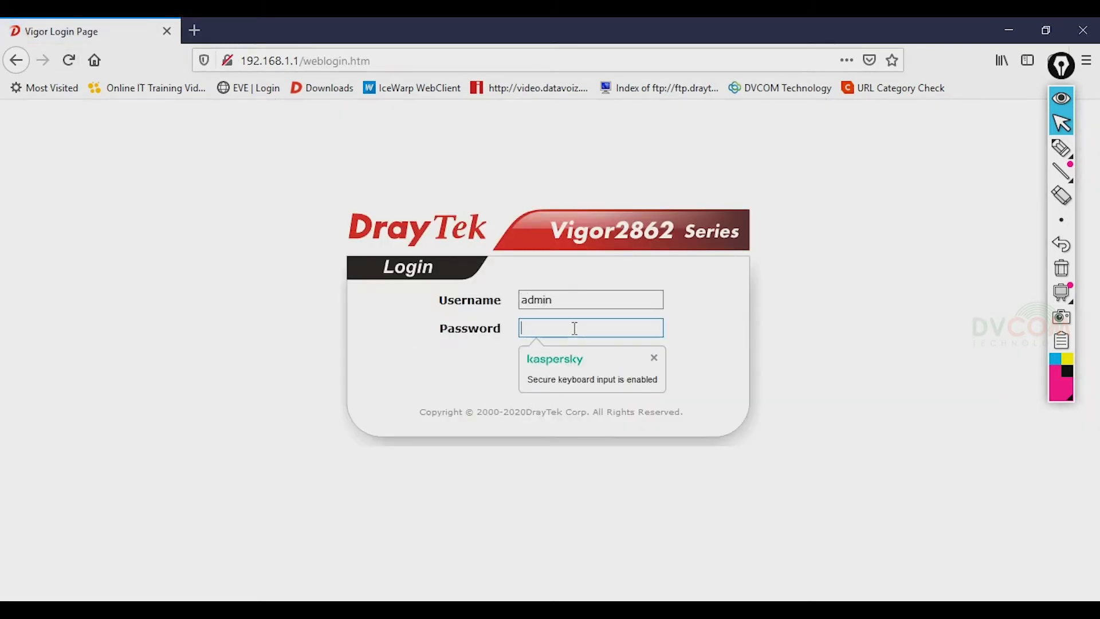
{"action": "type", "text": "•••••••••"}
{"action": "key", "text": "Return"}
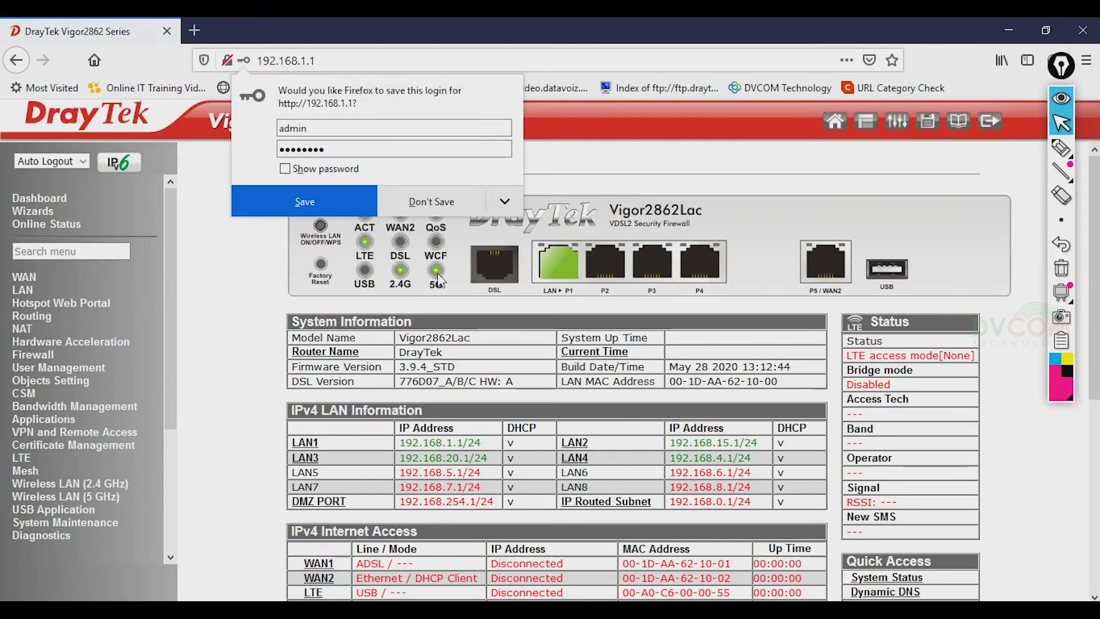
{"action": "left_click", "coordinate": [444, 204]}
{"action": "left_click", "coordinate": [24, 290]}
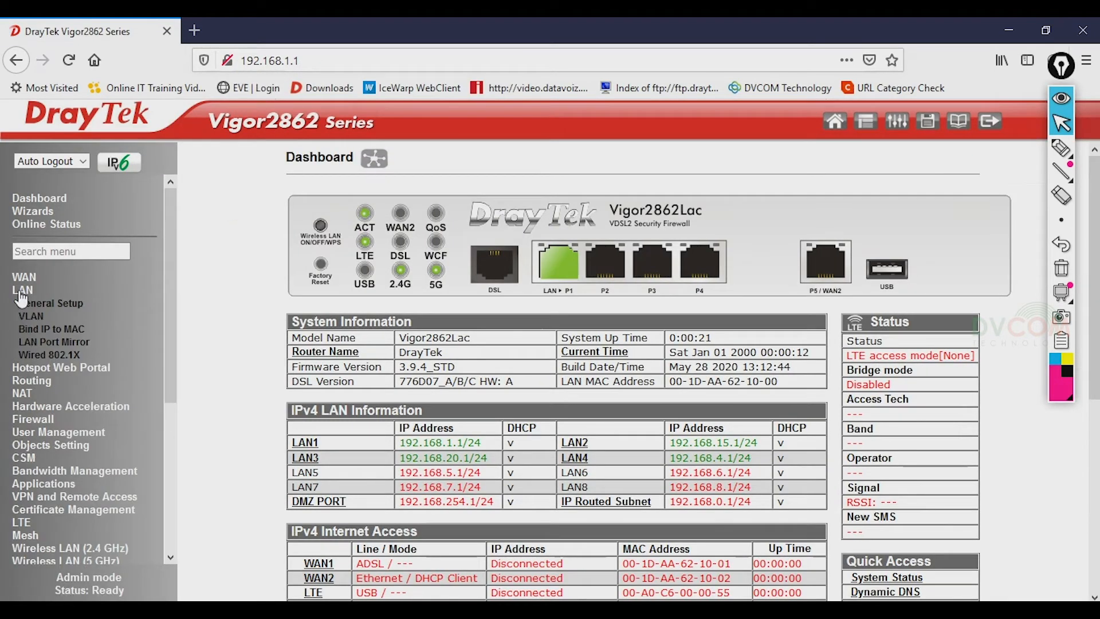
{"action": "left_click", "coordinate": [43, 303]}
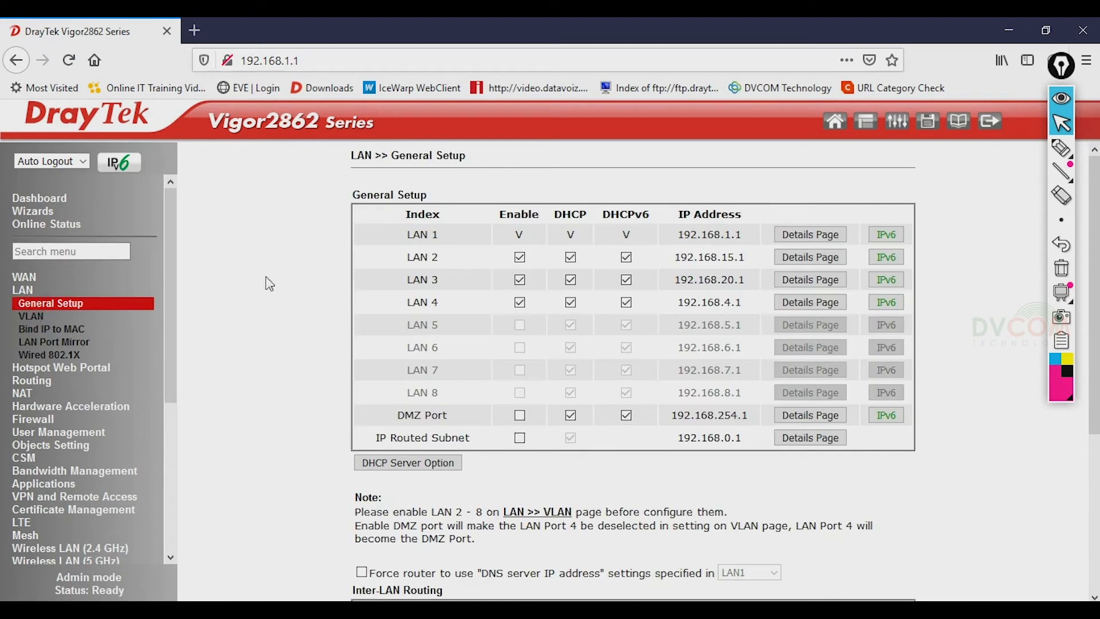
- On LAN 4's details page, set IP 192.168.25.1, DHCP start 192.168.25.50 and gateway 192.168.25.1
{"action": "left_click", "coordinate": [817, 308]}
{"action": "type", "text": "192.168."}
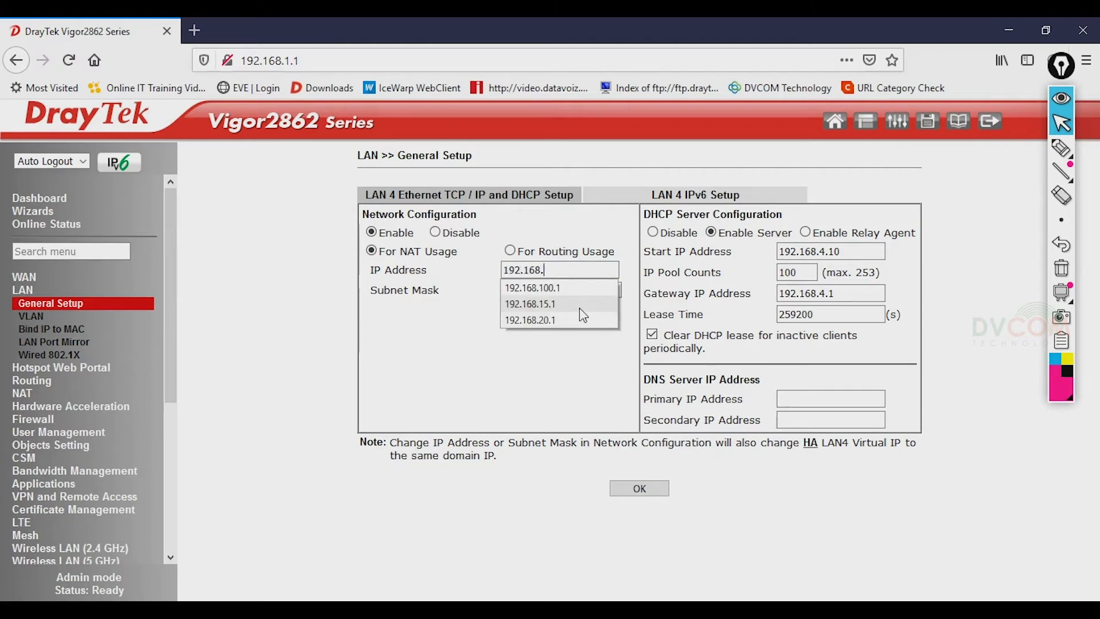
{"action": "type", "text": "25.1"}
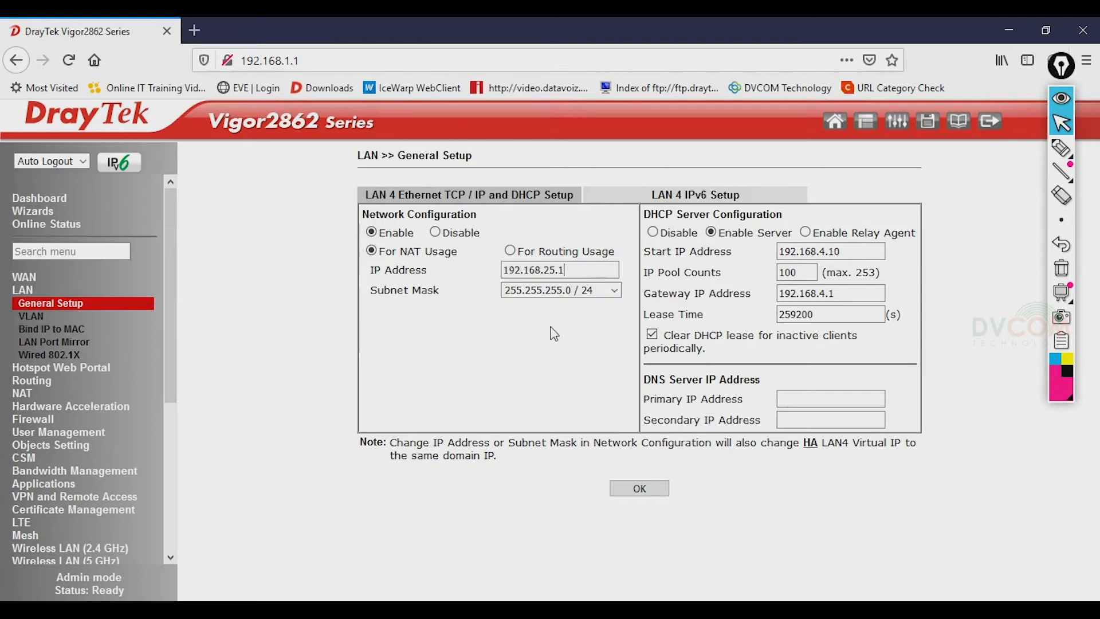
{"action": "left_click_drag", "start_coordinate": [866, 253], "coordinate": [692, 243]}
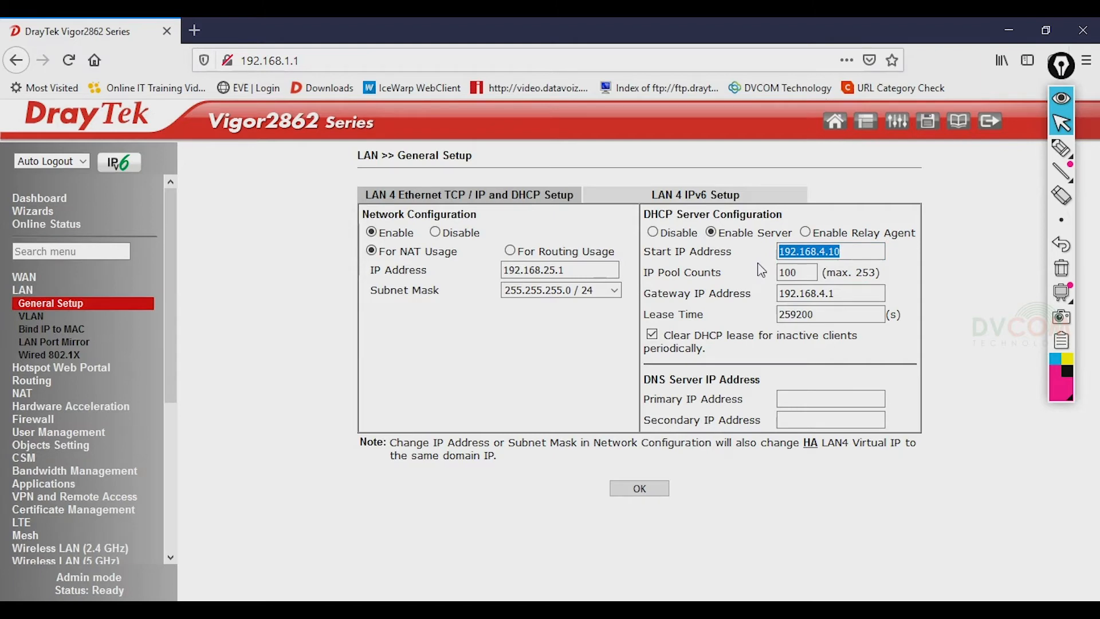
{"action": "type", "text": "192.16"}
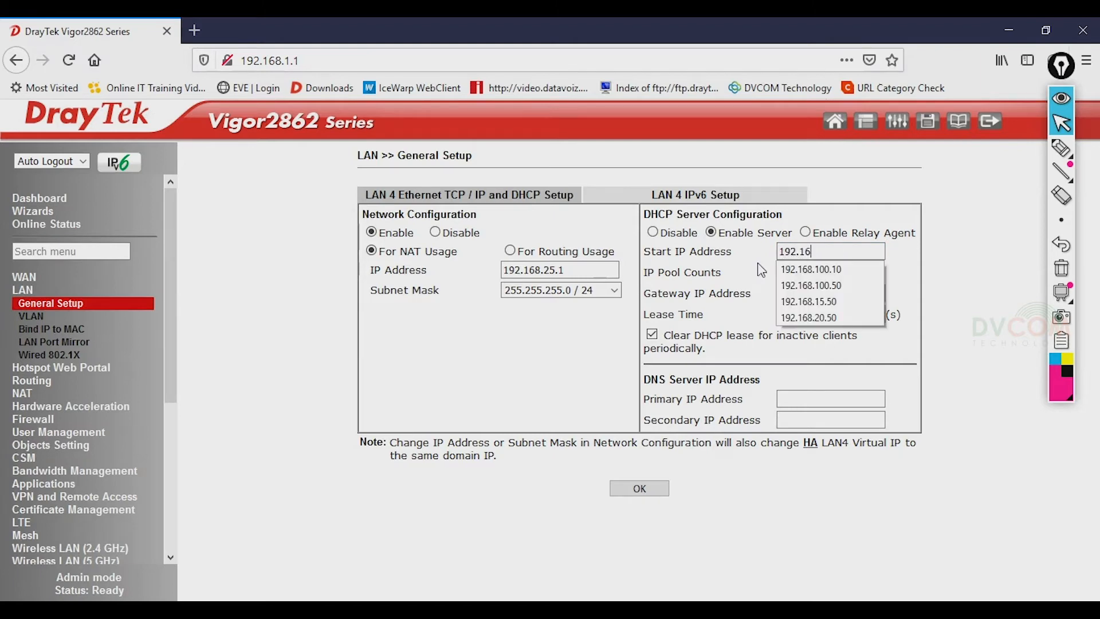
{"action": "type", "text": "8.25.50"}
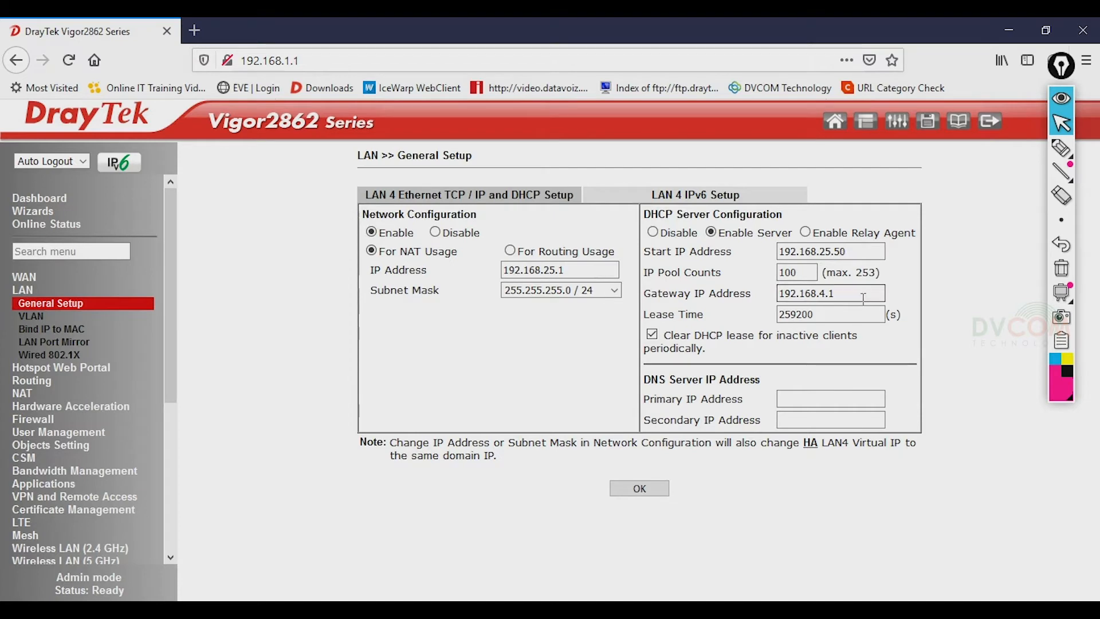
{"action": "left_click_drag", "start_coordinate": [862, 299], "coordinate": [655, 288]}
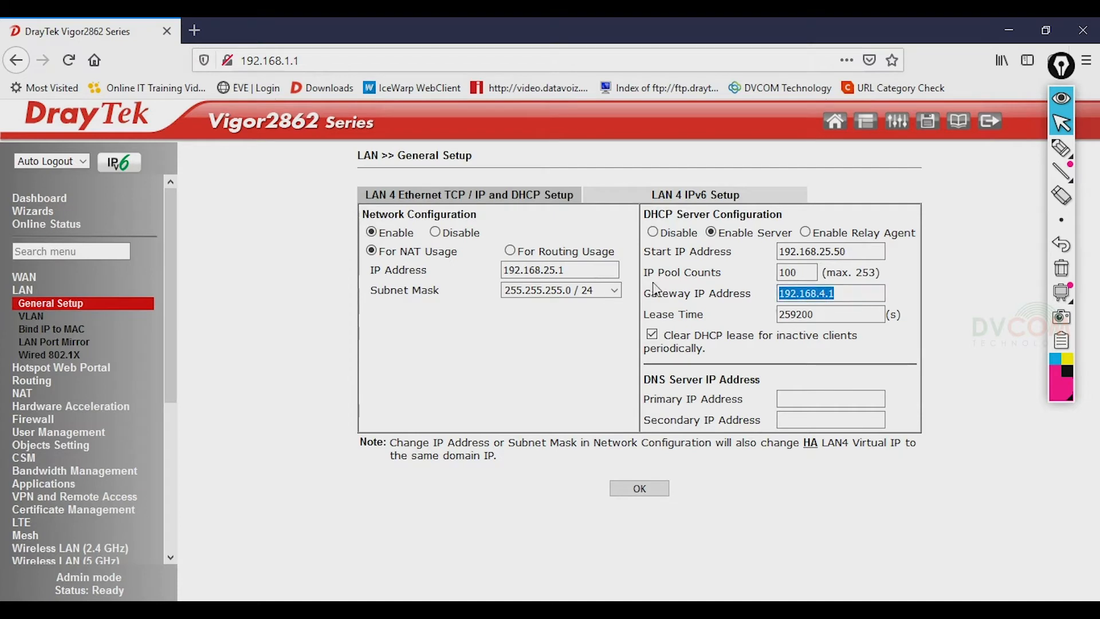
{"action": "type", "text": "192.15"}
{"action": "key", "text": "BackSpace"}
{"action": "type", "text": "68.25.1"}
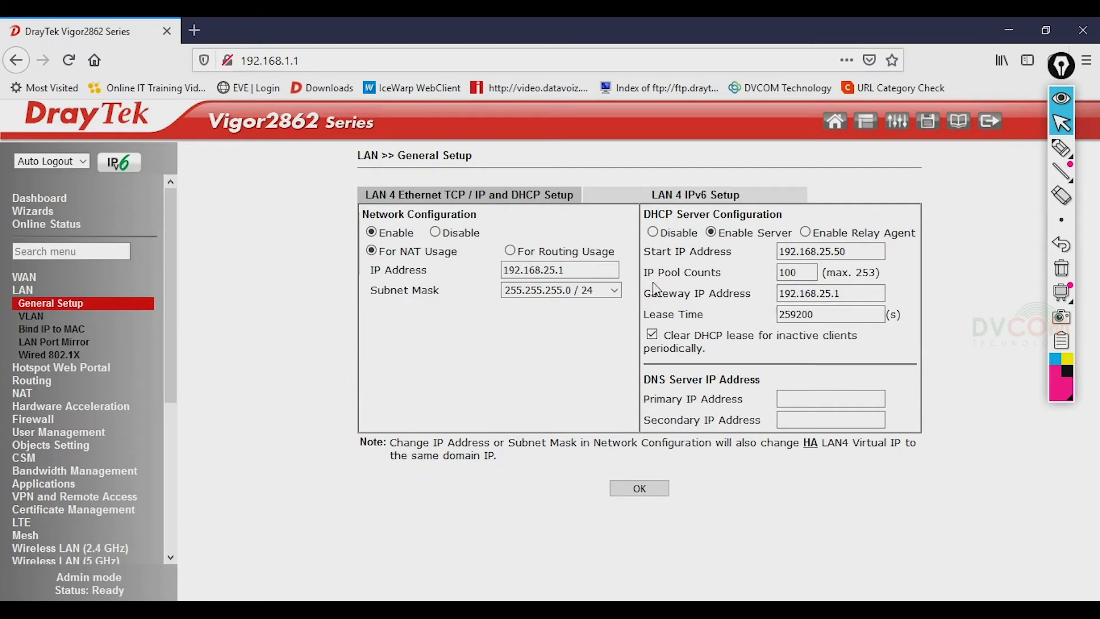
- Set LAN 4's DNS servers to 213.42.20.20 and 195.229.241.222
{"action": "left_click", "coordinate": [801, 398]}
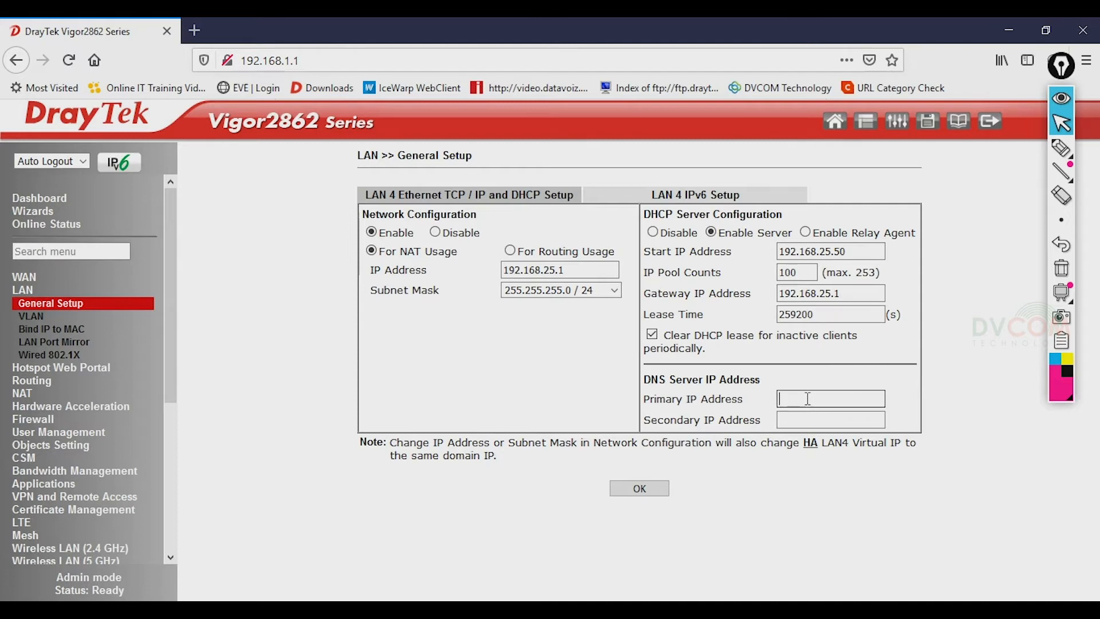
{"action": "type", "text": "21"}
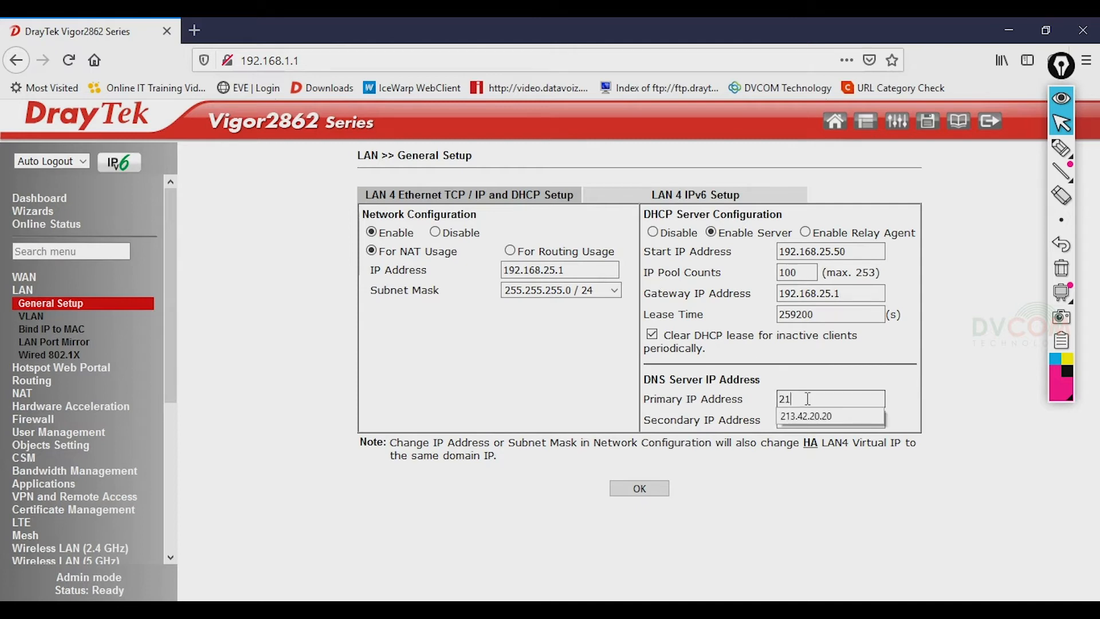
{"action": "left_click", "coordinate": [808, 416]}
{"action": "left_click", "coordinate": [810, 426]}
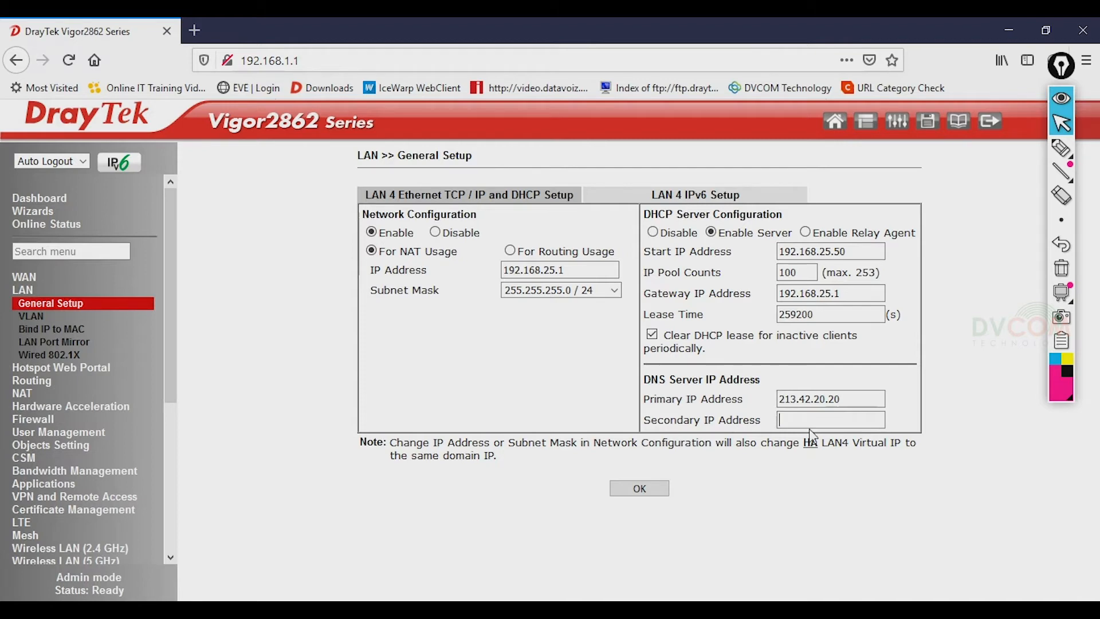
{"action": "type", "text": "195"}
{"action": "left_click", "coordinate": [812, 440]}
- Save LAN 4, confirm the address change, reboot with the current configuration, and watch the ping
{"action": "left_click", "coordinate": [640, 491]}
{"action": "left_click", "coordinate": [662, 322]}
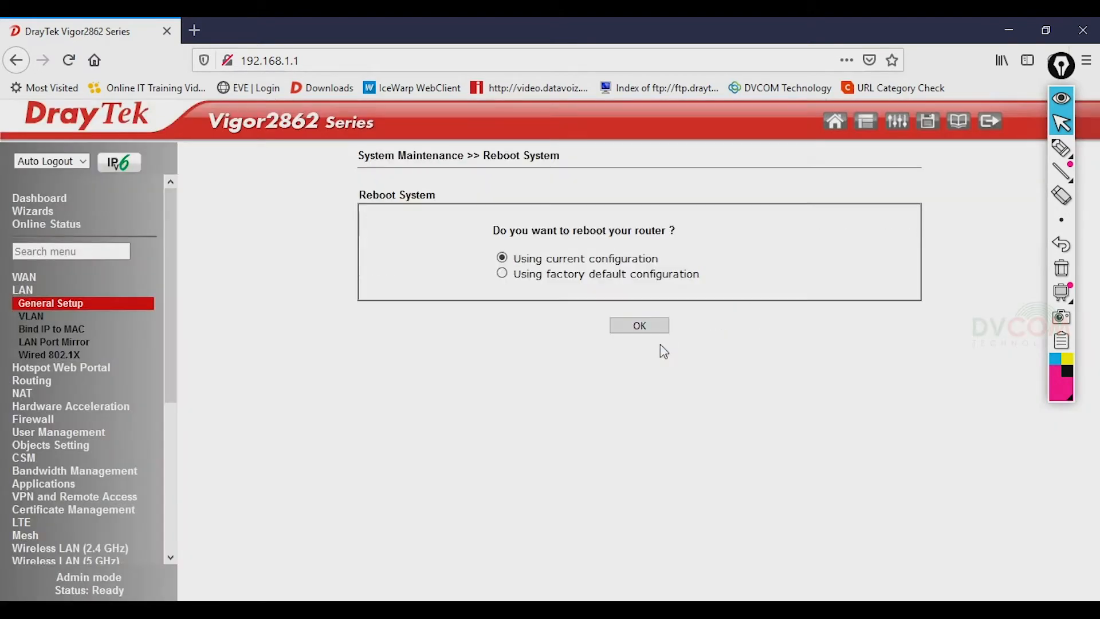
{"action": "left_click", "coordinate": [647, 328]}
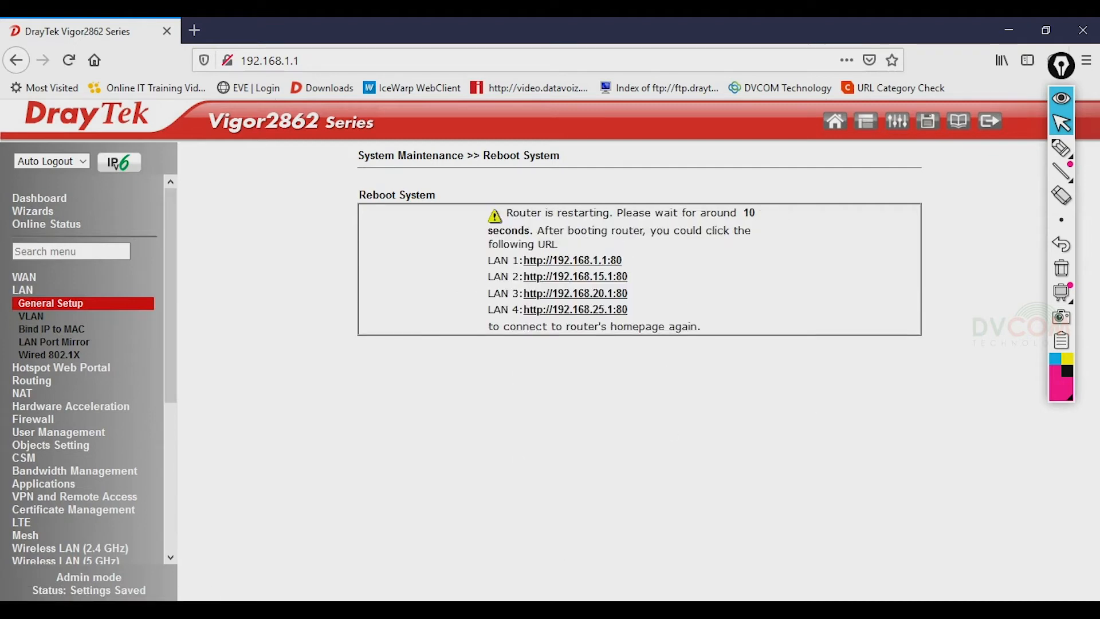
{"action": "left_click", "coordinate": [461, 609]}
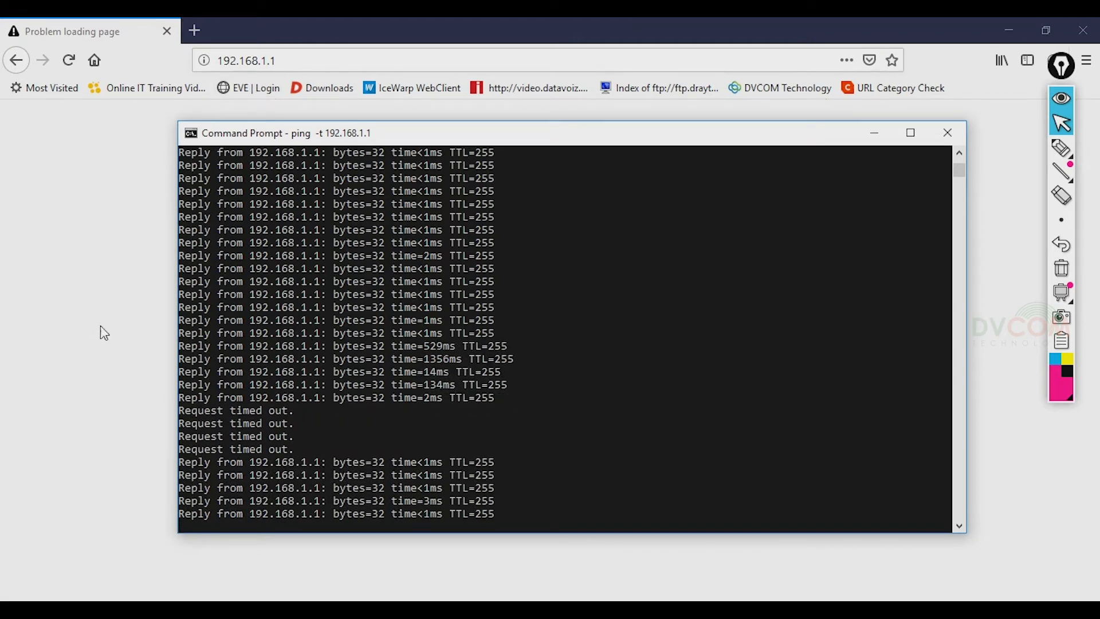
- Hide the ping window, reload, and log in with the admin username and corrected password, declining to save it
{"action": "left_click", "coordinate": [113, 309]}
{"action": "left_click", "coordinate": [68, 60]}
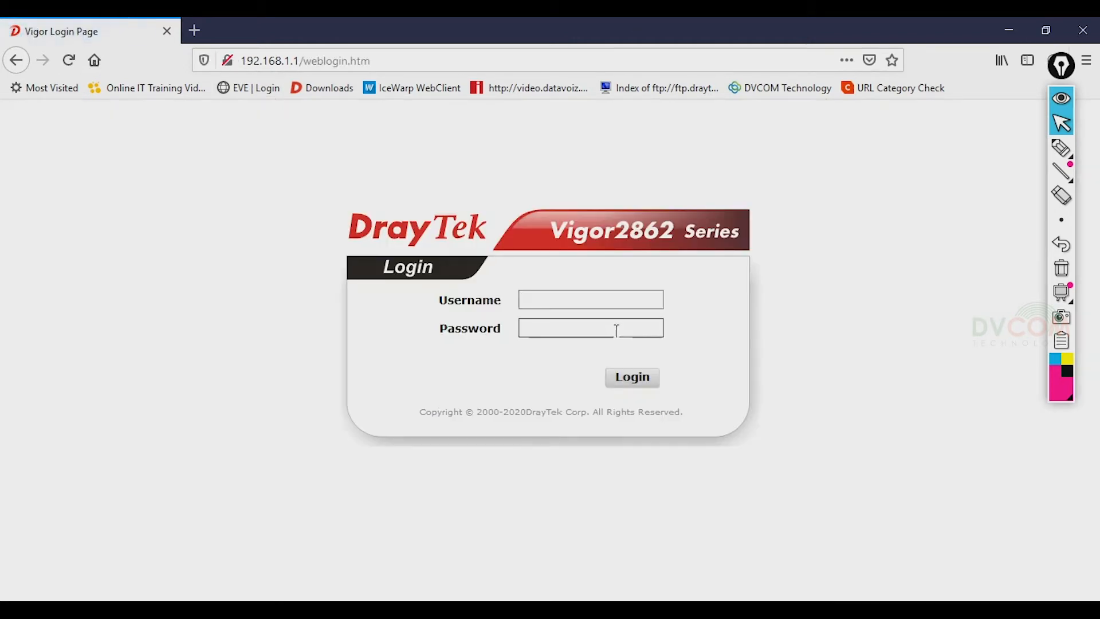
{"action": "key", "text": "Tab"}
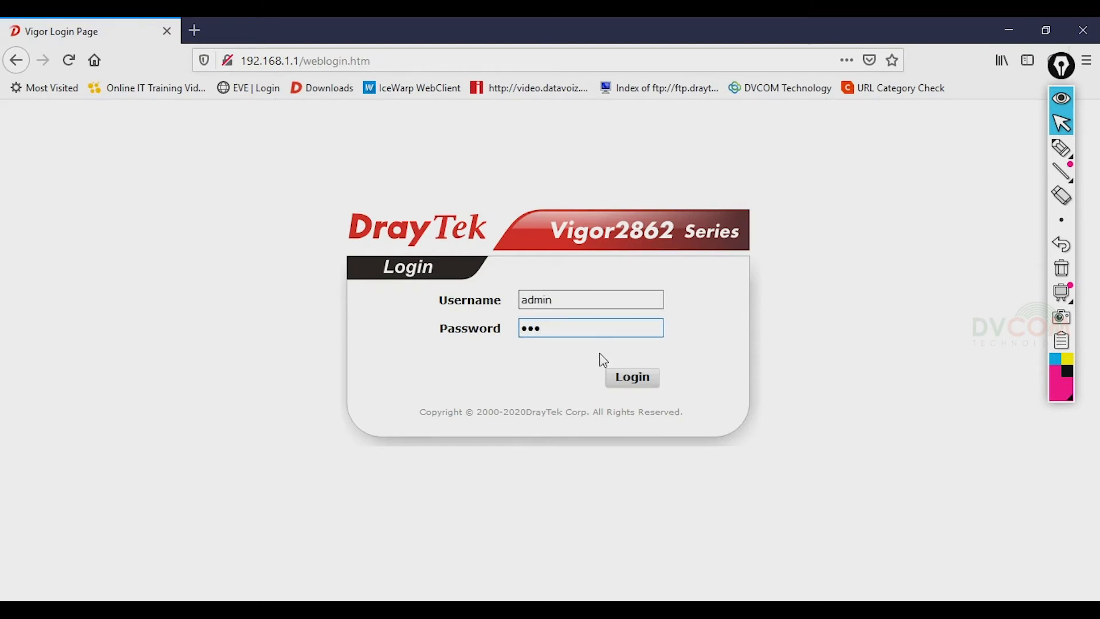
{"action": "key", "text": "Return"}
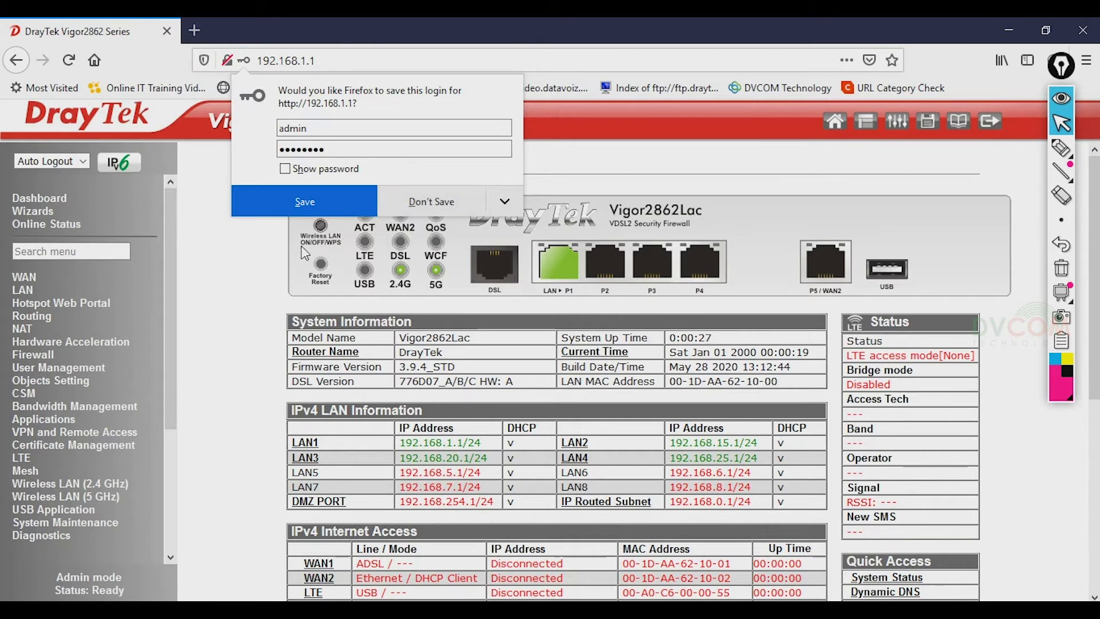
{"action": "left_click", "coordinate": [231, 284]}
- Check LAN General Setup lists LAN 2–4 at 192.168.15.1, 192.168.20.1 and 192.168.25.1, then return to Dashboard
{"action": "left_click", "coordinate": [24, 291]}
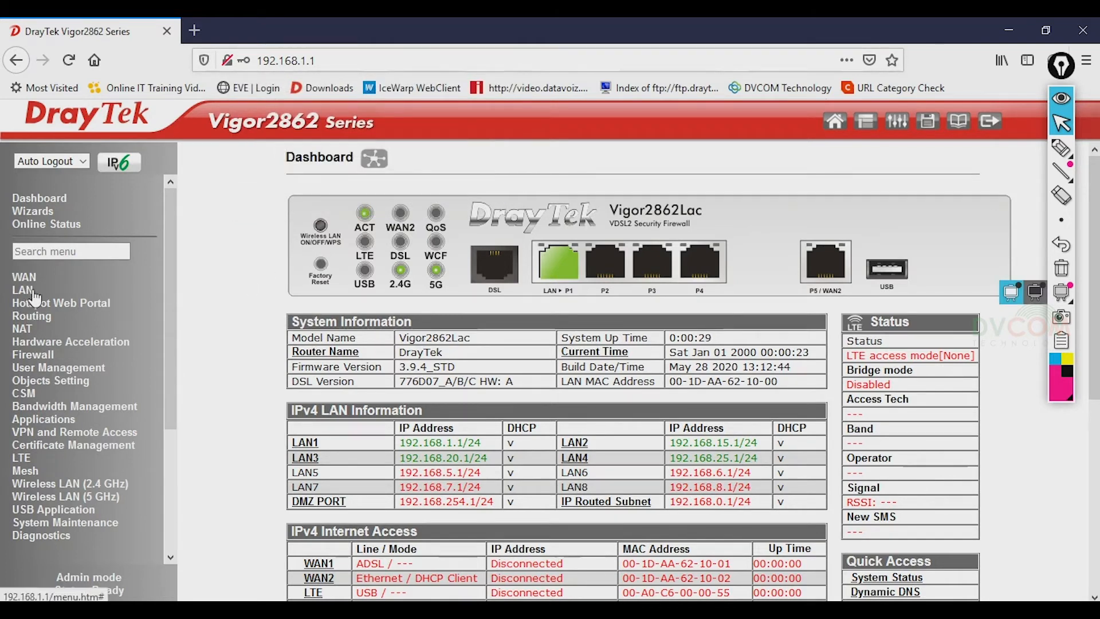
{"action": "left_click", "coordinate": [46, 302]}
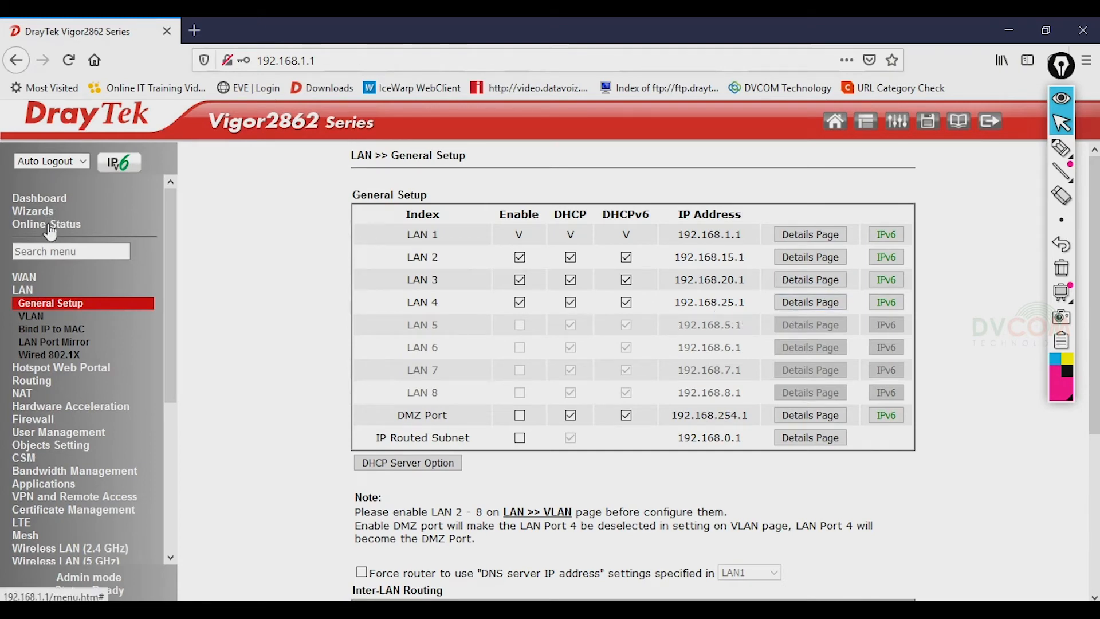
{"action": "left_click", "coordinate": [50, 201]}
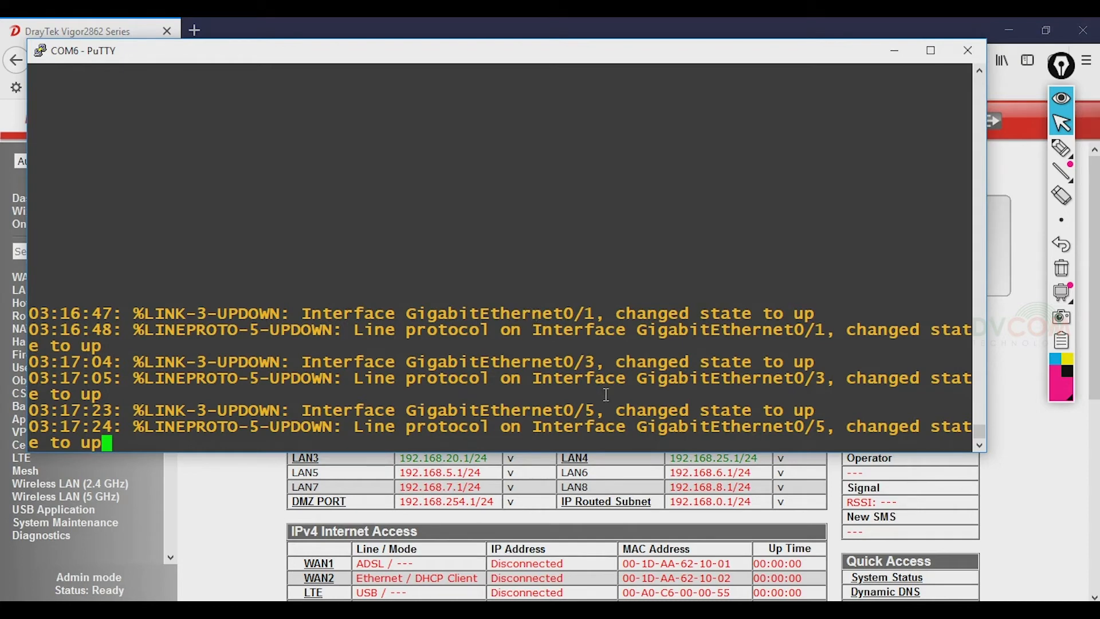
- Draw Epic Pen boxes on the console grouping switch ports 1,2, 3,4 and 5,6
{"action": "left_click", "coordinate": [1062, 148]}
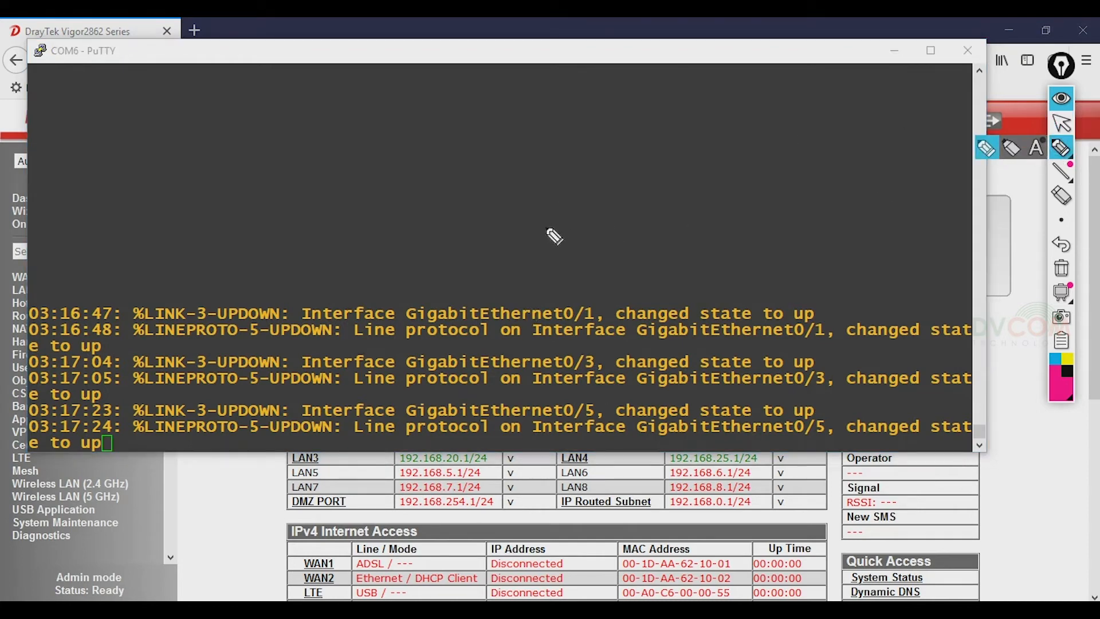
{"action": "left_click_drag", "start_coordinate": [540, 235], "coordinate": [551, 256]}
{"action": "mouse_move", "coordinate": [563, 234]}
{"action": "left_mouse_down"}
{"action": "mouse_move", "coordinate": [584, 236]}
{"action": "mouse_move", "coordinate": [541, 269]}
{"action": "left_mouse_up"}
{"action": "left_click_drag", "start_coordinate": [528, 206], "coordinate": [540, 215]}
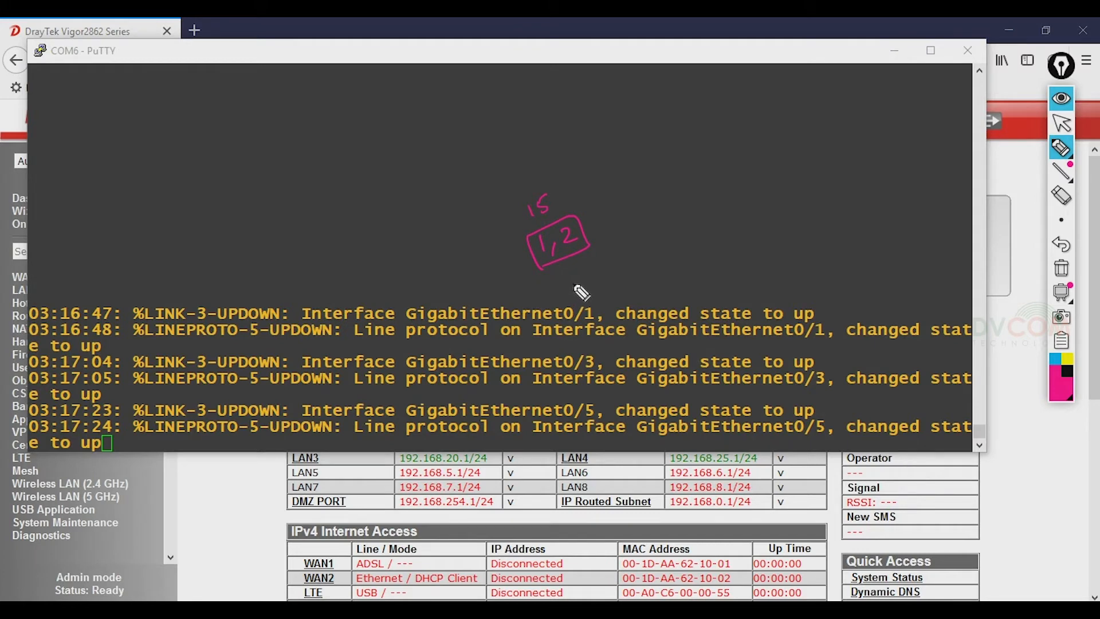
{"action": "mouse_move", "coordinate": [611, 203]}
{"action": "left_mouse_down"}
{"action": "mouse_move", "coordinate": [618, 227]}
{"action": "mouse_move", "coordinate": [672, 207]}
{"action": "mouse_move", "coordinate": [624, 227]}
{"action": "mouse_move", "coordinate": [647, 214]}
{"action": "left_mouse_up"}
{"action": "mouse_move", "coordinate": [619, 169]}
{"action": "left_mouse_down"}
{"action": "mouse_move", "coordinate": [630, 179]}
{"action": "mouse_move", "coordinate": [638, 168]}
{"action": "left_mouse_up"}
{"action": "mouse_move", "coordinate": [701, 181]}
{"action": "left_mouse_down"}
{"action": "mouse_move", "coordinate": [755, 186]}
{"action": "mouse_move", "coordinate": [710, 195]}
{"action": "mouse_move", "coordinate": [723, 167]}
{"action": "mouse_move", "coordinate": [722, 184]}
{"action": "left_mouse_up"}
{"action": "left_click_drag", "start_coordinate": [691, 138], "coordinate": [701, 146]}
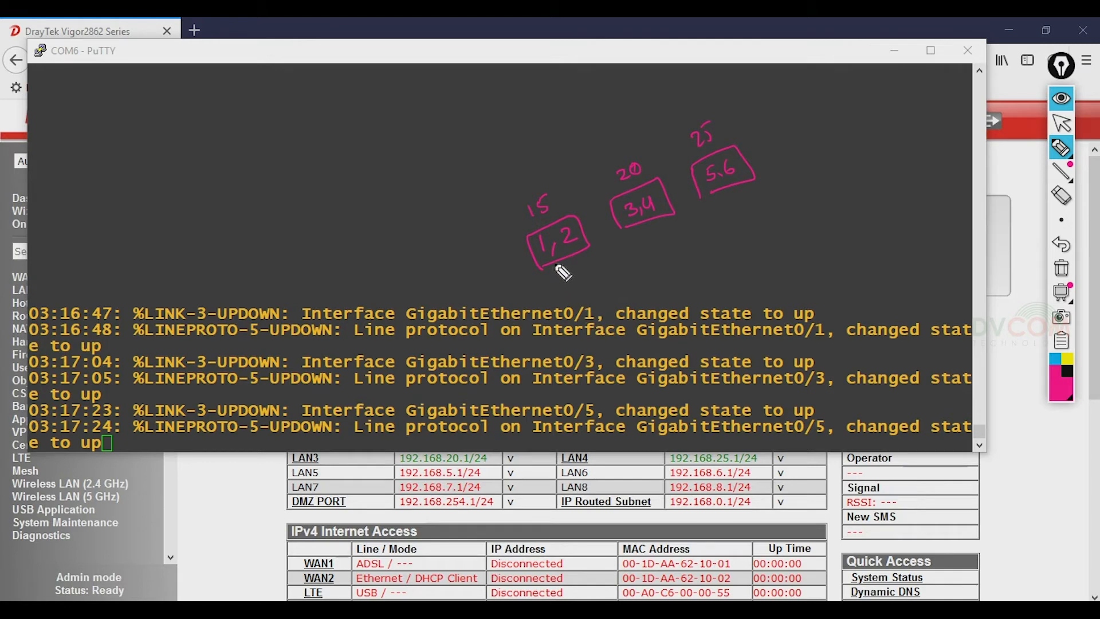
- Draw lines linking the port-group boxes to router ports P2 and P4, with port labels
{"action": "mouse_move", "coordinate": [554, 266]}
{"action": "left_mouse_down"}
{"action": "mouse_move", "coordinate": [575, 298]}
{"action": "mouse_move", "coordinate": [590, 293]}
{"action": "mouse_move", "coordinate": [587, 306]}
{"action": "left_mouse_up"}
{"action": "mouse_move", "coordinate": [639, 225]}
{"action": "left_mouse_down"}
{"action": "mouse_move", "coordinate": [656, 269]}
{"action": "mouse_move", "coordinate": [666, 252]}
{"action": "left_mouse_up"}
{"action": "left_click_drag", "start_coordinate": [733, 226], "coordinate": [733, 237]}
{"action": "left_click_drag", "start_coordinate": [732, 224], "coordinate": [735, 231]}
{"action": "left_click_drag", "start_coordinate": [746, 220], "coordinate": [751, 234]}
{"action": "mouse_move", "coordinate": [735, 214]}
{"action": "left_mouse_down"}
{"action": "mouse_move", "coordinate": [728, 222]}
{"action": "mouse_move", "coordinate": [728, 213]}
{"action": "left_mouse_up"}
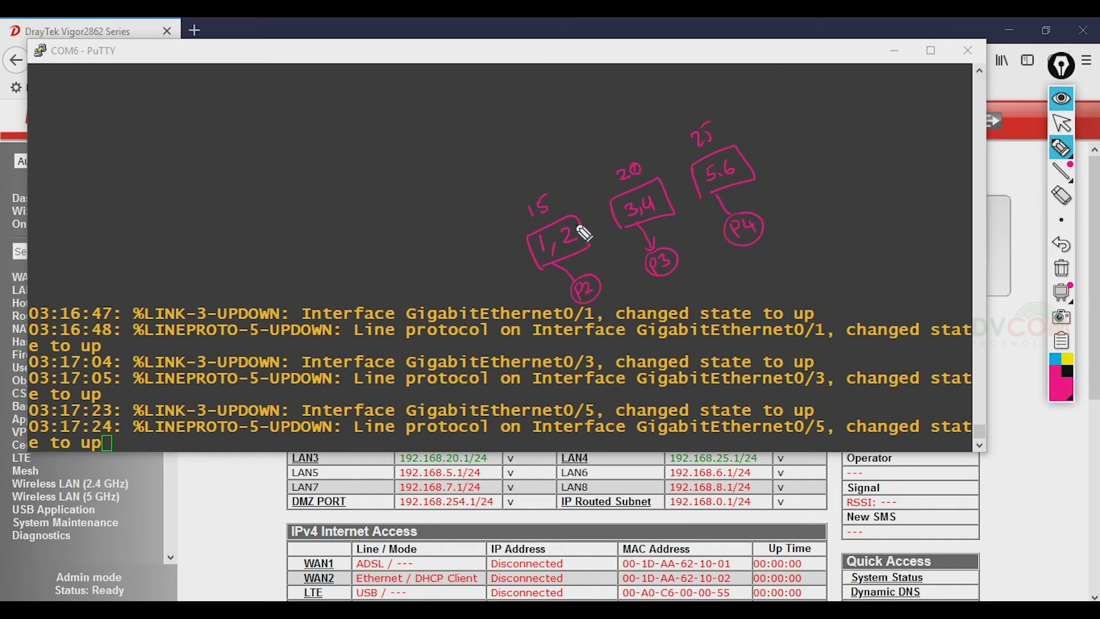
{"action": "mouse_move", "coordinate": [567, 216]}
{"action": "left_mouse_down"}
{"action": "mouse_move", "coordinate": [569, 167]}
{"action": "mouse_move", "coordinate": [585, 174]}
{"action": "mouse_move", "coordinate": [644, 119]}
{"action": "mouse_move", "coordinate": [666, 129]}
{"action": "left_mouse_up"}
{"action": "mouse_move", "coordinate": [730, 150]}
{"action": "left_mouse_down"}
{"action": "mouse_move", "coordinate": [757, 100]}
{"action": "mouse_move", "coordinate": [775, 98]}
{"action": "mouse_move", "coordinate": [770, 117]}
{"action": "left_mouse_up"}
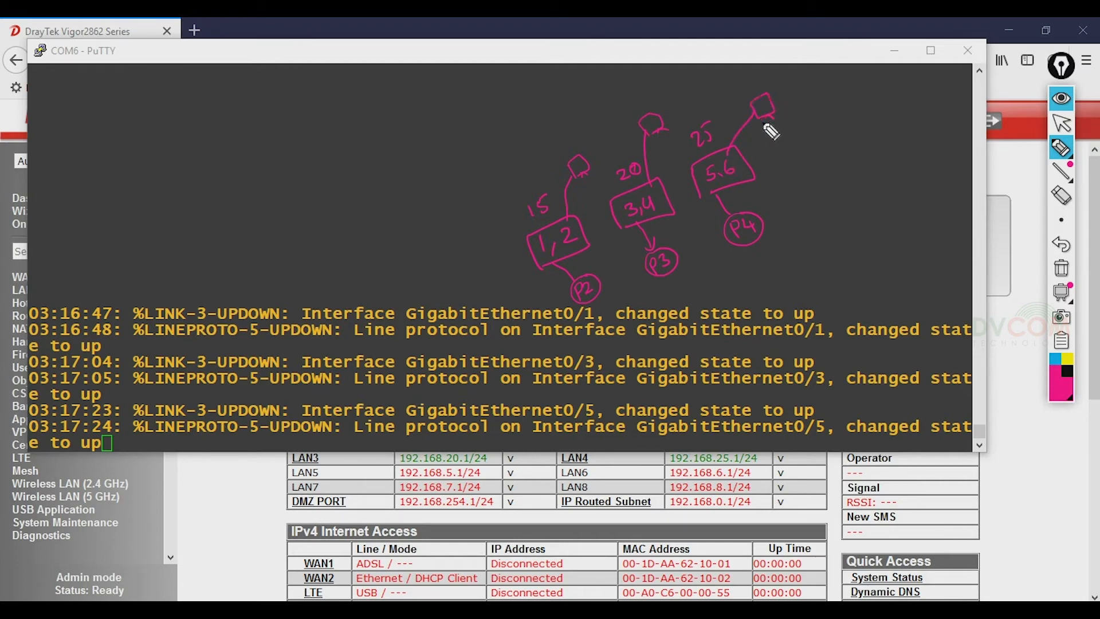
{"action": "left_click_drag", "start_coordinate": [587, 292], "coordinate": [584, 282]}
- Clear the ink, return Epic Pen to the cursor, and minimize PuTTY
{"action": "left_click", "coordinate": [1060, 268]}
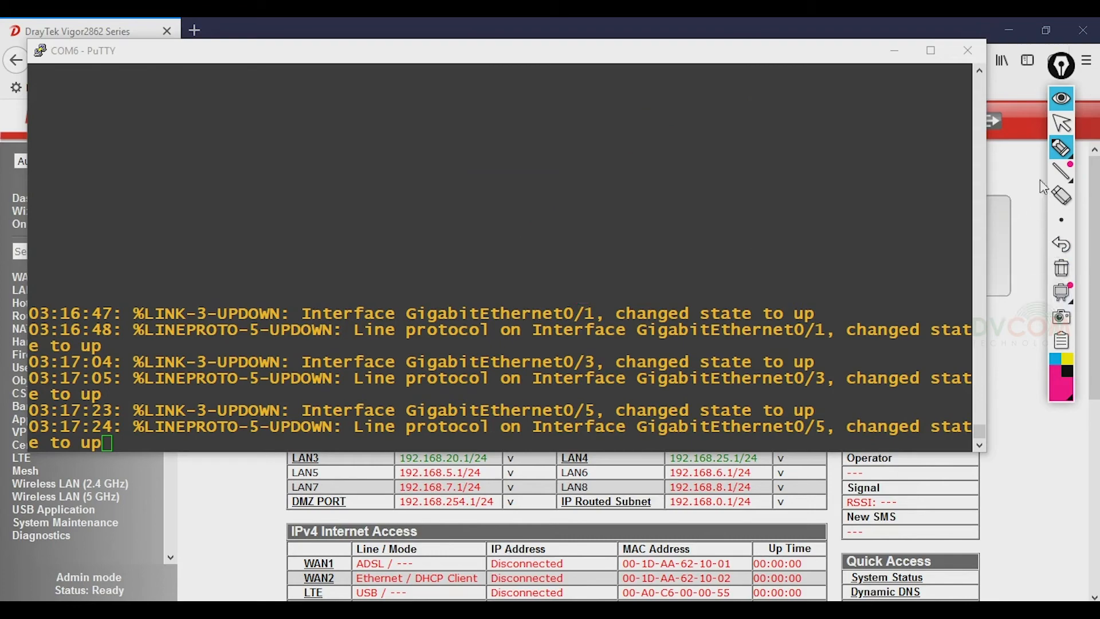
{"action": "left_click", "coordinate": [1061, 122]}
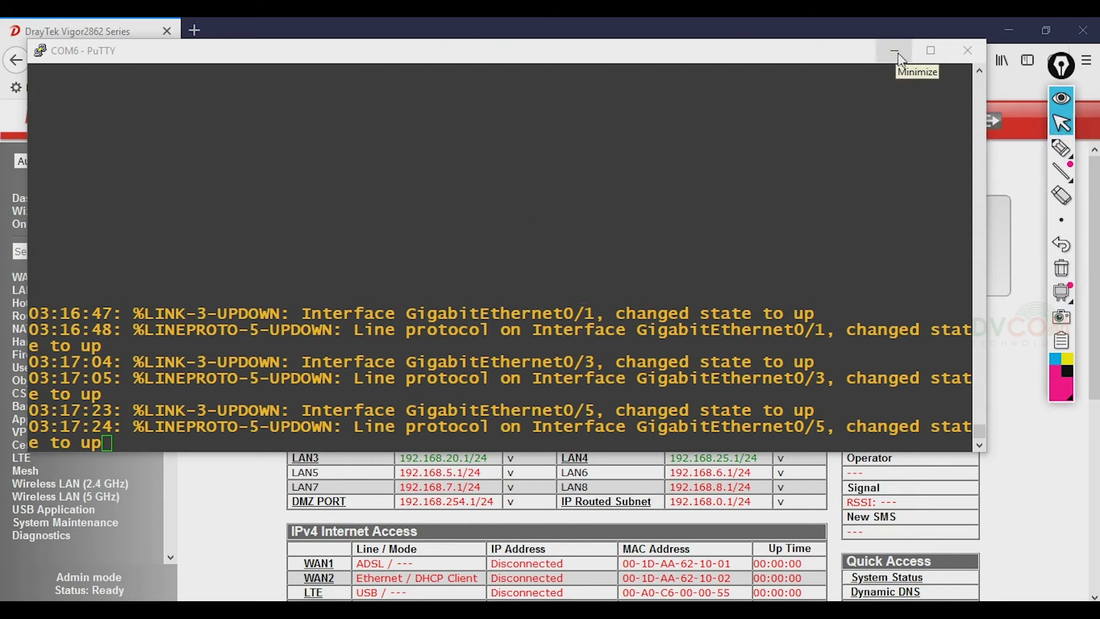
{"action": "left_click", "coordinate": [895, 53]}
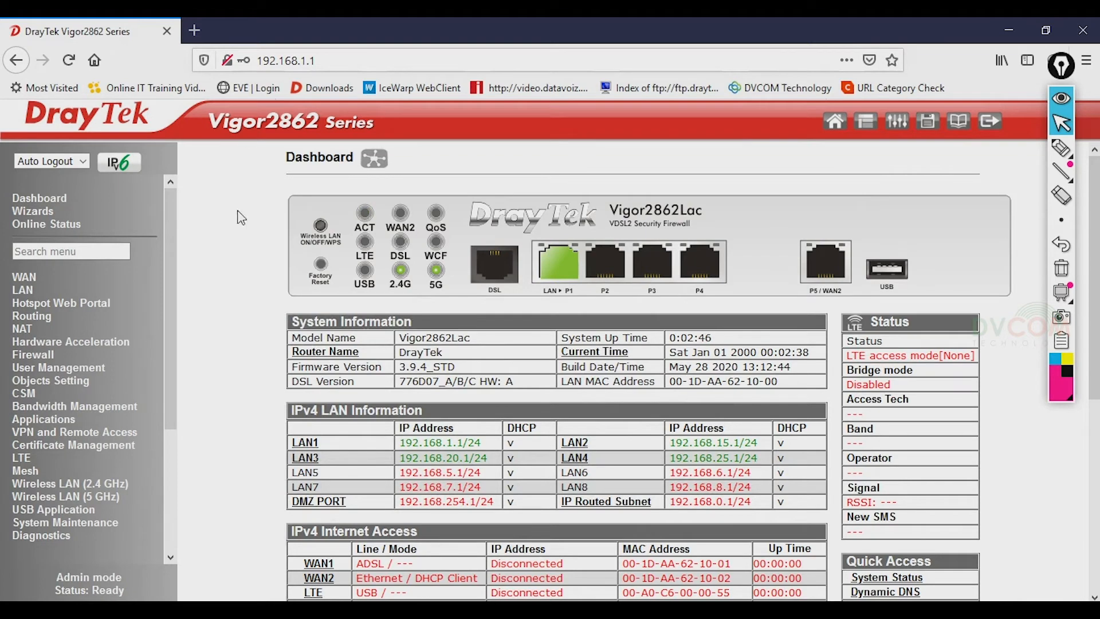
- Refresh the Dashboard and annotate the LAN port icons with VLAN numbers and an Admin note on P1
{"action": "left_click", "coordinate": [52, 198]}
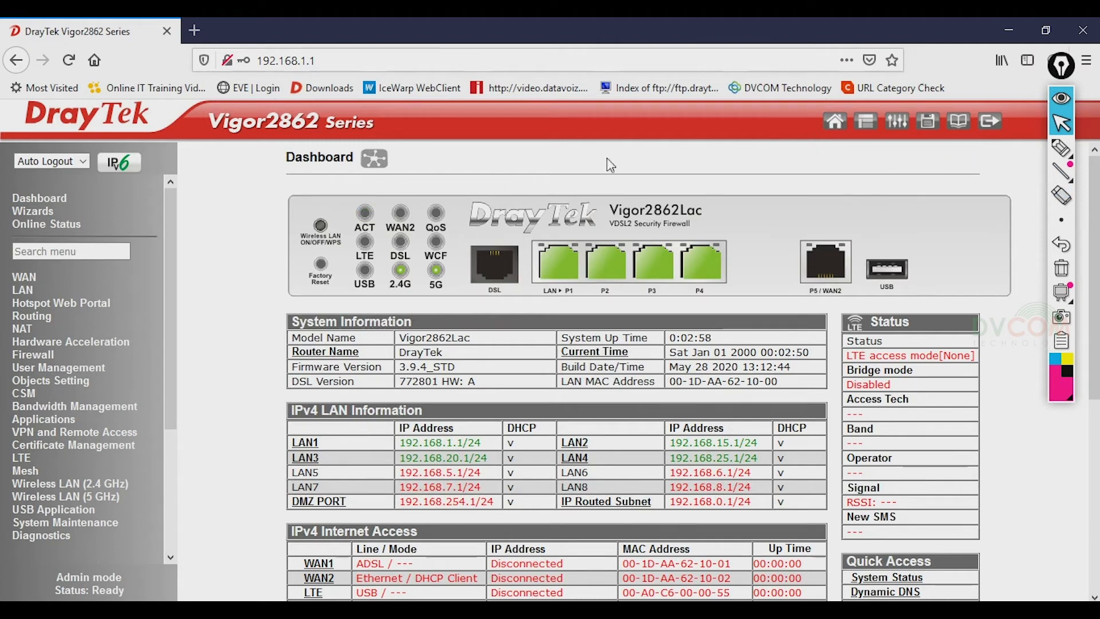
{"action": "left_click", "coordinate": [1061, 148]}
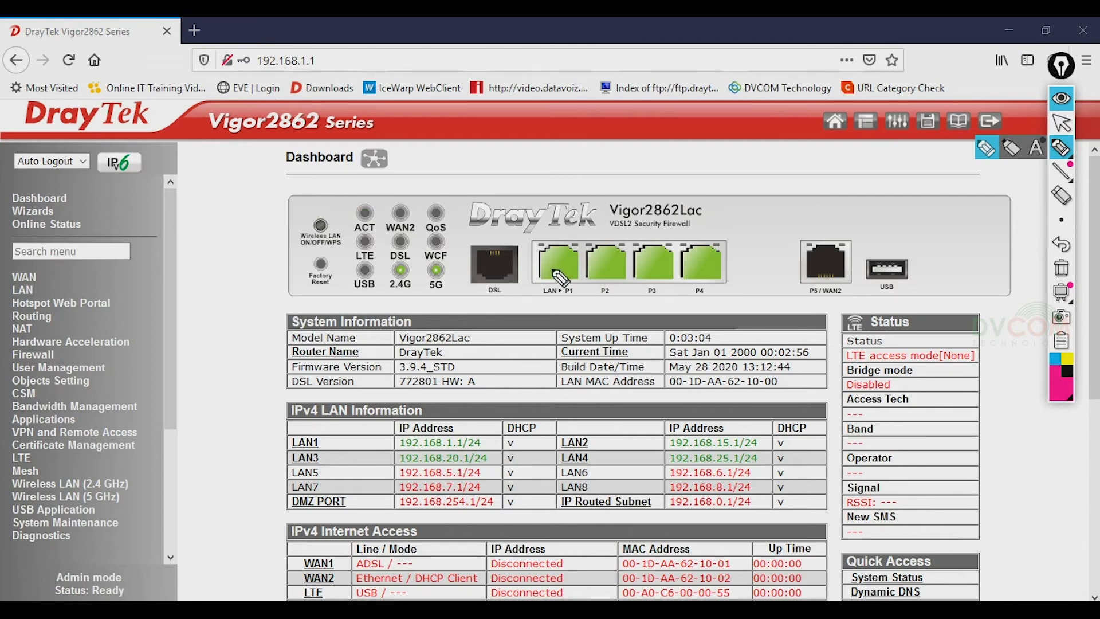
{"action": "mouse_move", "coordinate": [598, 261]}
{"action": "left_mouse_down"}
{"action": "mouse_move", "coordinate": [602, 274]}
{"action": "mouse_move", "coordinate": [651, 272]}
{"action": "mouse_move", "coordinate": [662, 259]}
{"action": "mouse_move", "coordinate": [700, 264]}
{"action": "mouse_move", "coordinate": [694, 274]}
{"action": "mouse_move", "coordinate": [713, 254]}
{"action": "left_mouse_up"}
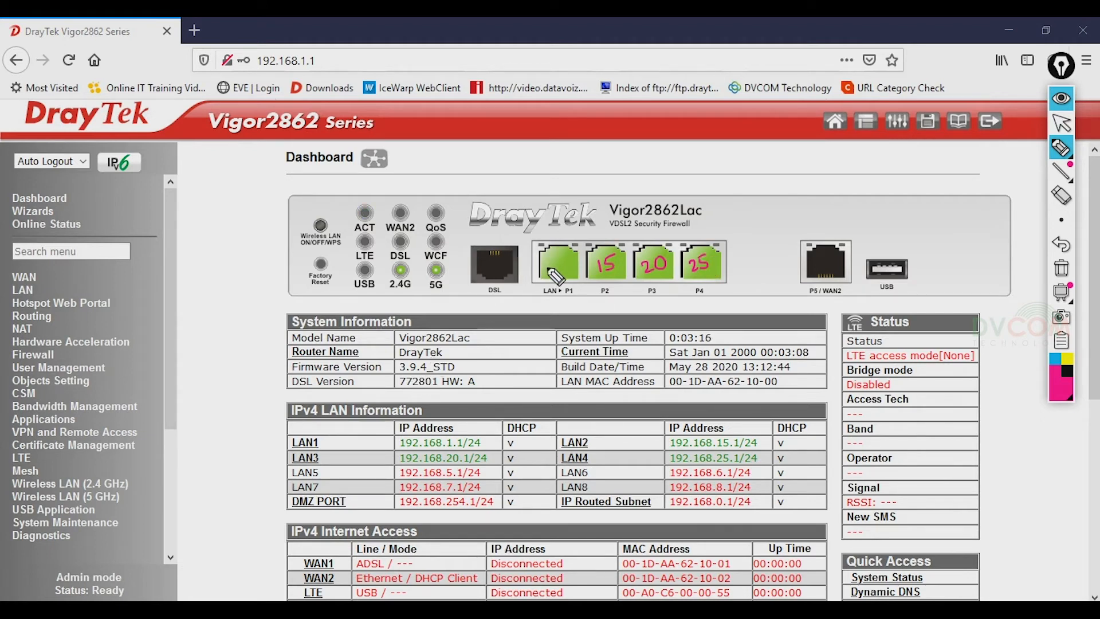
{"action": "left_click_drag", "start_coordinate": [546, 270], "coordinate": [558, 263]}
{"action": "left_click_drag", "start_coordinate": [563, 262], "coordinate": [570, 267]}
{"action": "left_click_drag", "start_coordinate": [555, 274], "coordinate": [572, 261]}
{"action": "left_click_drag", "start_coordinate": [574, 253], "coordinate": [584, 250]}
- Clear the ink notes and switch Epic Pen back to the normal cursor
{"action": "left_click", "coordinate": [1060, 268]}
{"action": "left_click", "coordinate": [1060, 149]}
{"action": "left_click", "coordinate": [1061, 122]}
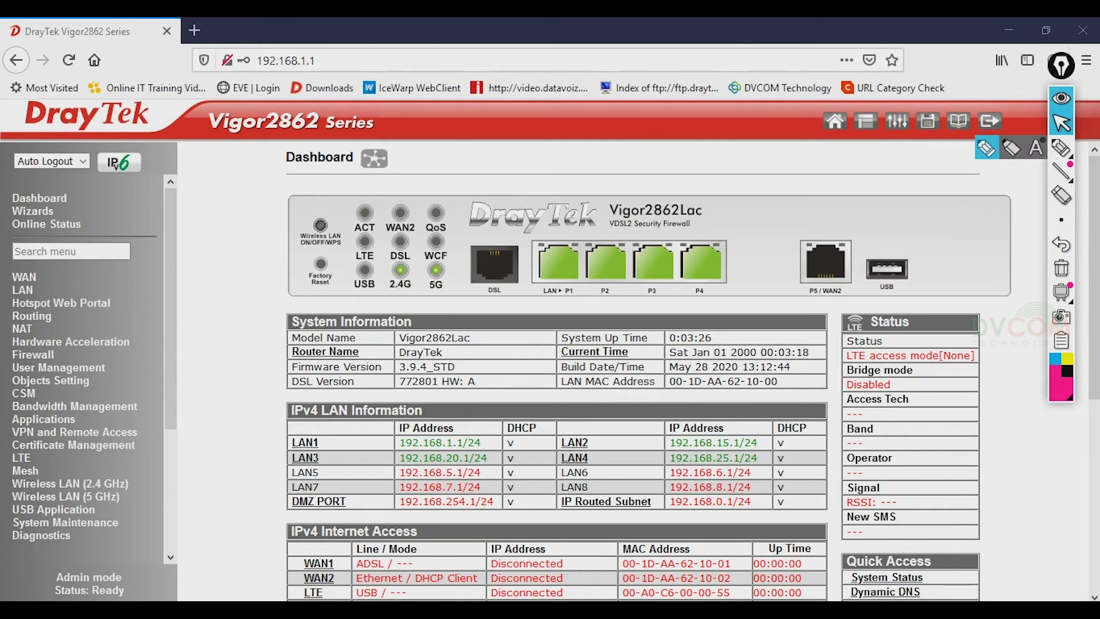
- Go to WAN General Setup > Internet Access and open WAN2's Static or Dynamic IP details
{"action": "left_click", "coordinate": [25, 277]}
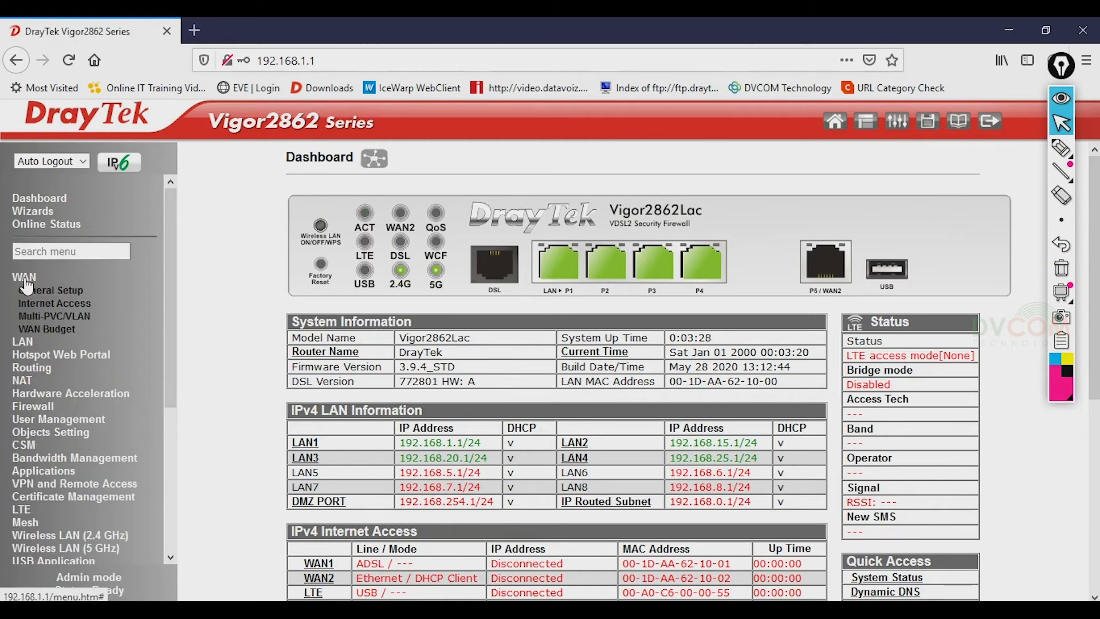
{"action": "left_click", "coordinate": [52, 291]}
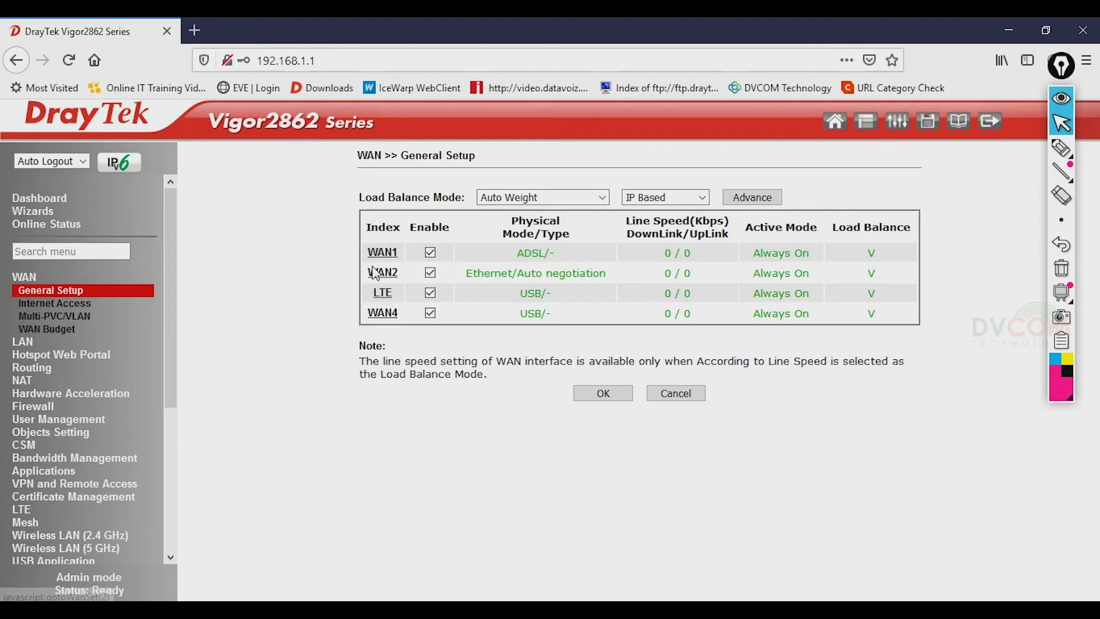
{"action": "left_click", "coordinate": [67, 306]}
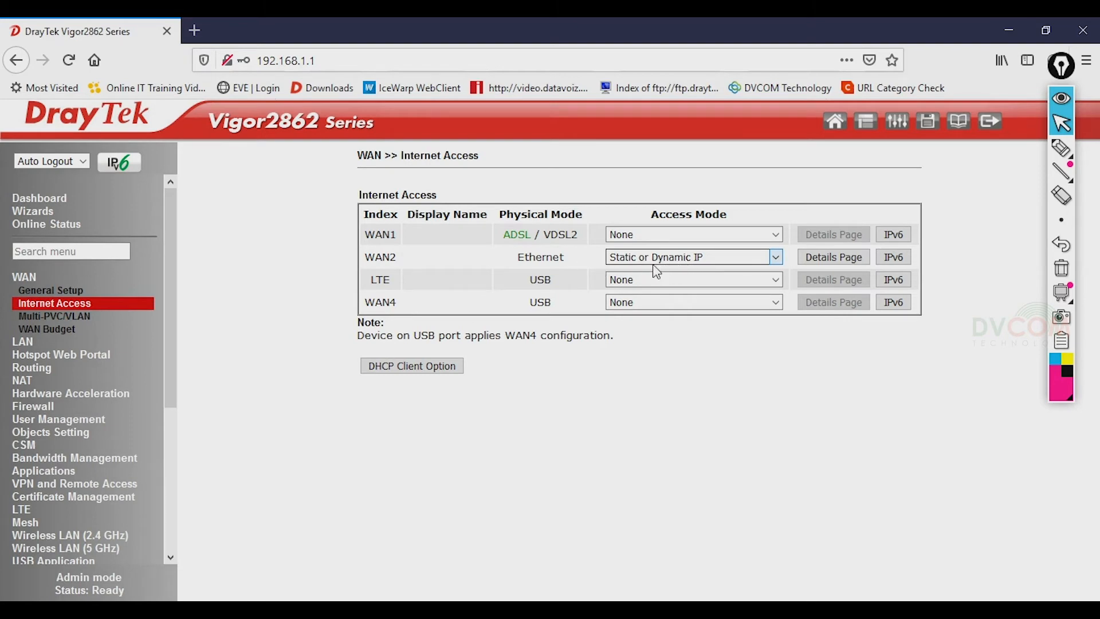
{"action": "left_click", "coordinate": [842, 260]}
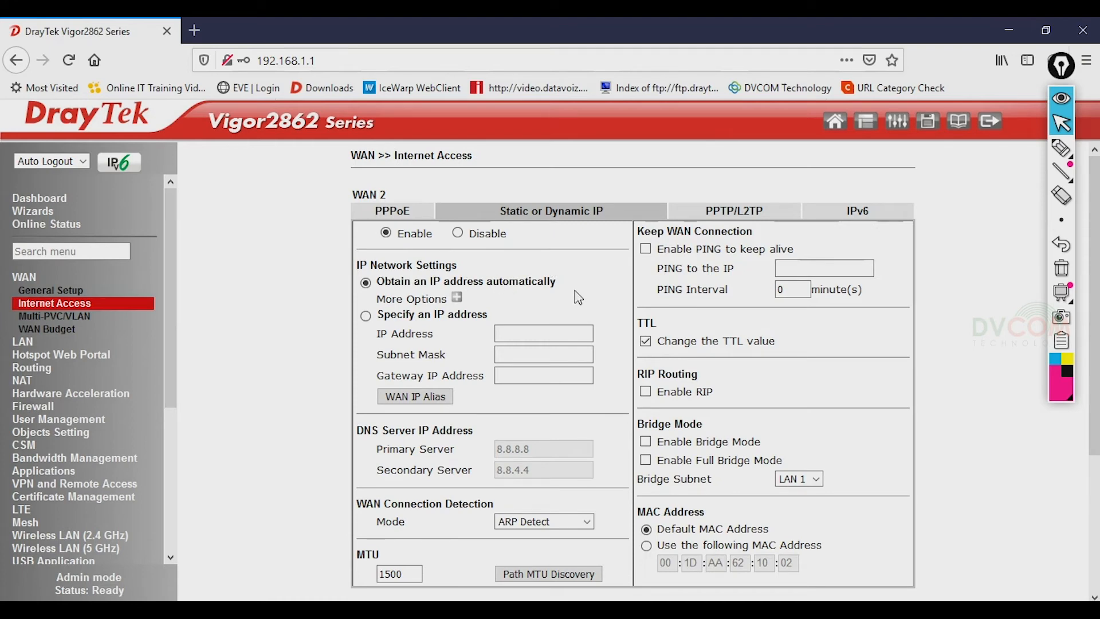
{"action": "left_click", "coordinate": [1060, 148]}
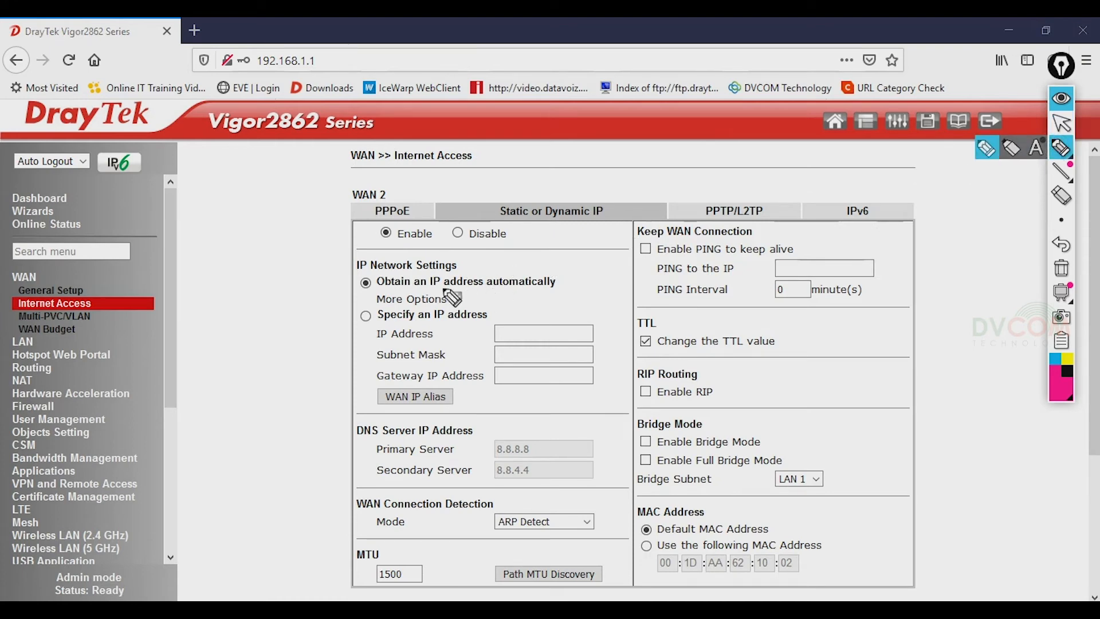
- Circle WAN2's automatic addressing option with Epic Pen, clear the mark, then choose 'Specify an IP address'
{"action": "mouse_move", "coordinate": [352, 305]}
{"action": "left_mouse_down"}
{"action": "mouse_move", "coordinate": [351, 283]}
{"action": "mouse_move", "coordinate": [401, 273]}
{"action": "mouse_move", "coordinate": [541, 269]}
{"action": "mouse_move", "coordinate": [567, 295]}
{"action": "mouse_move", "coordinate": [504, 312]}
{"action": "mouse_move", "coordinate": [352, 316]}
{"action": "mouse_move", "coordinate": [348, 291]}
{"action": "left_mouse_up"}
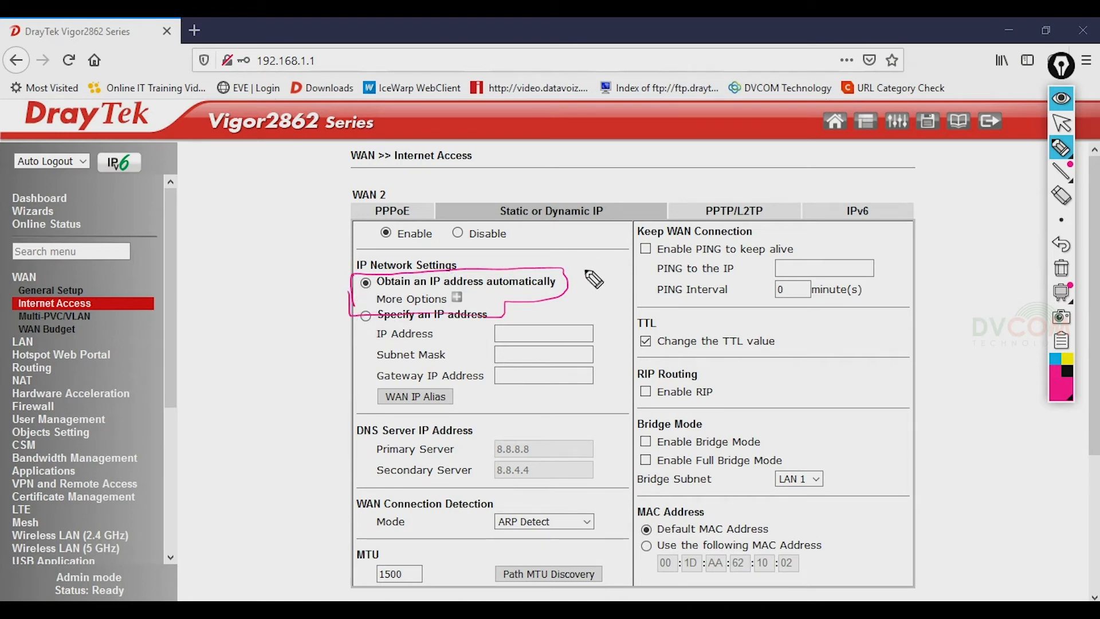
{"action": "mouse_move", "coordinate": [1069, 228]}
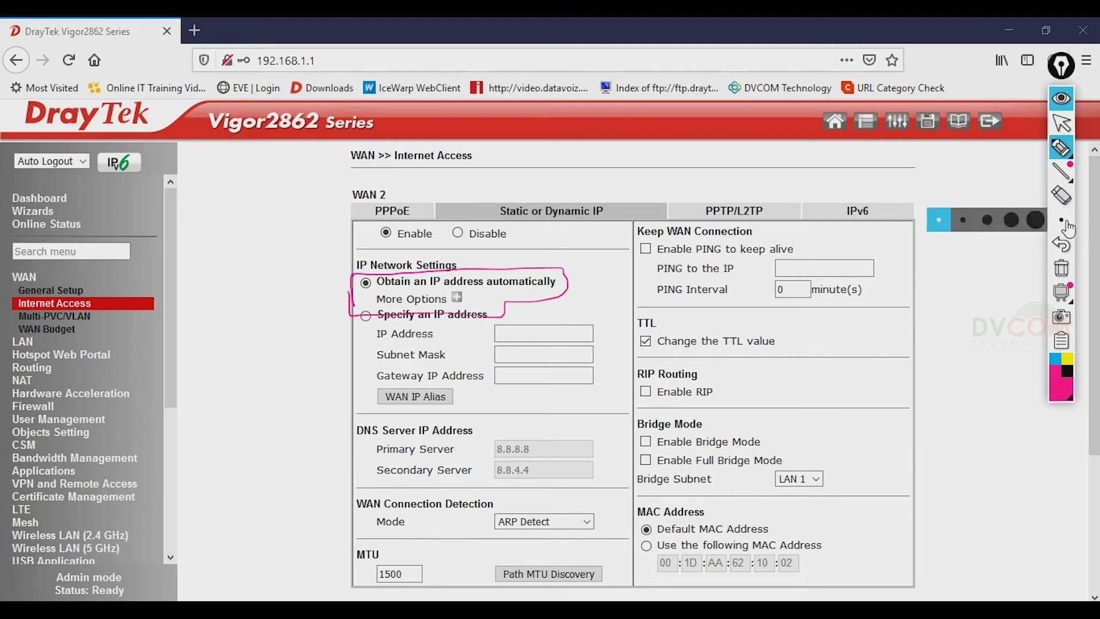
{"action": "left_click", "coordinate": [1061, 268]}
{"action": "left_click", "coordinate": [1061, 122]}
{"action": "mouse_move", "coordinate": [1060, 149]}
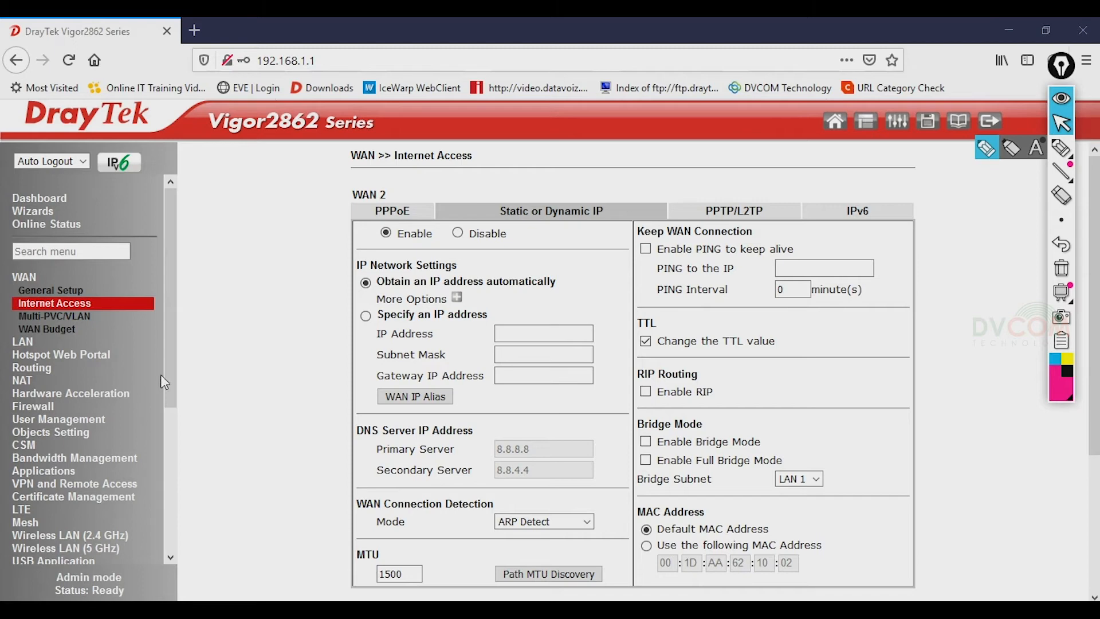
{"action": "left_click", "coordinate": [365, 316]}
- Enter WAN2 IP 195.229.219.2, subnet mask 255.255.255.224 and gateway 195.229.219.1
{"action": "left_click", "coordinate": [507, 331]}
{"action": "type", "text": "195.229.219.2"}
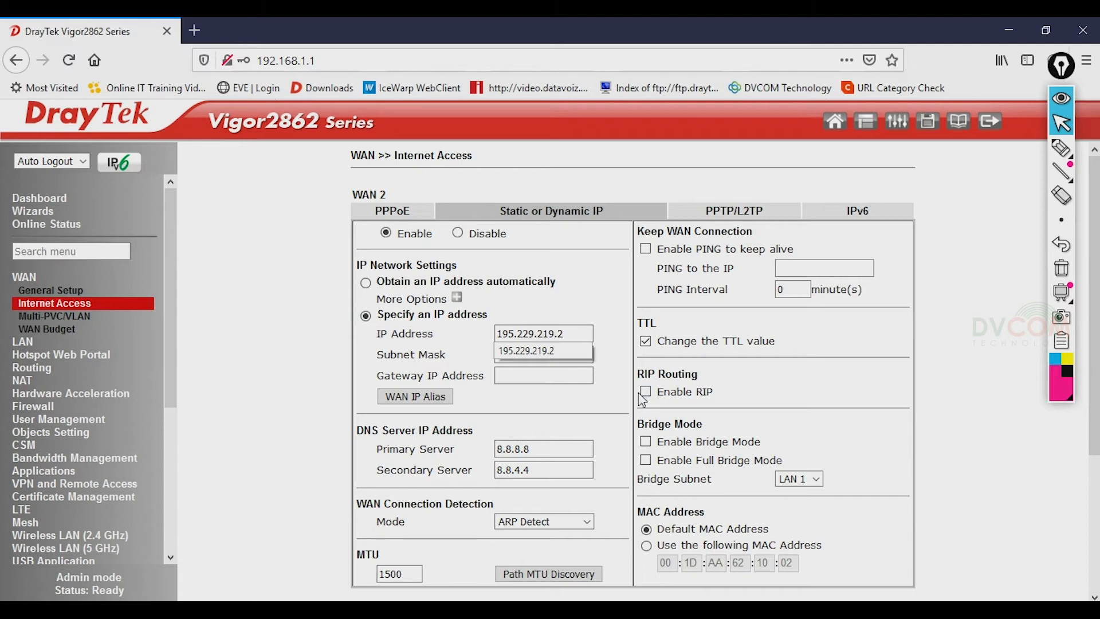
{"action": "key", "text": "Tab"}
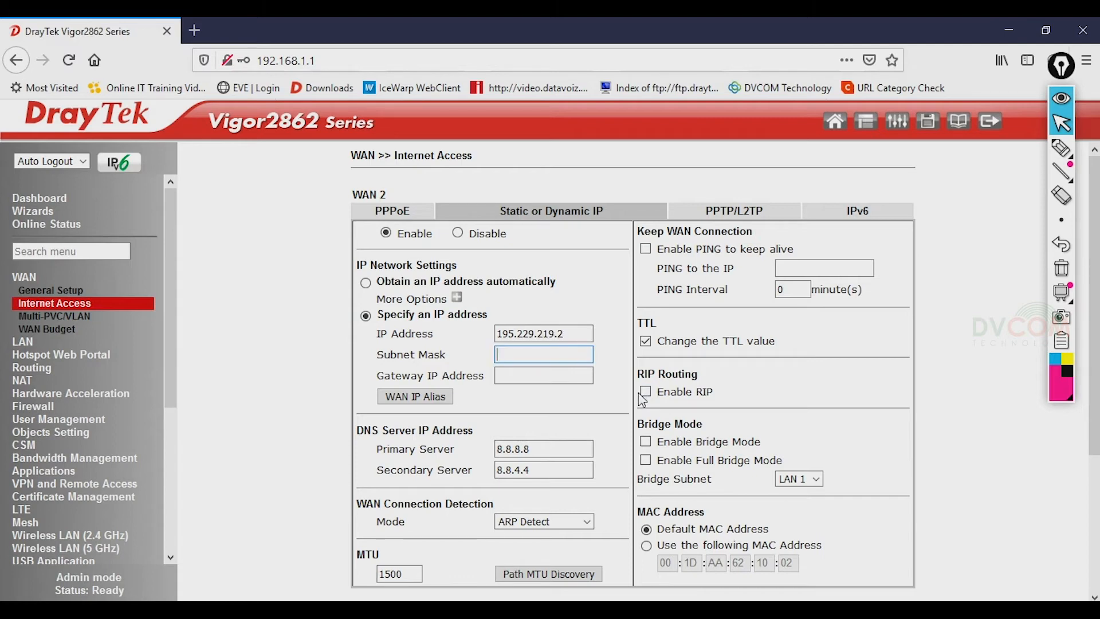
{"action": "type", "text": "25"}
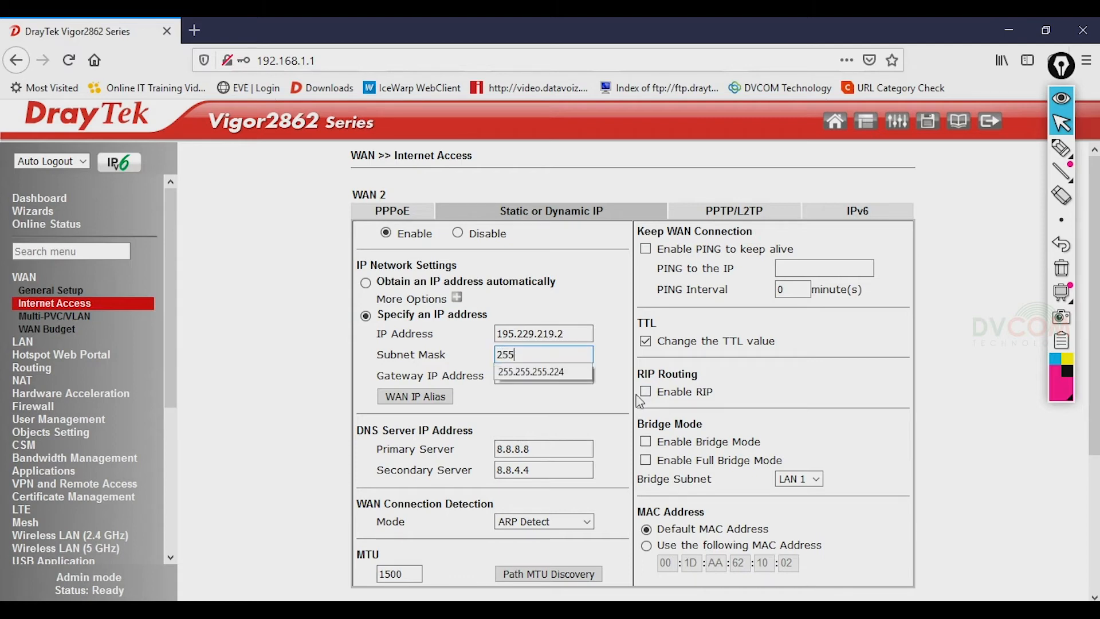
{"action": "type", "text": "5"}
{"action": "left_click", "coordinate": [550, 373]}
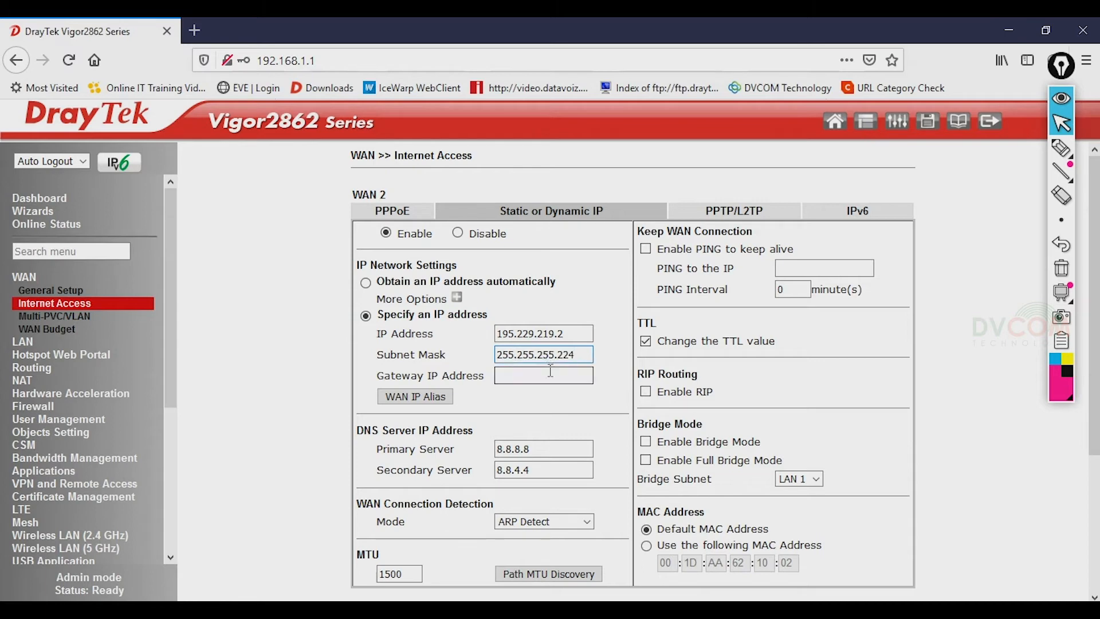
{"action": "left_click", "coordinate": [544, 376]}
{"action": "type", "text": "195"}
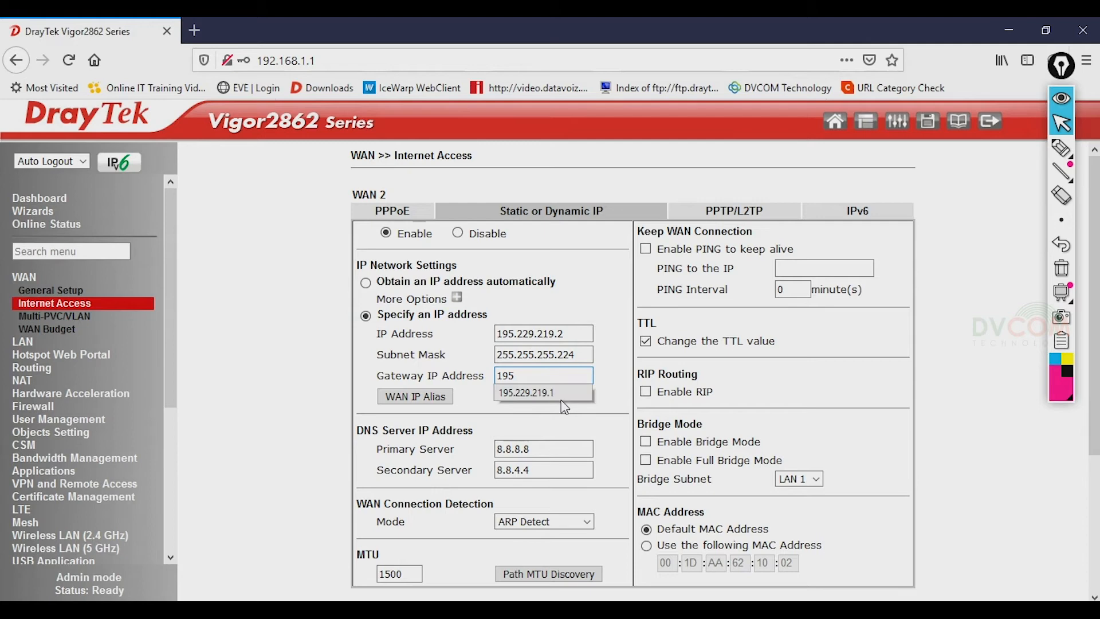
{"action": "left_click", "coordinate": [550, 393]}
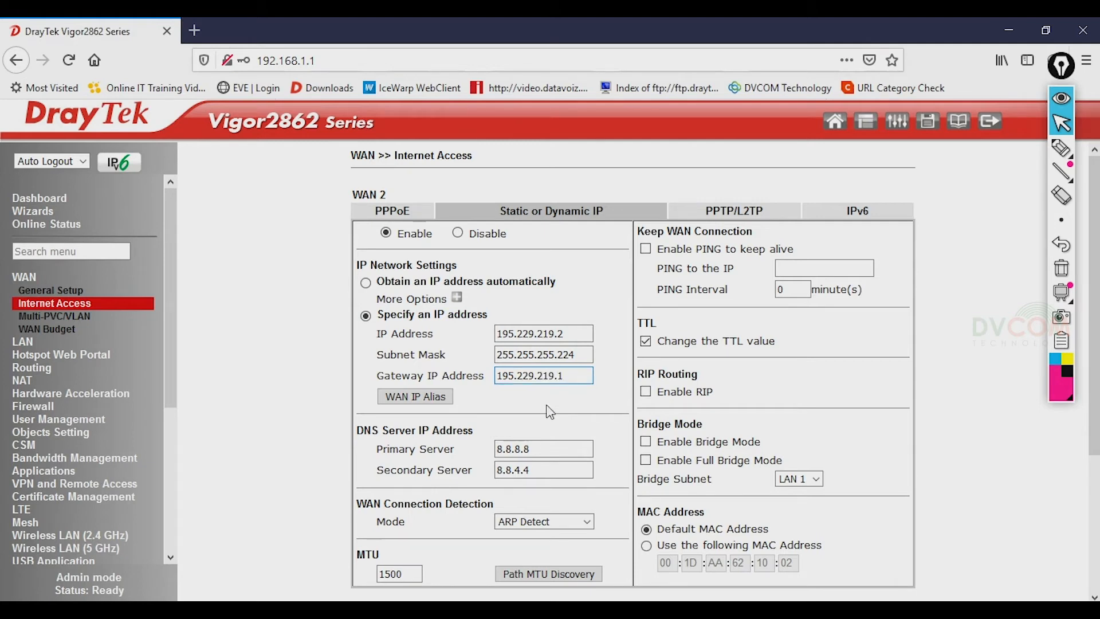
- Replace the DNS servers with 213.42.20.20 and 195.229.241.222, then save the settings with OK
{"action": "left_click_drag", "start_coordinate": [545, 450], "coordinate": [446, 445]}
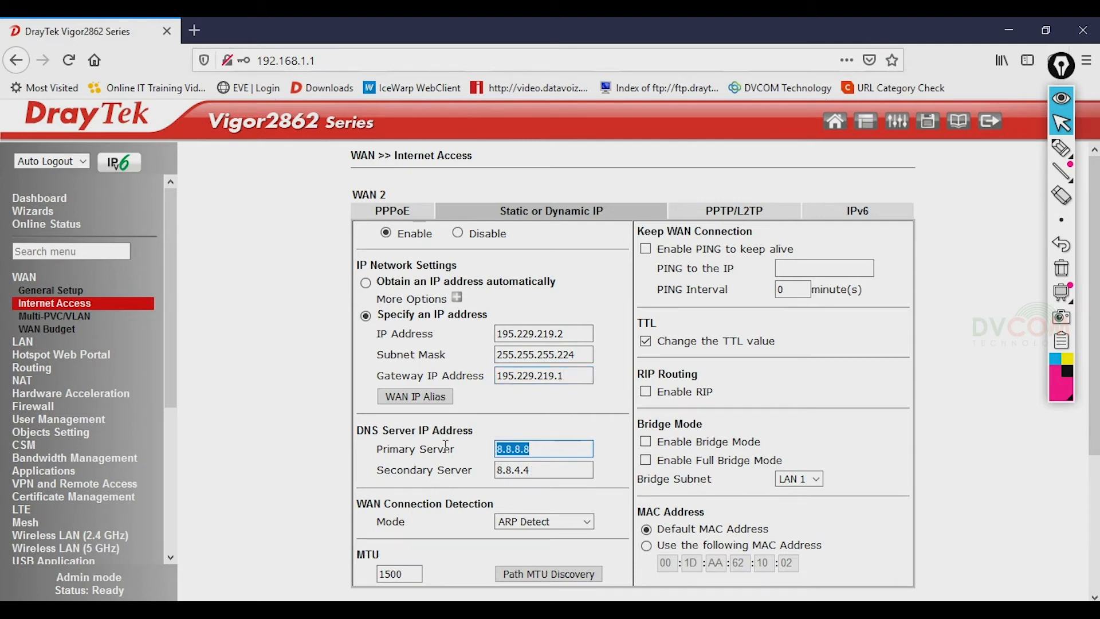
{"action": "type", "text": "213"}
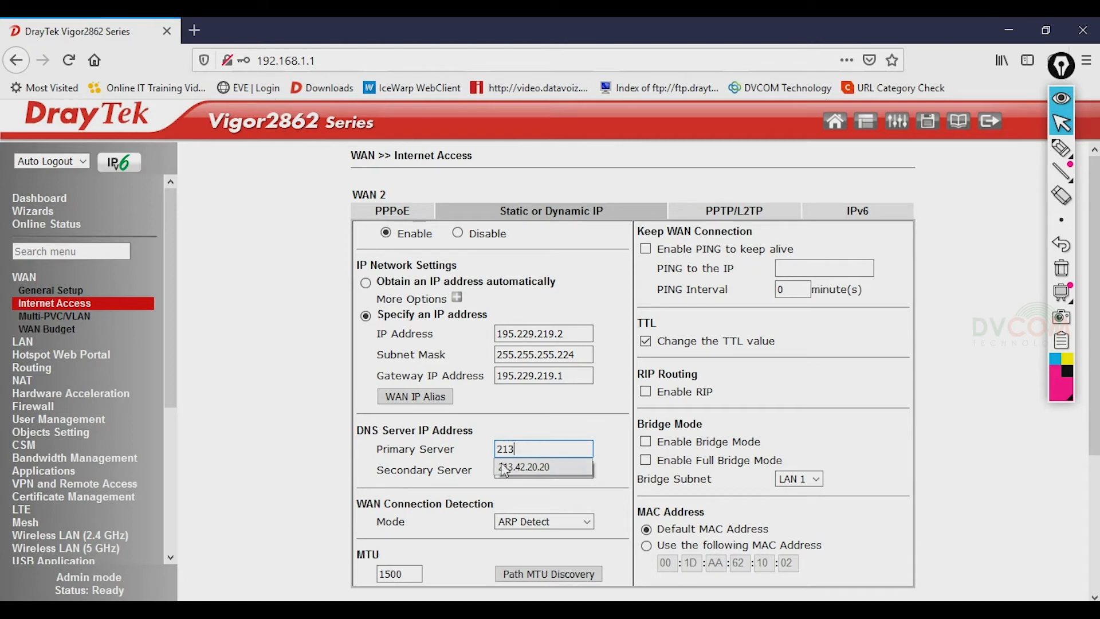
{"action": "left_click", "coordinate": [530, 466]}
{"action": "left_click_drag", "start_coordinate": [548, 470], "coordinate": [402, 476]}
{"action": "type", "text": "195"}
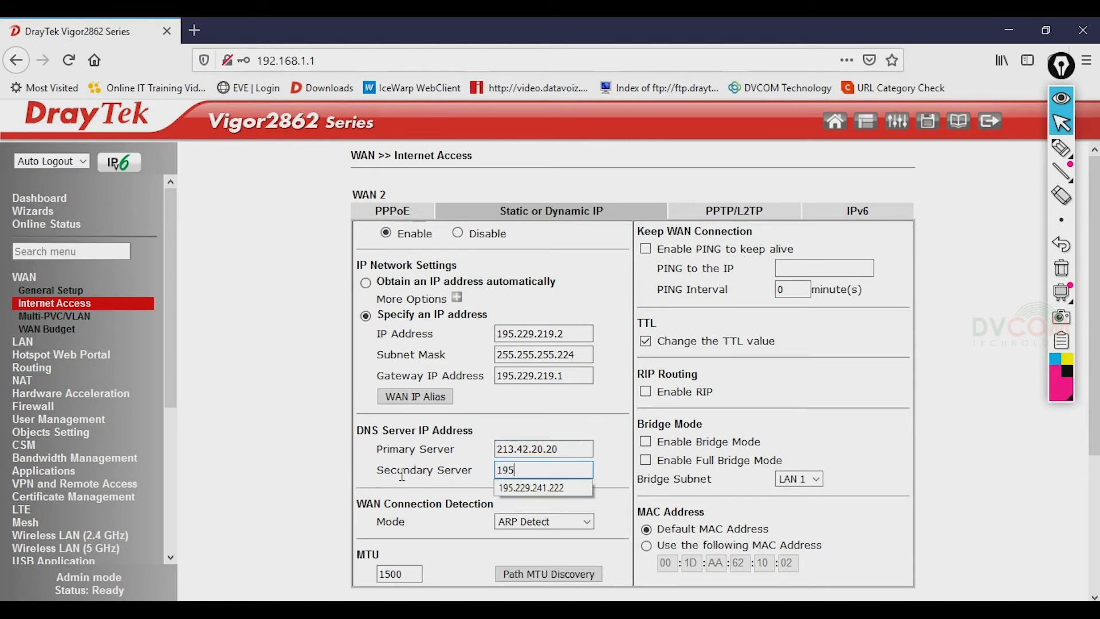
{"action": "left_click", "coordinate": [550, 490]}
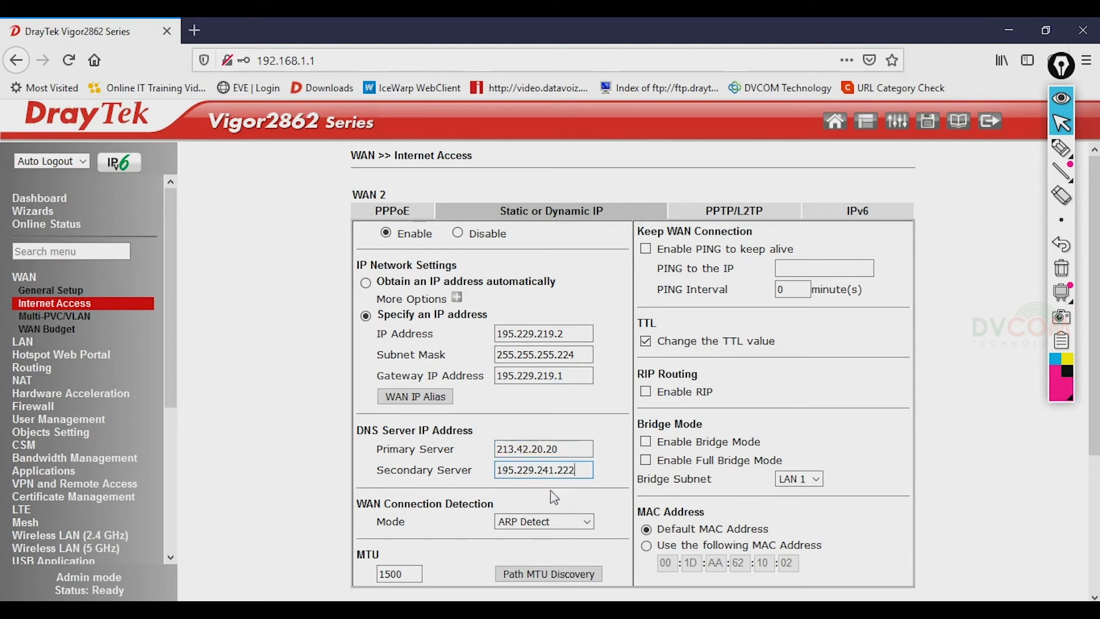
{"action": "scroll", "coordinate": [617, 459], "scroll_direction": "down", "scroll_amount": 3}
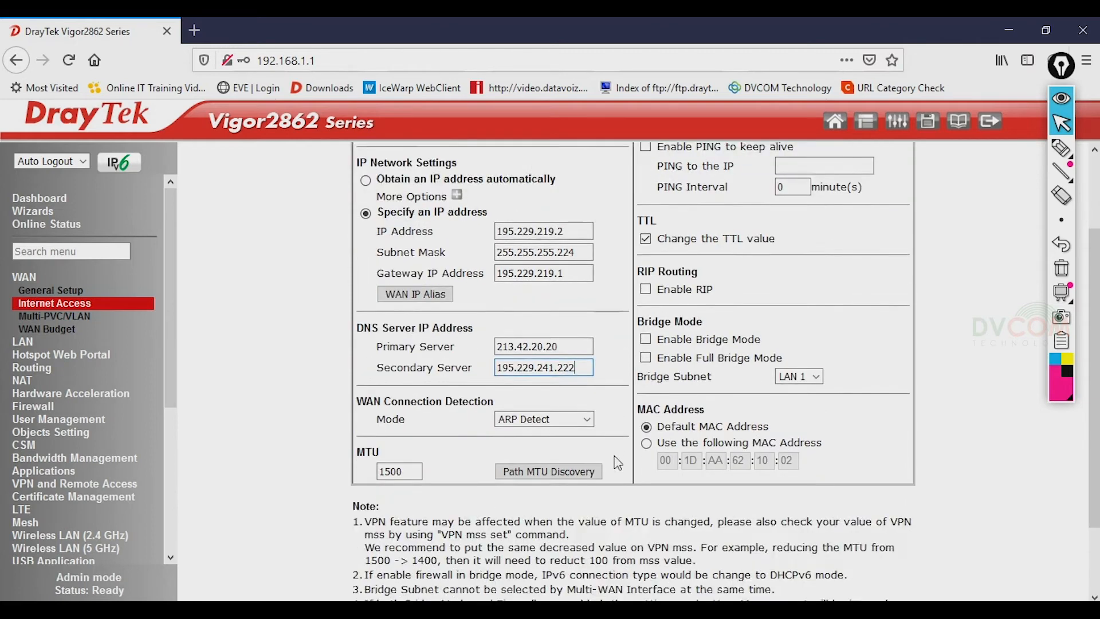
{"action": "left_click", "coordinate": [609, 574]}
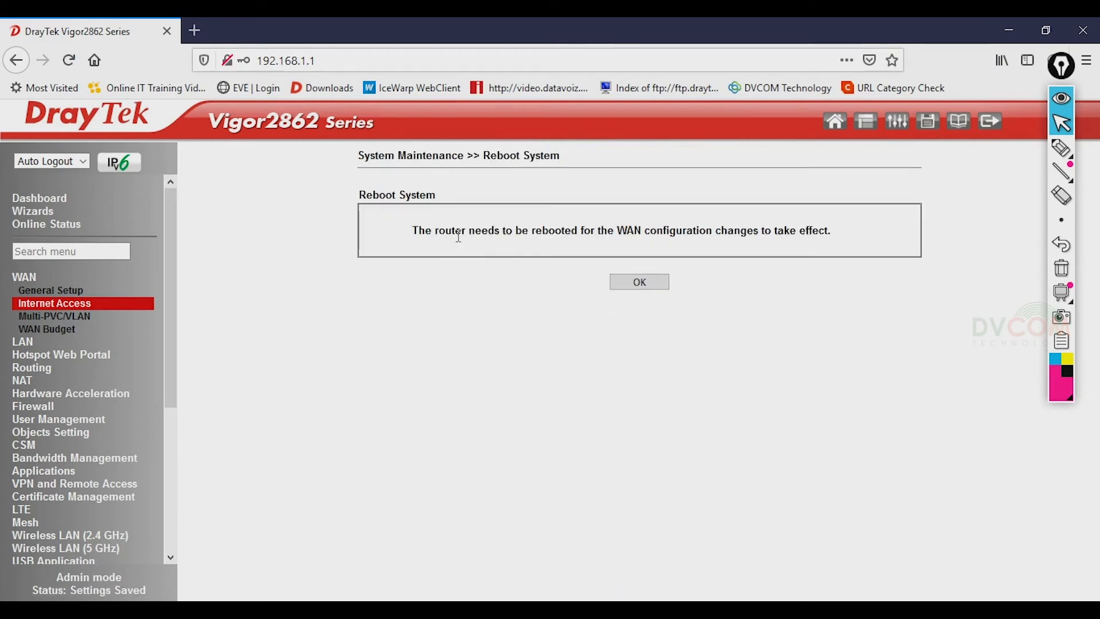
- Confirm the router reboot and switch to the Command Prompt's continuous ping to 192.168.1.1
{"action": "left_click", "coordinate": [639, 287]}
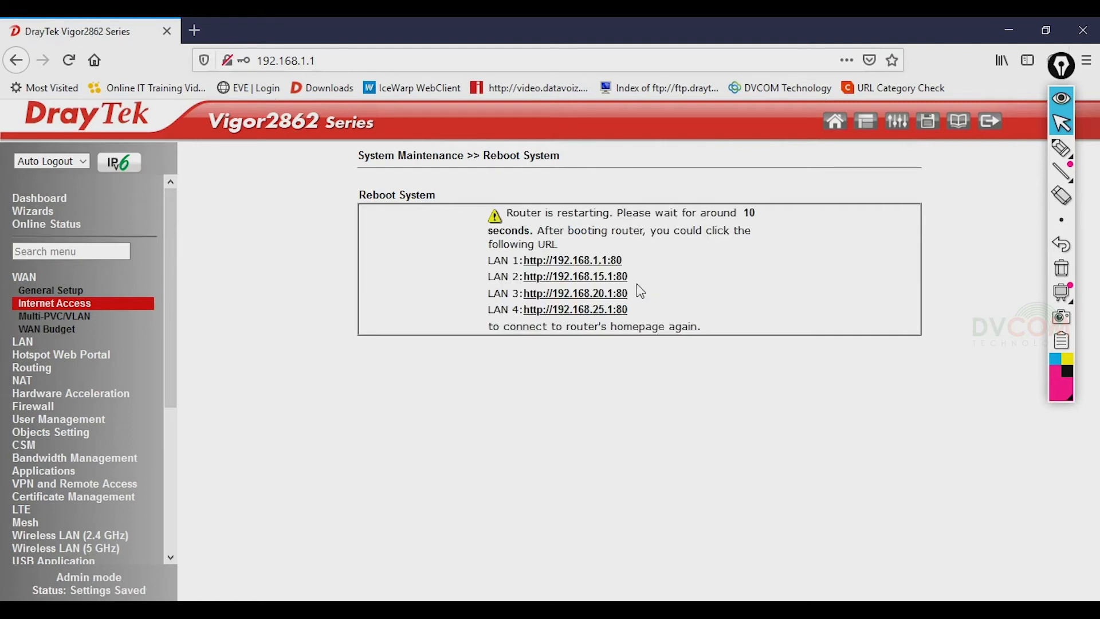
{"action": "key", "text": "alt+Tab"}
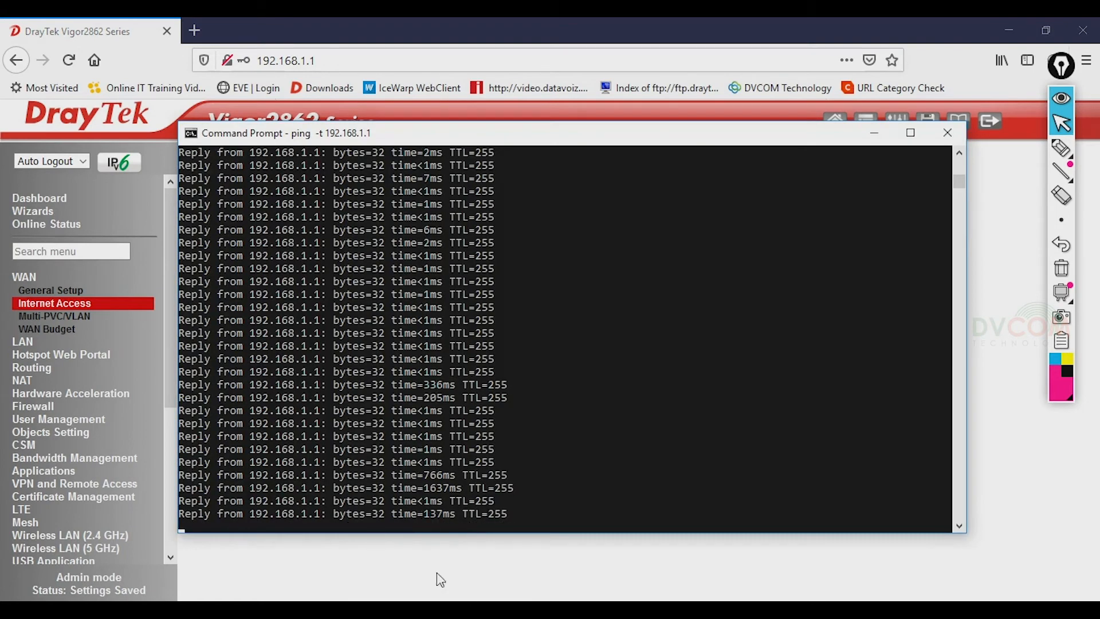
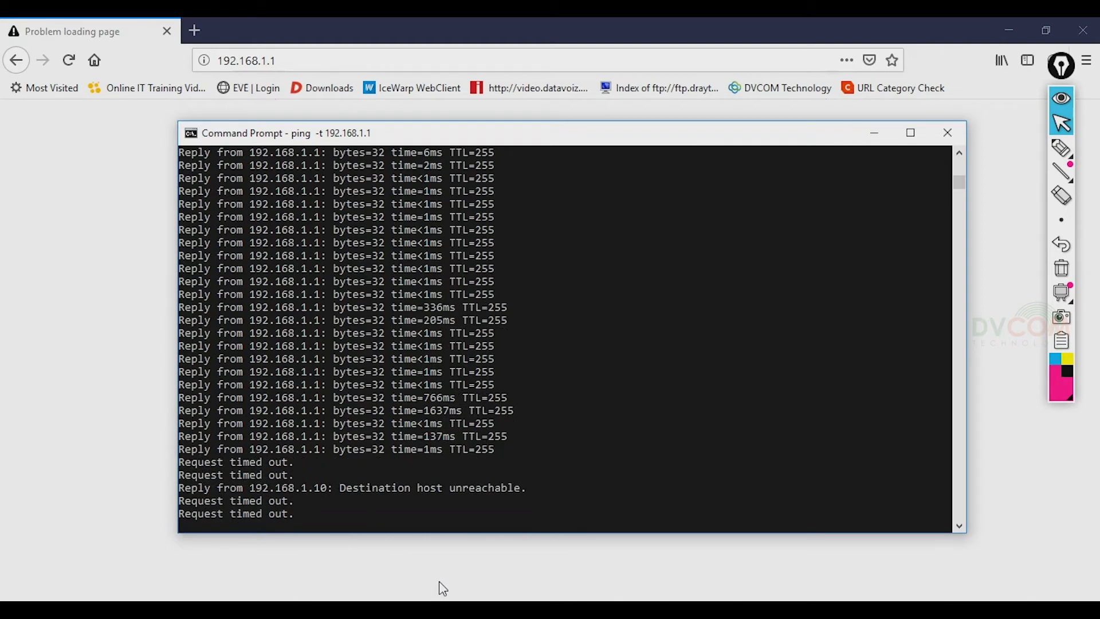
- Reload the router's web page once 192.168.1.1 answers the ping again
{"action": "left_click", "coordinate": [61, 65]}
- Log back in to the router with the admin credentials, declining the browser's save-login offer
{"action": "left_click", "coordinate": [539, 308]}
{"action": "key", "text": "Tab"}
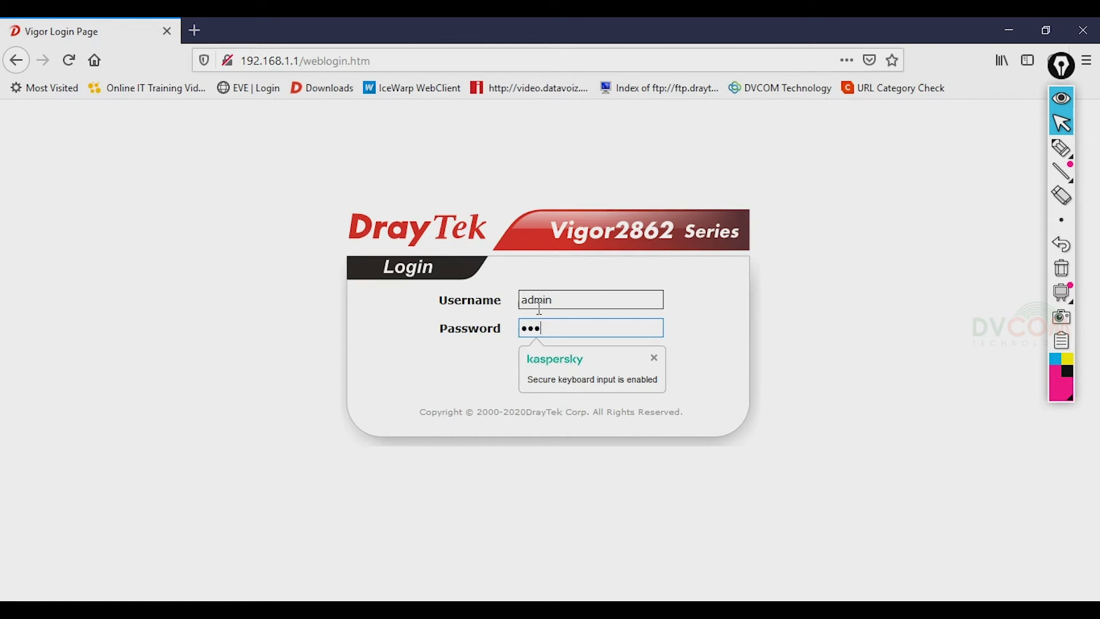
{"action": "type", "text": "admi"}
{"action": "key", "text": "BackSpace"}
{"action": "key", "text": "BackSpace"}
{"action": "key", "text": "BackSpace"}
{"action": "key", "text": "BackSpace"}
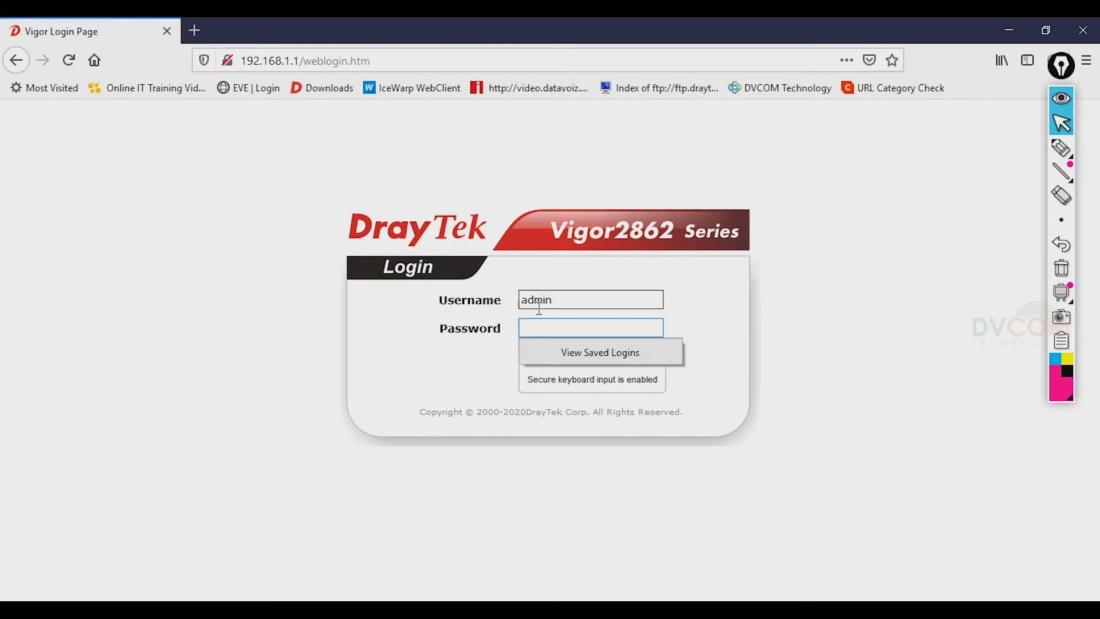
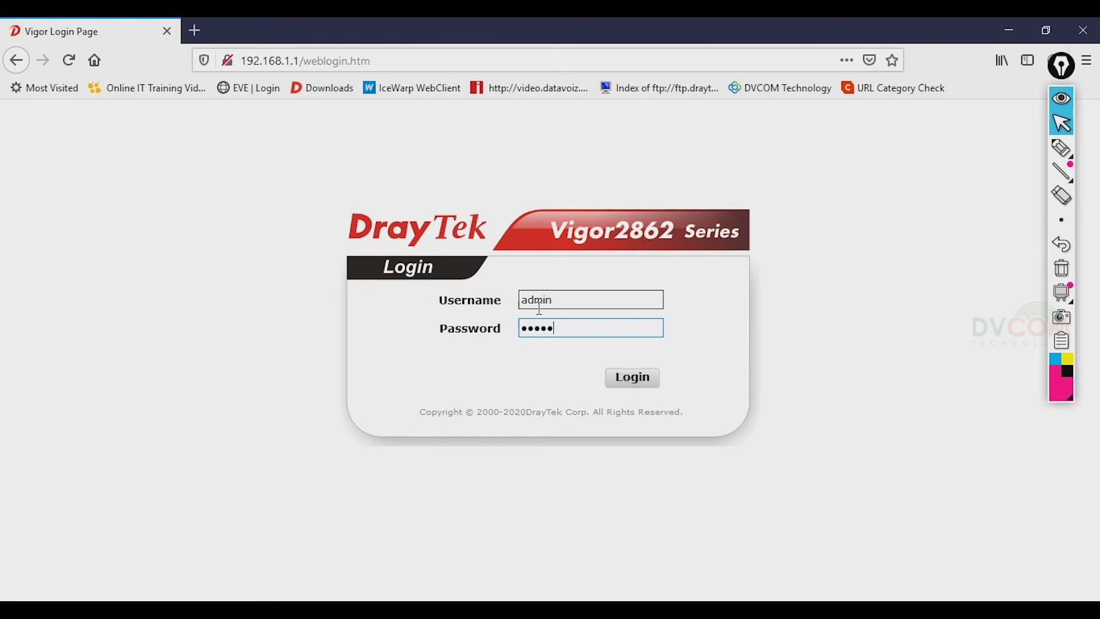
{"action": "key", "text": "Return"}
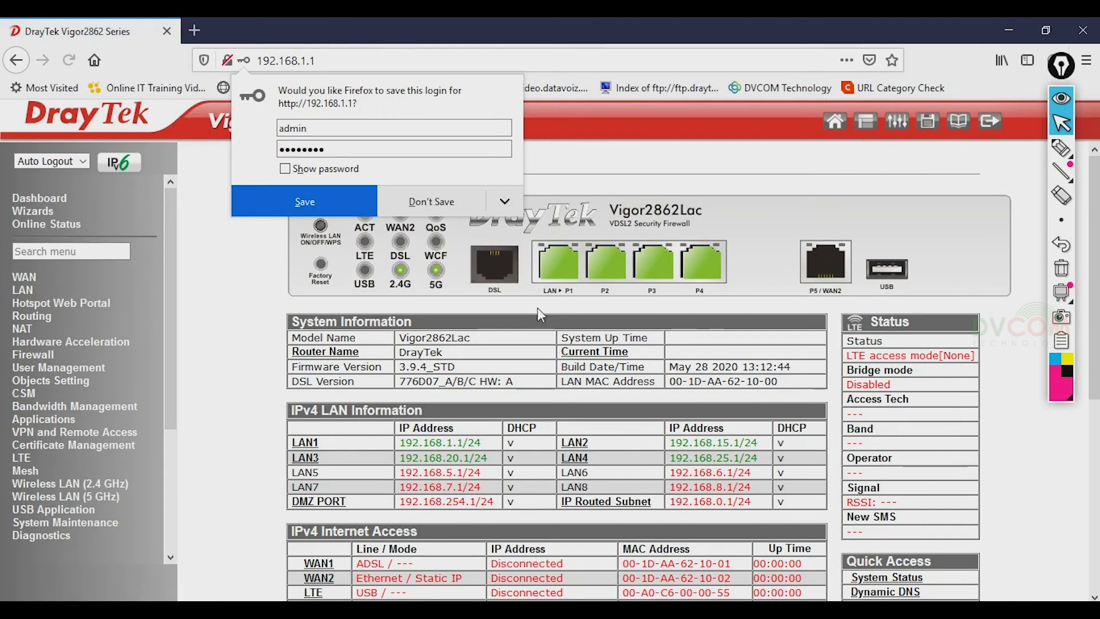
{"action": "left_click", "coordinate": [416, 199]}
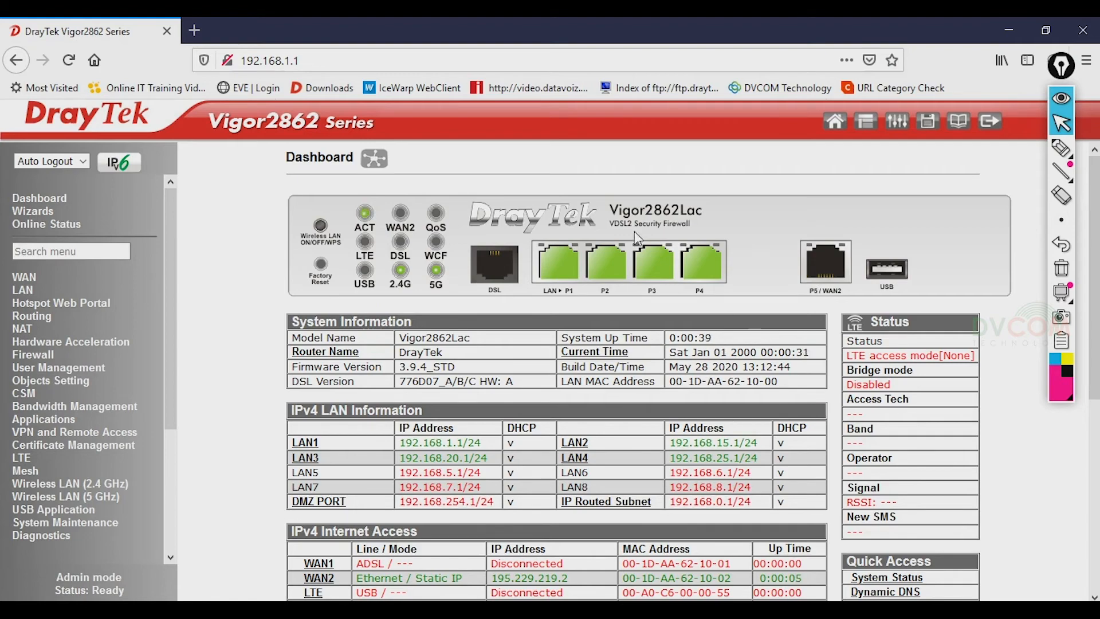
- Reload the dashboard showing WAN2 up on static IP 195.229.219.2 and expand Diagnostics
{"action": "left_click", "coordinate": [48, 201]}
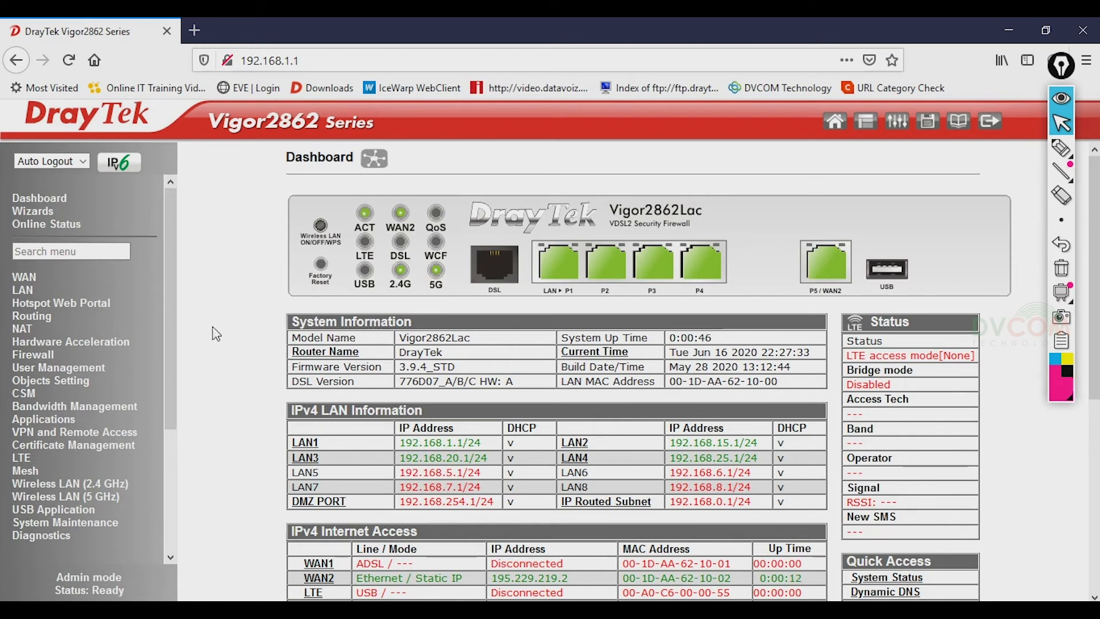
{"action": "left_click_drag", "start_coordinate": [174, 304], "coordinate": [172, 386]}
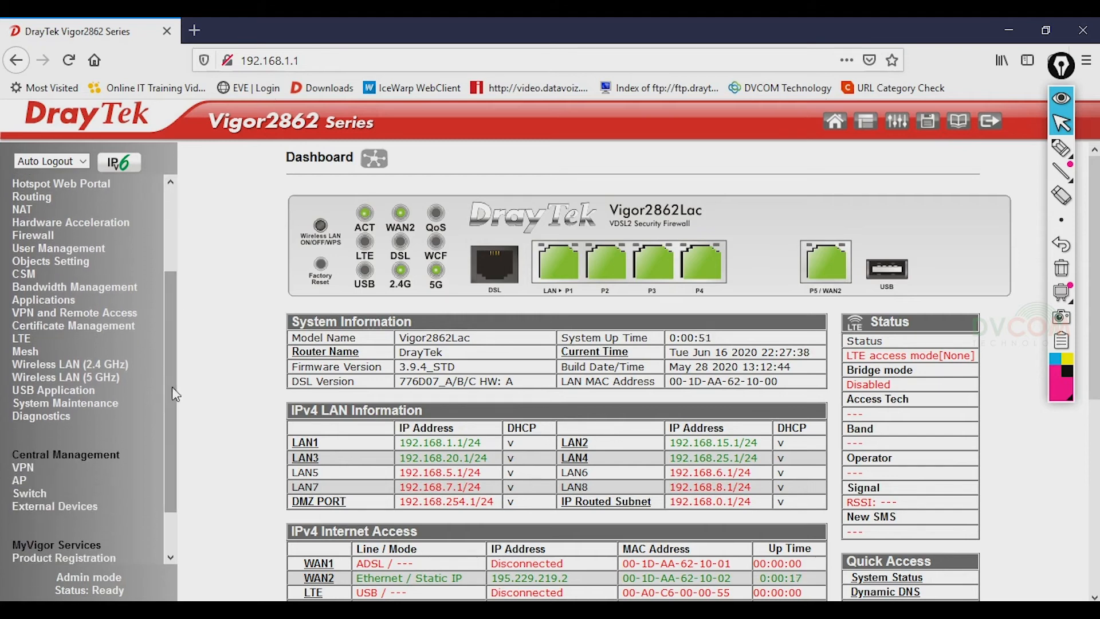
{"action": "left_click", "coordinate": [44, 418]}
{"action": "left_click_drag", "start_coordinate": [173, 286], "coordinate": [171, 379]}
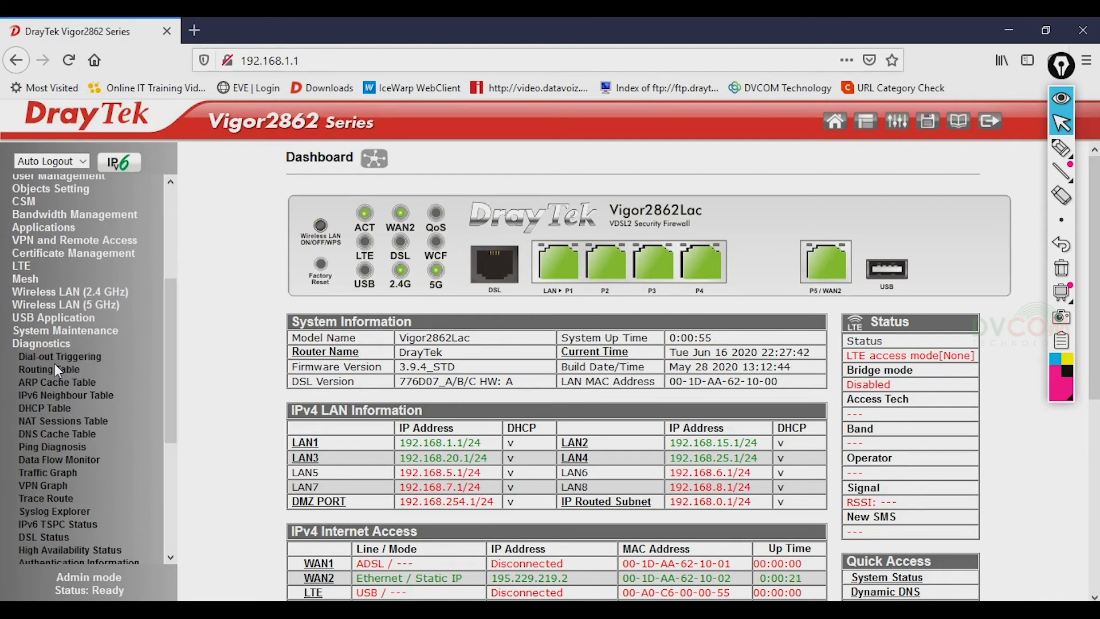
- Open the routing table and highlight the LAN2, LAN1, and WAN2 subnets and the default route
{"action": "left_click", "coordinate": [56, 370]}
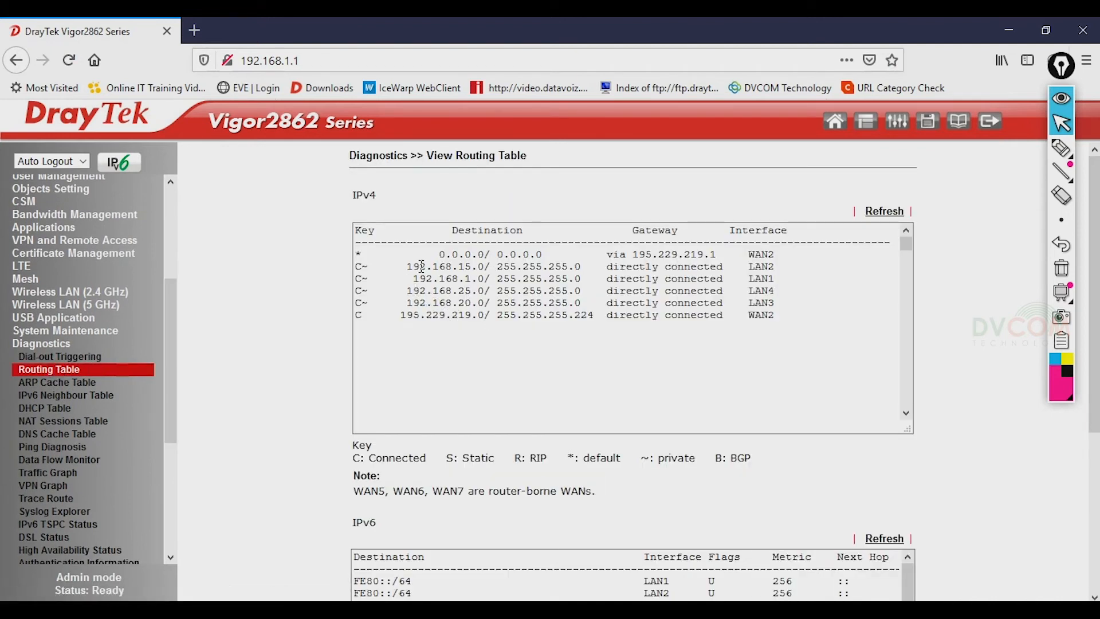
{"action": "left_click_drag", "start_coordinate": [408, 264], "coordinate": [471, 266]}
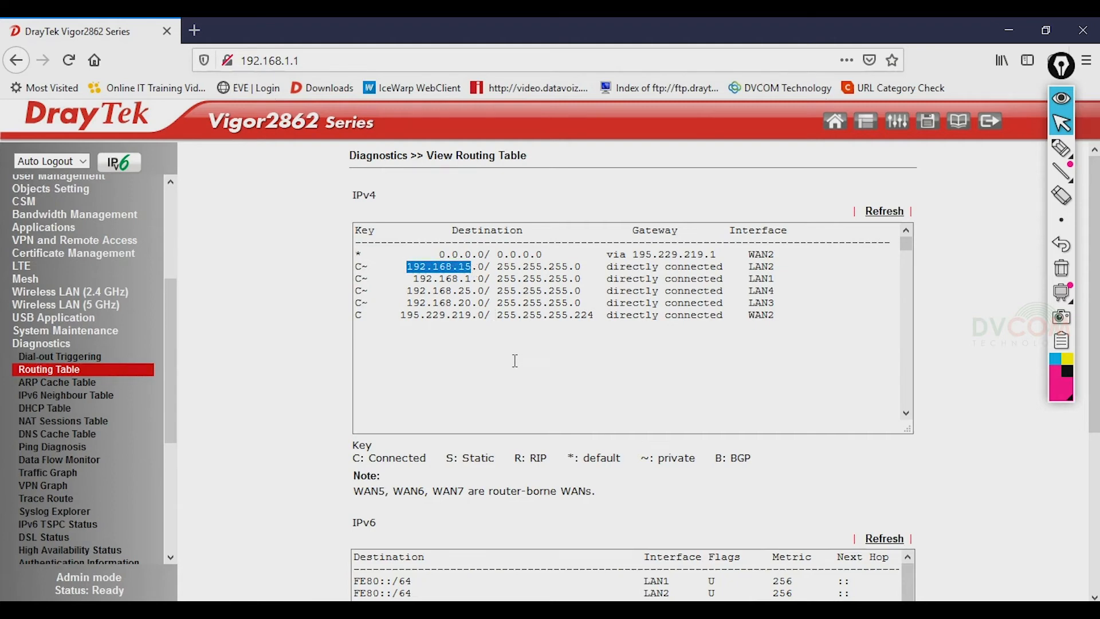
{"action": "left_click_drag", "start_coordinate": [426, 279], "coordinate": [496, 304]}
{"action": "left_click_drag", "start_coordinate": [426, 315], "coordinate": [484, 315]}
{"action": "left_click_drag", "start_coordinate": [408, 254], "coordinate": [711, 254]}
- Explain the C (Connected) and * (default route) legend codes, then refresh the table
{"action": "left_click_drag", "start_coordinate": [368, 269], "coordinate": [356, 267]}
{"action": "left_click_drag", "start_coordinate": [361, 459], "coordinate": [427, 458]}
{"action": "left_click_drag", "start_coordinate": [370, 254], "coordinate": [354, 254]}
{"action": "left_click_drag", "start_coordinate": [567, 458], "coordinate": [621, 478]}
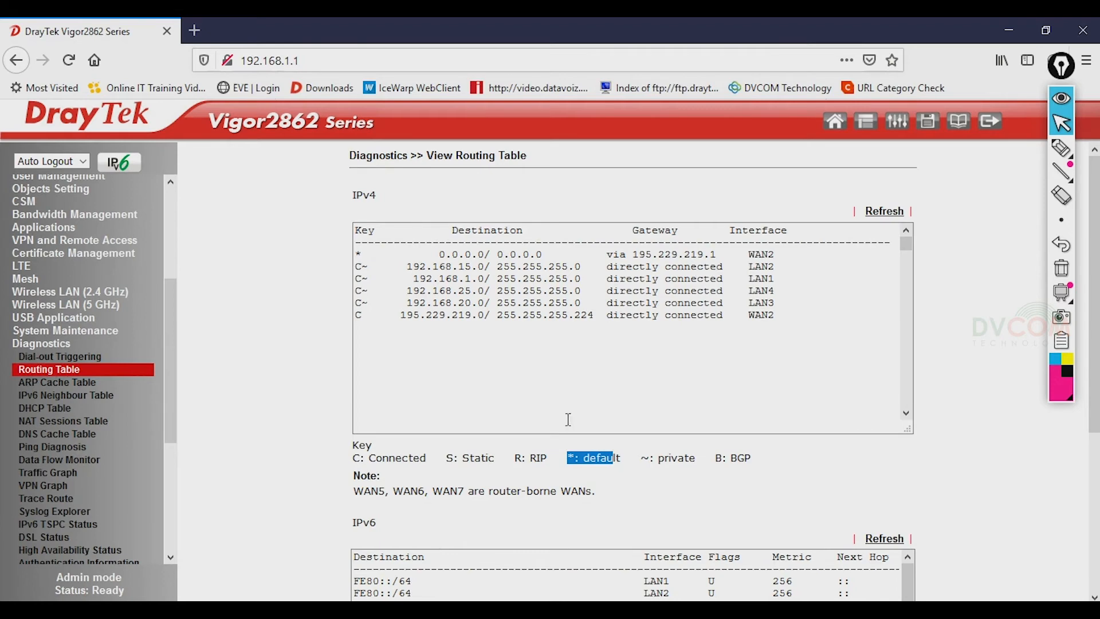
{"action": "left_click", "coordinate": [885, 212]}
- Stop the continuous ping to 192.168.1.1 to show 515 sent, 500 received, 2% loss
{"action": "key", "text": "alt+Tab"}
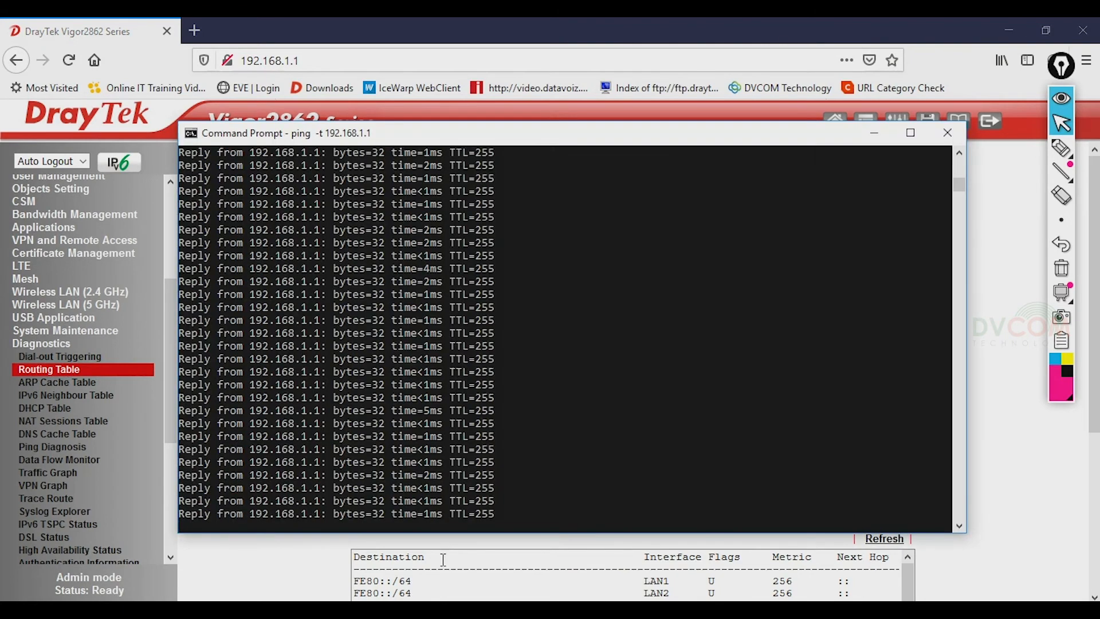
{"action": "key", "text": "ctrl+c"}
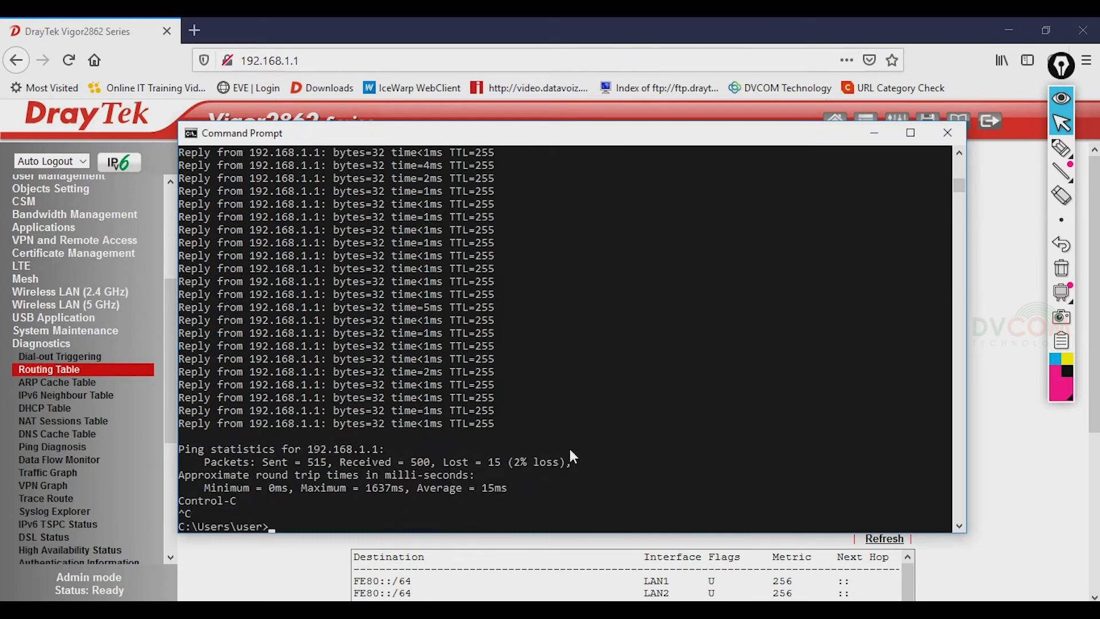
{"action": "key", "text": "Return"}
{"action": "key", "text": "Return"}
{"action": "key", "text": "Return"}
{"action": "key", "text": "Return"}
{"action": "key", "text": "Return"}
{"action": "key", "text": "Return"}
{"action": "key", "text": "Return"}
{"action": "key", "text": "Return"}
{"action": "key", "text": "Return"}
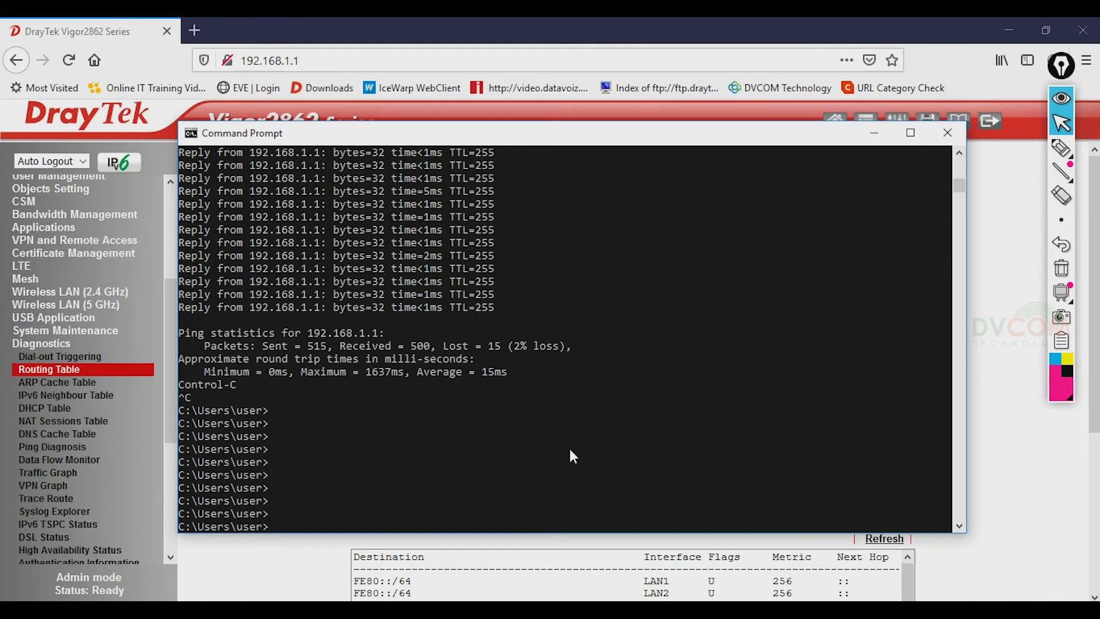
- Sketch the router box with ports, labelling P2 and the 15.0/24 subnet
{"action": "left_click", "coordinate": [1061, 148]}
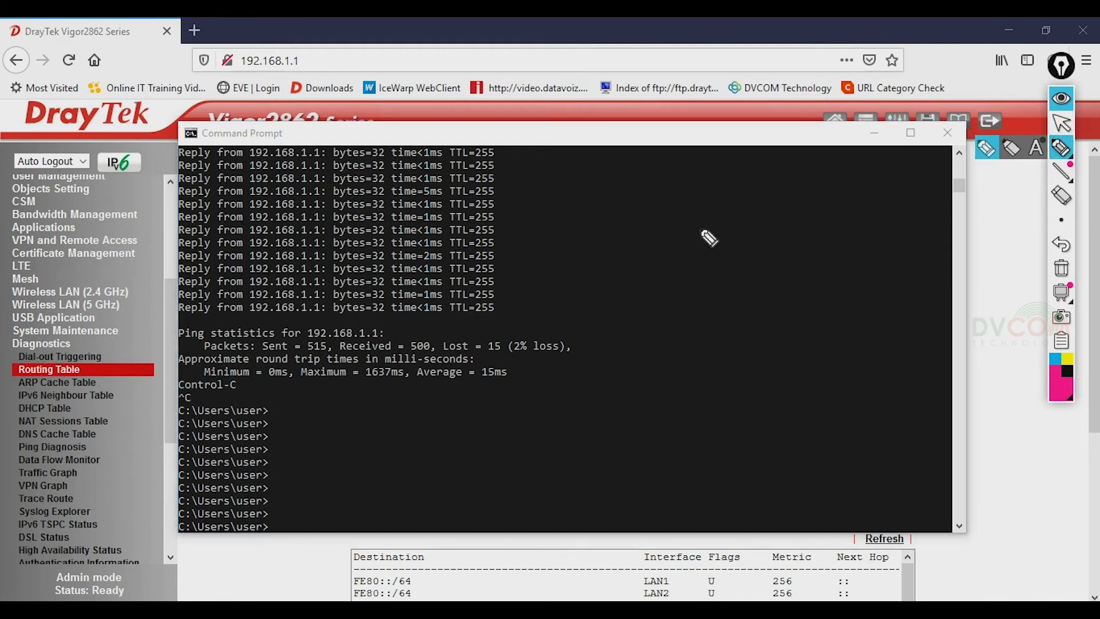
{"action": "mouse_move", "coordinate": [610, 264]}
{"action": "left_mouse_down"}
{"action": "mouse_move", "coordinate": [612, 282]}
{"action": "mouse_move", "coordinate": [633, 252]}
{"action": "mouse_move", "coordinate": [842, 225]}
{"action": "left_mouse_up"}
{"action": "mouse_move", "coordinate": [612, 266]}
{"action": "left_mouse_down"}
{"action": "mouse_move", "coordinate": [676, 295]}
{"action": "mouse_move", "coordinate": [811, 271]}
{"action": "mouse_move", "coordinate": [848, 238]}
{"action": "left_mouse_up"}
{"action": "mouse_move", "coordinate": [671, 250]}
{"action": "left_mouse_down"}
{"action": "mouse_move", "coordinate": [676, 280]}
{"action": "mouse_move", "coordinate": [638, 285]}
{"action": "mouse_move", "coordinate": [620, 271]}
{"action": "mouse_move", "coordinate": [667, 275]}
{"action": "mouse_move", "coordinate": [608, 198]}
{"action": "mouse_move", "coordinate": [582, 195]}
{"action": "mouse_move", "coordinate": [670, 150]}
{"action": "mouse_move", "coordinate": [700, 176]}
{"action": "mouse_move", "coordinate": [583, 199]}
{"action": "left_mouse_up"}
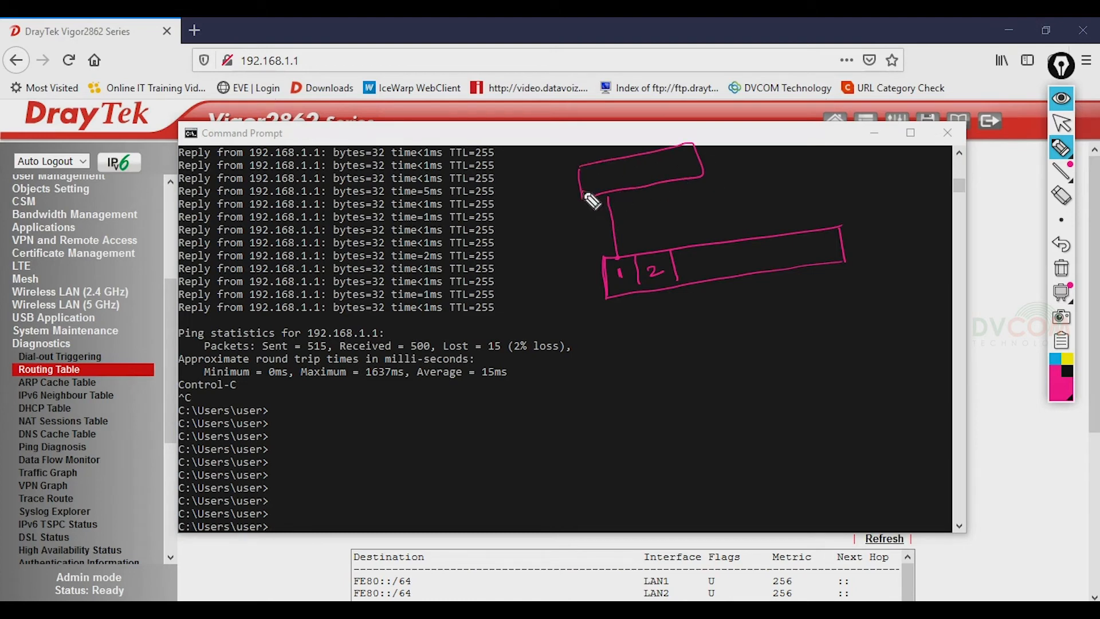
{"action": "left_click_drag", "start_coordinate": [592, 171], "coordinate": [612, 188]}
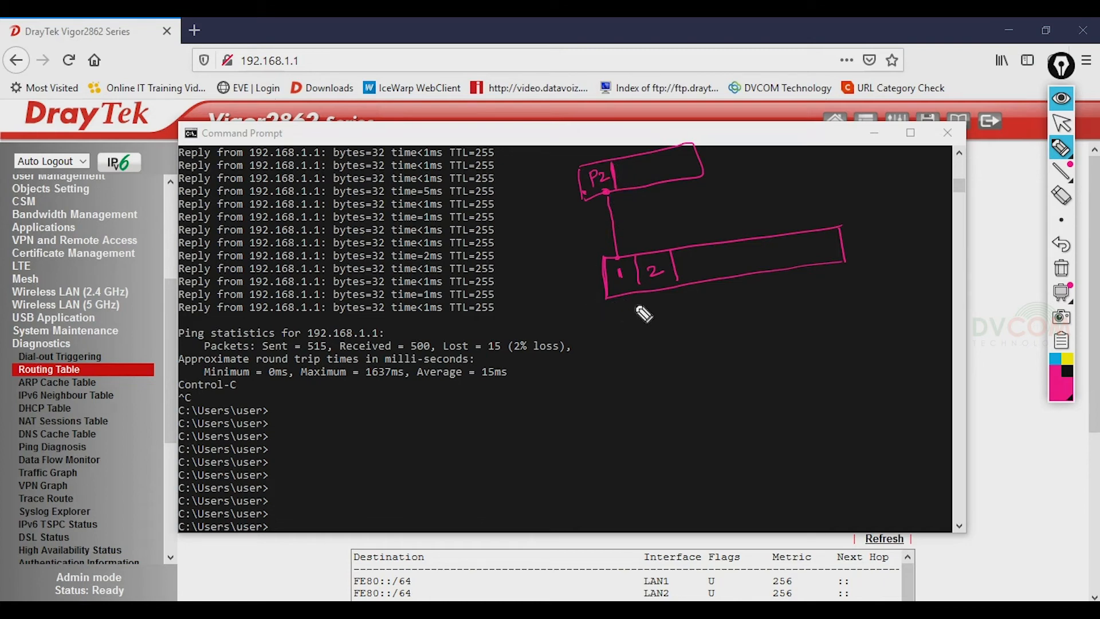
{"action": "mouse_move", "coordinate": [558, 218]}
{"action": "left_mouse_down"}
{"action": "mouse_move", "coordinate": [565, 229]}
{"action": "mouse_move", "coordinate": [583, 214]}
{"action": "left_mouse_up"}
{"action": "left_click", "coordinate": [575, 221]}
{"action": "mouse_move", "coordinate": [592, 210]}
{"action": "left_mouse_down"}
{"action": "mouse_move", "coordinate": [588, 228]}
{"action": "mouse_move", "coordinate": [603, 220]}
{"action": "left_mouse_up"}
{"action": "left_click_drag", "start_coordinate": [601, 211], "coordinate": [601, 228]}
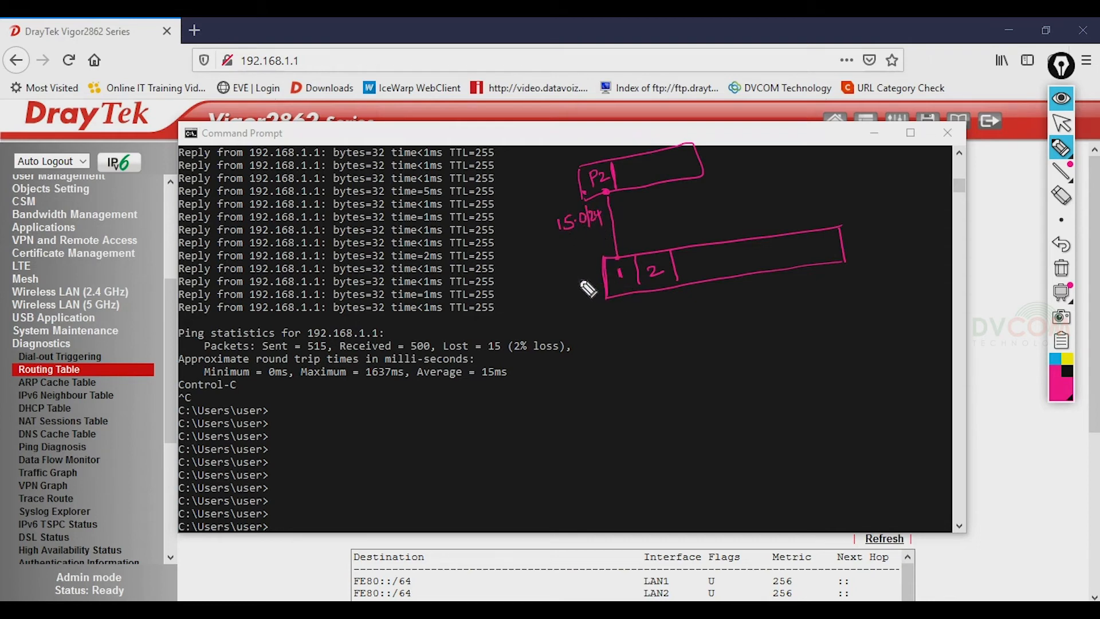
- Add the 15 label and port 2 connection point, then erase all annotations
{"action": "left_click_drag", "start_coordinate": [561, 277], "coordinate": [568, 292]}
{"action": "left_click_drag", "start_coordinate": [570, 274], "coordinate": [583, 289]}
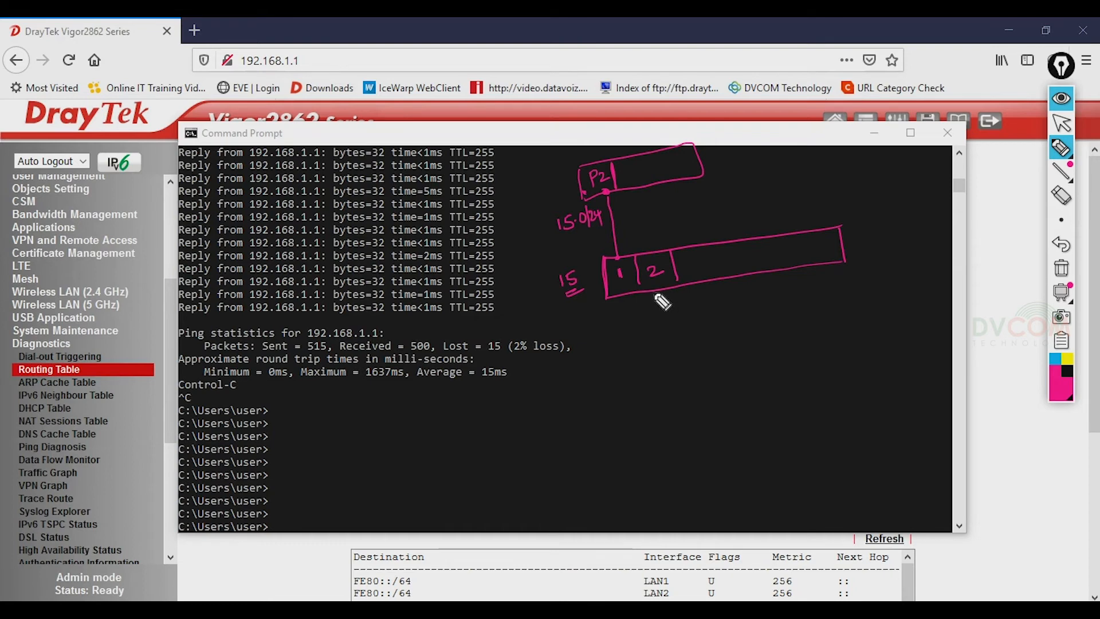
{"action": "mouse_move", "coordinate": [651, 291]}
{"action": "left_mouse_down"}
{"action": "mouse_move", "coordinate": [641, 371]}
{"action": "mouse_move", "coordinate": [630, 355]}
{"action": "mouse_move", "coordinate": [632, 344]}
{"action": "mouse_move", "coordinate": [648, 372]}
{"action": "mouse_move", "coordinate": [664, 344]}
{"action": "mouse_move", "coordinate": [673, 361]}
{"action": "left_mouse_up"}
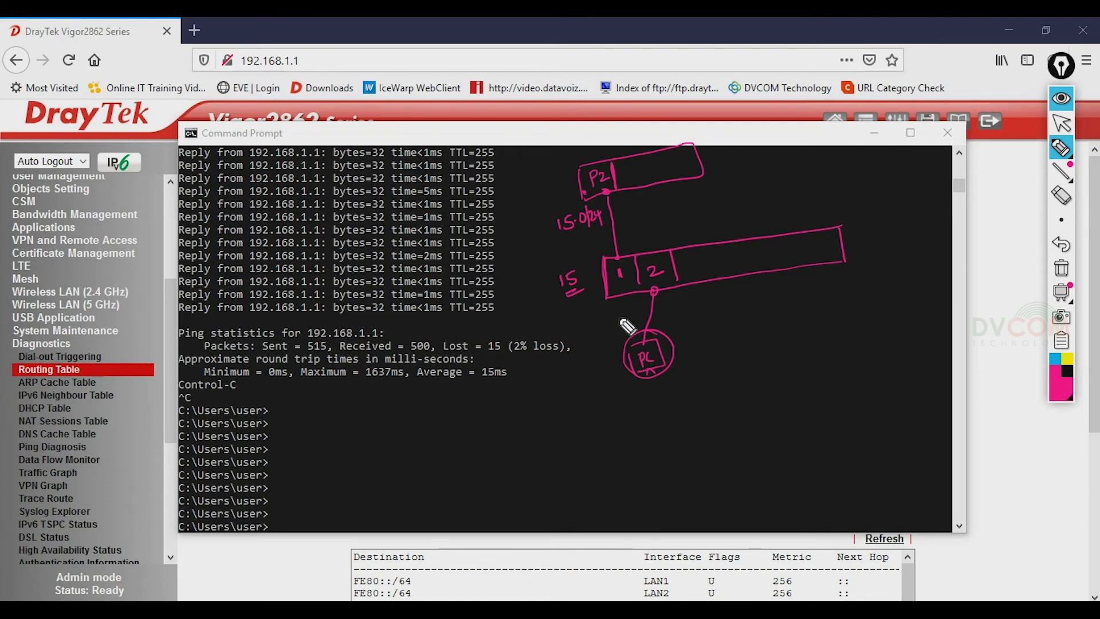
{"action": "left_click", "coordinate": [1061, 267]}
{"action": "left_click", "coordinate": [1061, 122]}
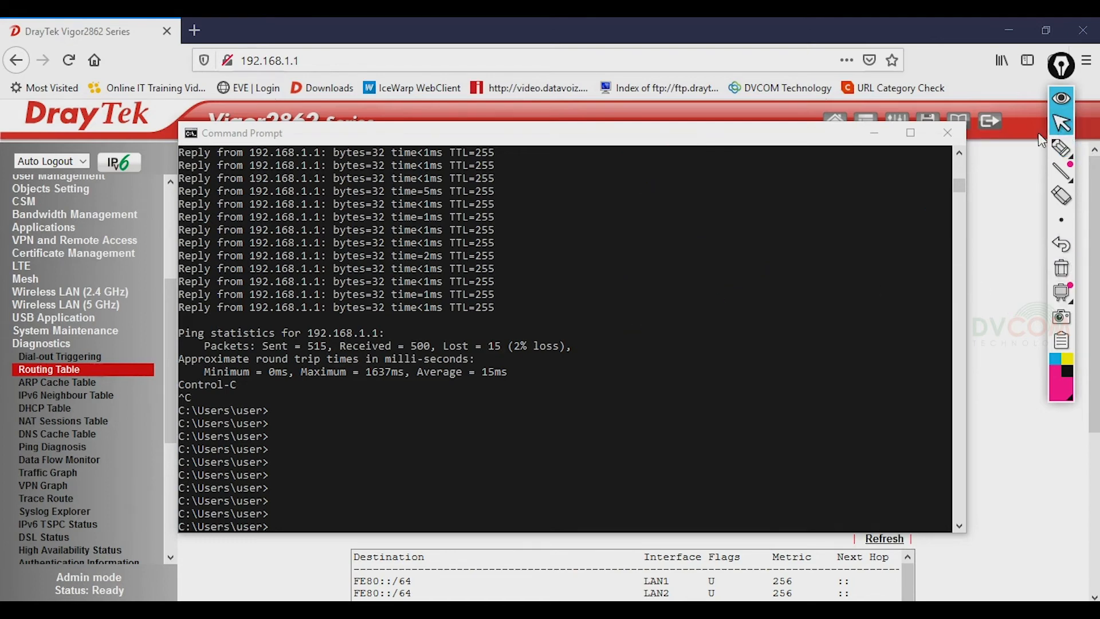
- Run ipconfig and point out the Ethernet subnet mask 255.255.255.0
{"action": "left_click", "coordinate": [610, 471]}
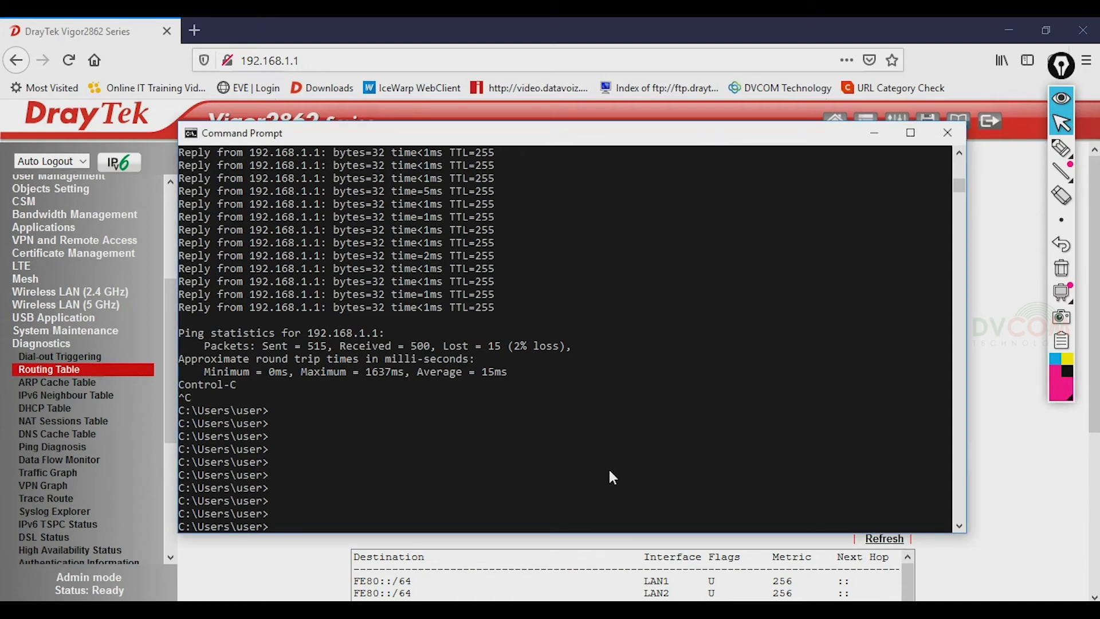
{"action": "key", "text": "Return"}
{"action": "key", "text": "Return"}
{"action": "key", "text": "Return"}
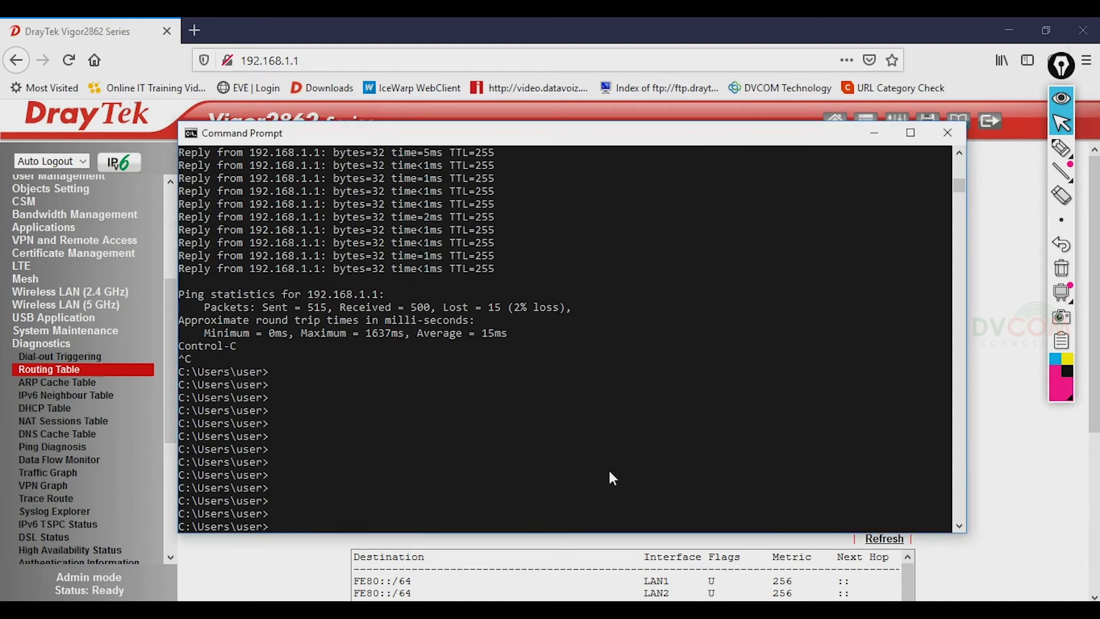
{"action": "type", "text": "ipconfig"}
{"action": "key", "text": "Return"}
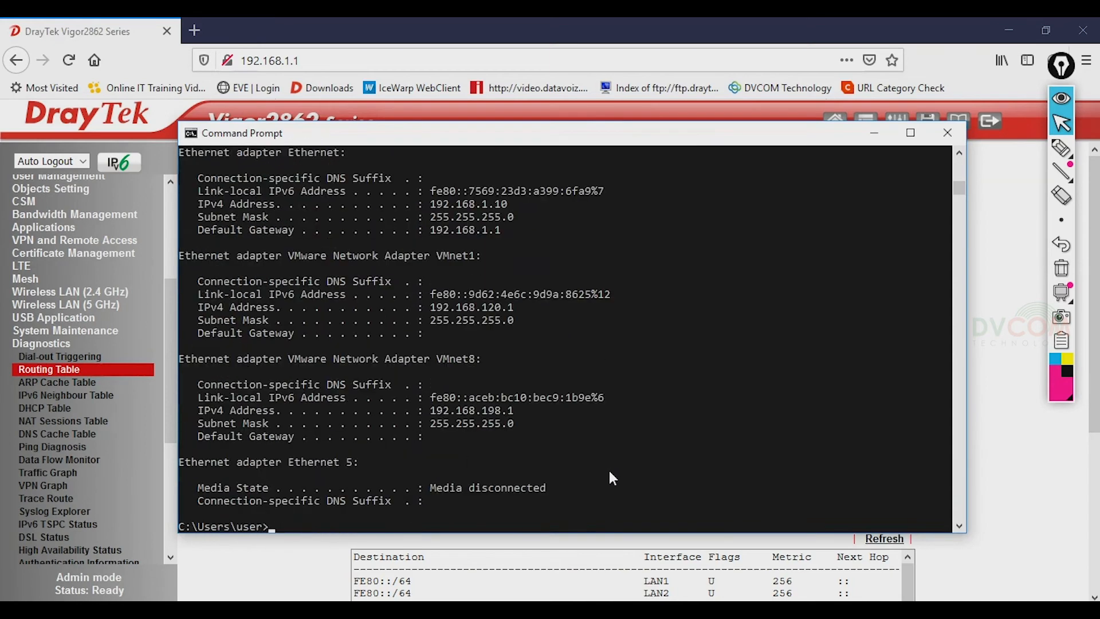
{"action": "left_click_drag", "start_coordinate": [436, 216], "coordinate": [533, 218]}
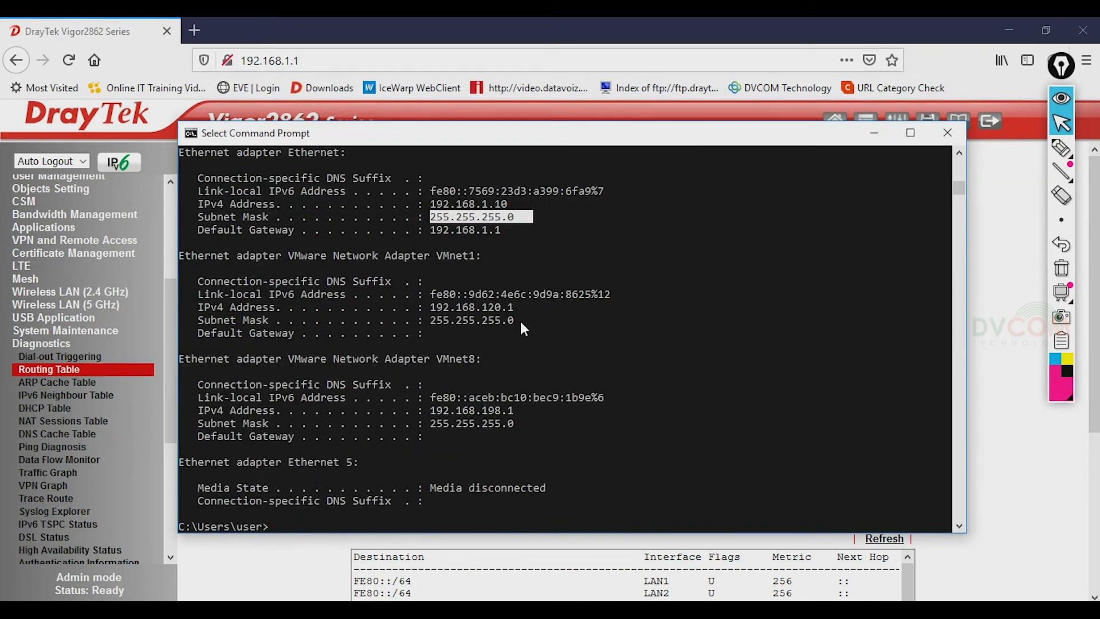
{"action": "type", "text": "ping "}
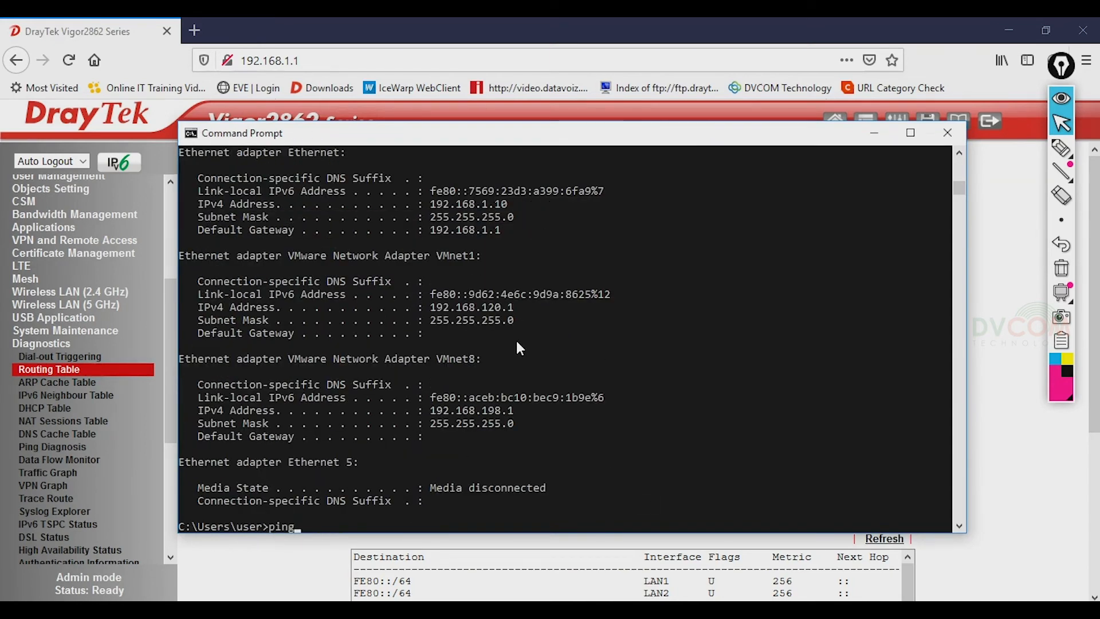
{"action": "type", "text": "4.2.2.2"}
{"action": "key", "text": "Return"}
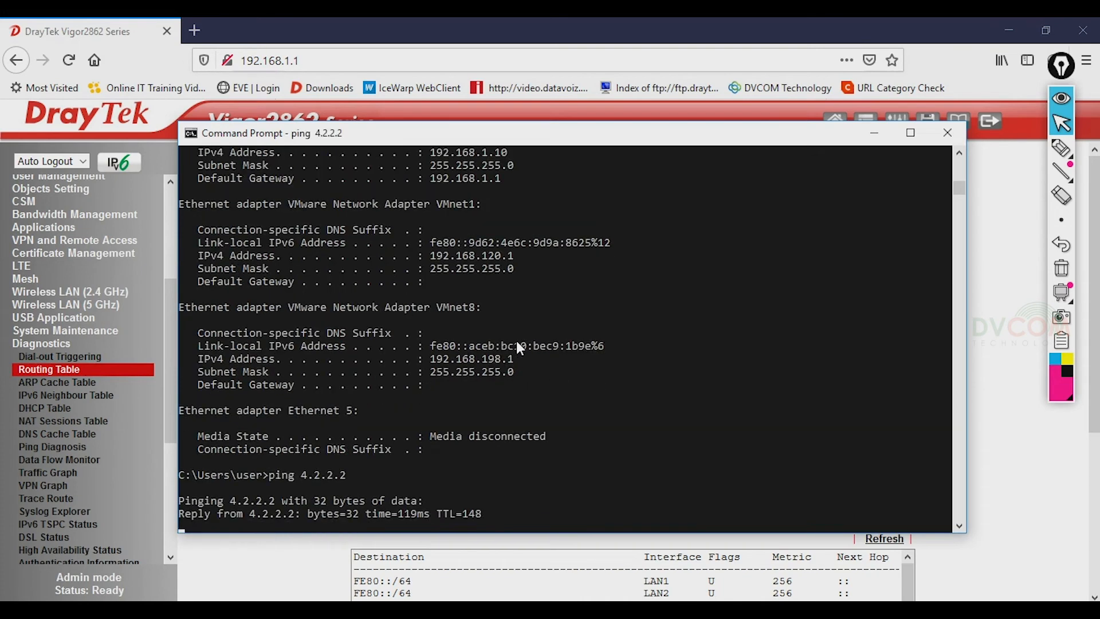
{"action": "key", "text": "ctrl+c"}
{"action": "type", "text": "pi"}
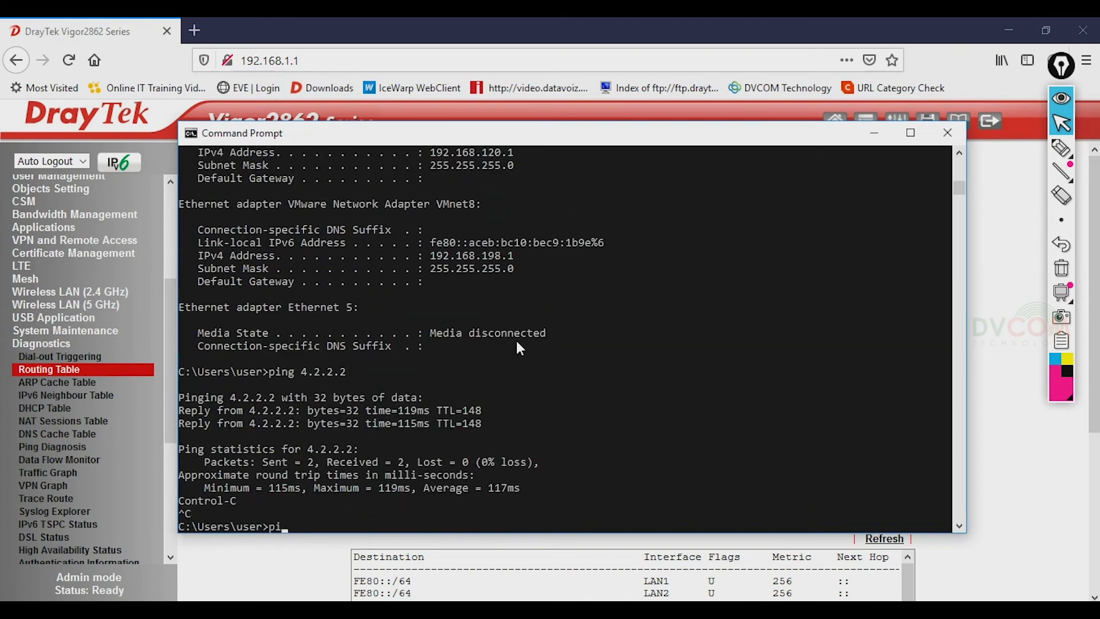
{"action": "type", "text": "ng www.google.com"}
{"action": "key", "text": "Return"}
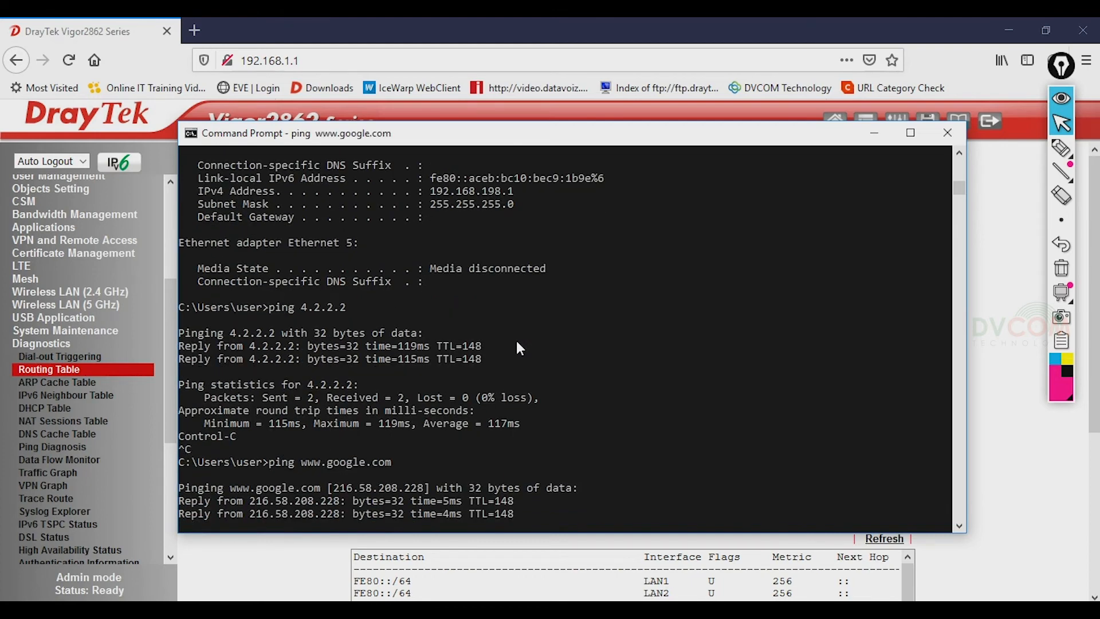
{"action": "key", "text": "ctrl+c"}
{"action": "key", "text": "Return"}
{"action": "key", "text": "Return"}
{"action": "key", "text": "Return"}
{"action": "key", "text": "Return"}
{"action": "key", "text": "Return"}
{"action": "key", "text": "Return"}
{"action": "key", "text": "Return"}
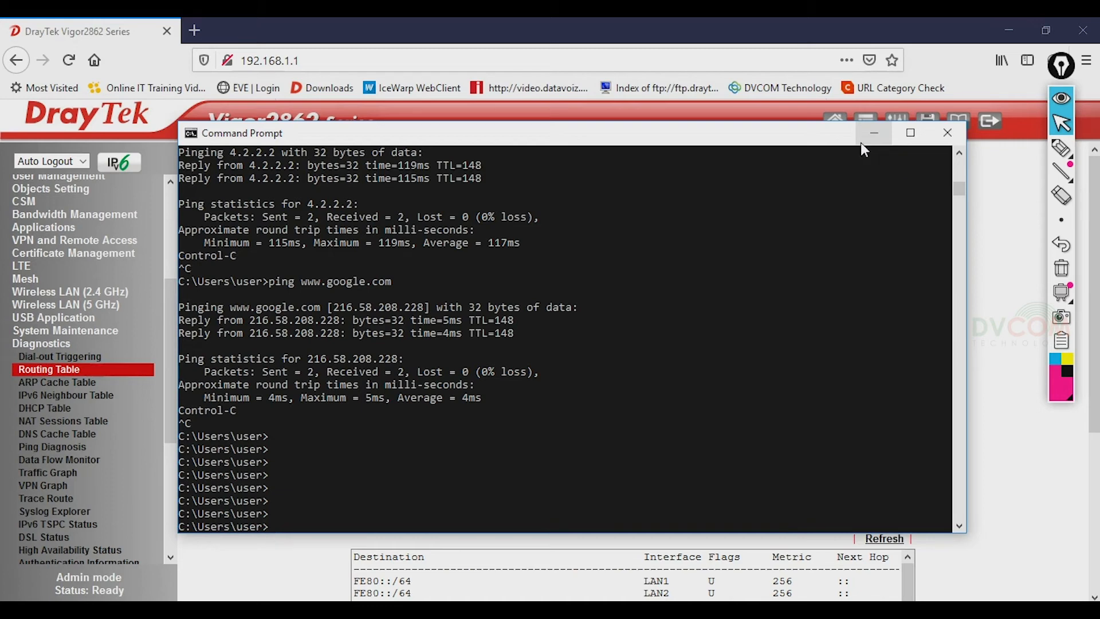
- Start a continuous ping to 4.2.2.2 with ping 4.2.2.2 -t
{"action": "type", "text": "ing"}
{"action": "key", "text": "BackSpace"}
{"action": "key", "text": "BackSpace"}
{"action": "key", "text": "BackSpace"}
{"action": "key", "text": "BackSpace"}
{"action": "key", "text": "BackSpace"}
{"action": "key", "text": "BackSpace"}
{"action": "key", "text": "BackSpace"}
{"action": "type", "text": "4.2.2.2 -t"}
{"action": "key", "text": "Return"}
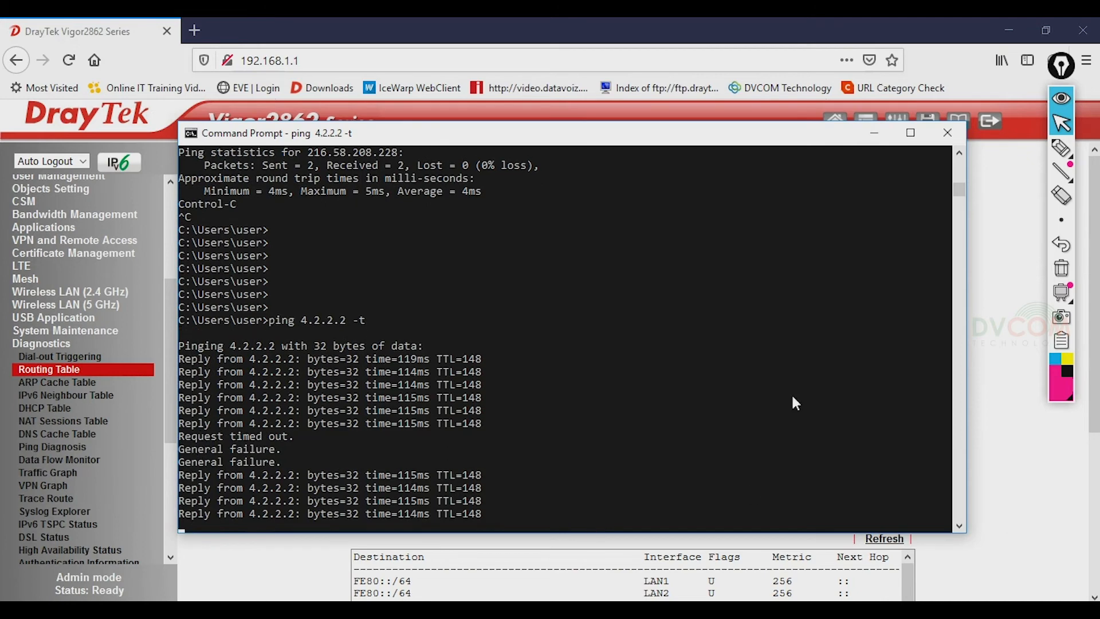
- Open a second Command Prompt and arrange it beside the running ping console
{"action": "right_click", "coordinate": [524, 133]}
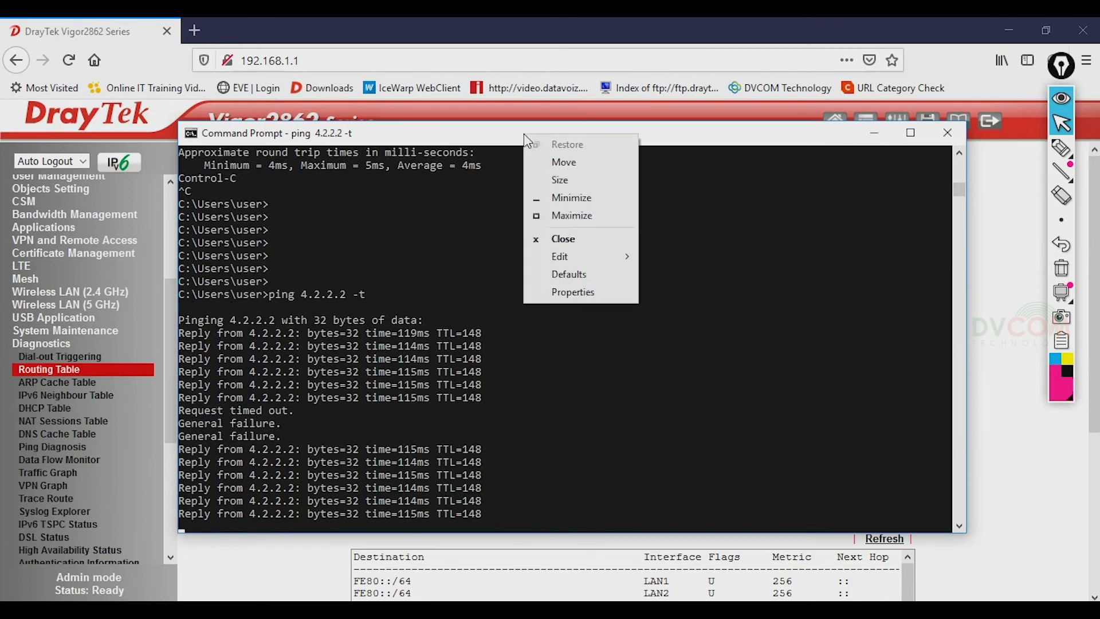
{"action": "left_click", "coordinate": [511, 266]}
{"action": "right_click", "coordinate": [454, 610]}
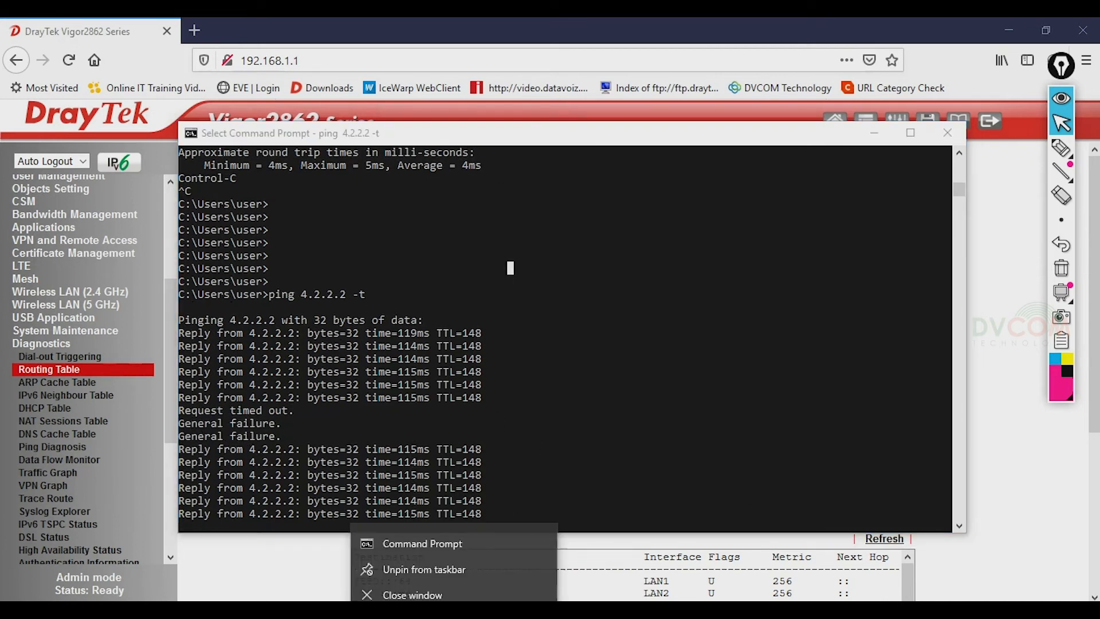
{"action": "left_click", "coordinate": [453, 529]}
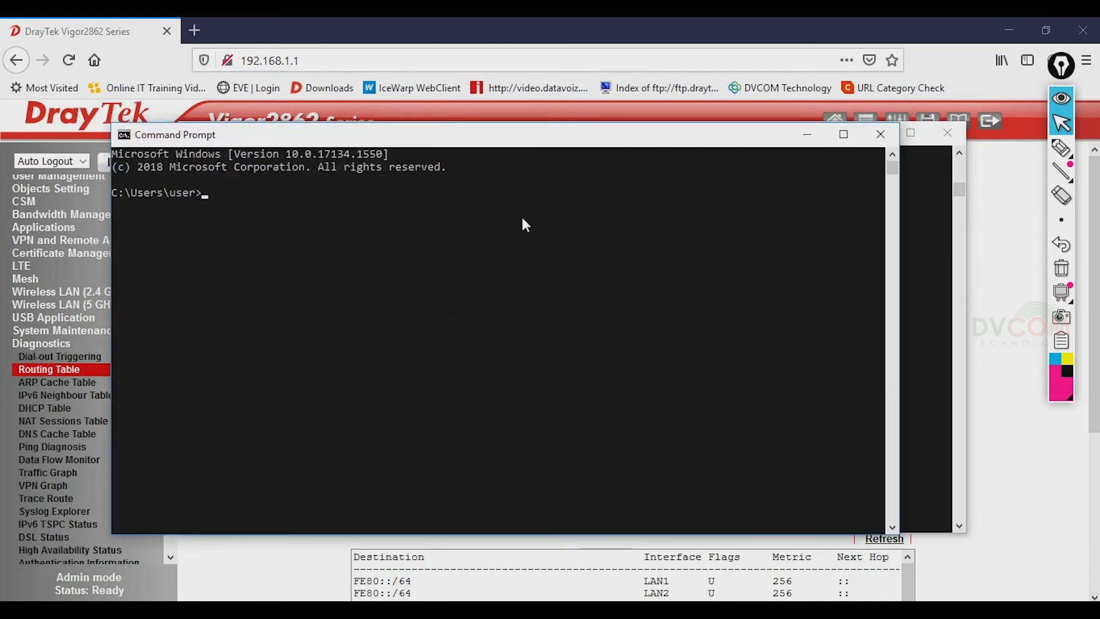
{"action": "left_click_drag", "start_coordinate": [483, 148], "coordinate": [658, 207]}
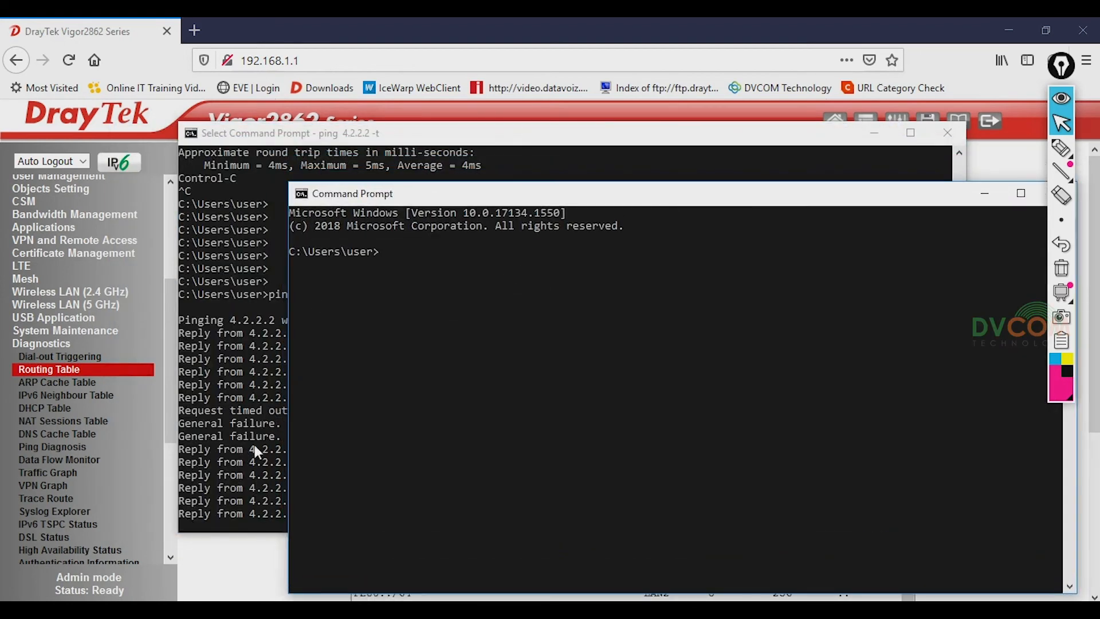
{"action": "left_click_drag", "start_coordinate": [522, 133], "coordinate": [438, 66]}
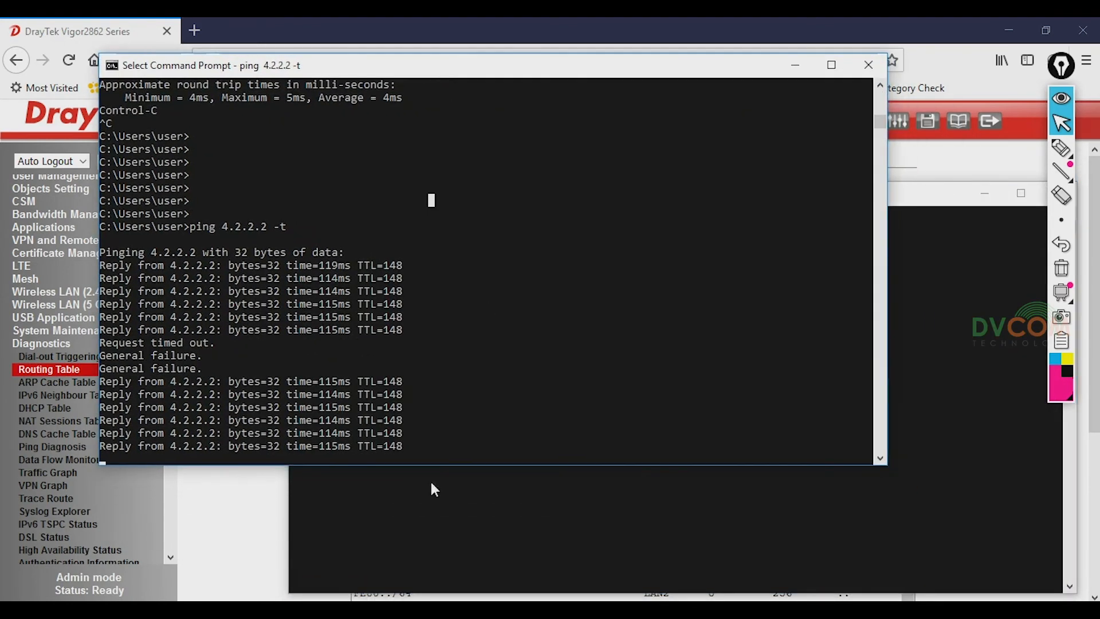
{"action": "left_click", "coordinate": [520, 396]}
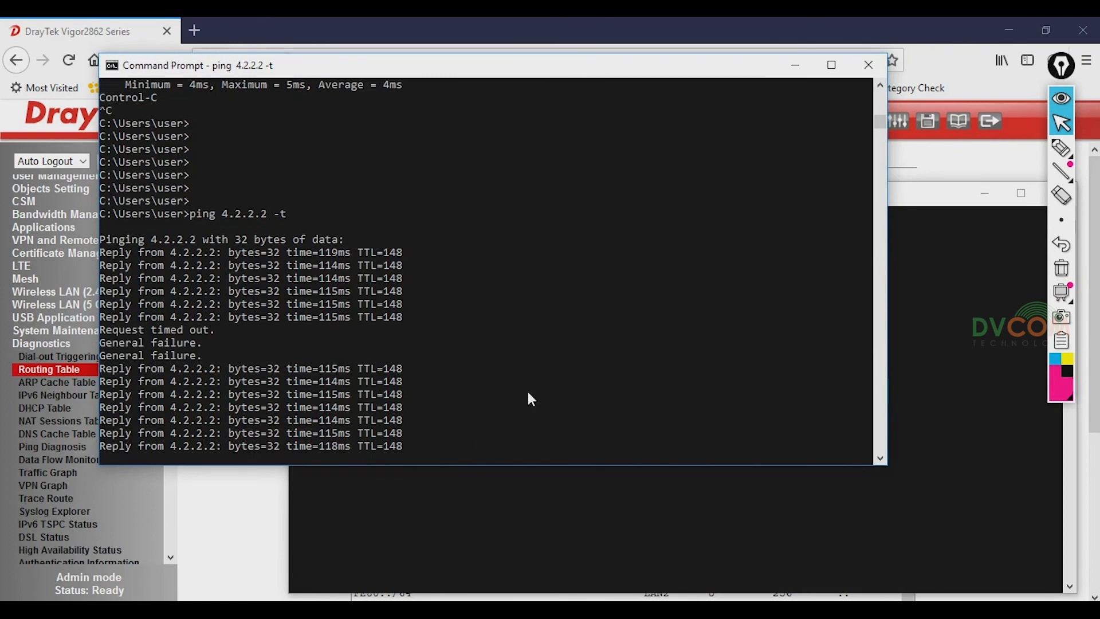
{"action": "left_click", "coordinate": [504, 527]}
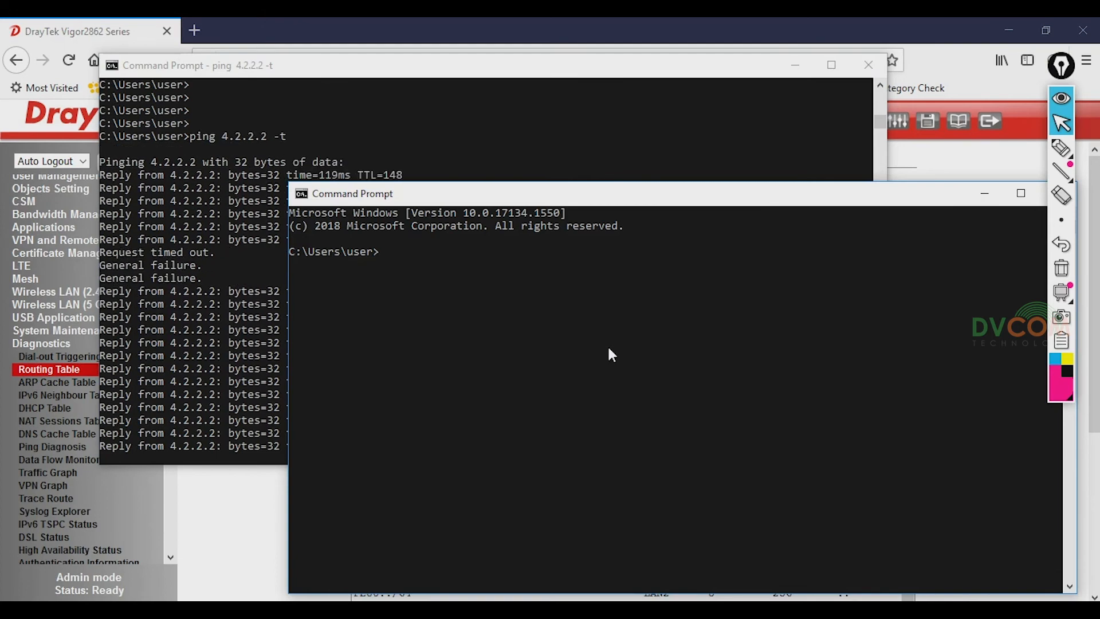
- Run ipconfig to show IPv4 192.168.15.50 via gateway 192.168.15.1, then minimize both consoles
{"action": "type", "text": "pconfig"}
{"action": "key", "text": "Return"}
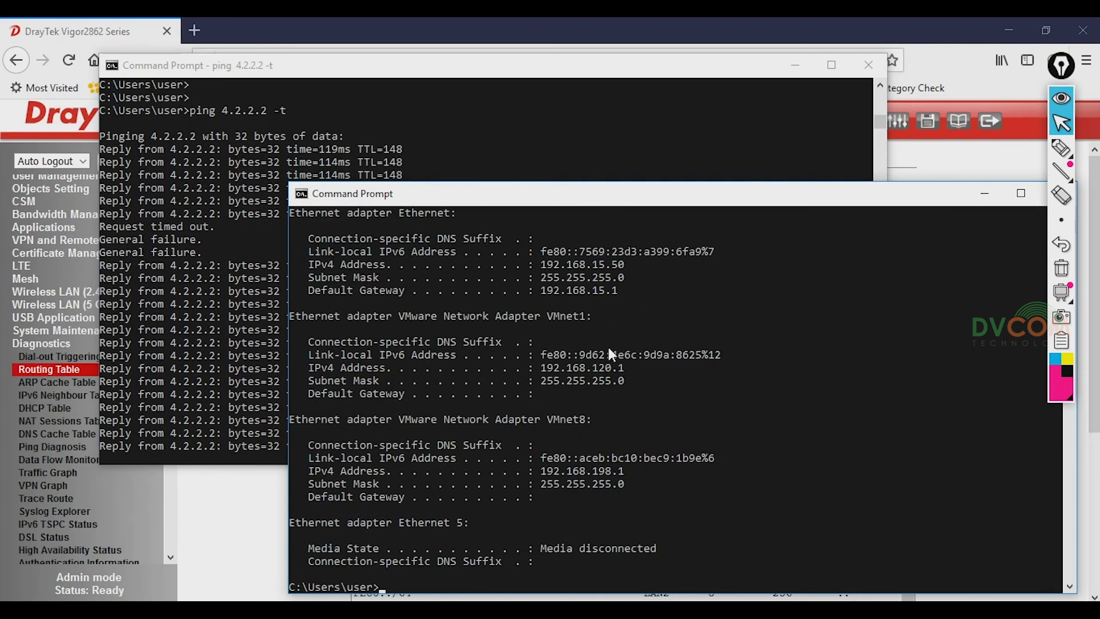
{"action": "left_click_drag", "start_coordinate": [538, 264], "coordinate": [637, 270]}
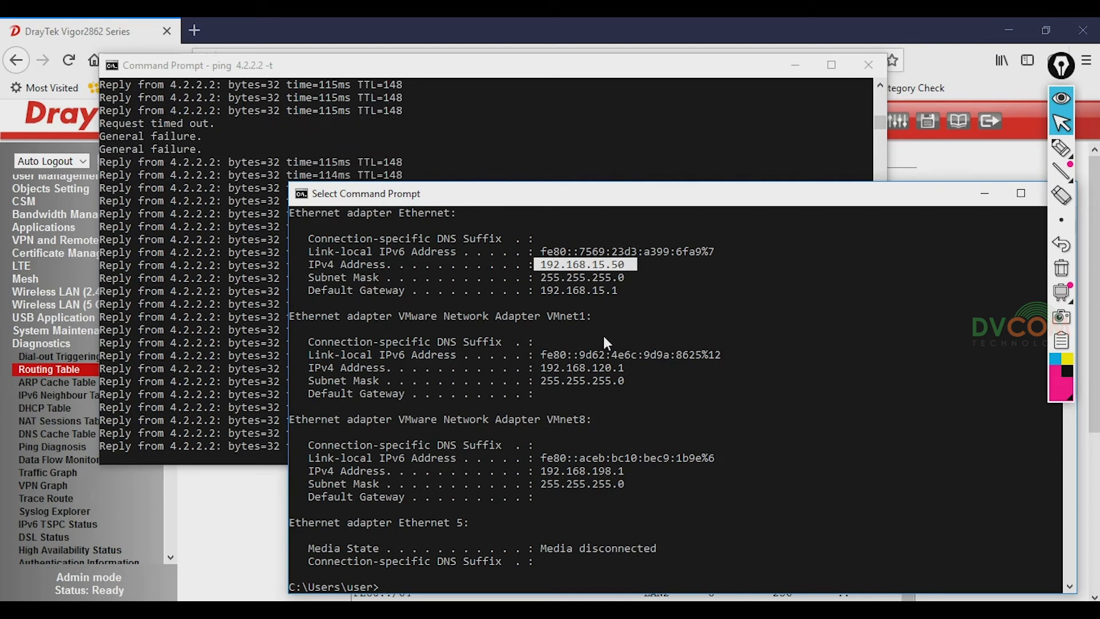
{"action": "left_click", "coordinate": [800, 65]}
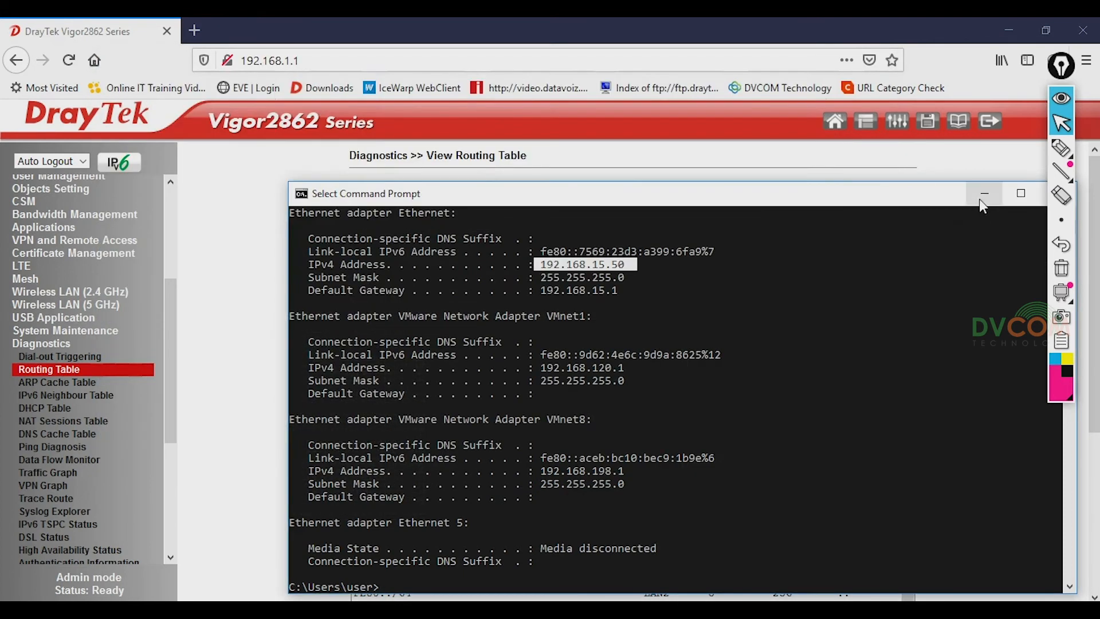
{"action": "left_click", "coordinate": [983, 194]}
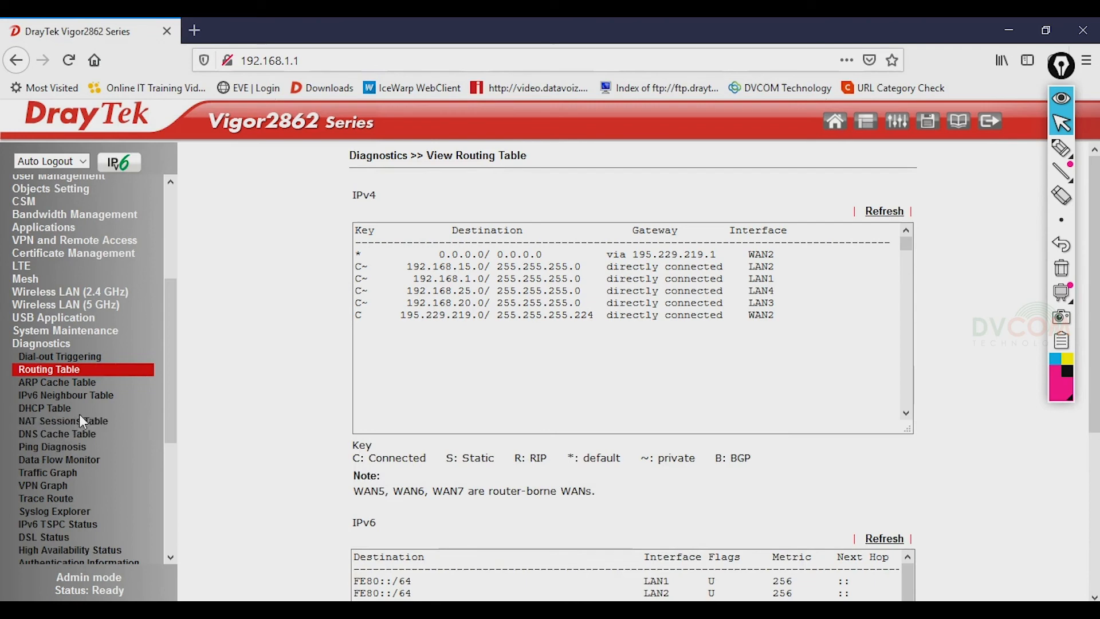
- Load the router's web UI at its LAN2 address 192.168.15.1
{"action": "left_click", "coordinate": [60, 411]}
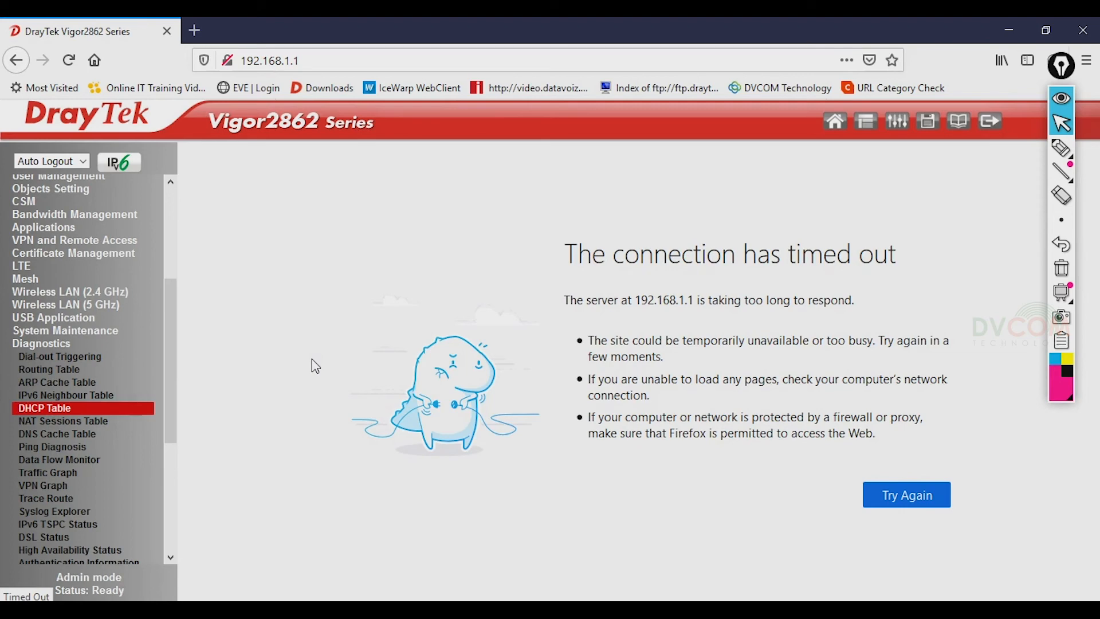
{"action": "left_click", "coordinate": [378, 59]}
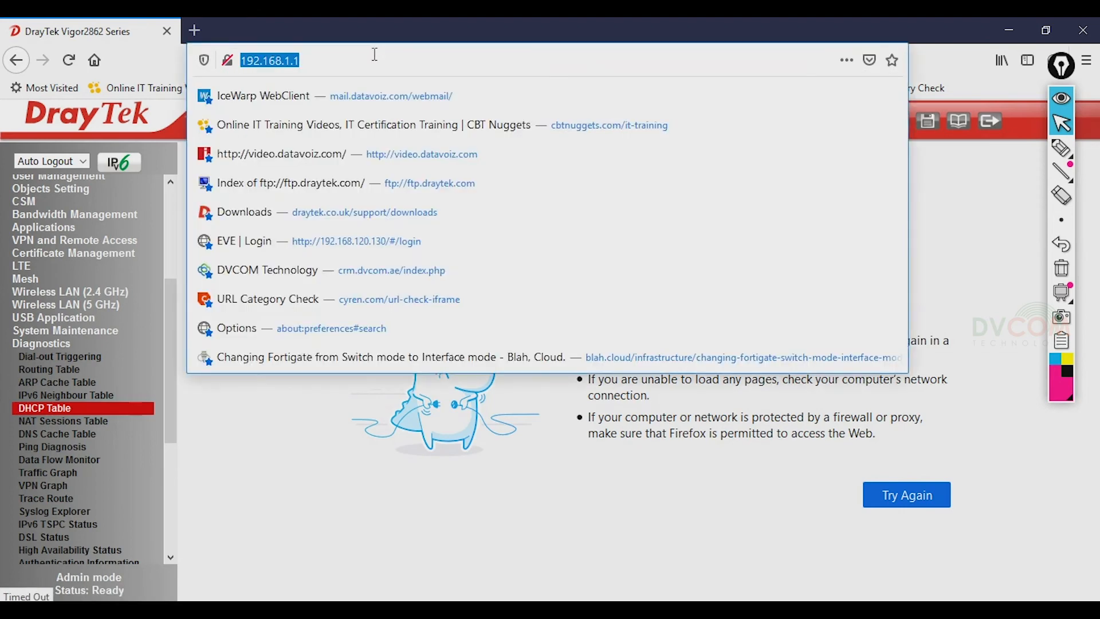
{"action": "type", "text": "192.168"}
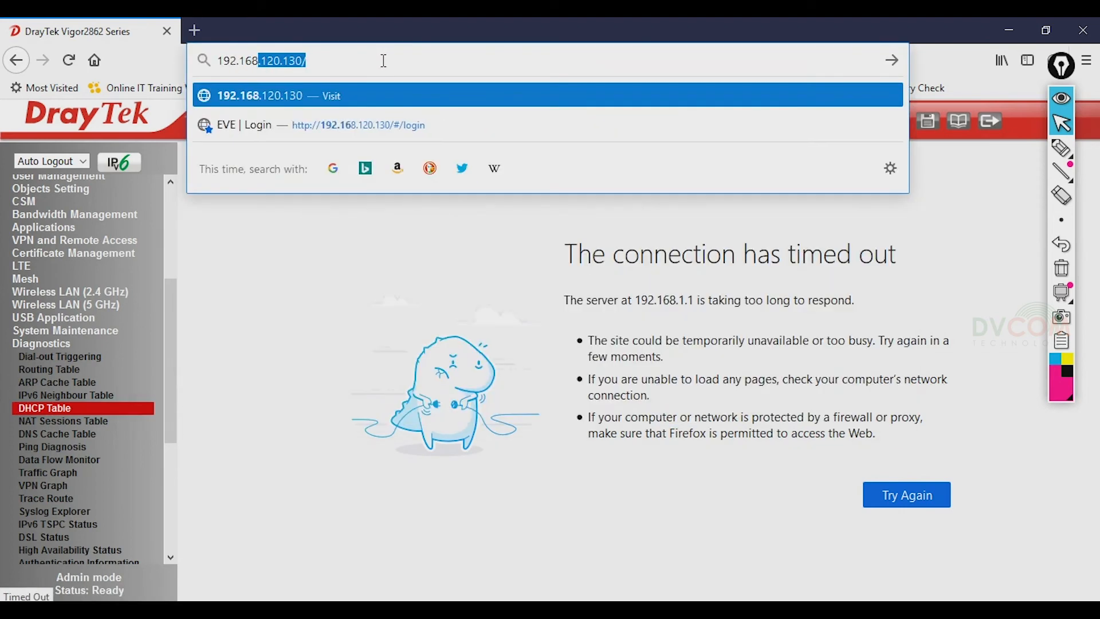
{"action": "type", "text": ".15.1"}
{"action": "key", "text": "Return"}
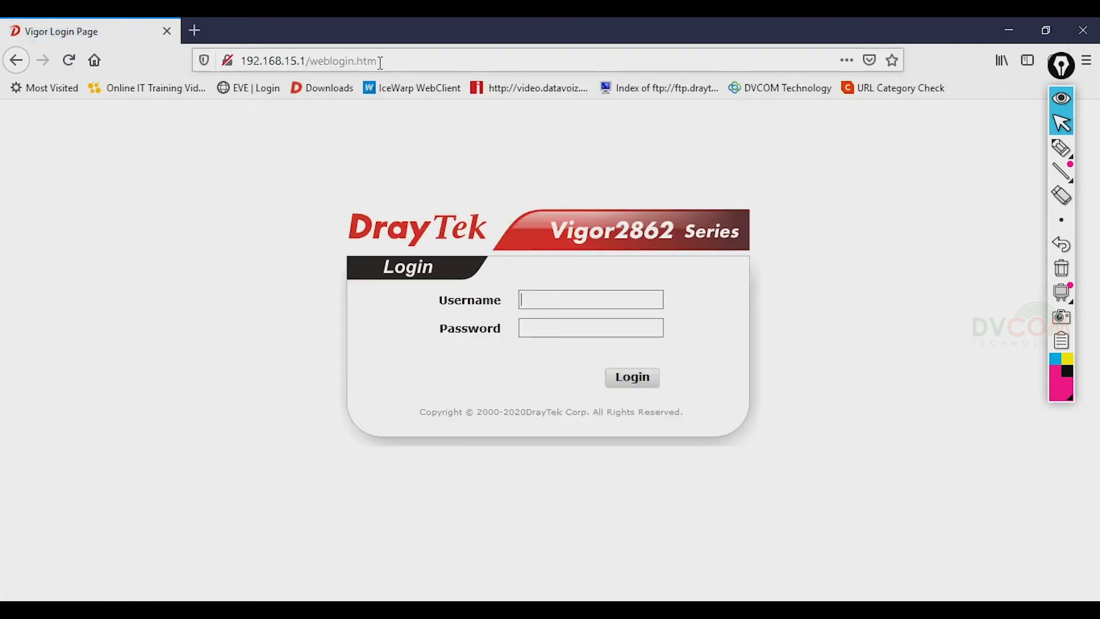
- Sign in with the admin credentials, decline saving the login, and expand Diagnostics
{"action": "left_click", "coordinate": [550, 293]}
{"action": "type", "text": "admin"}
{"action": "key", "text": "Tab"}
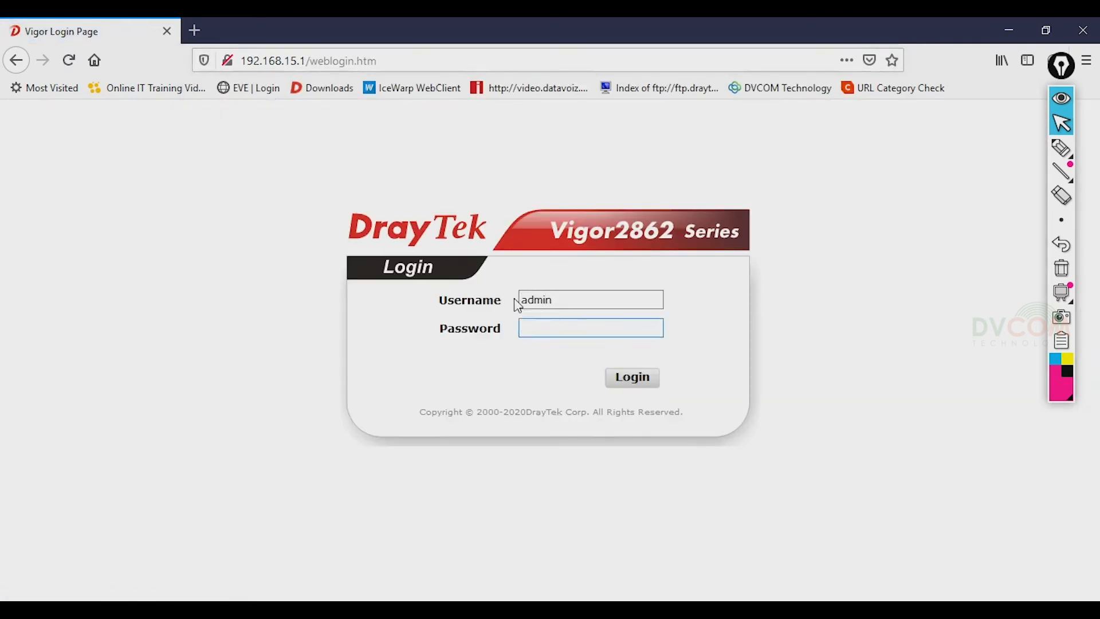
{"action": "type", "text": "a*******"}
{"action": "key", "text": "Return"}
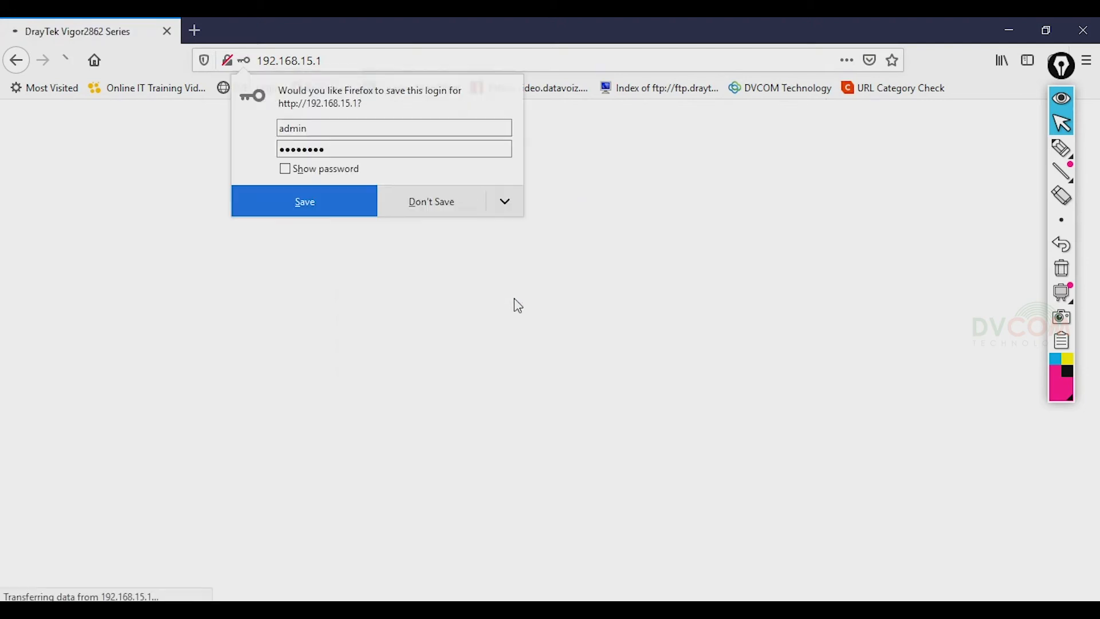
{"action": "left_click", "coordinate": [432, 200]}
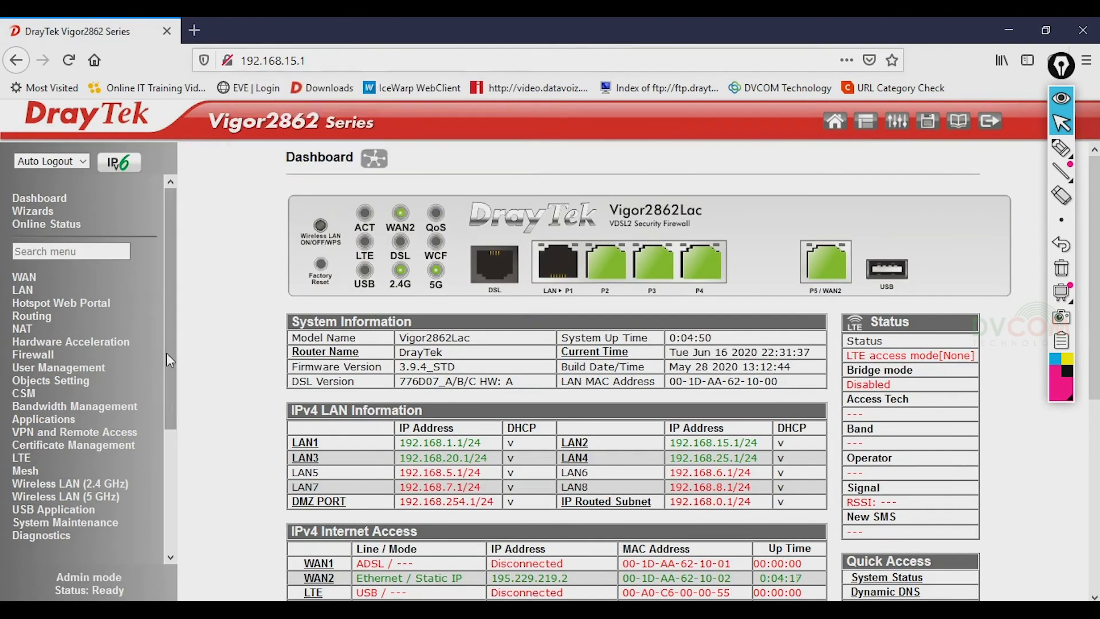
{"action": "left_click_drag", "start_coordinate": [176, 326], "coordinate": [162, 427]}
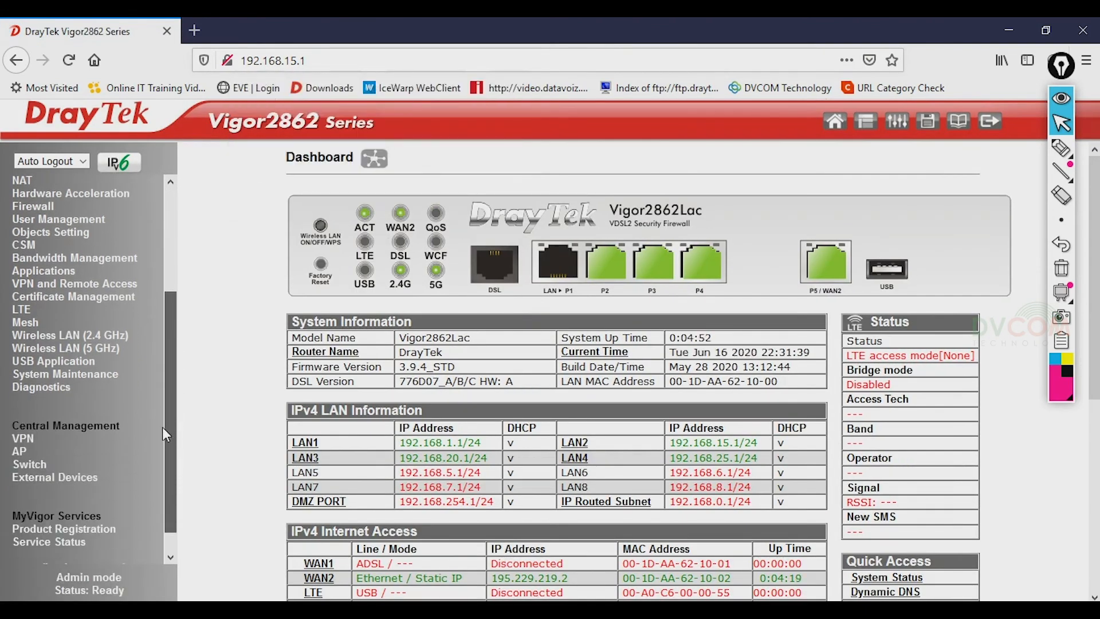
{"action": "left_click", "coordinate": [49, 391]}
{"action": "left_click_drag", "start_coordinate": [167, 302], "coordinate": [162, 401]}
- Open the DHCP Table, highlight the 192.168.15.50 LAN2 lease, and return to the ping console
{"action": "left_click", "coordinate": [52, 392]}
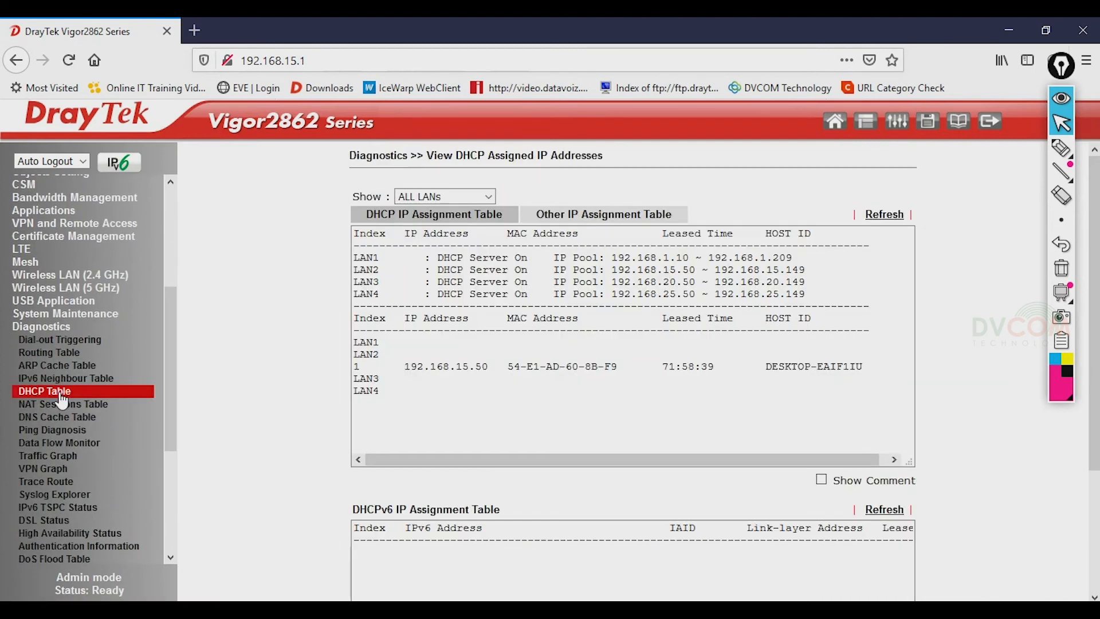
{"action": "left_click_drag", "start_coordinate": [409, 369], "coordinate": [868, 366]}
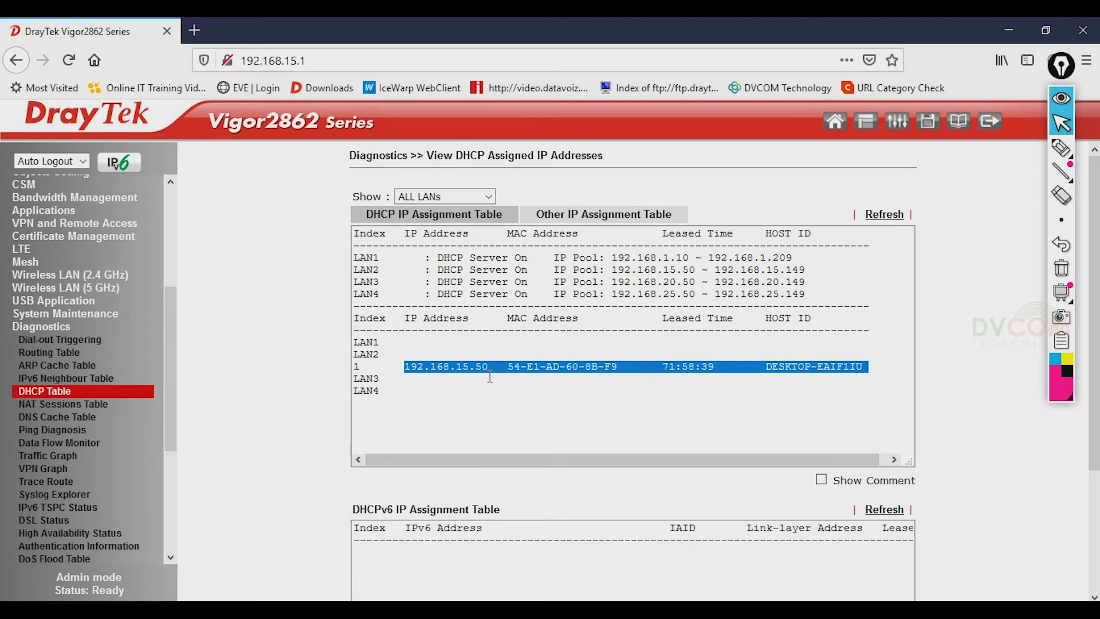
{"action": "left_click", "coordinate": [373, 552]}
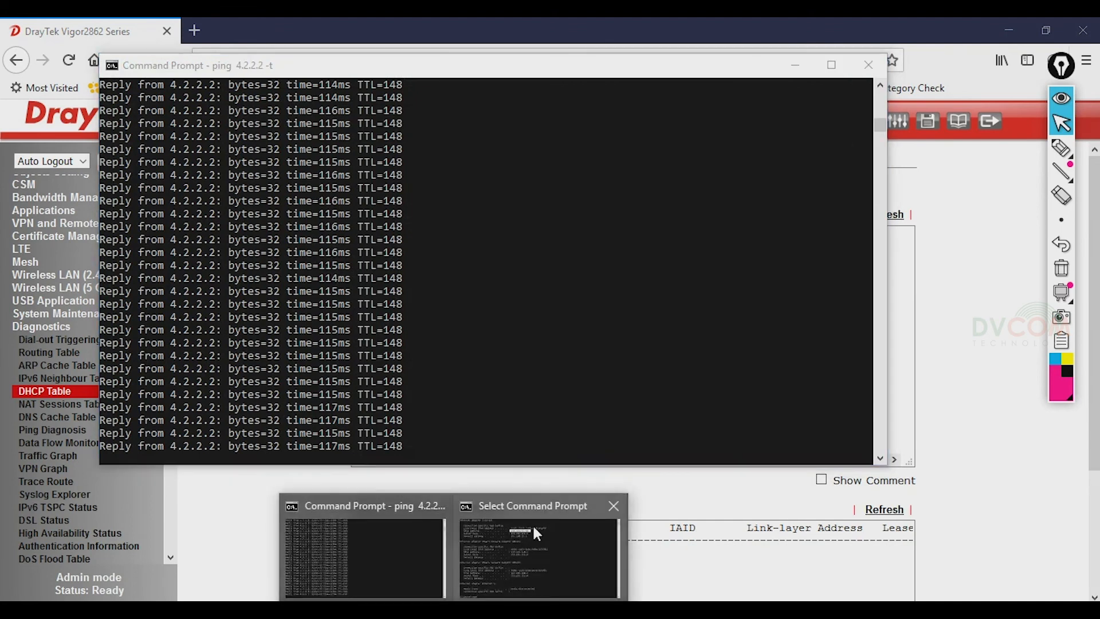
- Bring the ipconfig console forward, reposition it, and select a yellow annotation pen
{"action": "left_click", "coordinate": [534, 526]}
{"action": "left_click_drag", "start_coordinate": [651, 200], "coordinate": [539, 161]}
{"action": "left_click", "coordinate": [585, 291]}
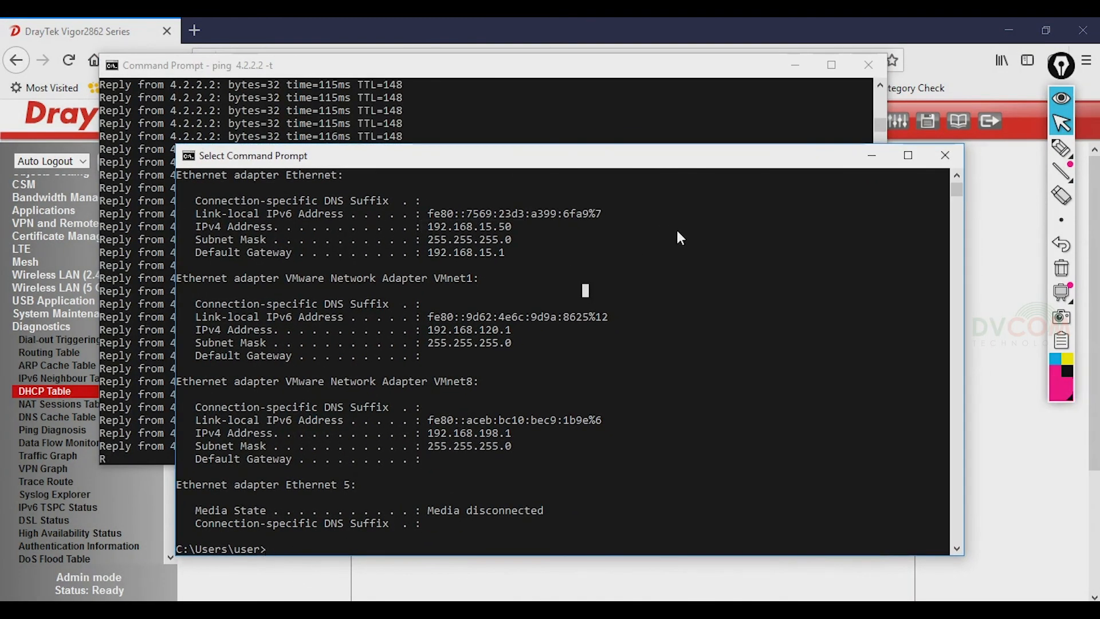
{"action": "left_click", "coordinate": [1066, 358]}
{"action": "left_click", "coordinate": [1061, 147]}
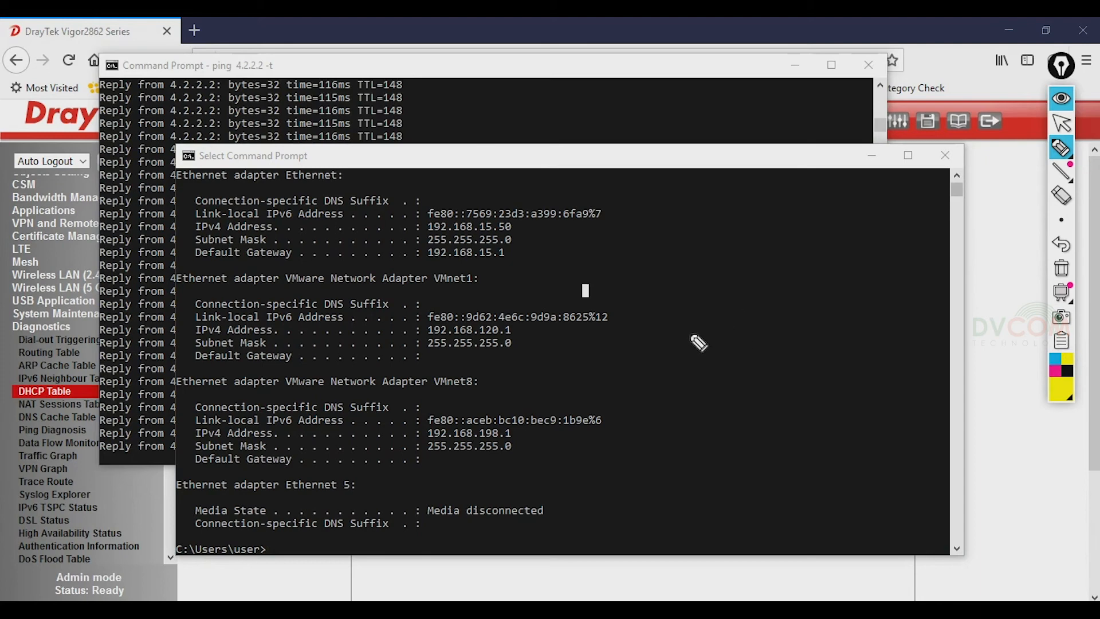
- Sketch the router box with sections, handwritten notes, and a boxed P3 link from port 3
{"action": "mouse_move", "coordinate": [664, 314]}
{"action": "left_mouse_down"}
{"action": "mouse_move", "coordinate": [839, 285]}
{"action": "mouse_move", "coordinate": [667, 356]}
{"action": "mouse_move", "coordinate": [847, 318]}
{"action": "mouse_move", "coordinate": [839, 286]}
{"action": "left_mouse_up"}
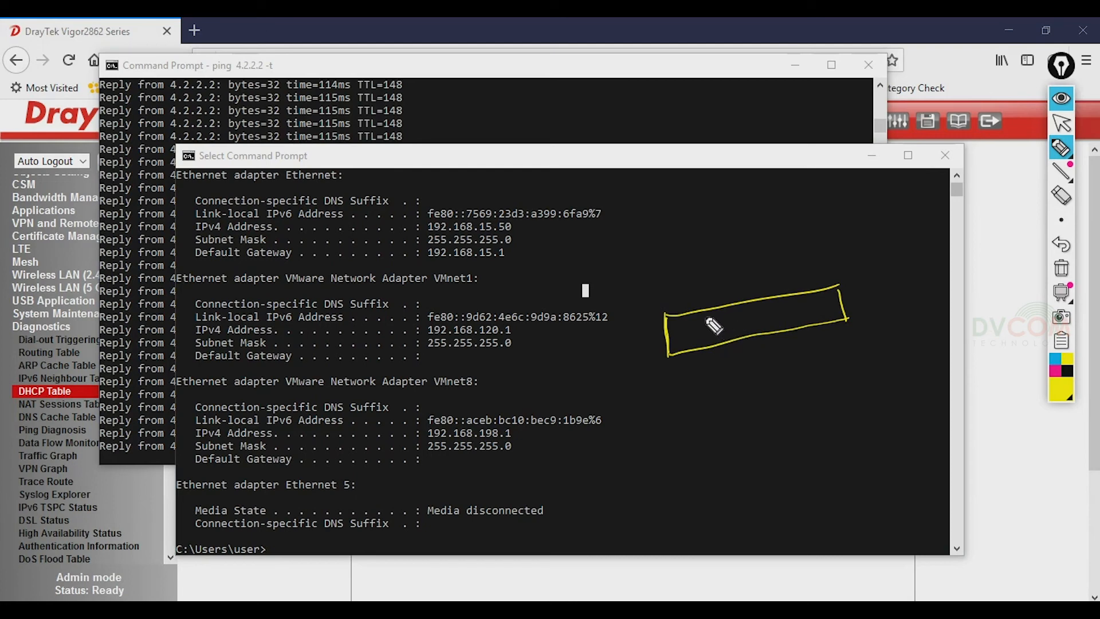
{"action": "mouse_move", "coordinate": [726, 307]}
{"action": "left_mouse_down"}
{"action": "mouse_move", "coordinate": [737, 337]}
{"action": "mouse_move", "coordinate": [685, 337]}
{"action": "mouse_move", "coordinate": [714, 338]}
{"action": "left_mouse_up"}
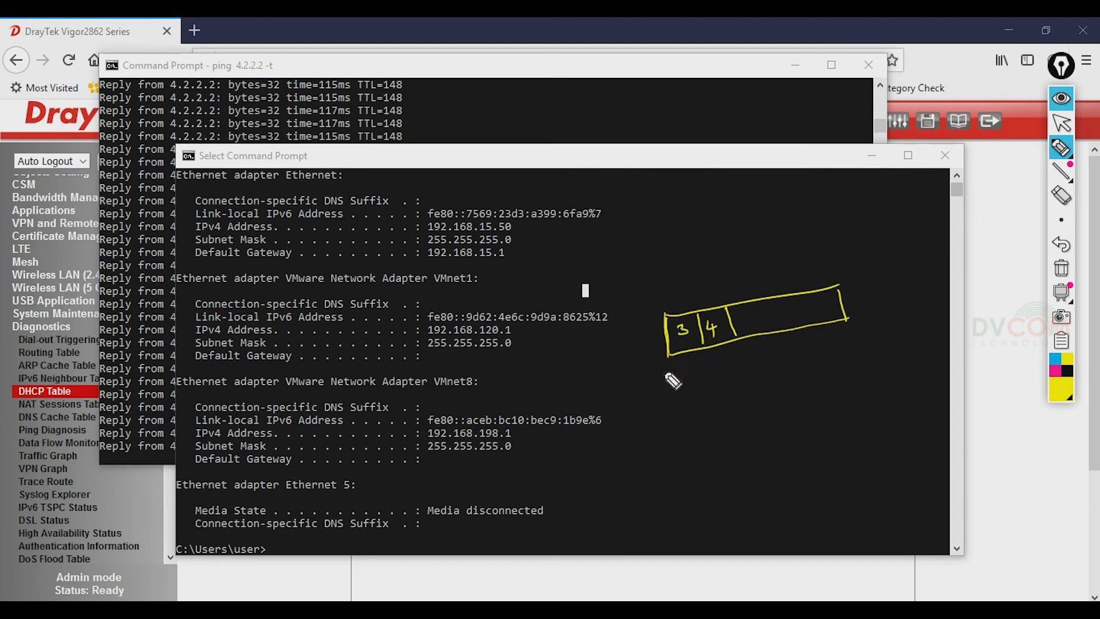
{"action": "mouse_move", "coordinate": [622, 339]}
{"action": "left_mouse_down"}
{"action": "mouse_move", "coordinate": [630, 351]}
{"action": "mouse_move", "coordinate": [637, 337]}
{"action": "mouse_move", "coordinate": [606, 345]}
{"action": "mouse_move", "coordinate": [633, 365]}
{"action": "left_mouse_up"}
{"action": "left_click", "coordinate": [611, 349]}
{"action": "mouse_move", "coordinate": [677, 323]}
{"action": "left_mouse_down"}
{"action": "mouse_move", "coordinate": [679, 335]}
{"action": "mouse_move", "coordinate": [664, 252]}
{"action": "left_mouse_up"}
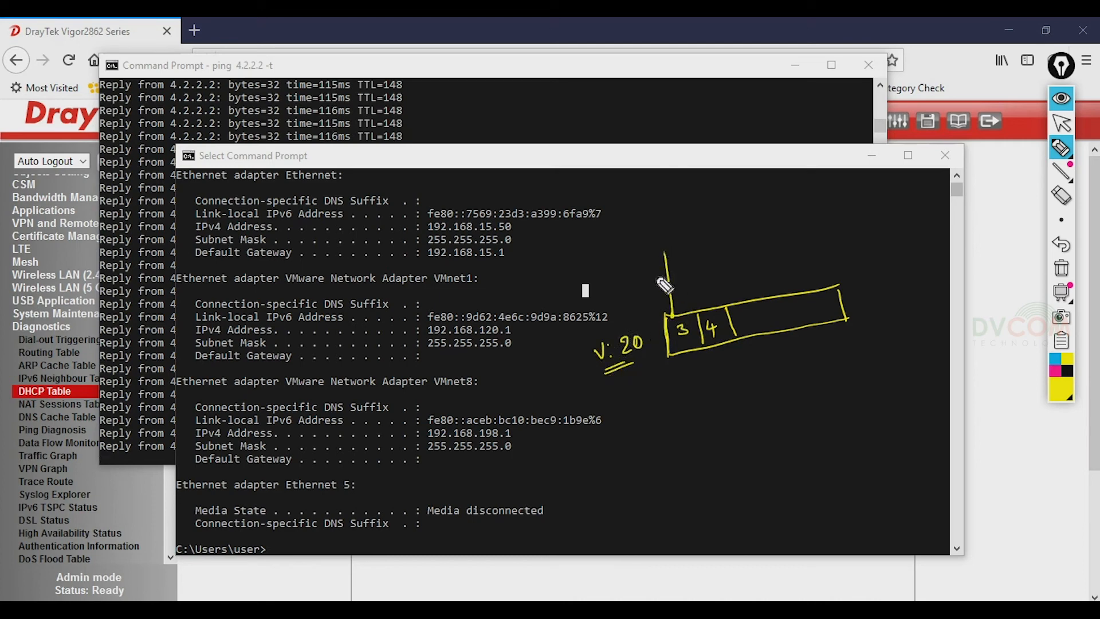
{"action": "left_click_drag", "start_coordinate": [652, 220], "coordinate": [654, 232]}
{"action": "left_click_drag", "start_coordinate": [650, 220], "coordinate": [661, 230]}
{"action": "mouse_move", "coordinate": [645, 240]}
{"action": "left_mouse_down"}
{"action": "mouse_move", "coordinate": [664, 234]}
{"action": "mouse_move", "coordinate": [653, 208]}
{"action": "mouse_move", "coordinate": [644, 239]}
{"action": "mouse_move", "coordinate": [665, 249]}
{"action": "mouse_move", "coordinate": [616, 272]}
{"action": "mouse_move", "coordinate": [663, 263]}
{"action": "mouse_move", "coordinate": [647, 269]}
{"action": "left_mouse_up"}
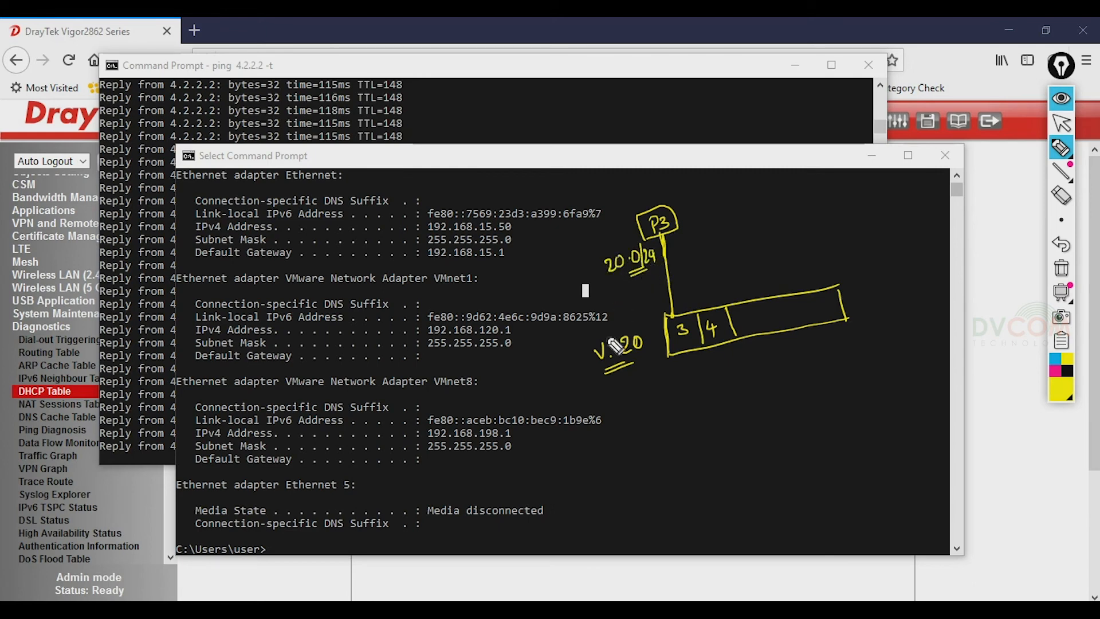
- Draw a PC on port 4, underline 20.0/24, clear the sketches, and minimize the ipconfig console
{"action": "mouse_move", "coordinate": [719, 343]}
{"action": "left_mouse_down"}
{"action": "mouse_move", "coordinate": [759, 389]}
{"action": "mouse_move", "coordinate": [778, 388]}
{"action": "mouse_move", "coordinate": [756, 416]}
{"action": "mouse_move", "coordinate": [774, 424]}
{"action": "left_mouse_up"}
{"action": "left_click_drag", "start_coordinate": [762, 400], "coordinate": [763, 406]}
{"action": "mouse_move", "coordinate": [772, 402]}
{"action": "left_mouse_down"}
{"action": "mouse_move", "coordinate": [746, 409]}
{"action": "mouse_move", "coordinate": [781, 373]}
{"action": "left_mouse_up"}
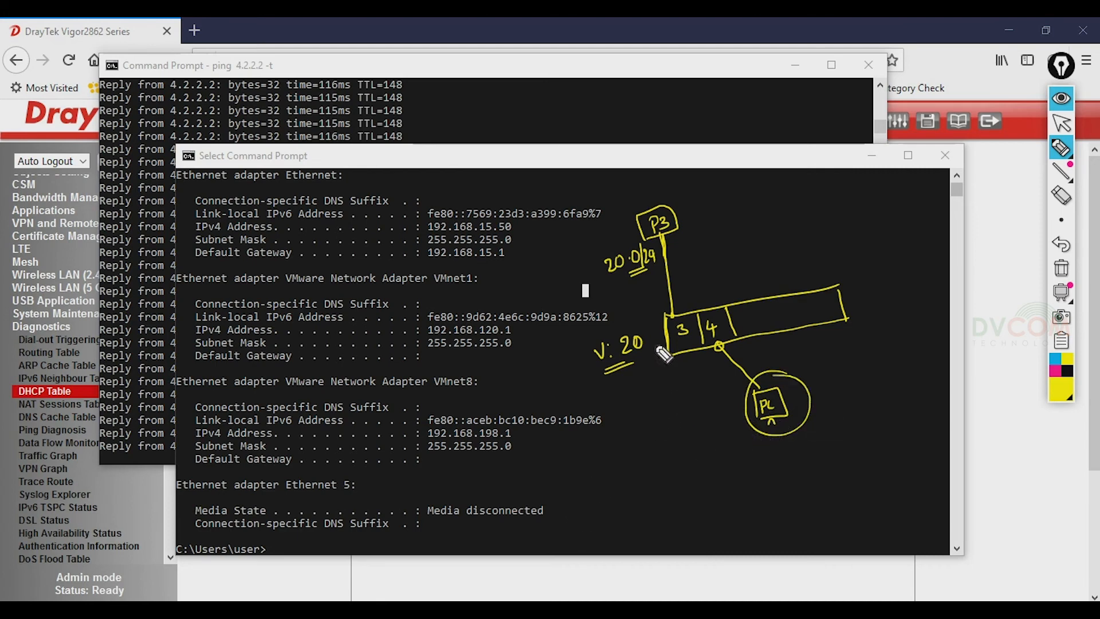
{"action": "left_click_drag", "start_coordinate": [614, 281], "coordinate": [646, 267]}
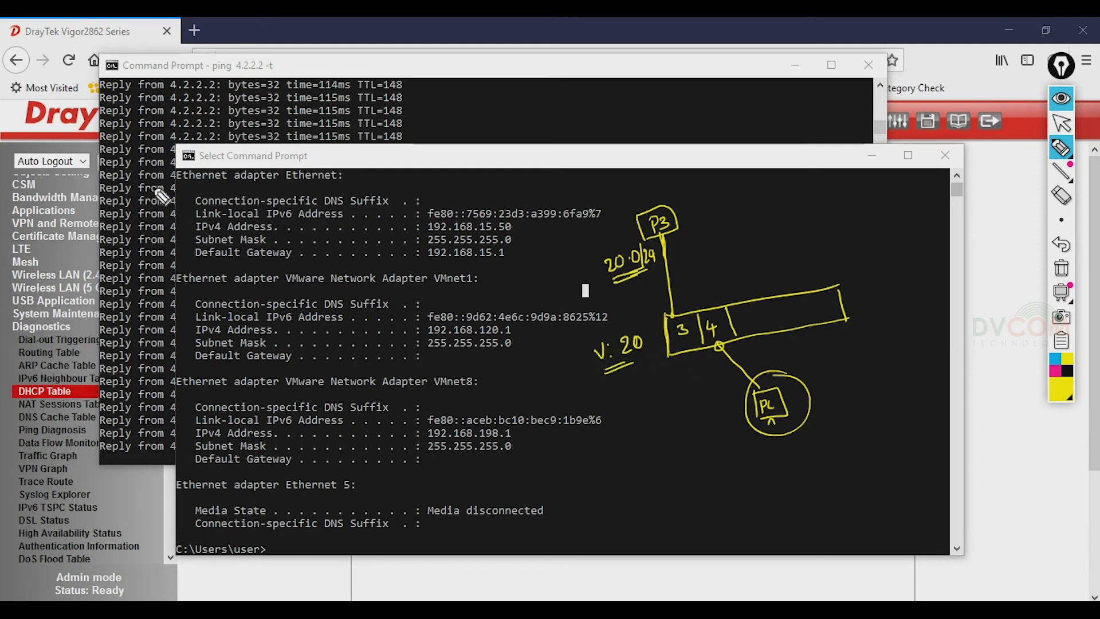
{"action": "left_click", "coordinate": [1061, 268]}
{"action": "left_click", "coordinate": [1061, 122]}
{"action": "left_click", "coordinate": [866, 155]}
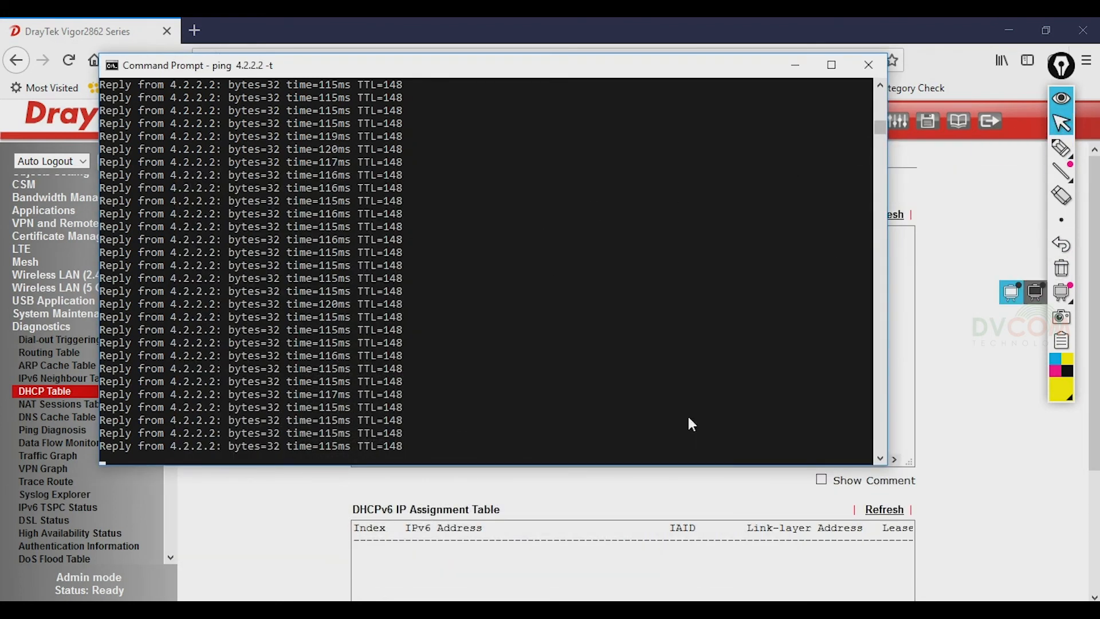
- Restore the ipconfig Command Prompt window from the taskbar's window previews
{"action": "left_click", "coordinate": [488, 608]}
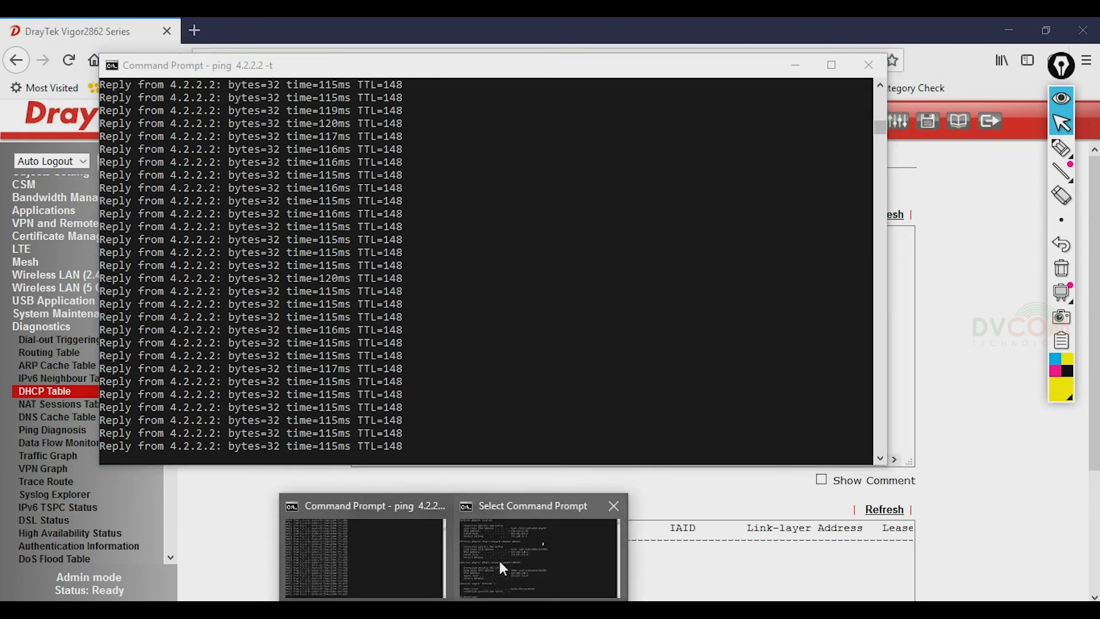
{"action": "left_click", "coordinate": [502, 569]}
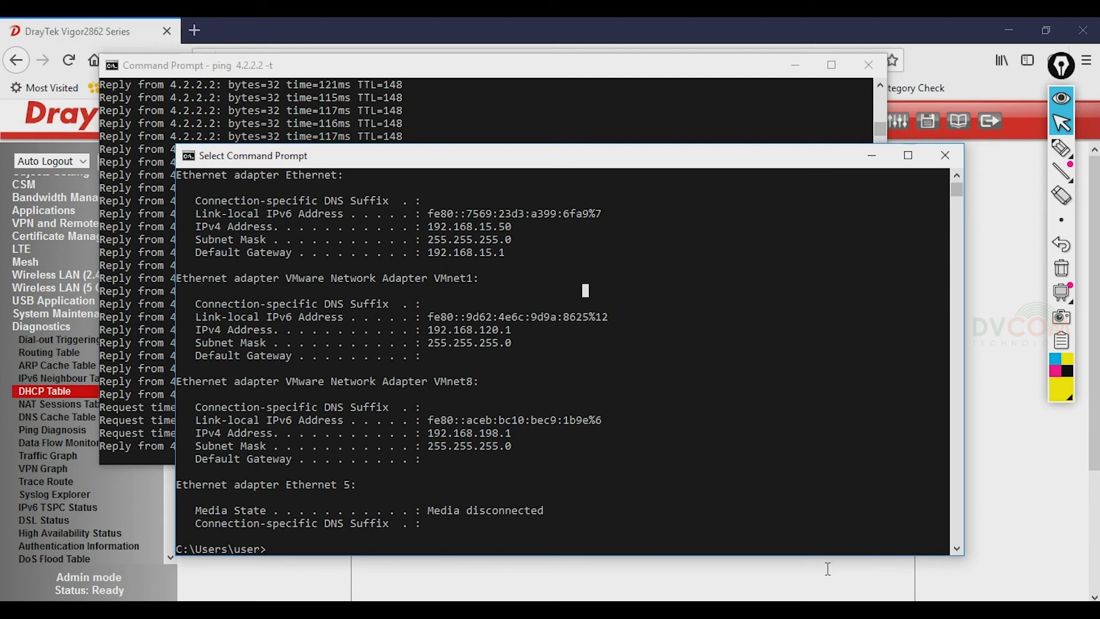
- Rerun ipconfig and confirm the Ethernet adapter has 192.168.20.50 with gateway 192.168.20.1
{"action": "left_click", "coordinate": [142, 412]}
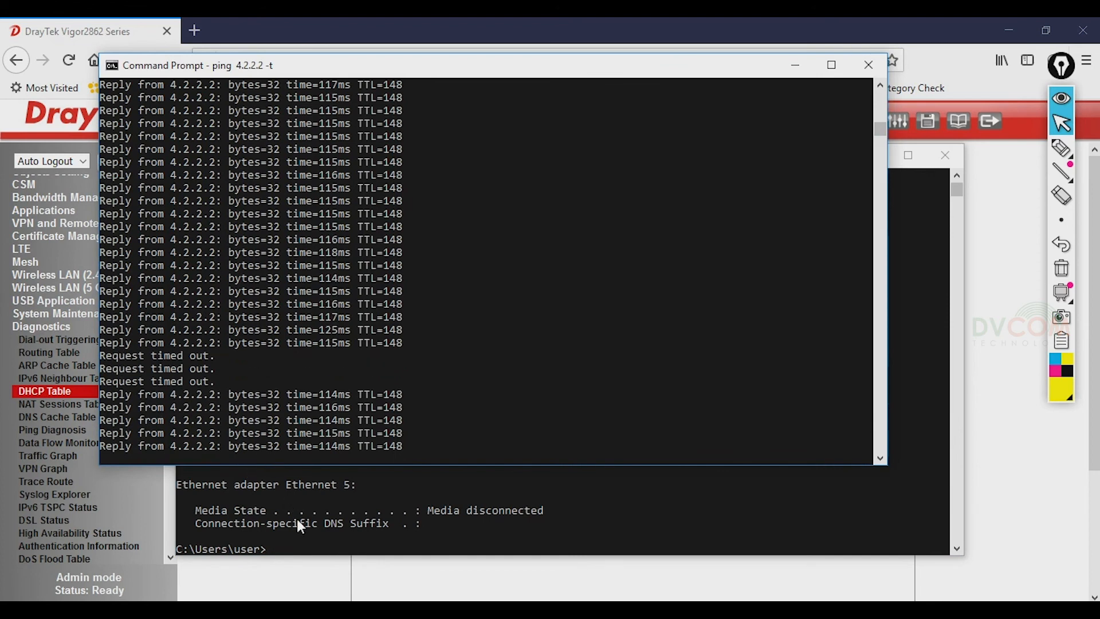
{"action": "left_click", "coordinate": [350, 547]}
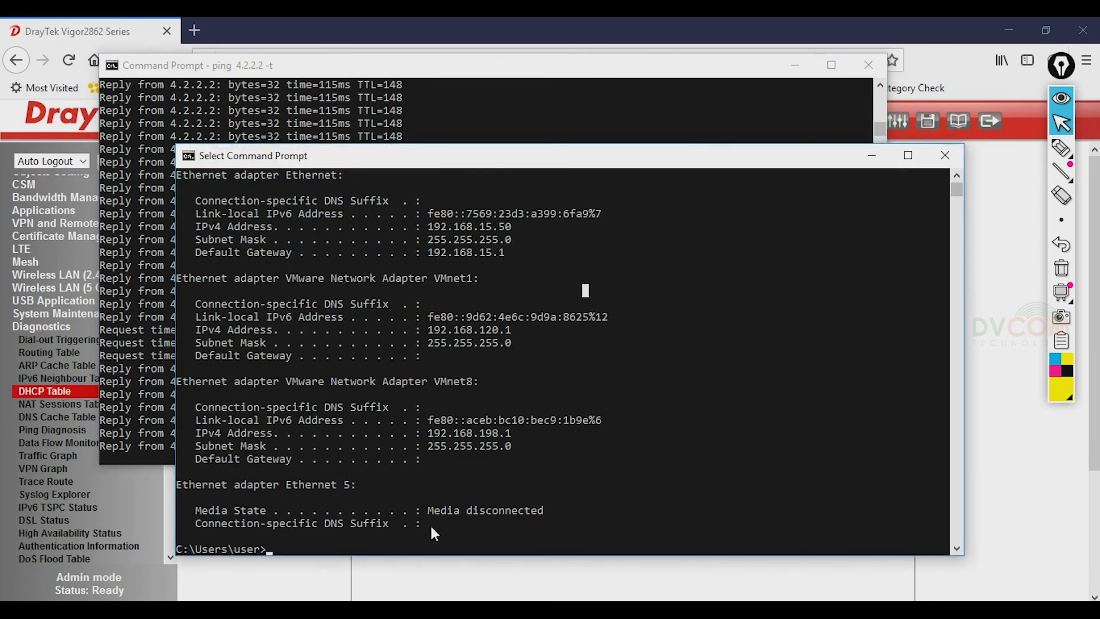
{"action": "type", "text": "i"}
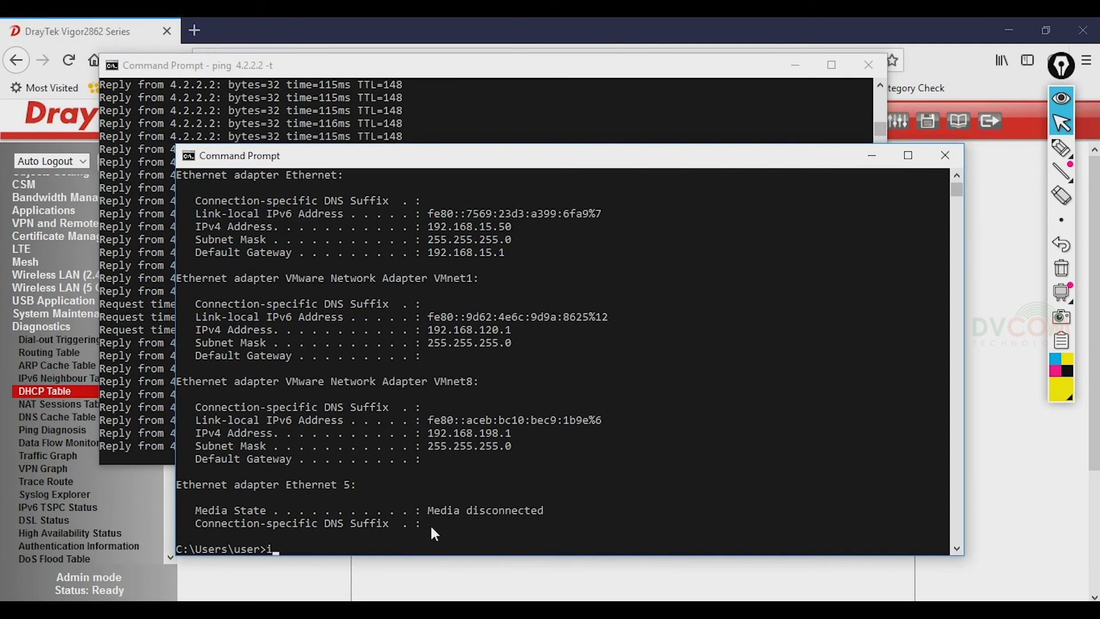
{"action": "type", "text": "pconfig"}
{"action": "key", "text": "Return"}
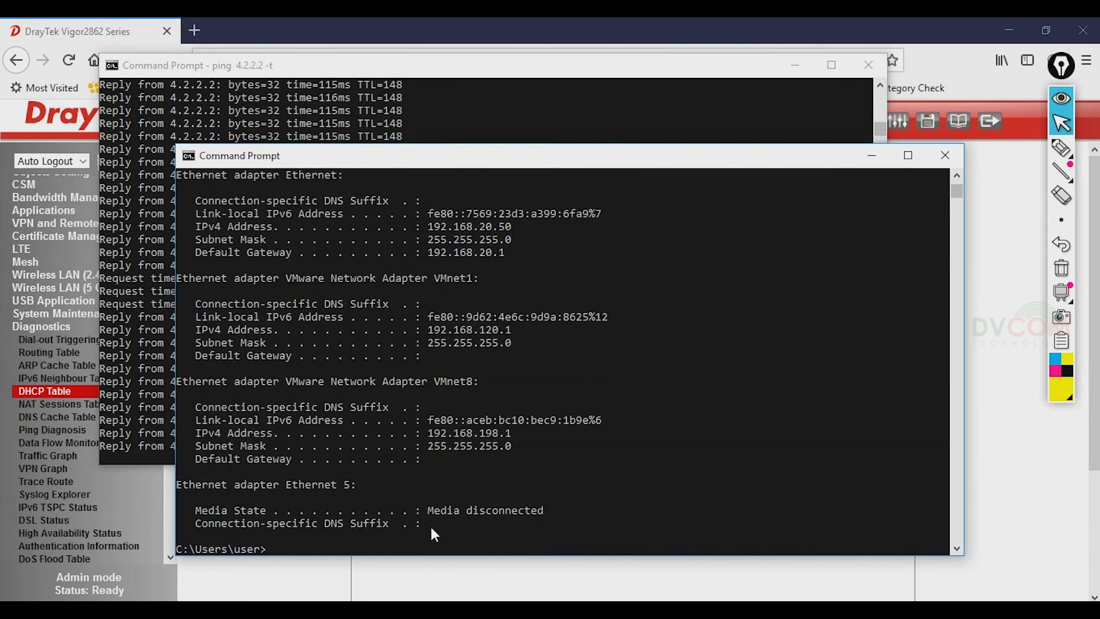
{"action": "left_click_drag", "start_coordinate": [422, 226], "coordinate": [503, 233]}
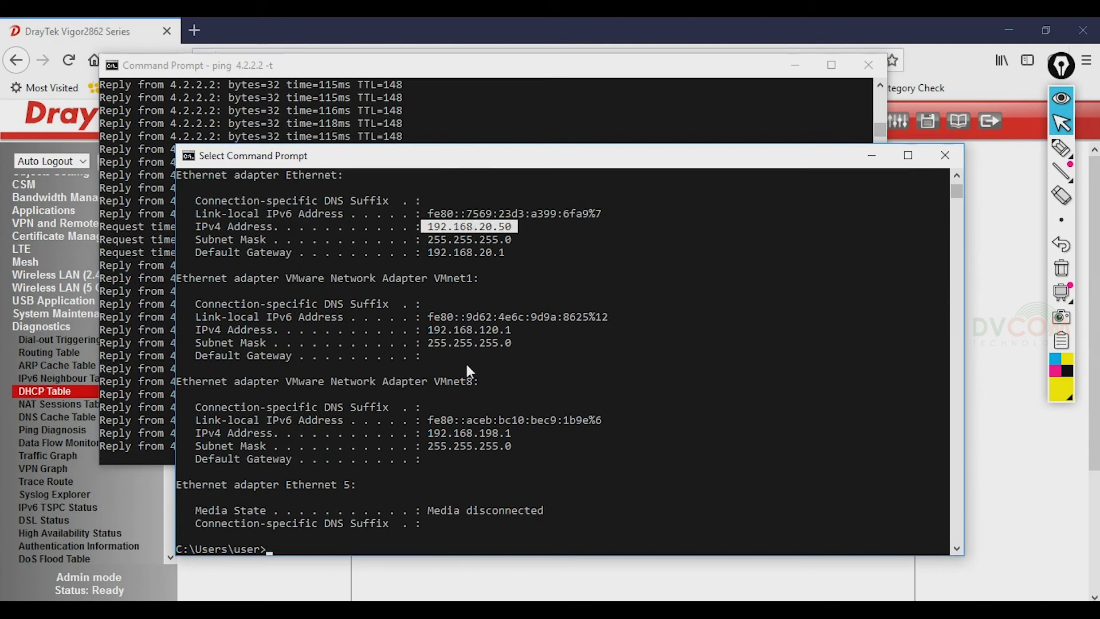
{"action": "left_click", "coordinate": [320, 30]}
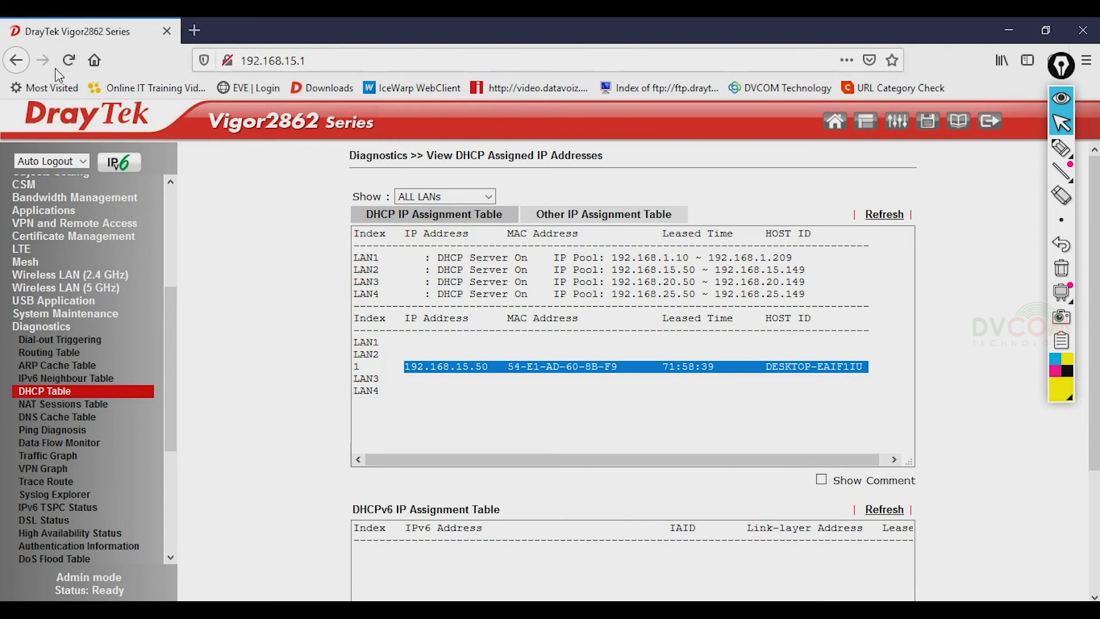
- Load the router at 192.168.20.1 and sign in with the admin account, declining to save the login
{"action": "left_click", "coordinate": [69, 60]}
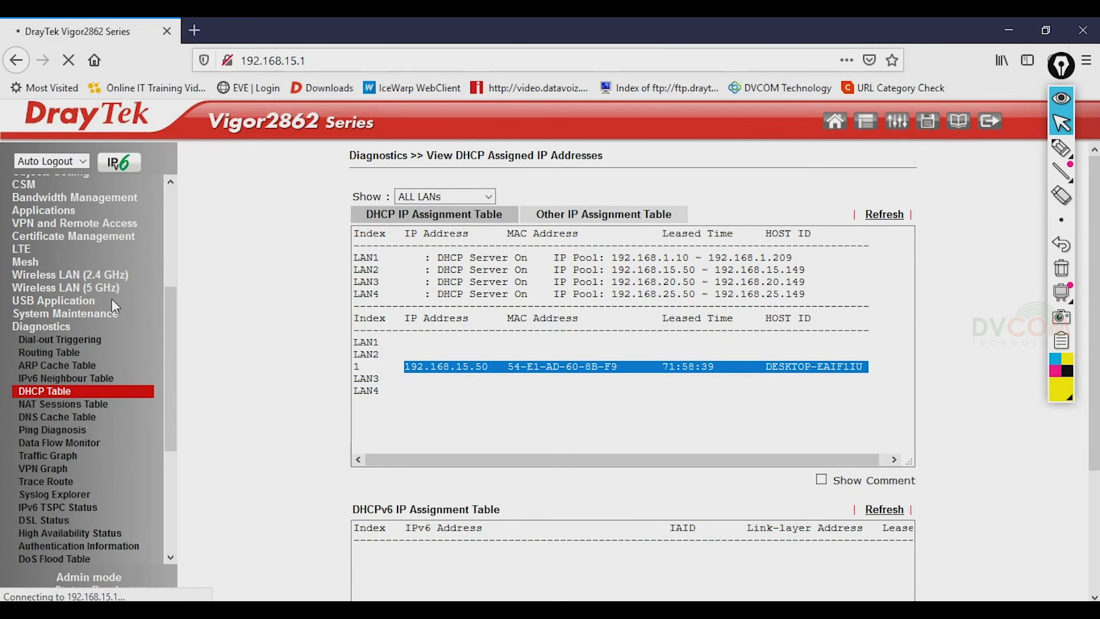
{"action": "left_click", "coordinate": [315, 61]}
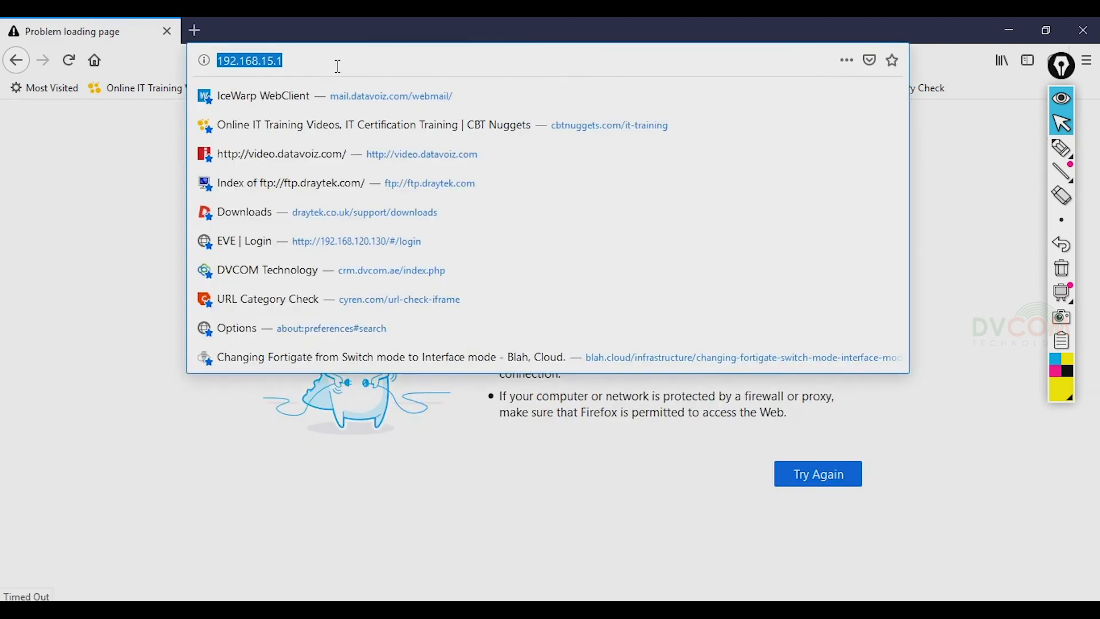
{"action": "type", "text": "1921"}
{"action": "key", "text": "BackSpace"}
{"action": "type", "text": ".168"}
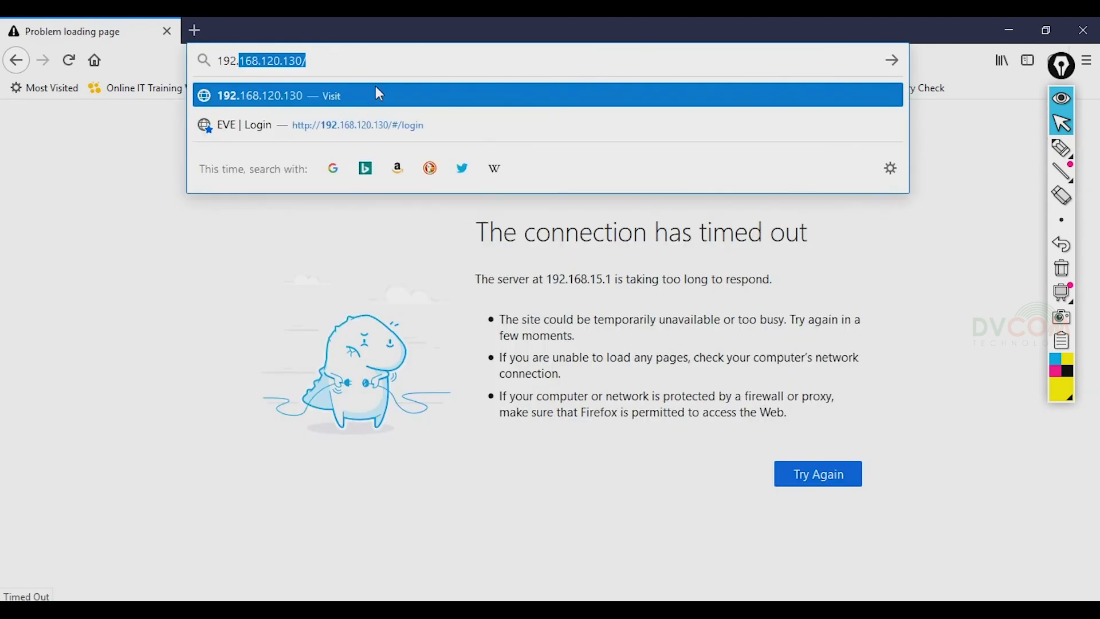
{"action": "type", "text": ".20.1"}
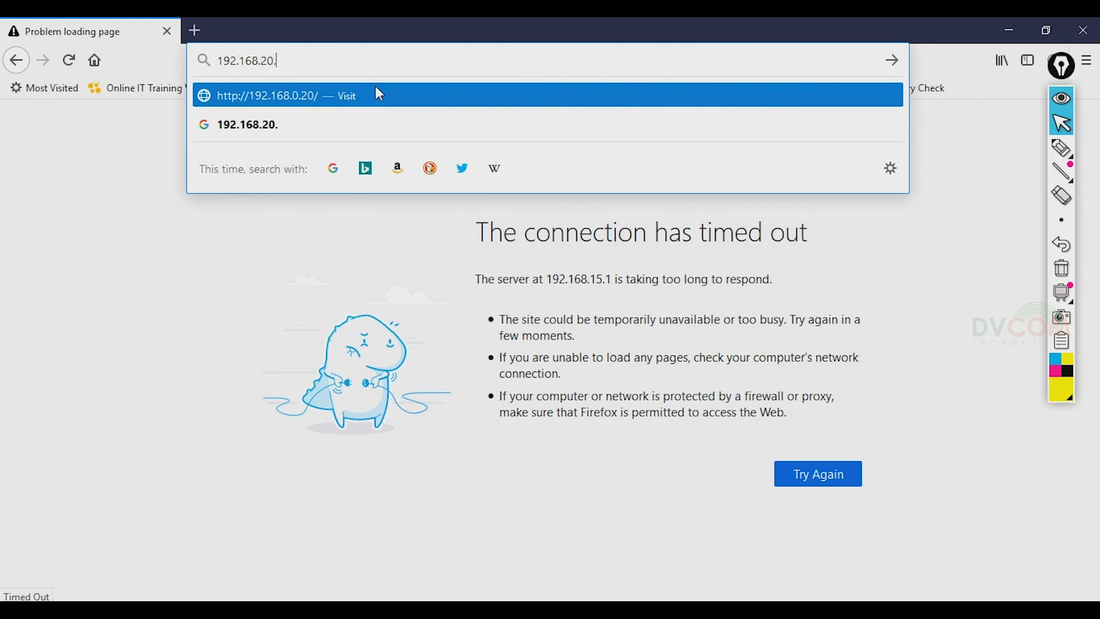
{"action": "key", "text": "Return"}
{"action": "left_click", "coordinate": [564, 304]}
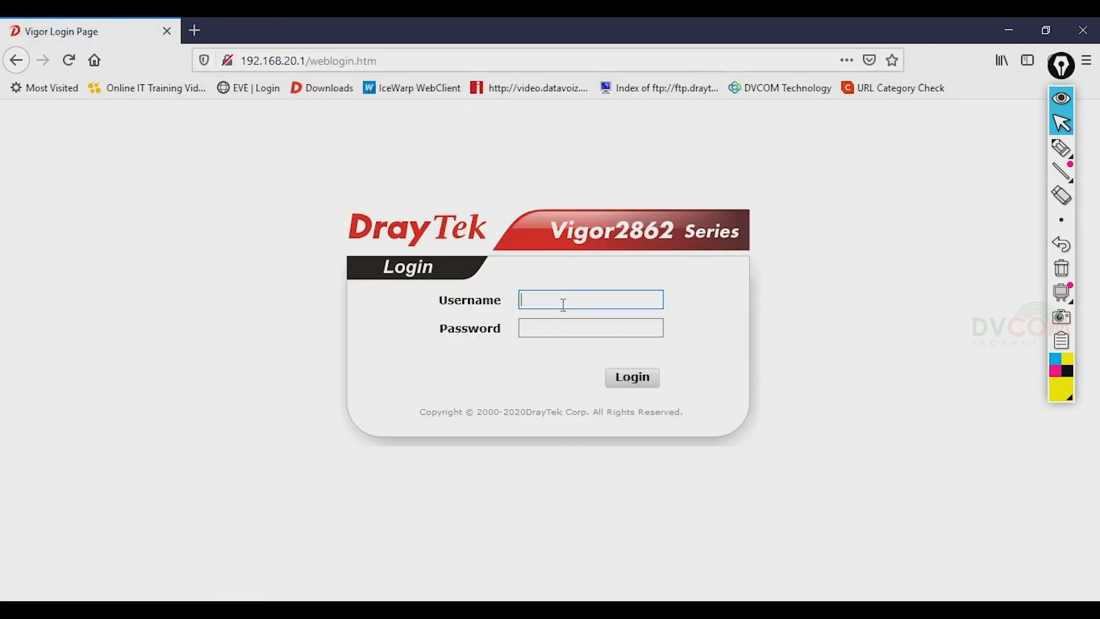
{"action": "type", "text": "admin"}
{"action": "key", "text": "Tab"}
{"action": "type", "text": "•••••••••"}
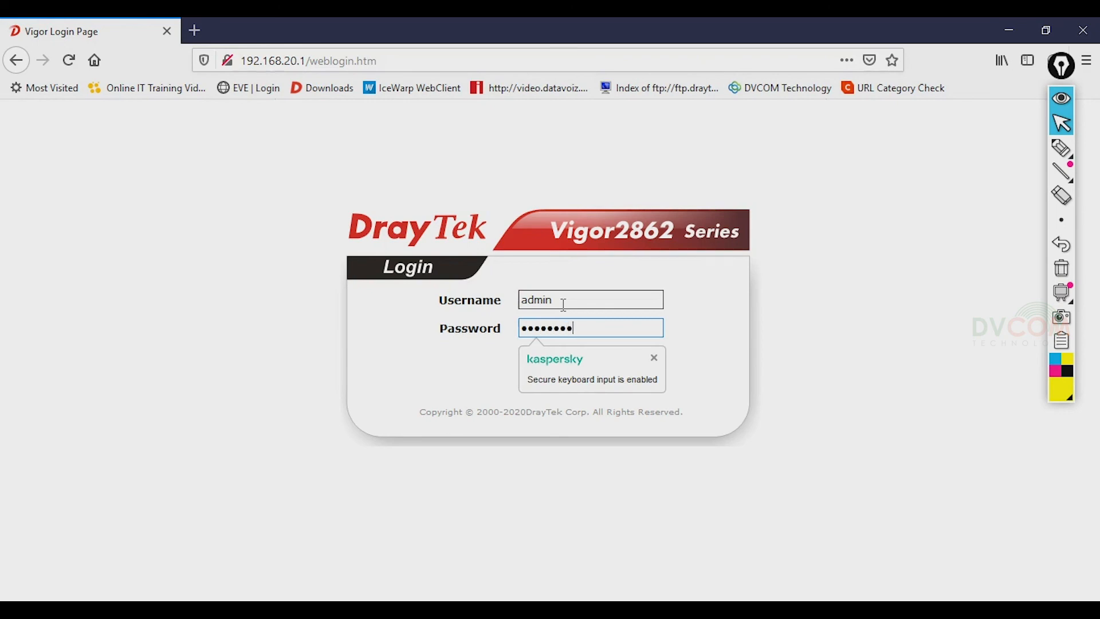
{"action": "key", "text": "Return"}
{"action": "left_click", "coordinate": [455, 202]}
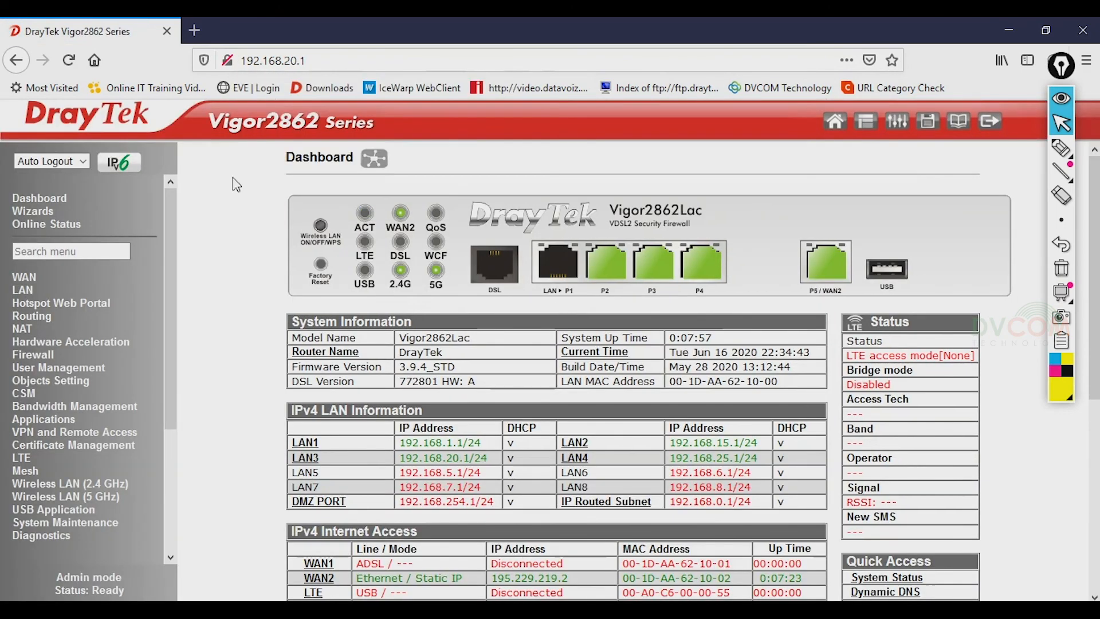
- Open Diagnostics > DHCP Table and highlight the 192.168.20.50 lease on LAN3
{"action": "left_click_drag", "start_coordinate": [163, 282], "coordinate": [167, 423]}
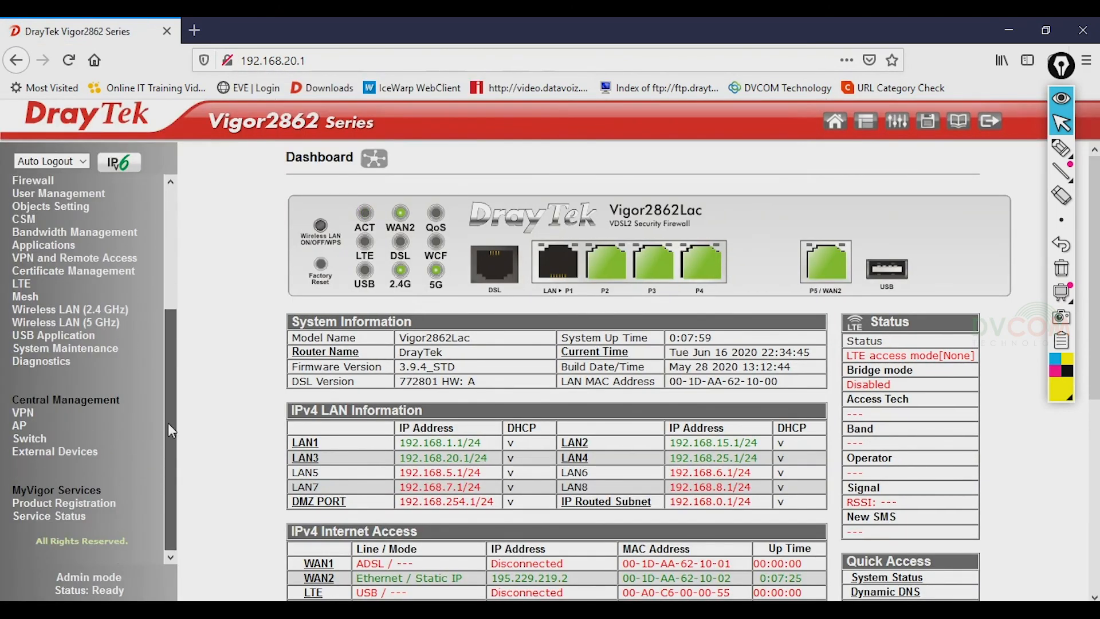
{"action": "left_click", "coordinate": [64, 362]}
{"action": "left_click_drag", "start_coordinate": [172, 315], "coordinate": [172, 442]}
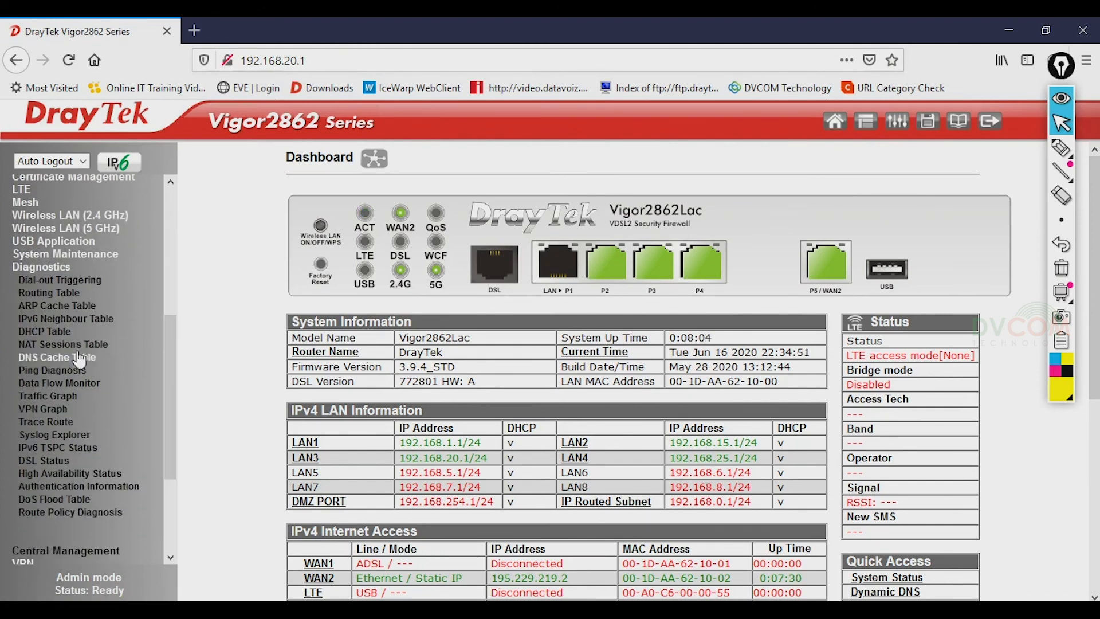
{"action": "left_click", "coordinate": [67, 329]}
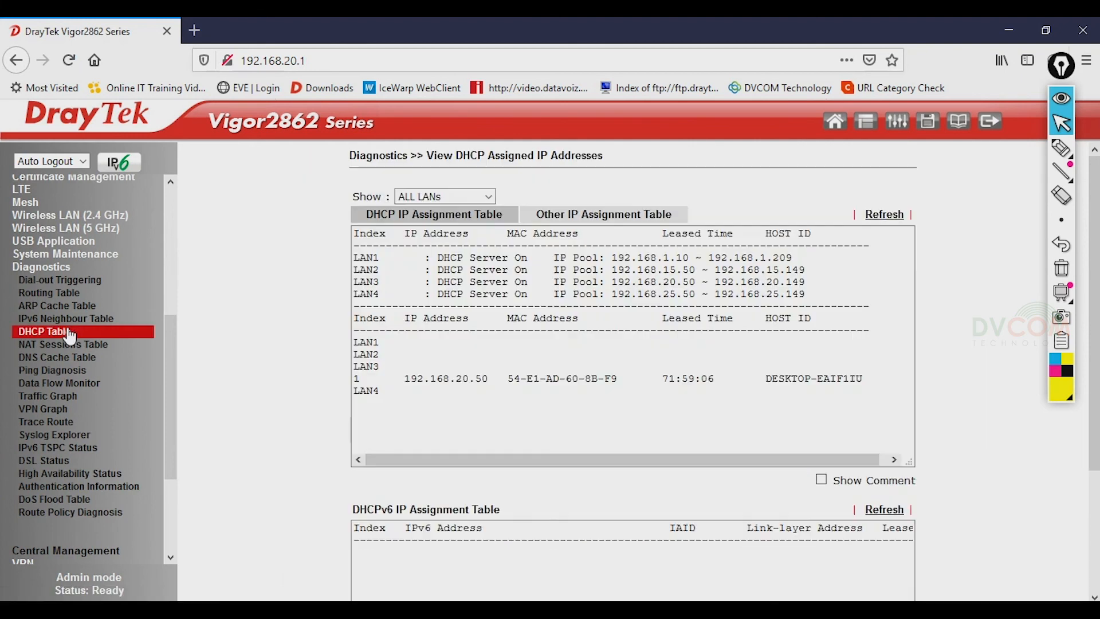
{"action": "mouse_move", "coordinate": [416, 406]}
{"action": "left_mouse_down"}
{"action": "mouse_move", "coordinate": [355, 378]}
{"action": "mouse_move", "coordinate": [663, 379]}
{"action": "mouse_move", "coordinate": [387, 374]}
{"action": "mouse_move", "coordinate": [424, 416]}
{"action": "left_mouse_up"}
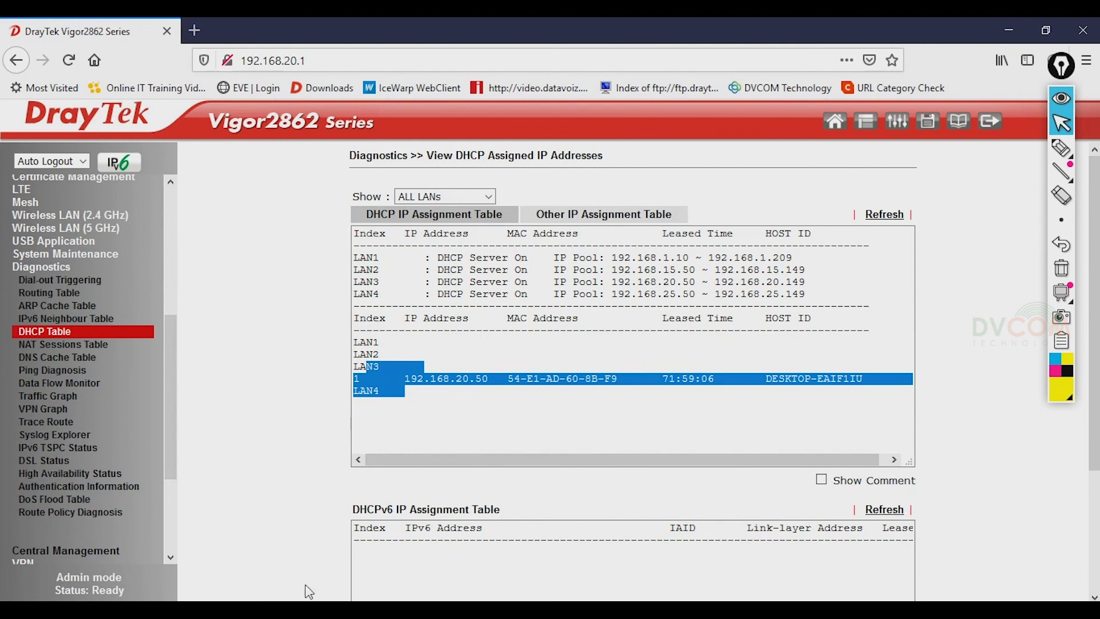
{"action": "left_click", "coordinate": [418, 572]}
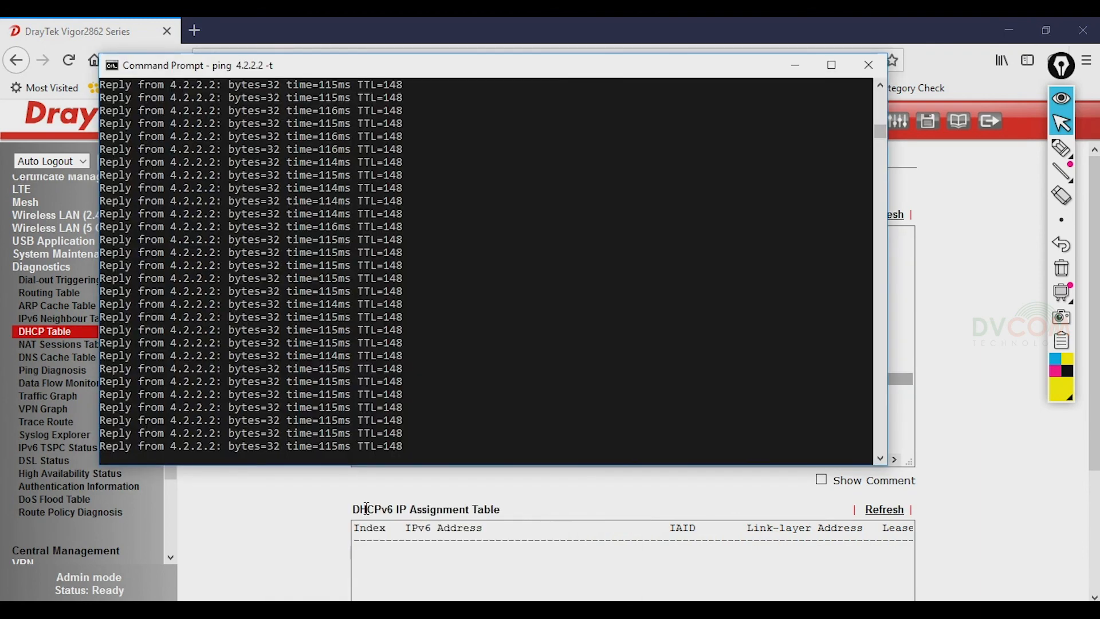
- Run ipconfig again and mark the new IPv4 address 192.168.25.50 with gateway 192.168.25.1
{"action": "left_click", "coordinate": [517, 557]}
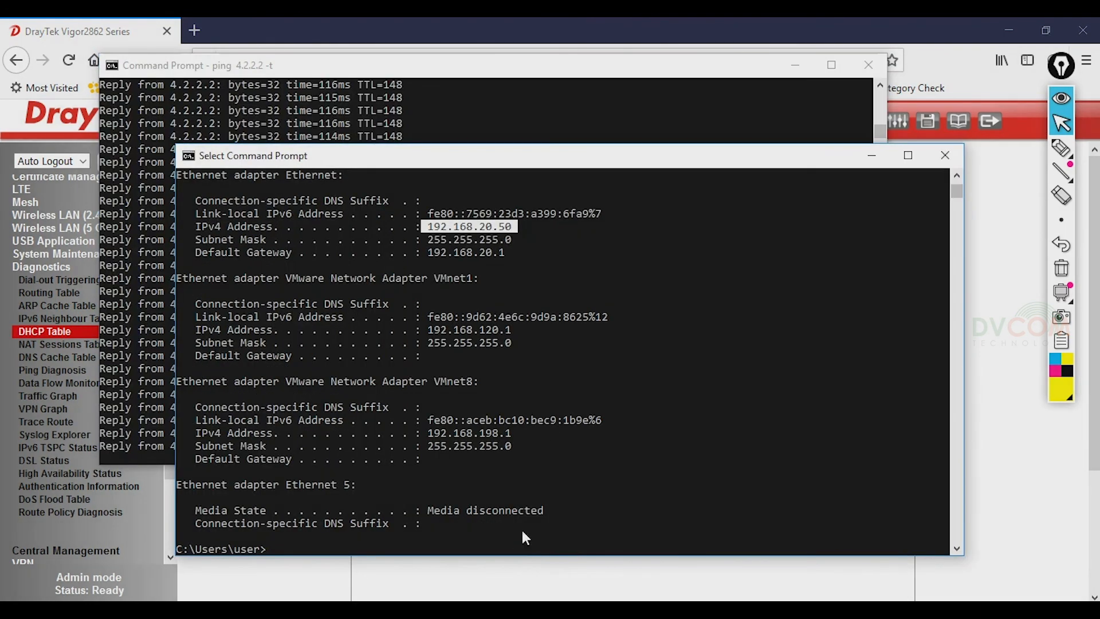
{"action": "left_click", "coordinate": [559, 373]}
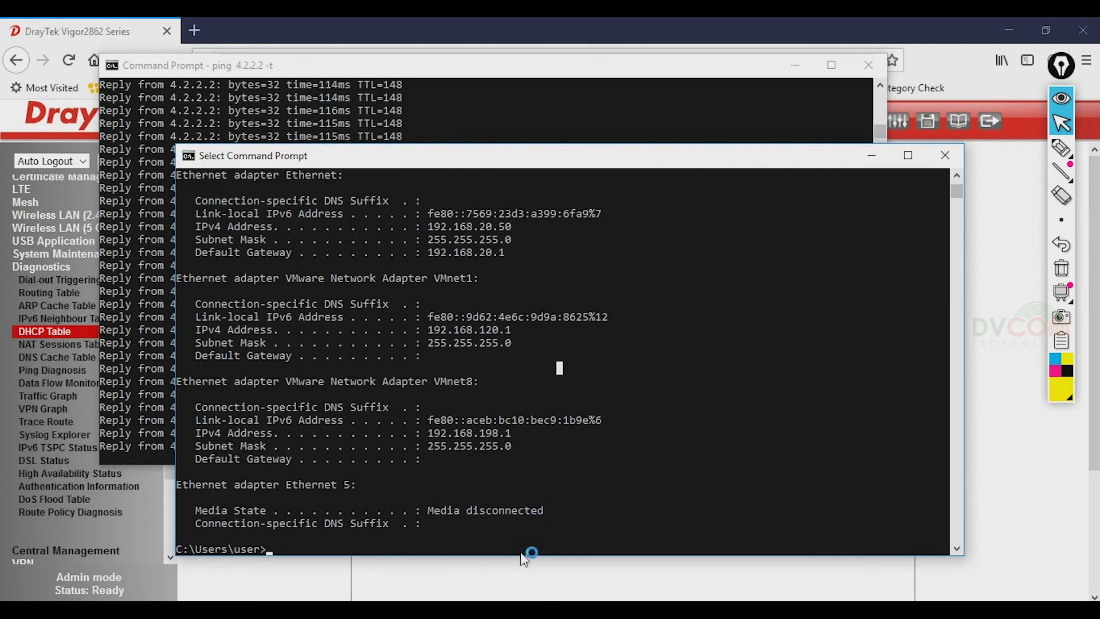
{"action": "left_click", "coordinate": [147, 245]}
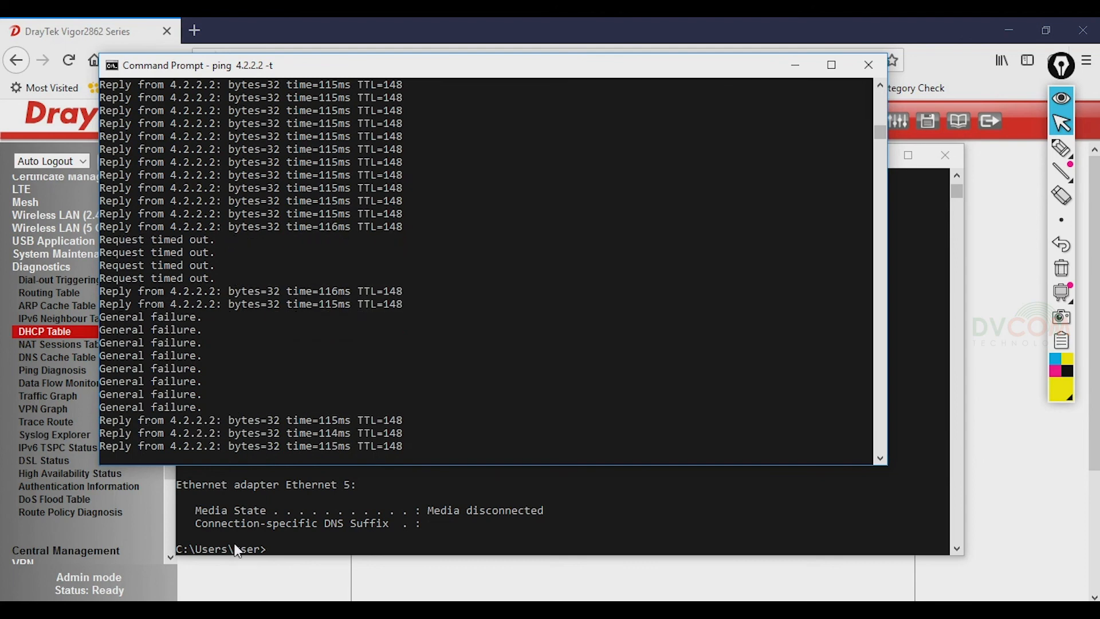
{"action": "left_click", "coordinate": [381, 512]}
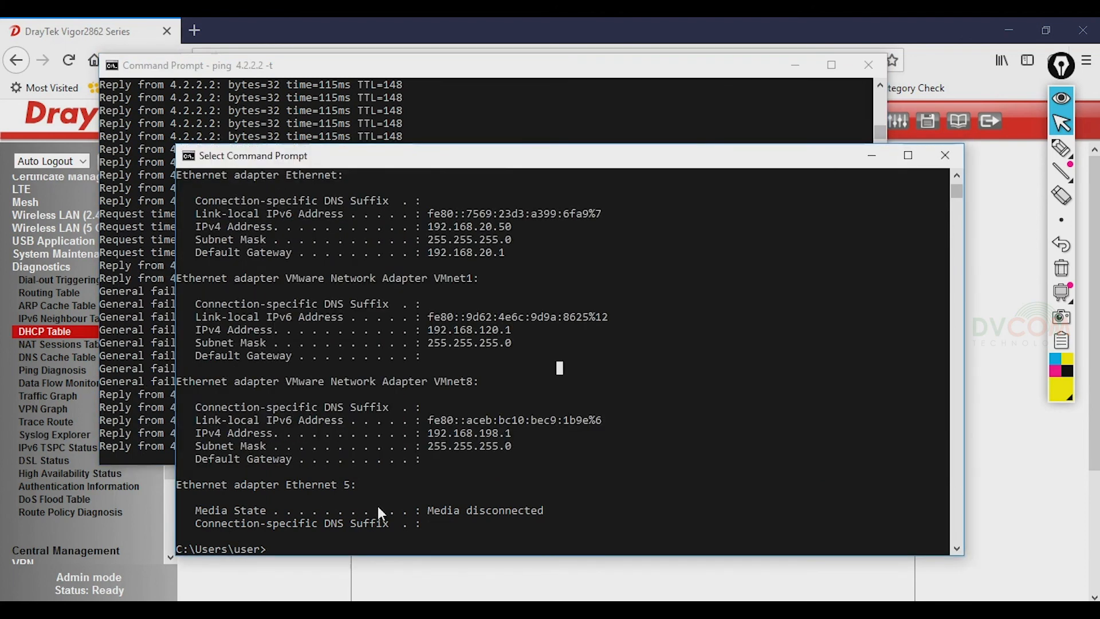
{"action": "type", "text": "ipc"}
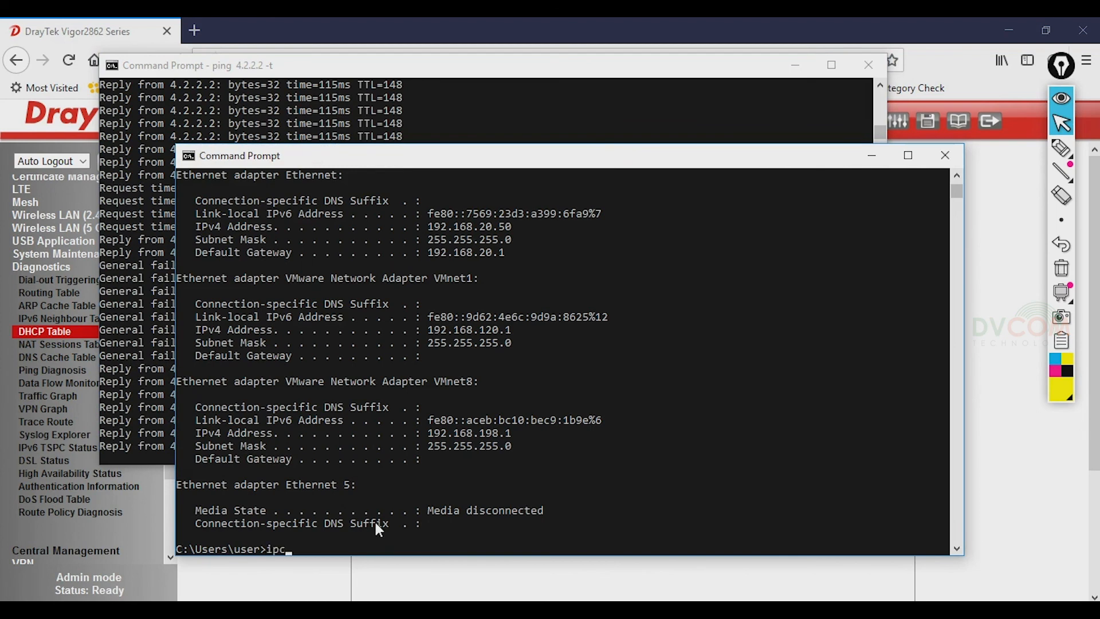
{"action": "type", "text": "onfig"}
{"action": "key", "text": "Return"}
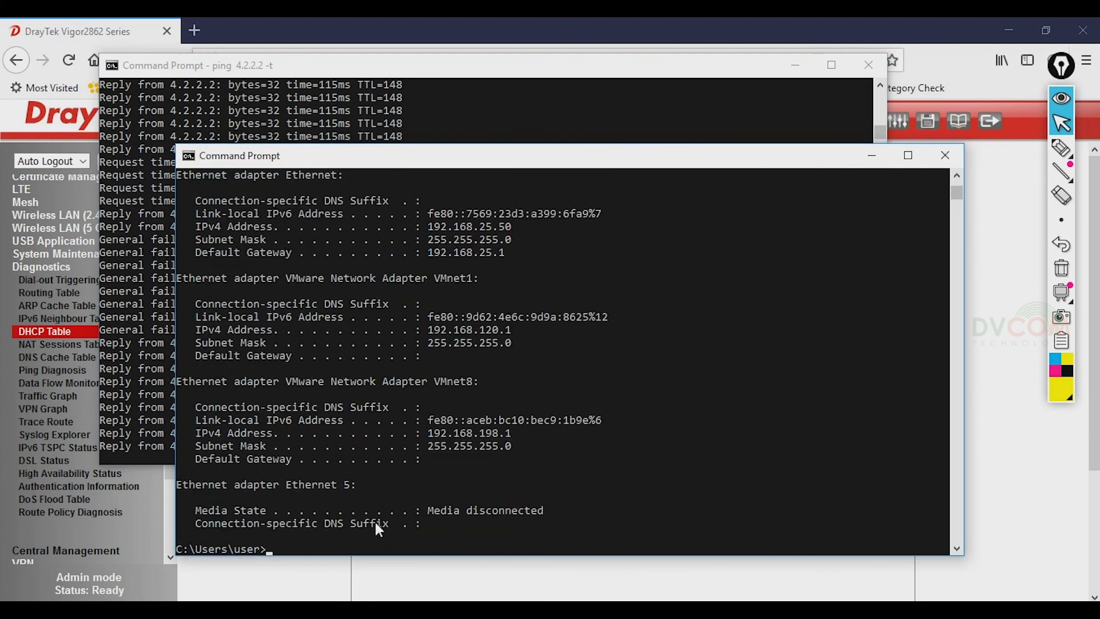
{"action": "left_click_drag", "start_coordinate": [425, 228], "coordinate": [543, 230]}
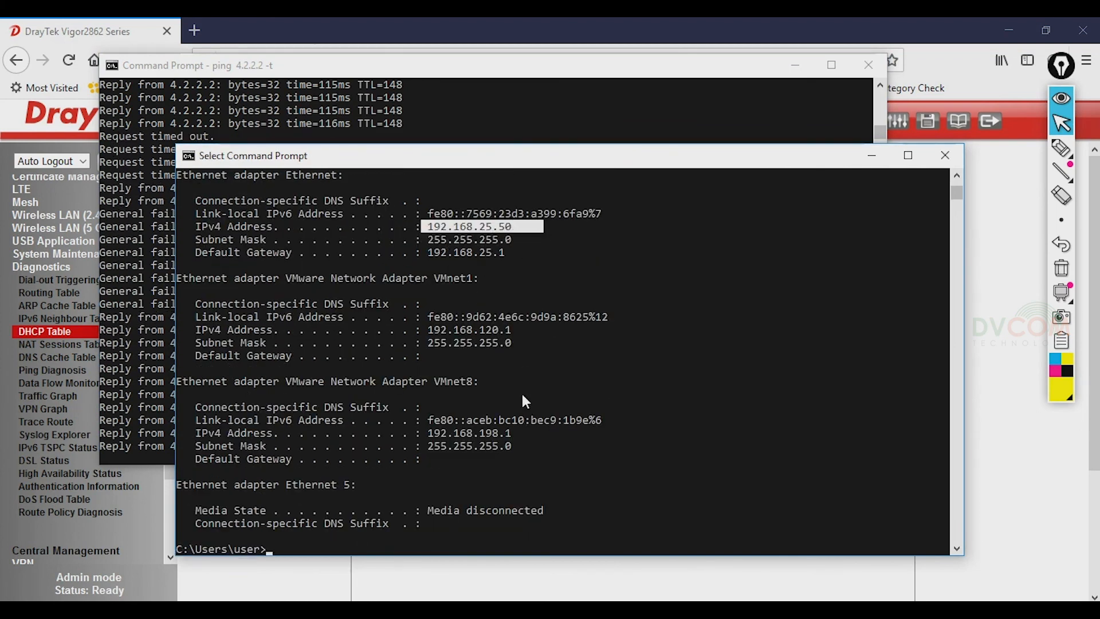
- Minimize the ipconfig and ping Command Prompt windows to reveal the router's DHCP table
{"action": "left_click", "coordinate": [871, 155]}
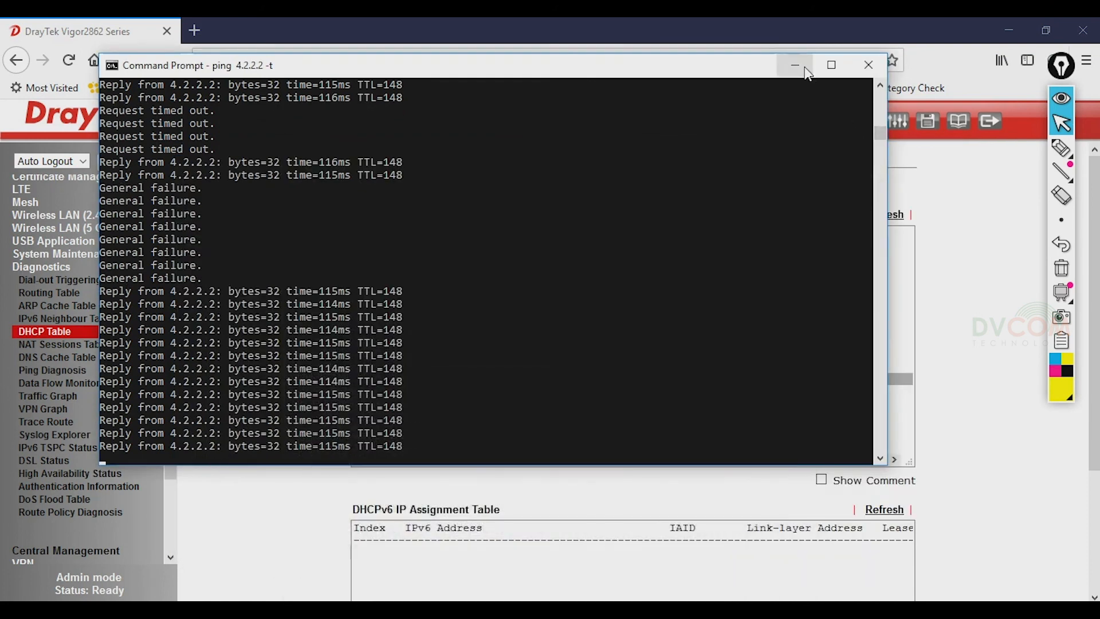
{"action": "left_click", "coordinate": [795, 65]}
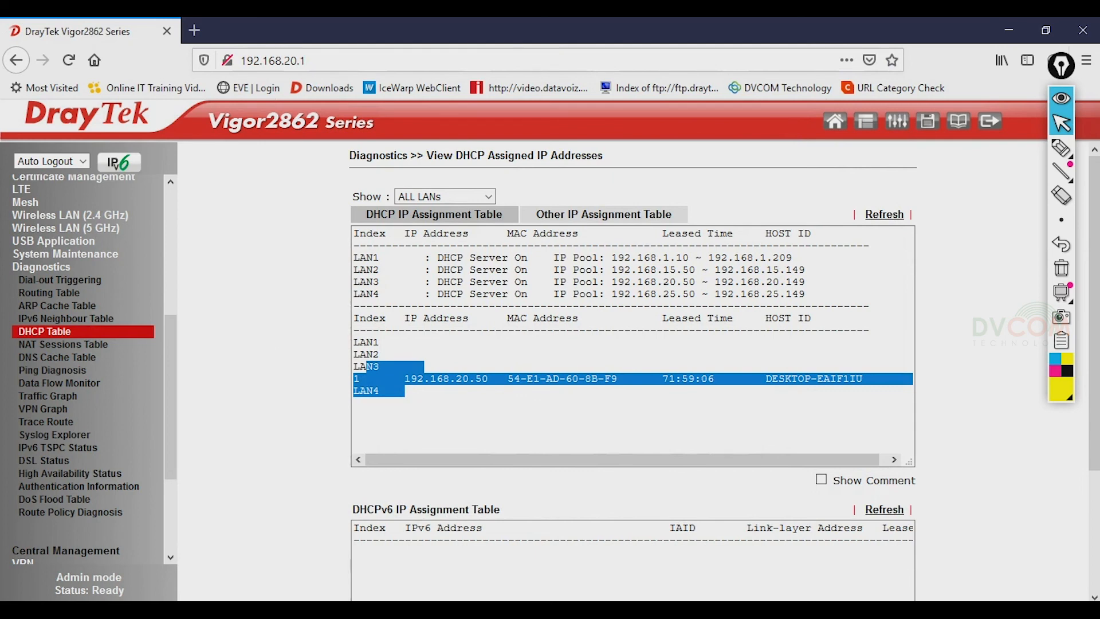
{"action": "mouse_move", "coordinate": [770, 610]}
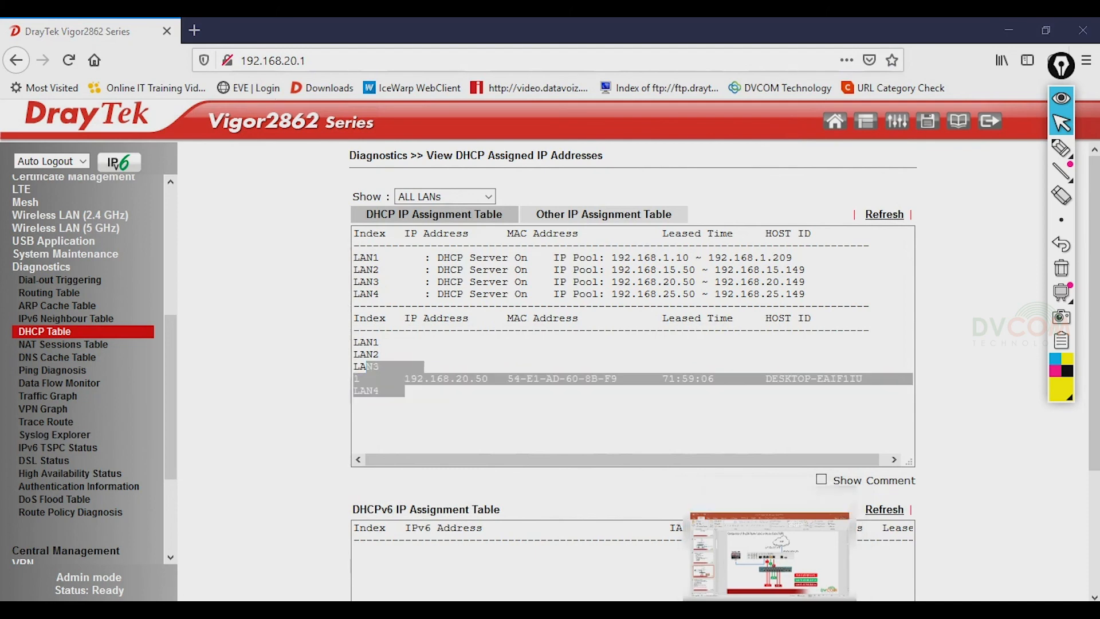
{"action": "left_click", "coordinate": [769, 553]}
- Review slide 8's remaining tasks: WAN2 internet, static IP, routing table, DHCP/internet verification, Configuration Backup
{"action": "left_click", "coordinate": [113, 524]}
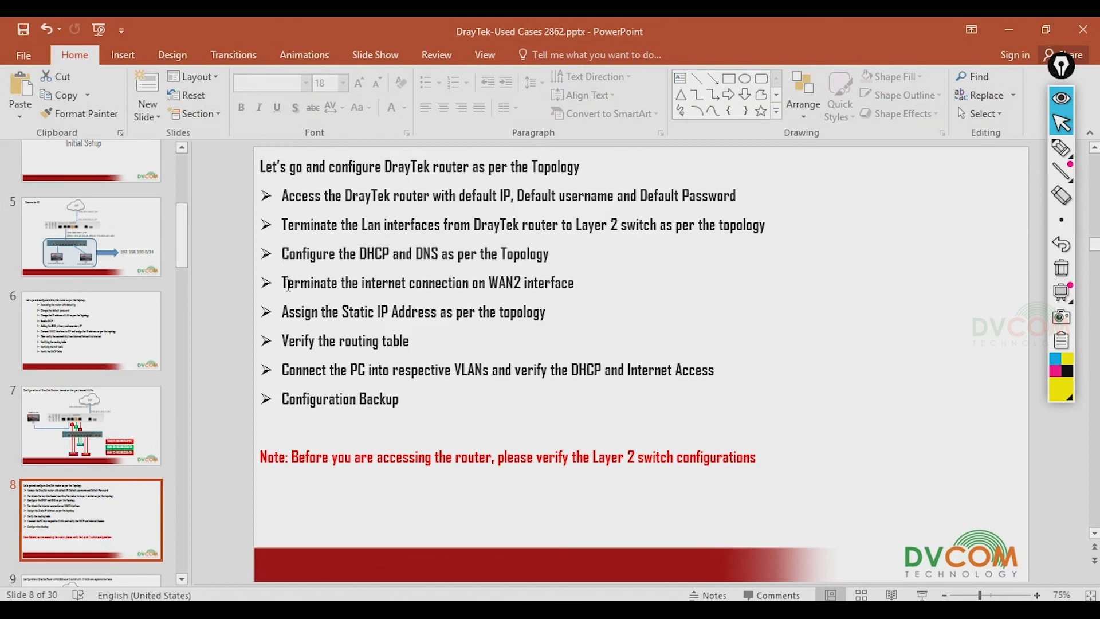
{"action": "left_click_drag", "start_coordinate": [281, 283], "coordinate": [593, 288]}
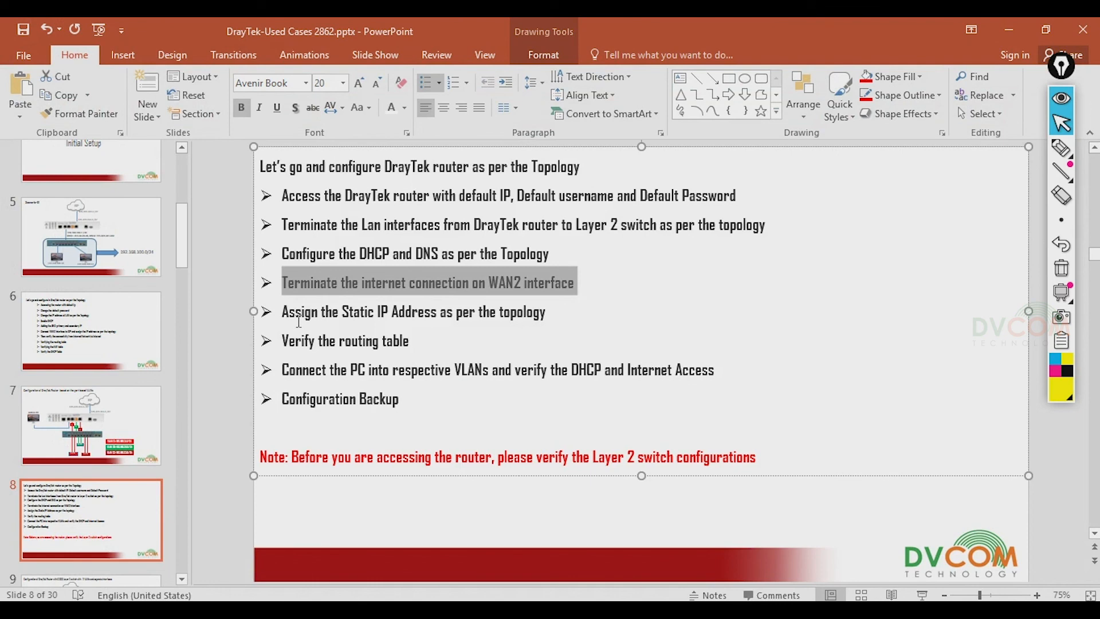
{"action": "left_click_drag", "start_coordinate": [283, 312], "coordinate": [598, 313]}
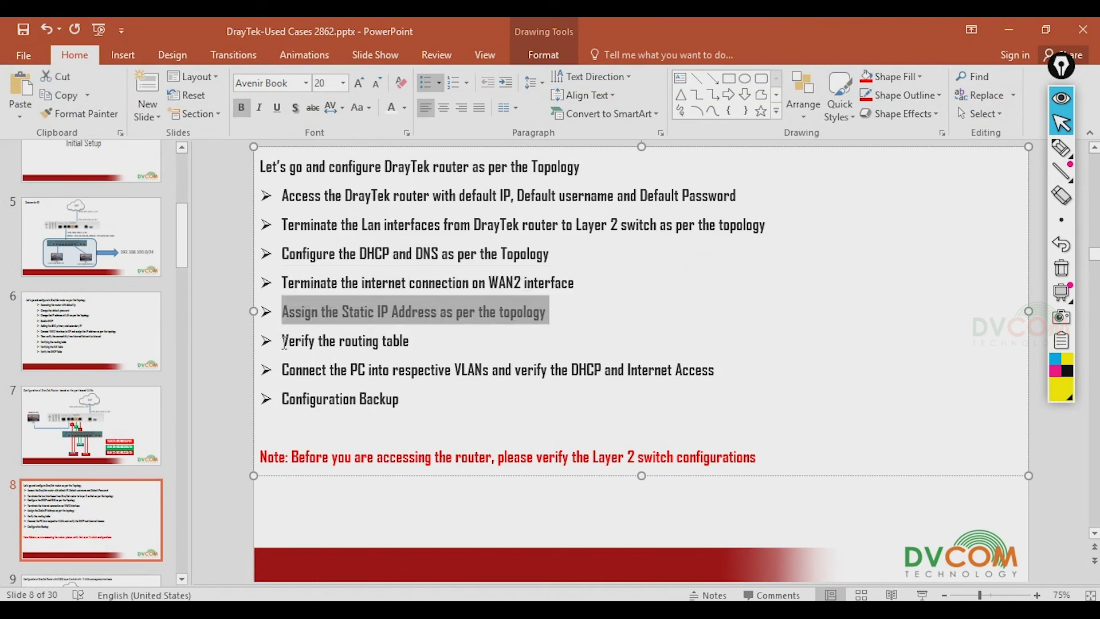
{"action": "left_click_drag", "start_coordinate": [283, 341], "coordinate": [421, 342]}
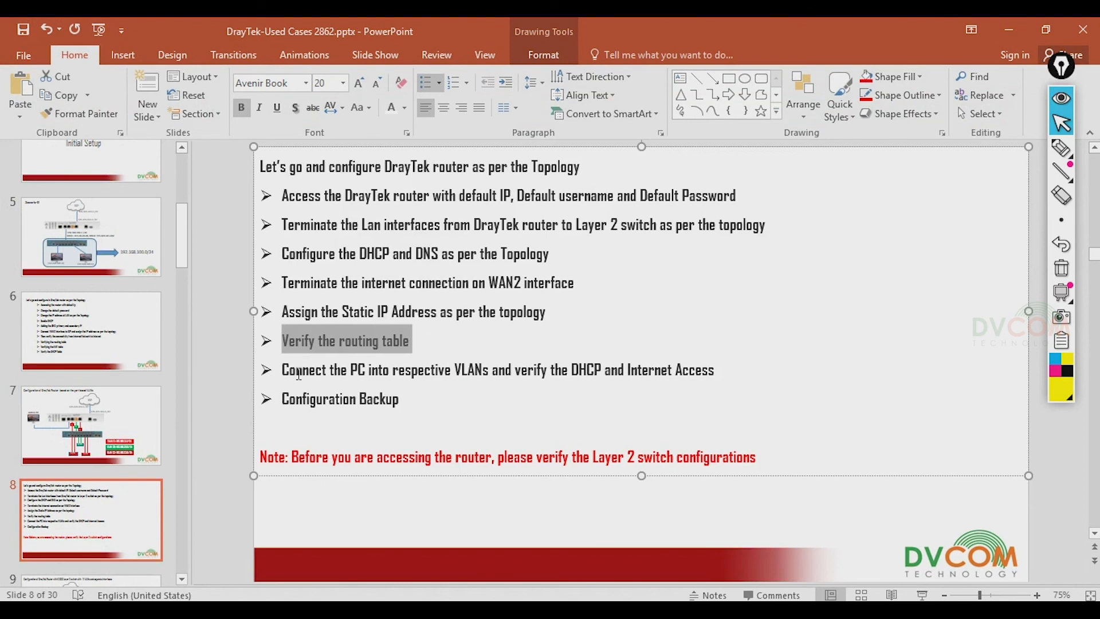
{"action": "left_click_drag", "start_coordinate": [296, 370], "coordinate": [696, 366]}
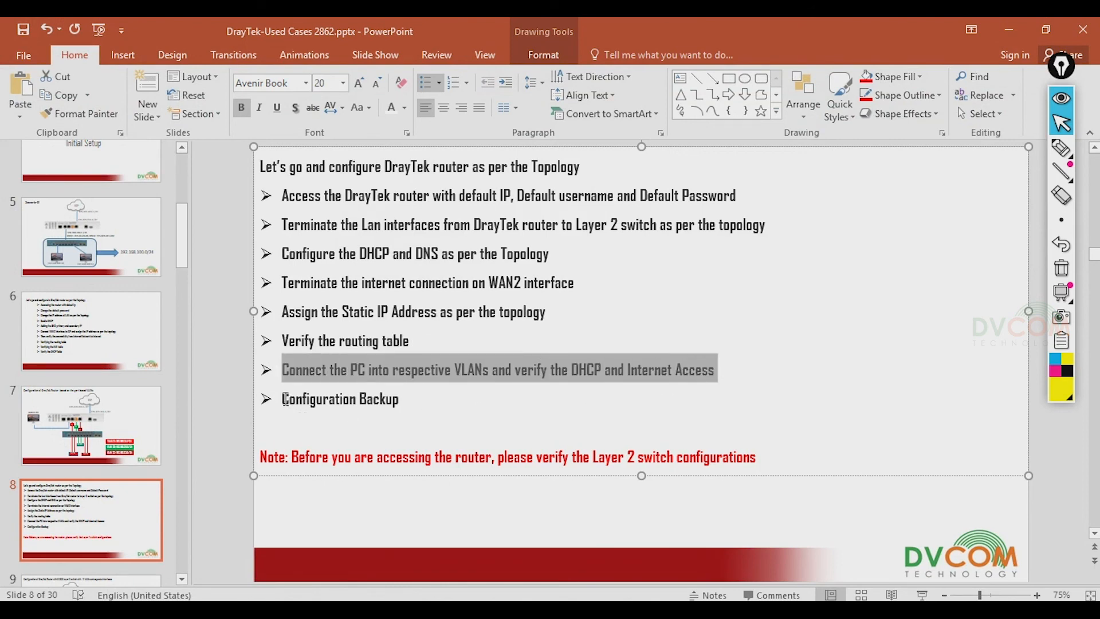
{"action": "left_click_drag", "start_coordinate": [282, 399], "coordinate": [417, 398]}
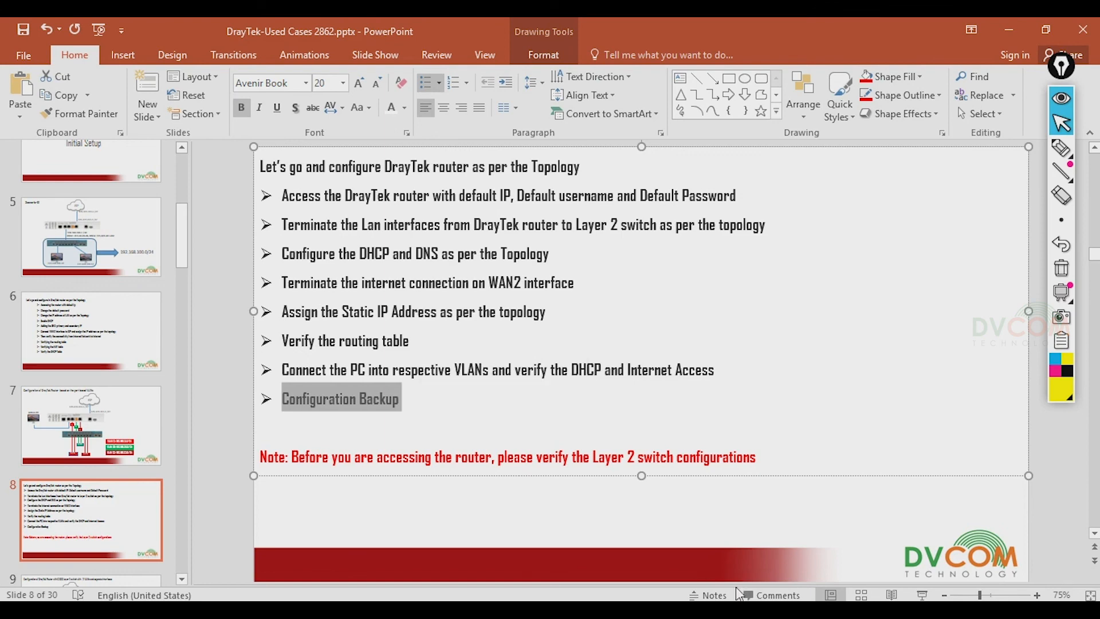
{"action": "left_click", "coordinate": [453, 610]}
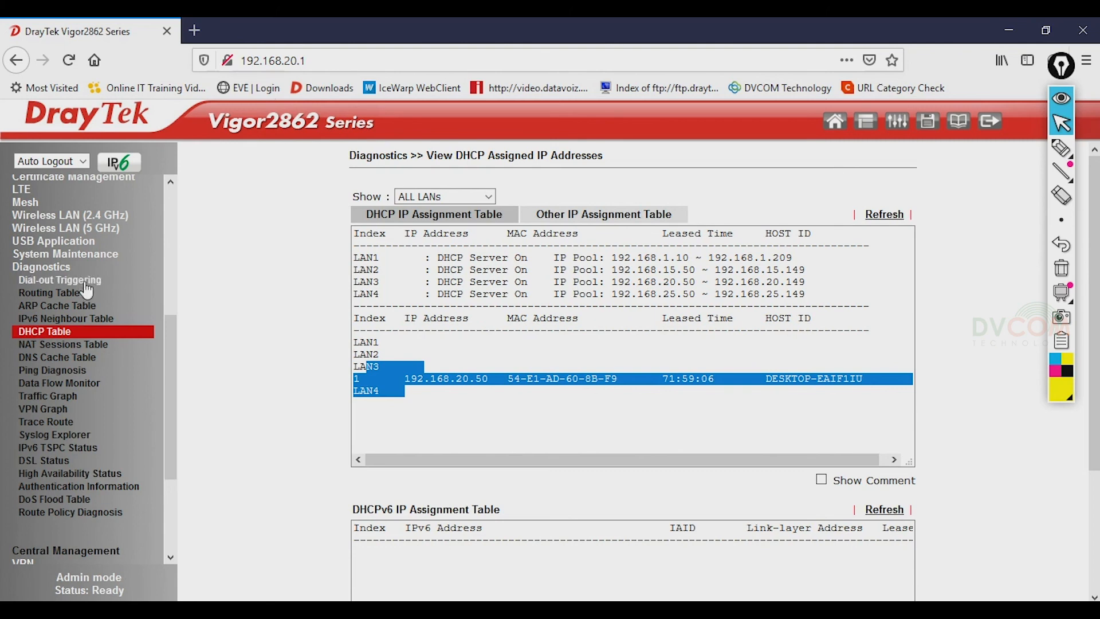
- Try opening System Maintenance > Configuration Backup on the old router address
{"action": "left_click", "coordinate": [83, 256]}
{"action": "scroll", "coordinate": [172, 407], "scroll_direction": "down", "scroll_amount": 5}
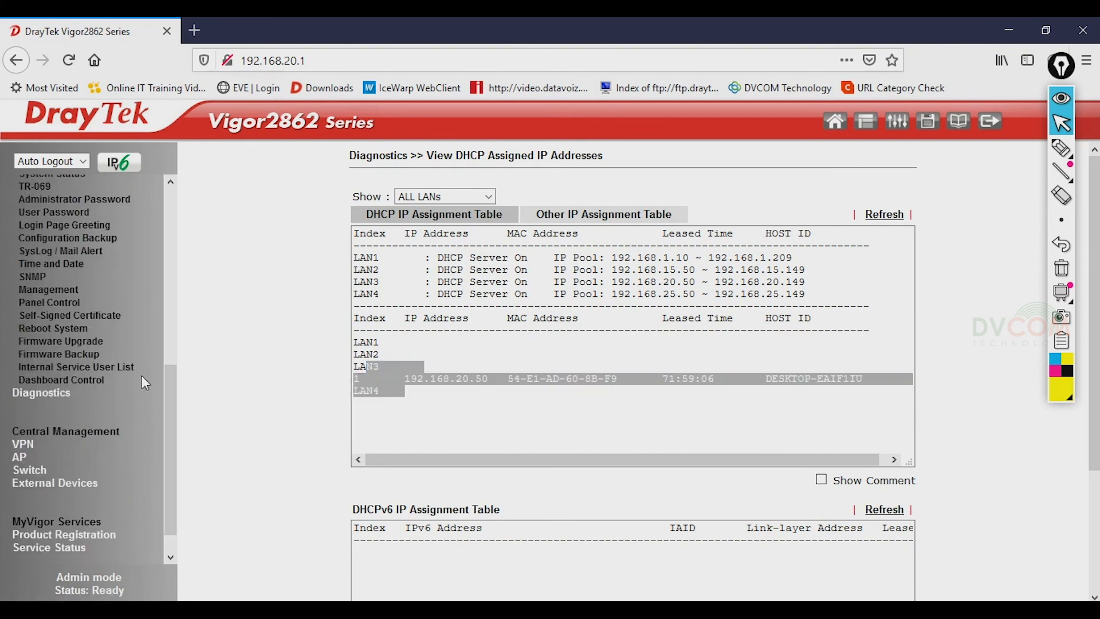
{"action": "left_click", "coordinate": [66, 246]}
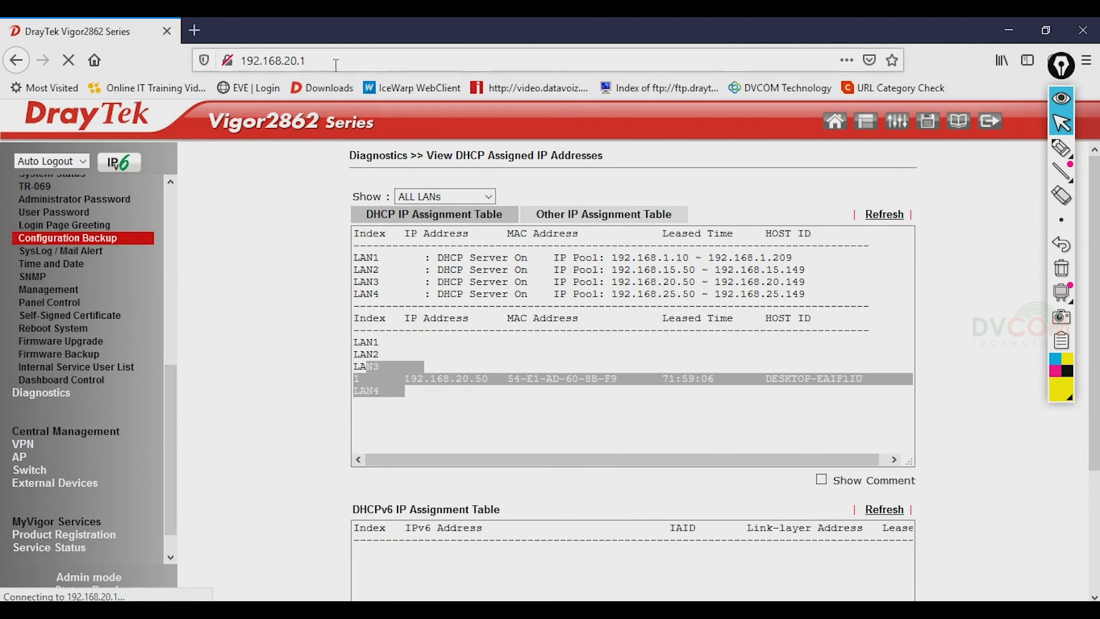
- Browse to 192.168.25.1 and sign in as admin with the router password, declining to save the login
{"action": "left_click", "coordinate": [354, 64]}
{"action": "type", "text": "192.168"}
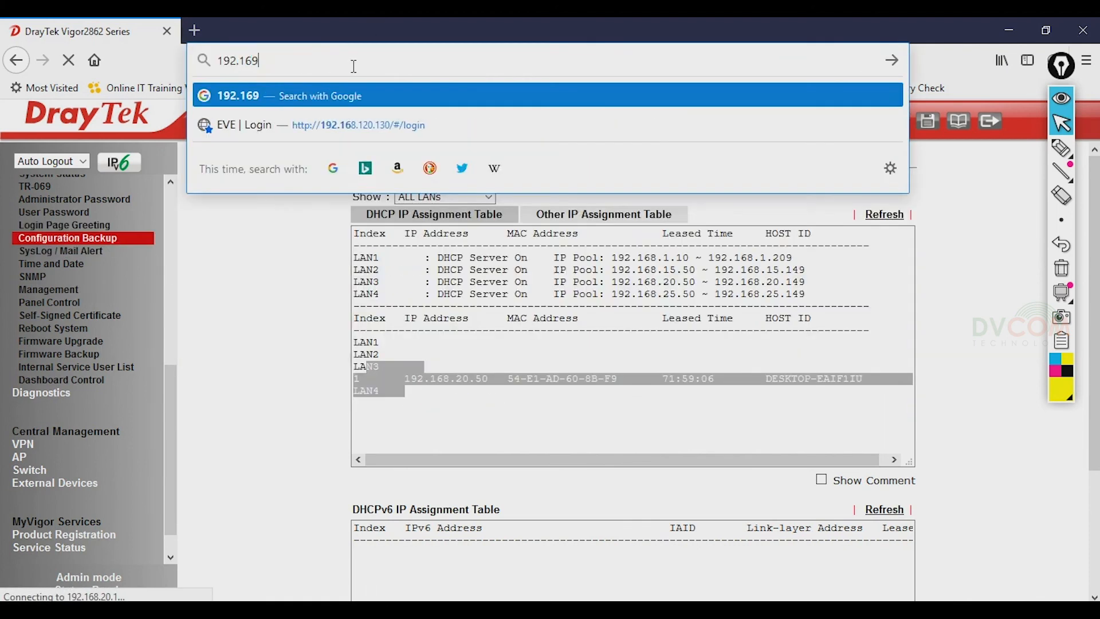
{"action": "type", "text": ".25.1"}
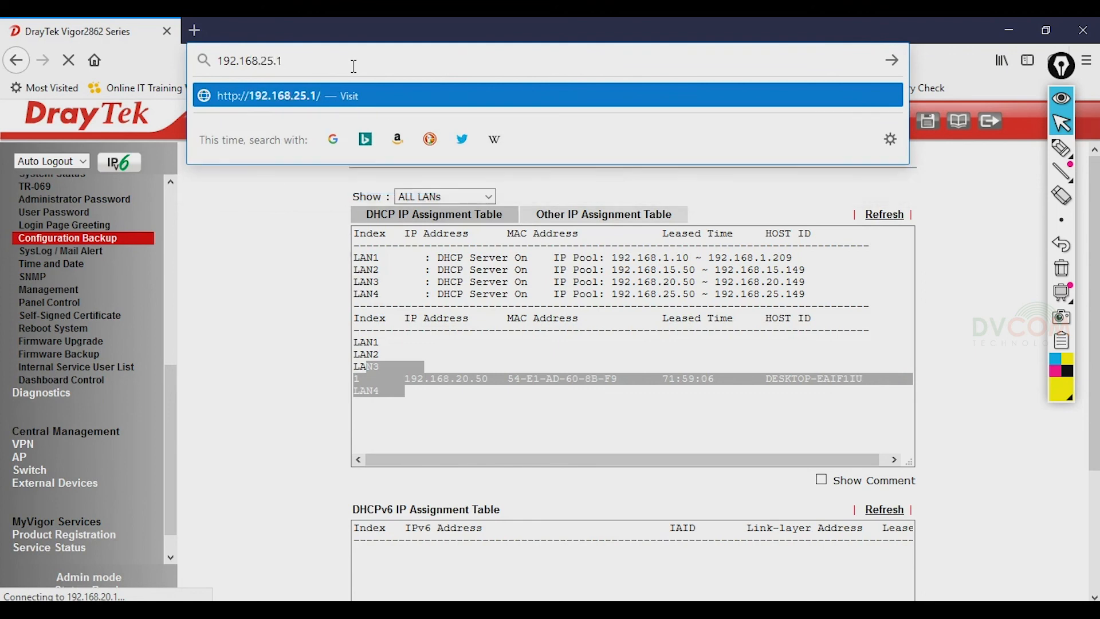
{"action": "key", "text": "Return"}
{"action": "type", "text": "admin"}
{"action": "key", "text": "Tab"}
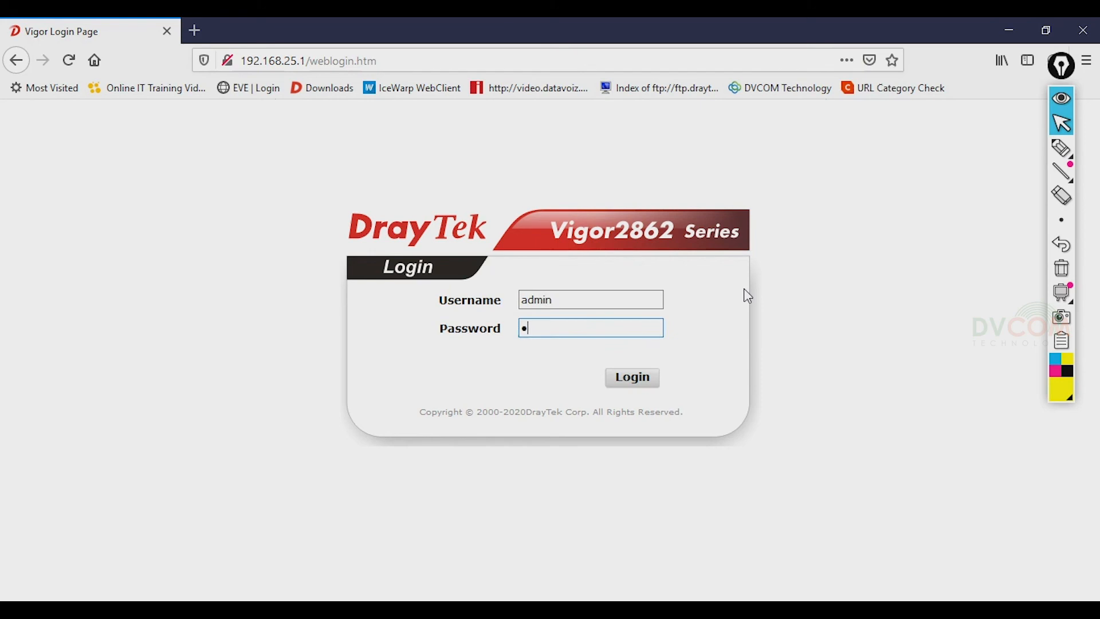
{"action": "key", "text": "Return"}
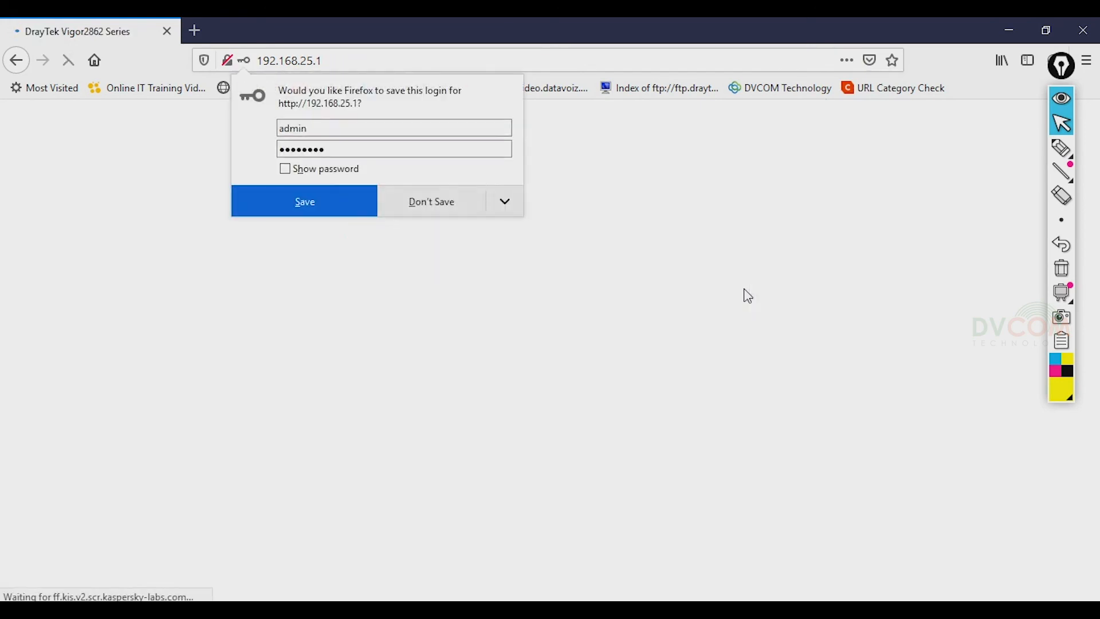
{"action": "left_click", "coordinate": [432, 201]}
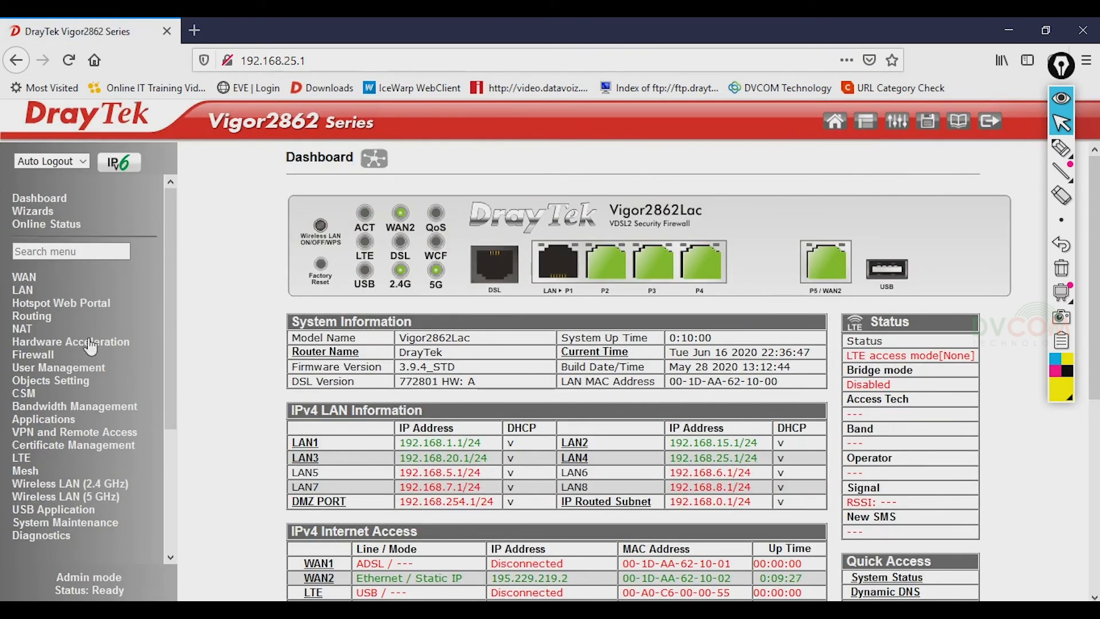
- Open the System Maintenance > Configuration Backup page
{"action": "left_click_drag", "start_coordinate": [166, 262], "coordinate": [170, 343]}
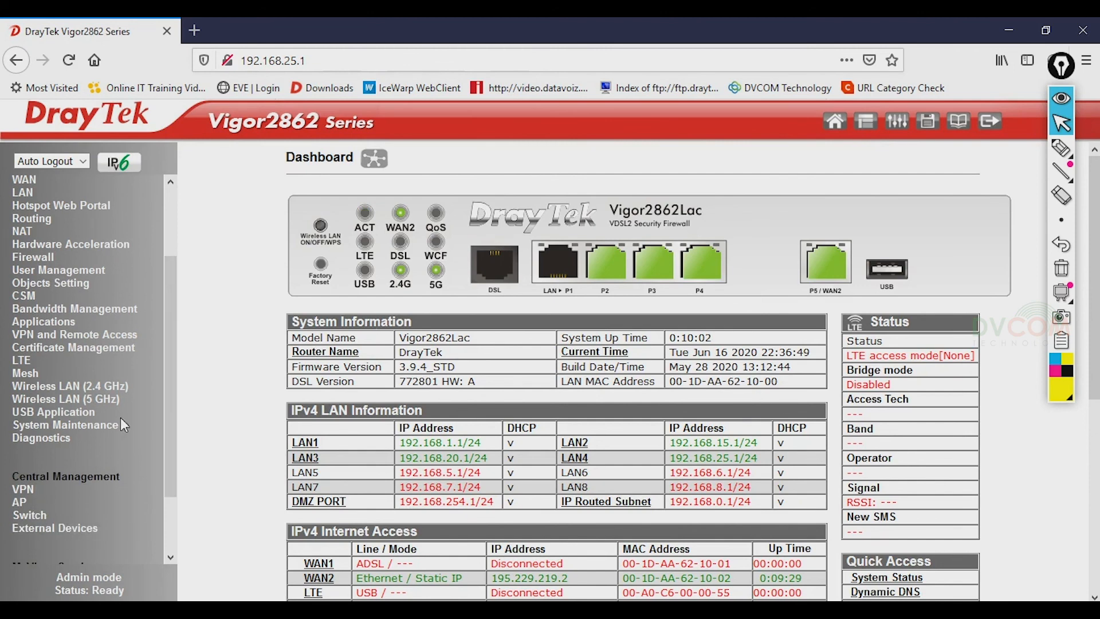
{"action": "left_click", "coordinate": [106, 424]}
{"action": "left_click_drag", "start_coordinate": [172, 281], "coordinate": [172, 373]}
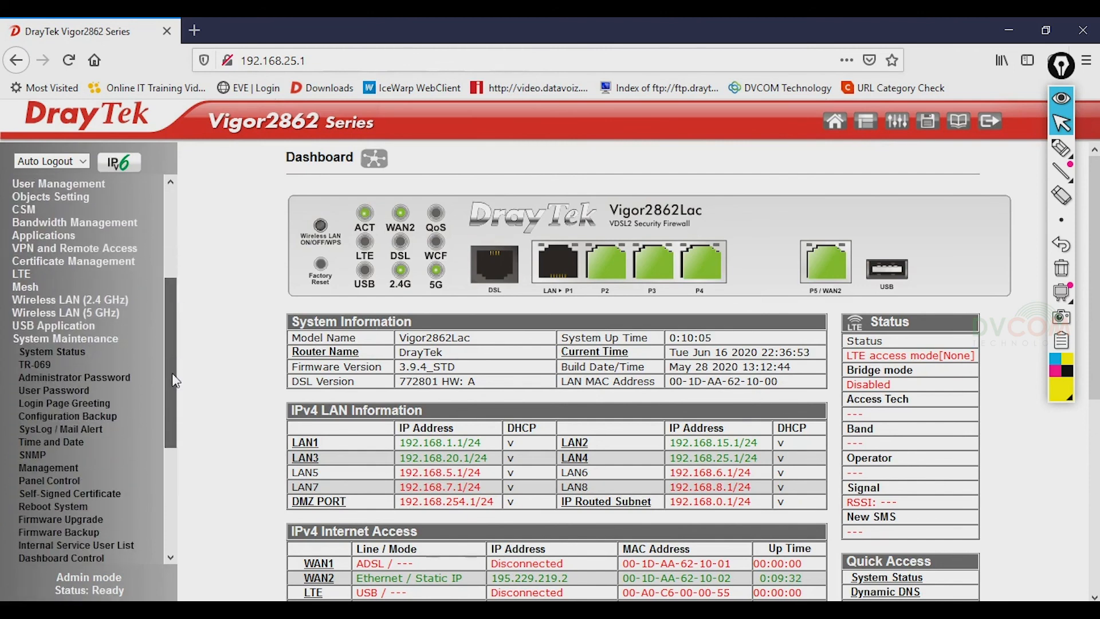
{"action": "left_click", "coordinate": [95, 417]}
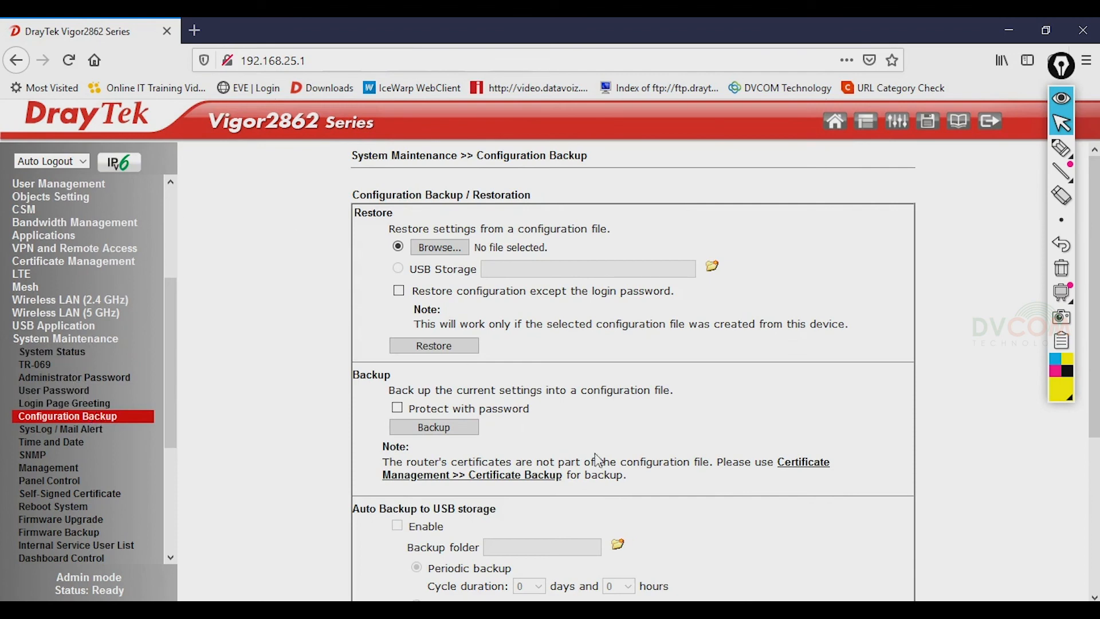
- Save backup V2862_20200616_DrayTek_394_STD.cfg without password protection, then log out
{"action": "left_click_drag", "start_coordinate": [353, 375], "coordinate": [406, 380]}
{"action": "left_click", "coordinate": [397, 409]}
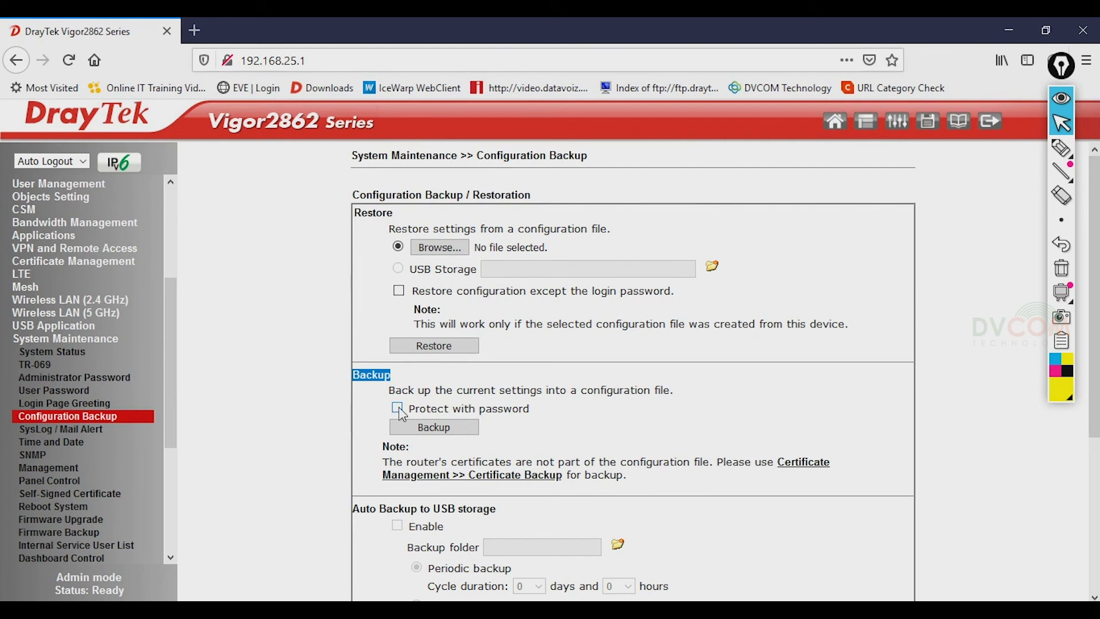
{"action": "left_click", "coordinate": [397, 408]}
{"action": "left_click", "coordinate": [453, 432]}
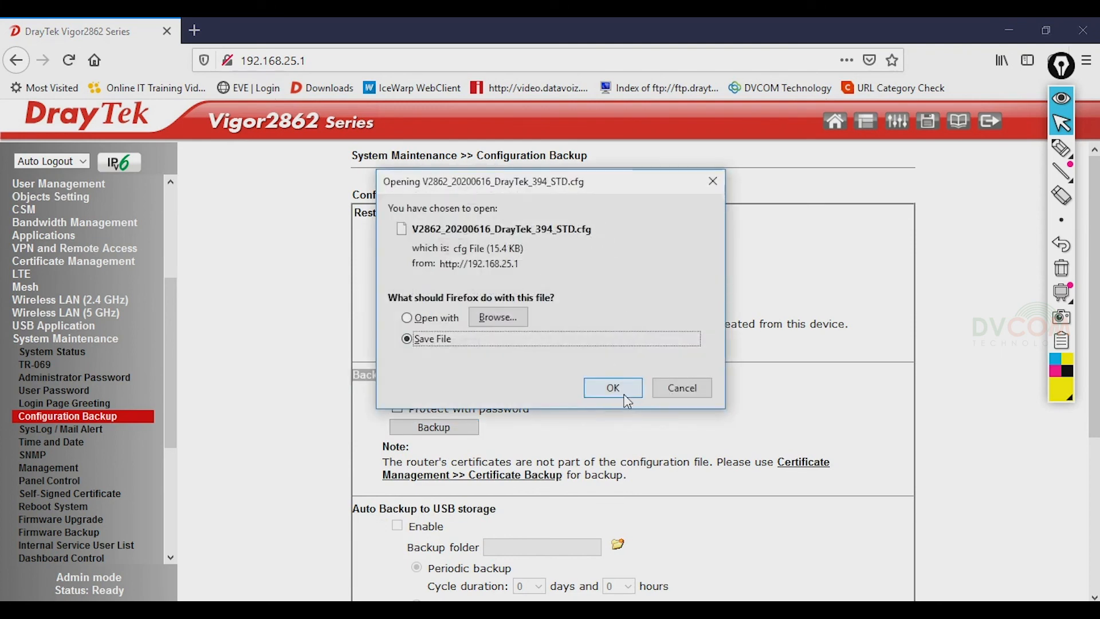
{"action": "left_click", "coordinate": [608, 386]}
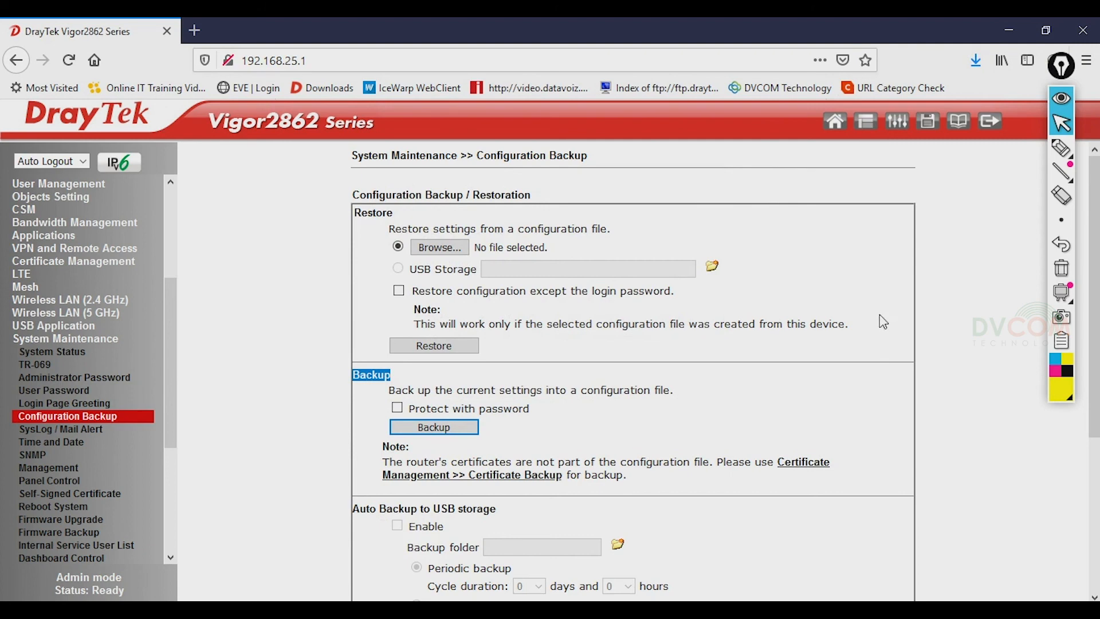
{"action": "left_click", "coordinate": [985, 127]}
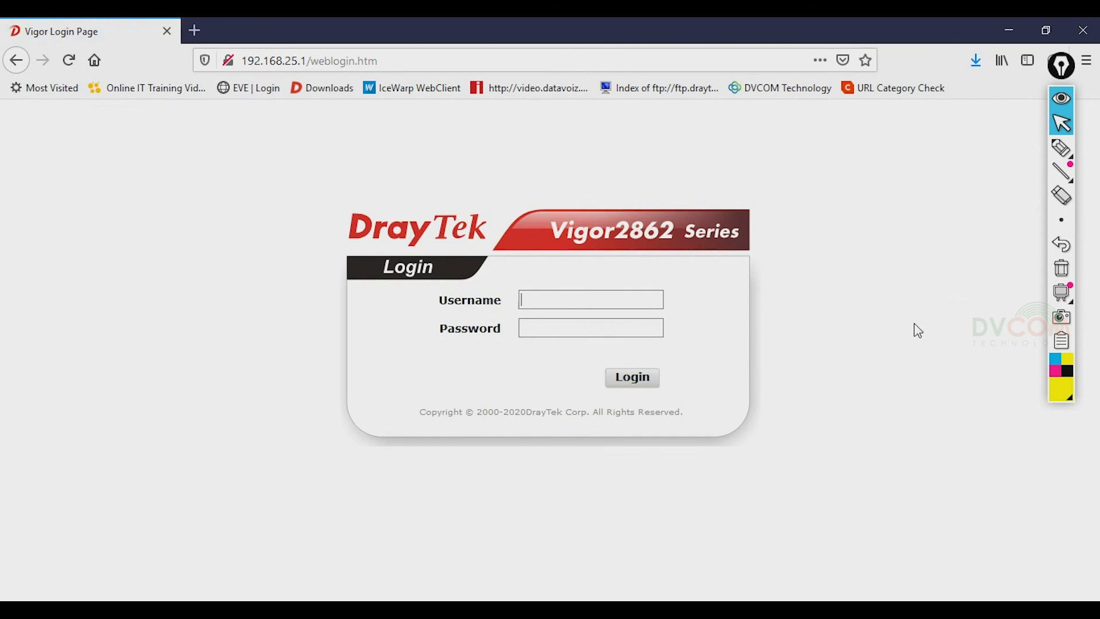